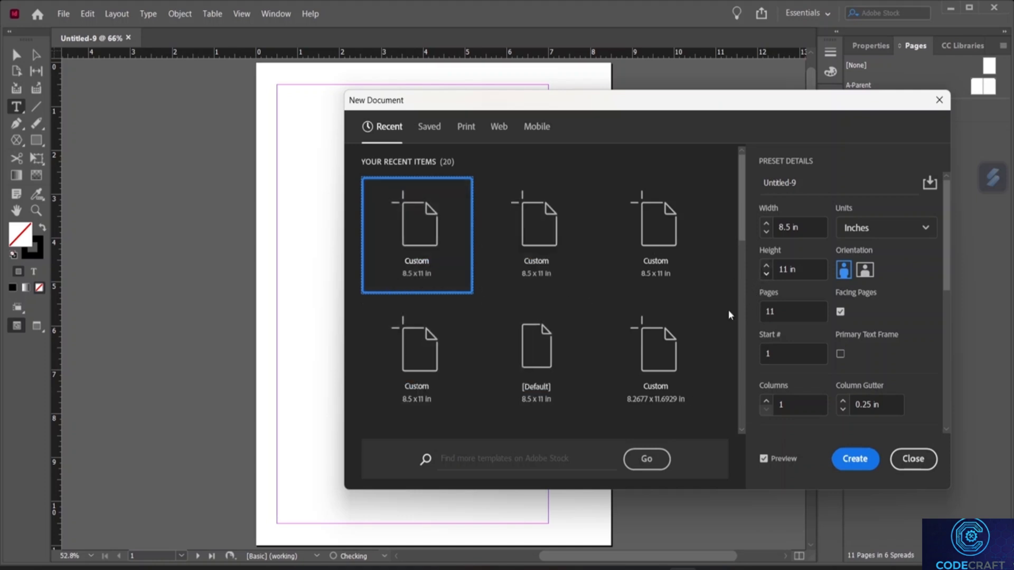
- Name the new document preset "Style class on indesign"
{"action": "left_click", "coordinate": [820, 182]}
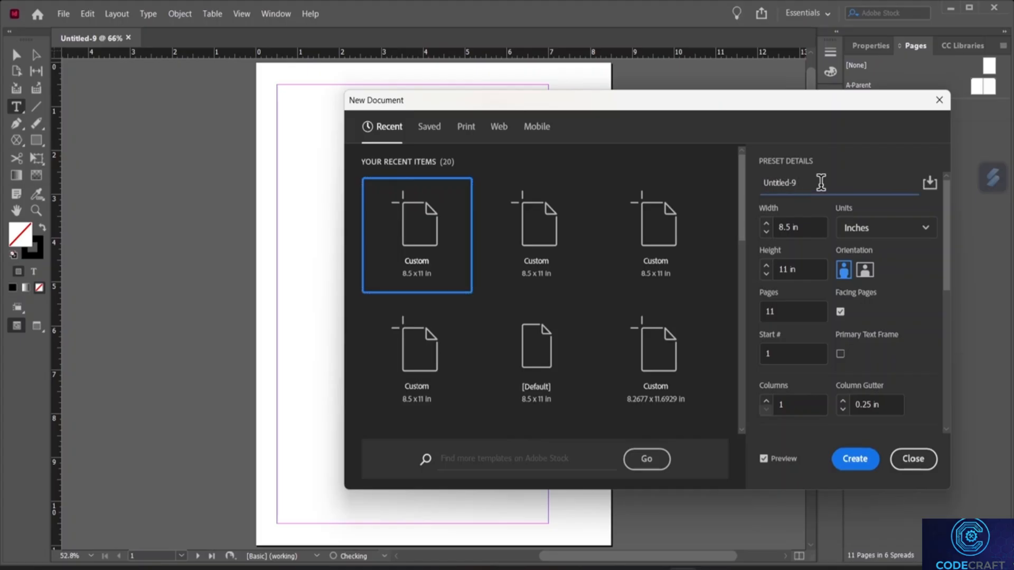
{"action": "key", "text": "BackSpace"}
{"action": "key", "text": "BackSpace"}
{"action": "key", "text": "BackSpace"}
{"action": "key", "text": "BackSpace"}
{"action": "key", "text": "BackSpace"}
{"action": "key", "text": "BackSpace"}
{"action": "key", "text": "BackSpace"}
{"action": "key", "text": "BackSpace"}
{"action": "key", "text": "BackSpace"}
{"action": "key", "text": "BackSpace"}
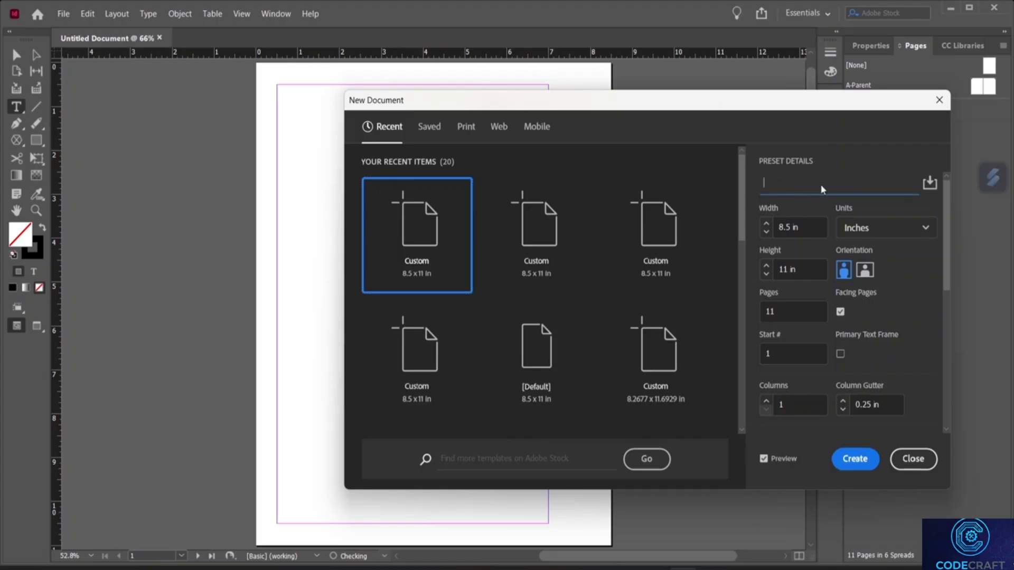
{"action": "type", "text": "S"}
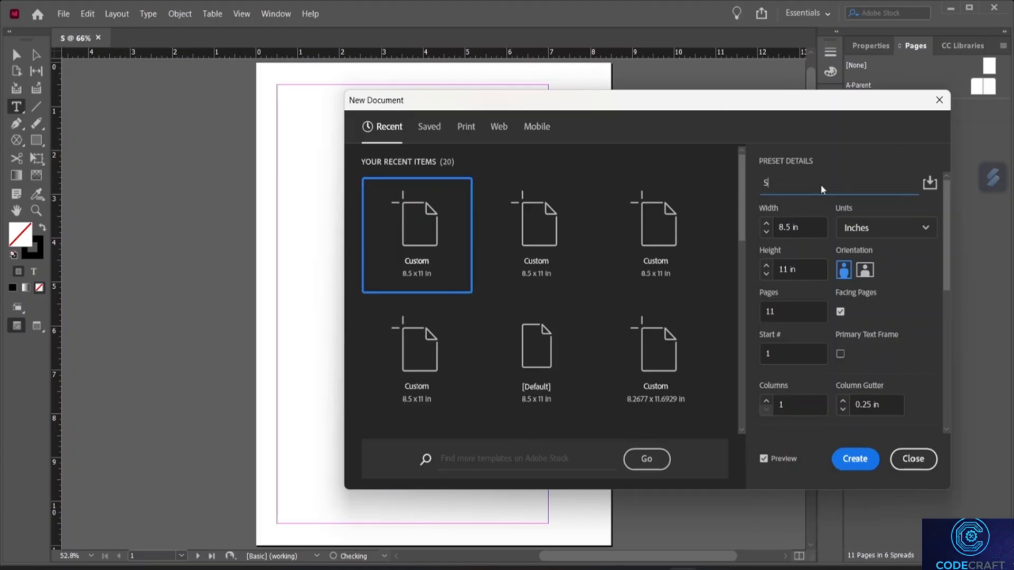
{"action": "type", "text": "tyle c"}
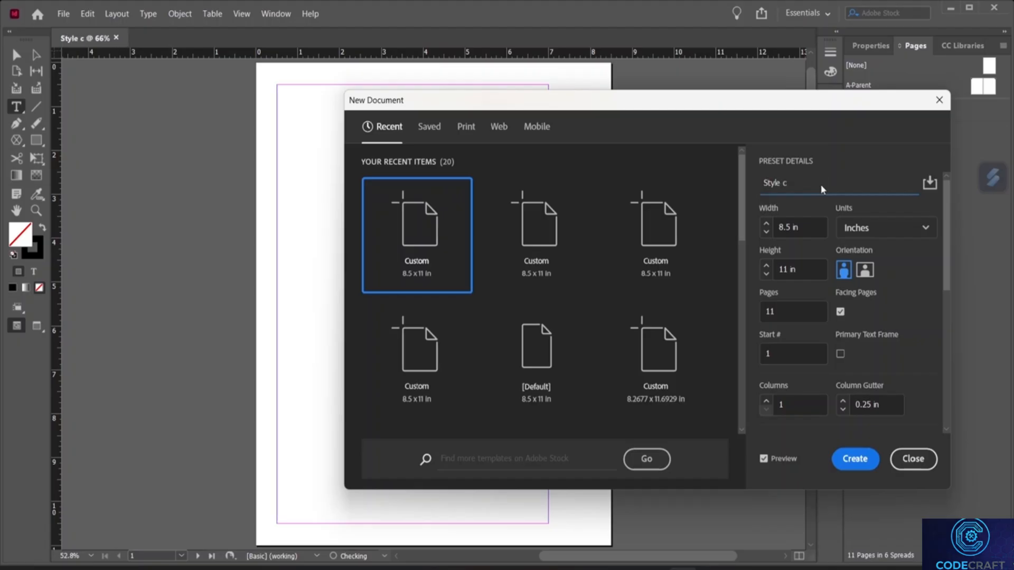
{"action": "key", "text": "BackSpace"}
{"action": "type", "text": "class on in"}
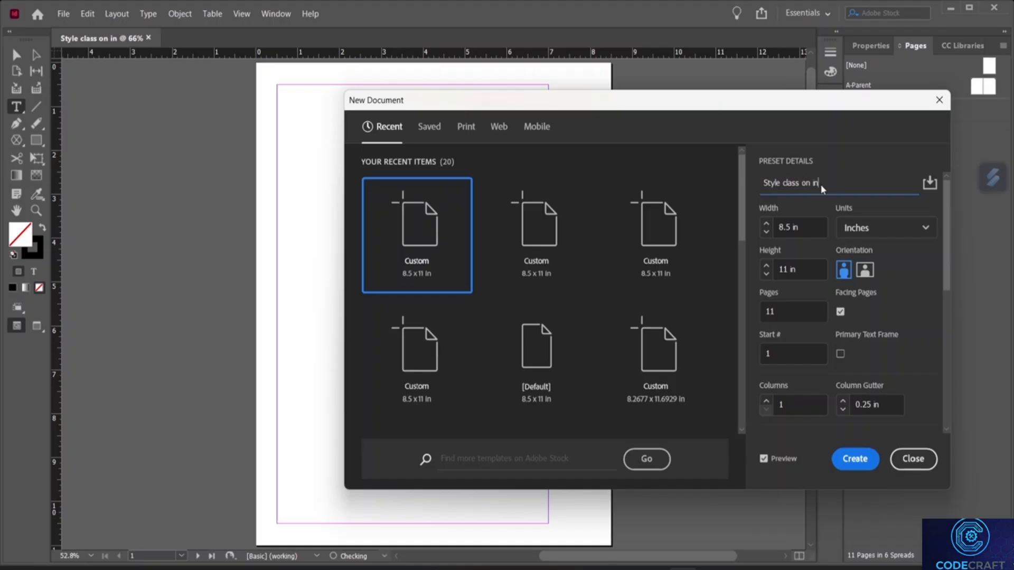
{"action": "type", "text": "design"}
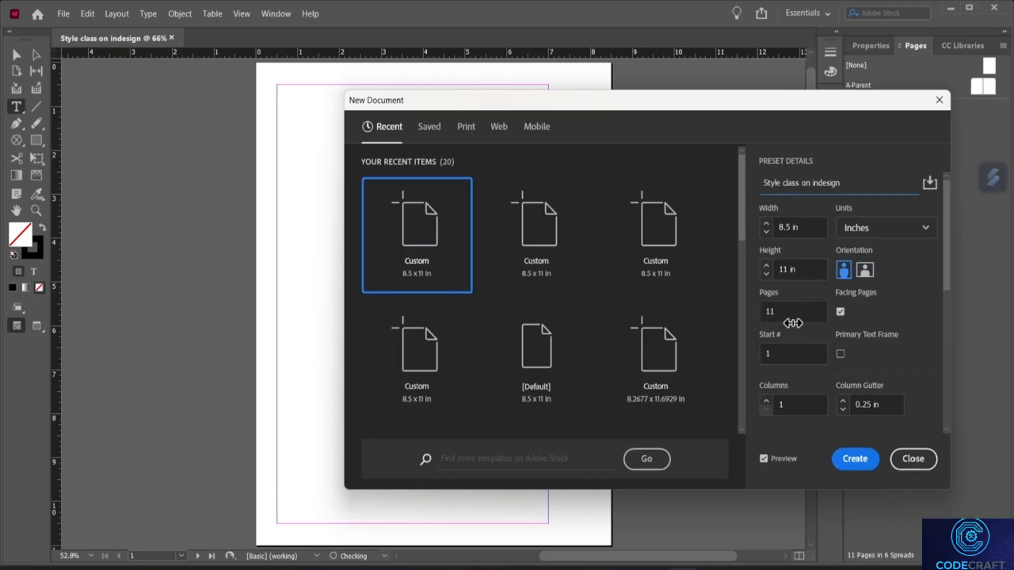
- Set the new document to 1 page and turn off Facing Pages
{"action": "left_click", "coordinate": [790, 317]}
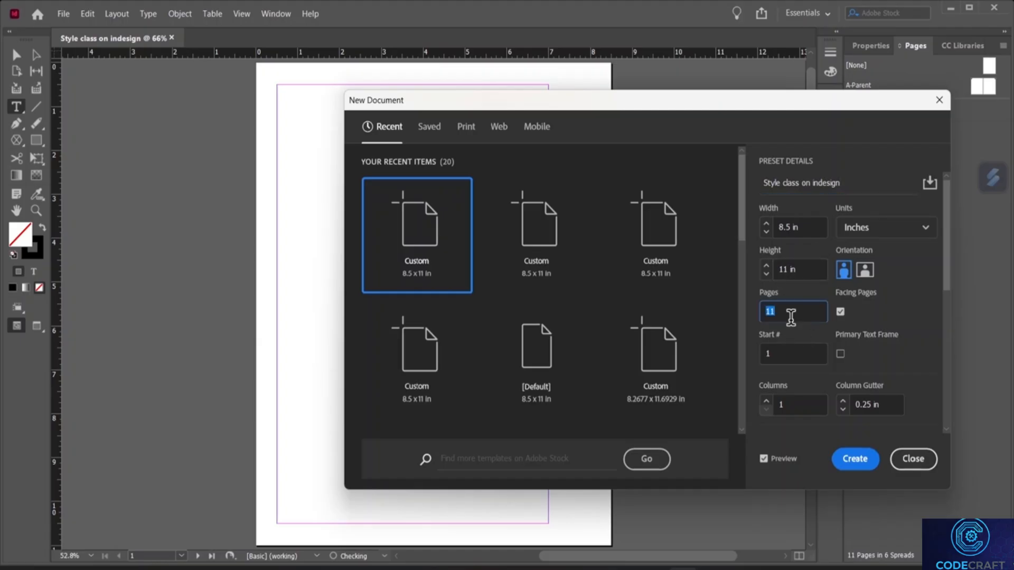
{"action": "key", "text": "BackSpace"}
{"action": "type", "text": "1"}
{"action": "left_click", "coordinate": [840, 311]}
- Increase the right margin by one increment and create the document
{"action": "scroll", "coordinate": [809, 340], "scroll_direction": "down", "scroll_amount": 3}
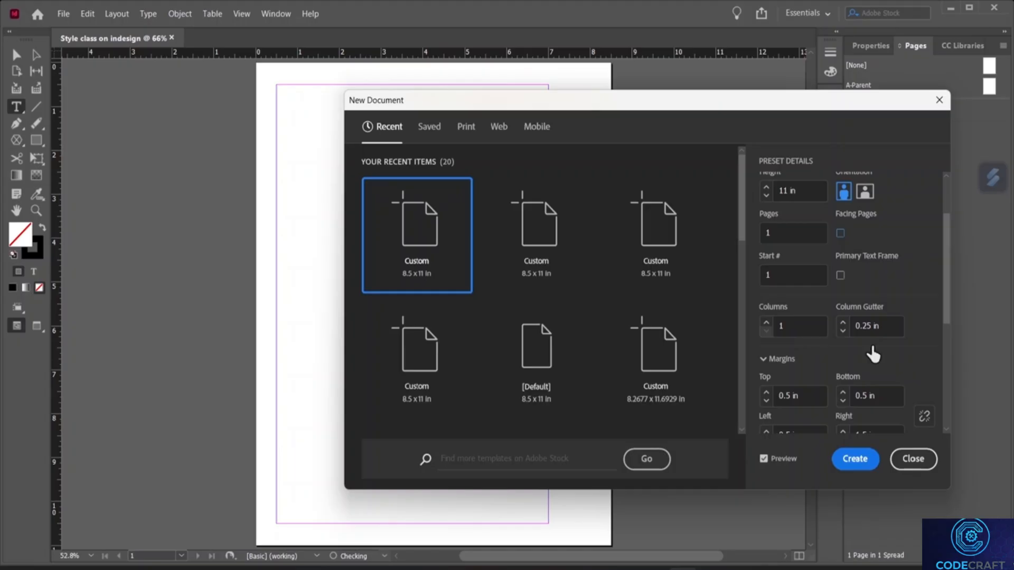
{"action": "scroll", "coordinate": [783, 375], "scroll_direction": "down", "scroll_amount": 3}
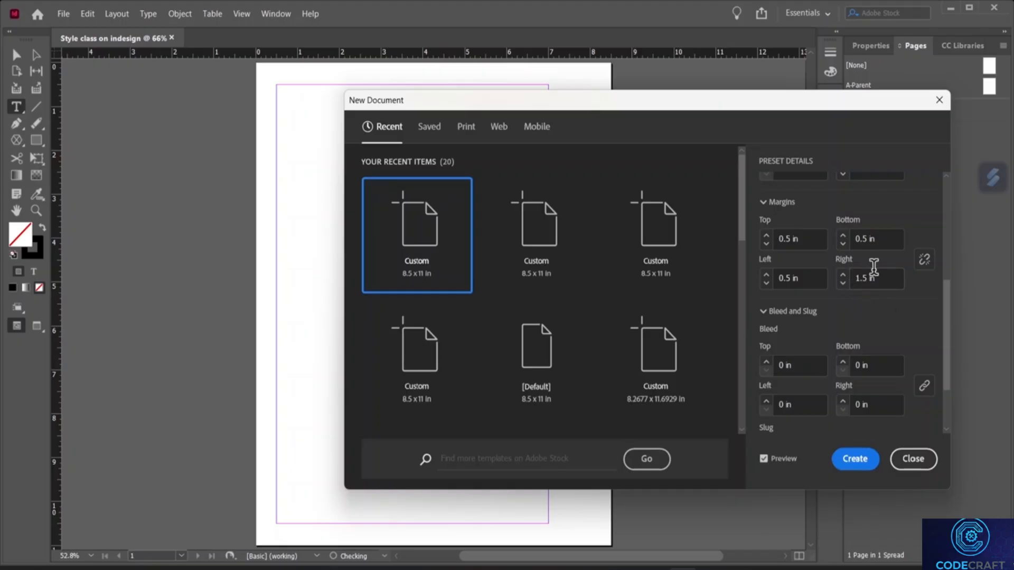
{"action": "left_click", "coordinate": [873, 284]}
{"action": "left_click", "coordinate": [842, 275]}
{"action": "left_click", "coordinate": [851, 459]}
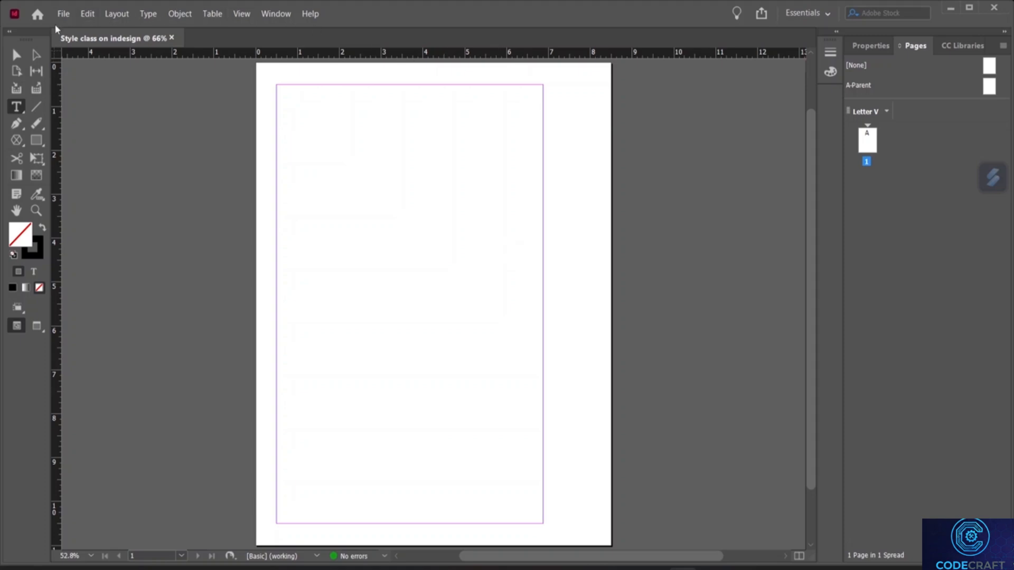
- Draw a text frame about 6.4 by 10 in over the margin area and fill it with placeholder text
{"action": "right_click", "coordinate": [19, 109]}
{"action": "left_click", "coordinate": [58, 127]}
{"action": "left_click_drag", "start_coordinate": [278, 86], "coordinate": [542, 524]}
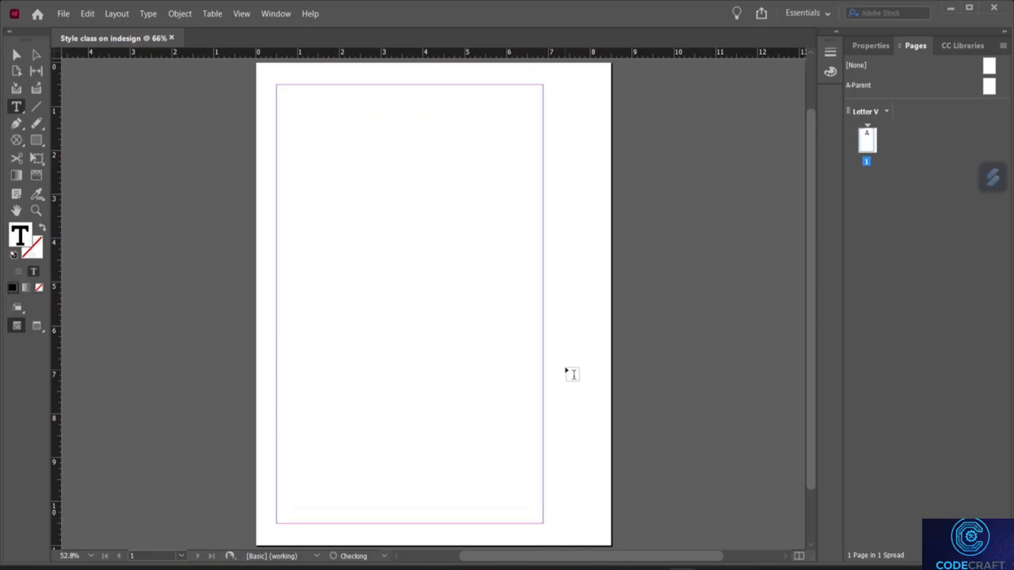
{"action": "right_click", "coordinate": [285, 92]}
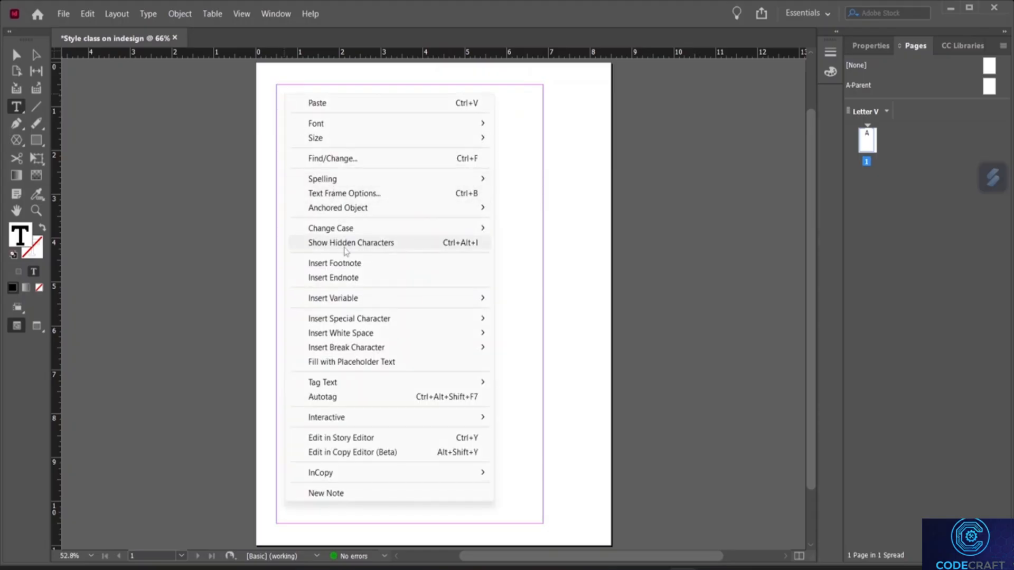
{"action": "left_click", "coordinate": [361, 362]}
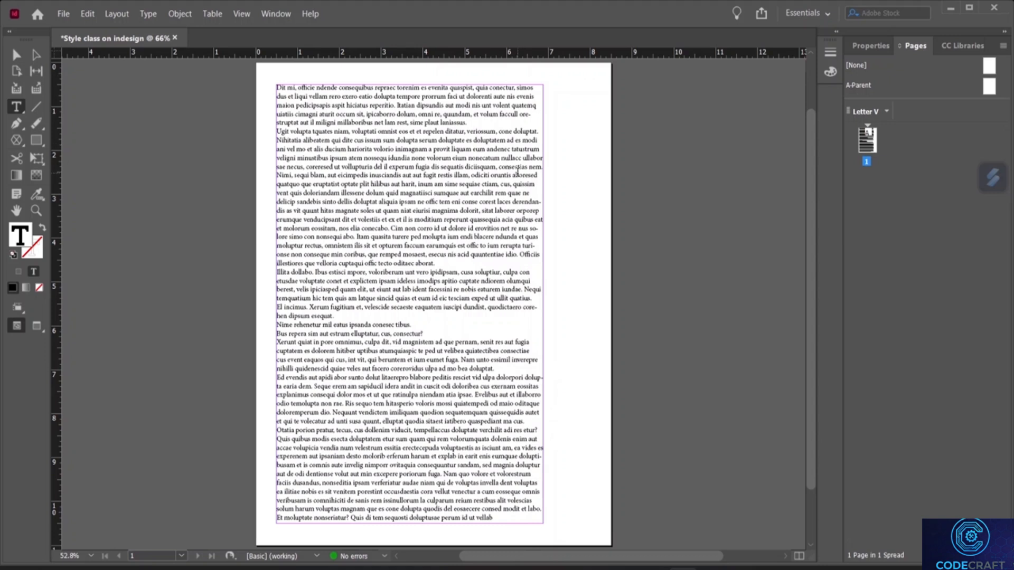
- Switch the workspace to Typography and reset it to its default layout
{"action": "left_click", "coordinate": [271, 15]}
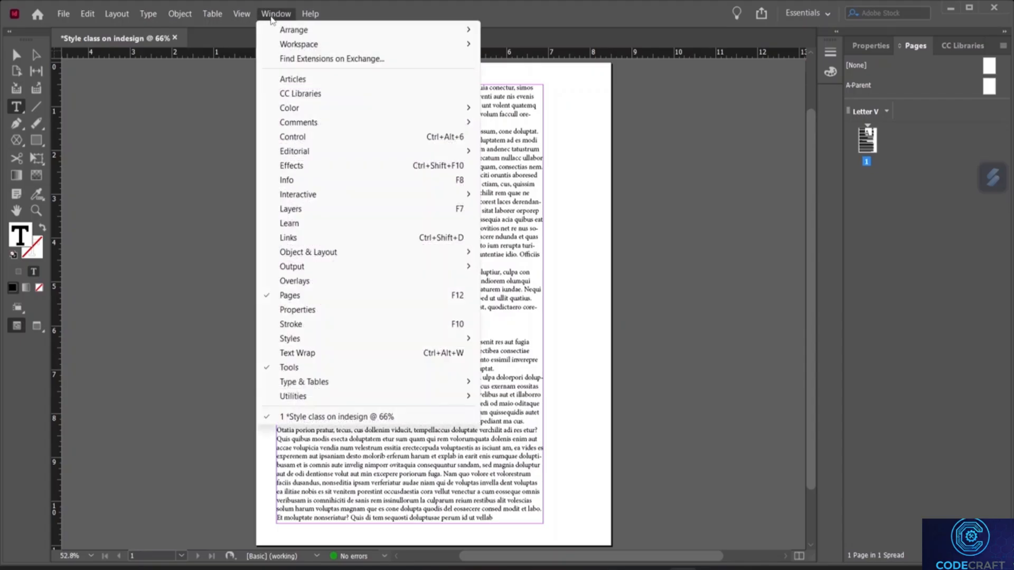
{"action": "mouse_move", "coordinate": [309, 50]}
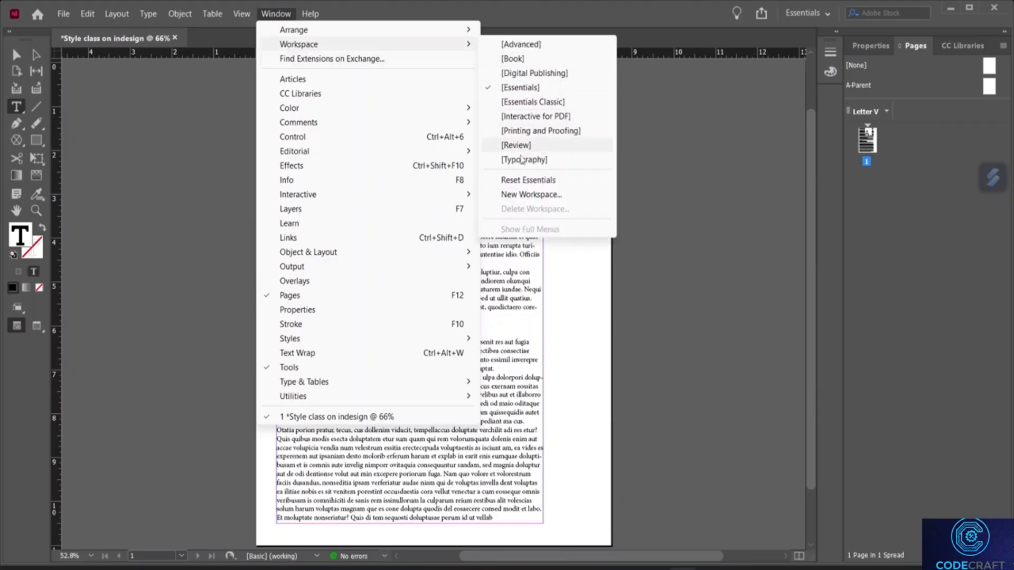
{"action": "left_click", "coordinate": [521, 160]}
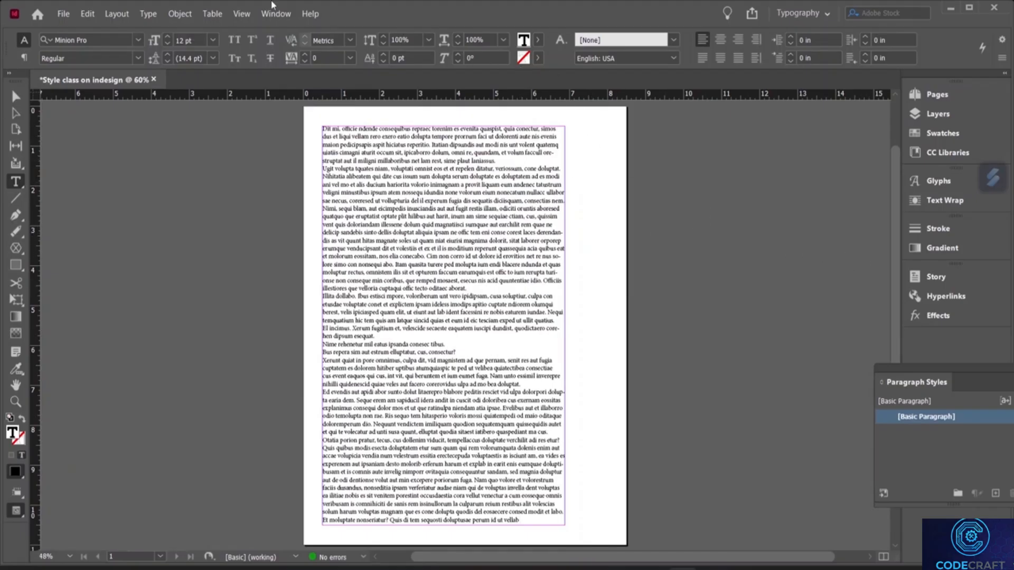
{"action": "left_click", "coordinate": [275, 13]}
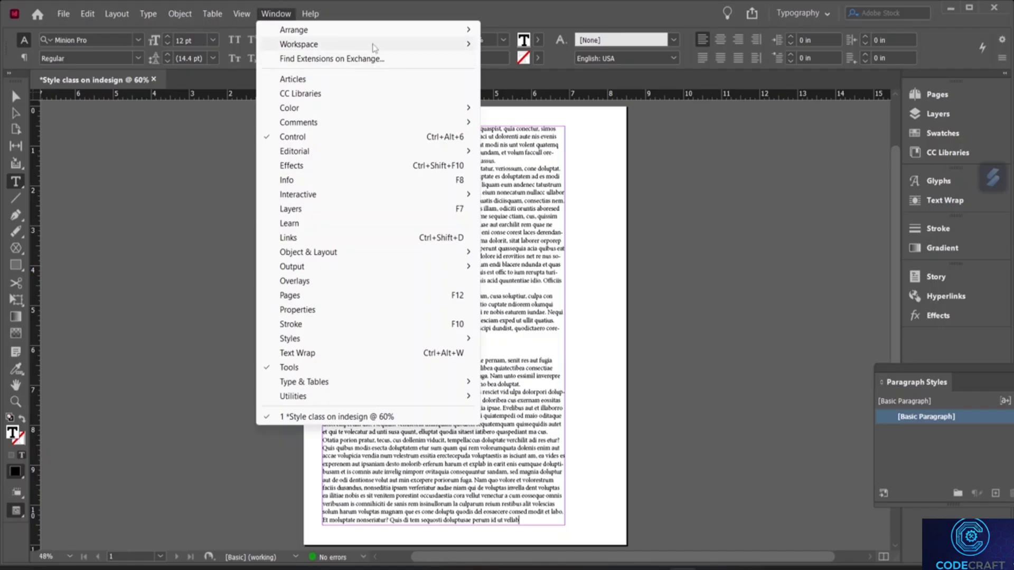
{"action": "mouse_move", "coordinate": [375, 46]}
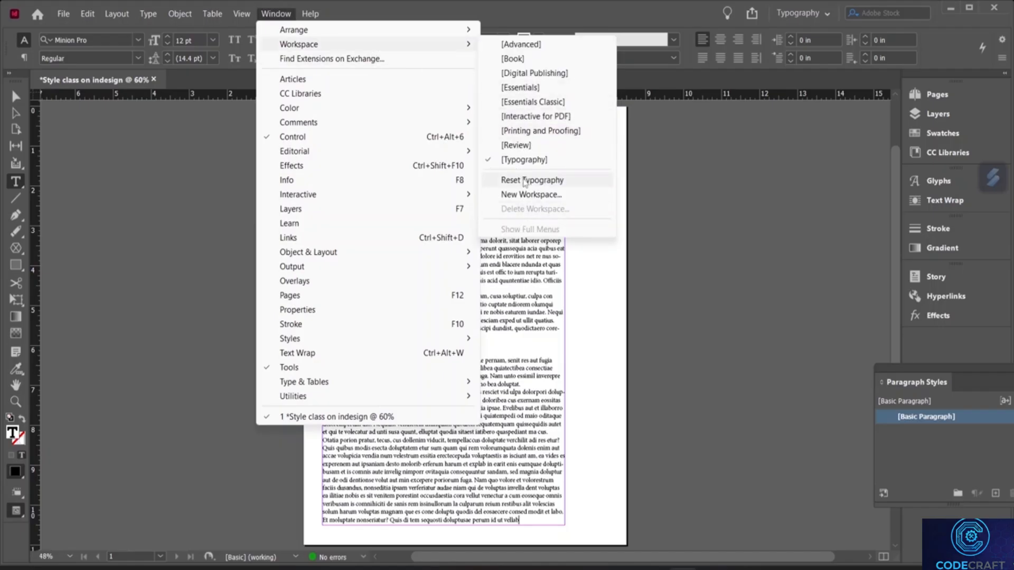
{"action": "left_click", "coordinate": [524, 181]}
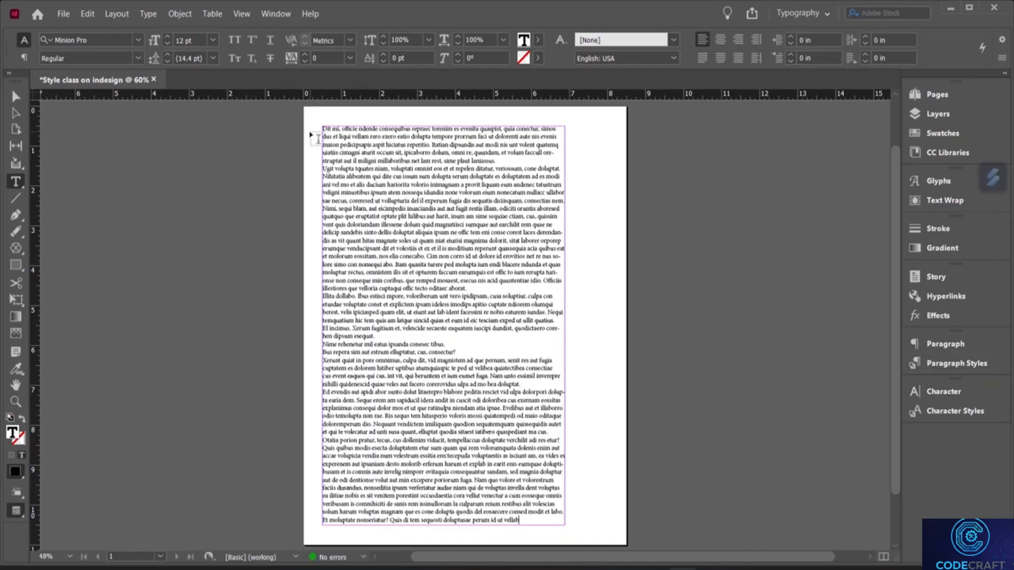
- Break the first paragraph after "Dit mi, officie" so those words stand on their own line
{"action": "left_click_drag", "start_coordinate": [316, 122], "coordinate": [347, 122]}
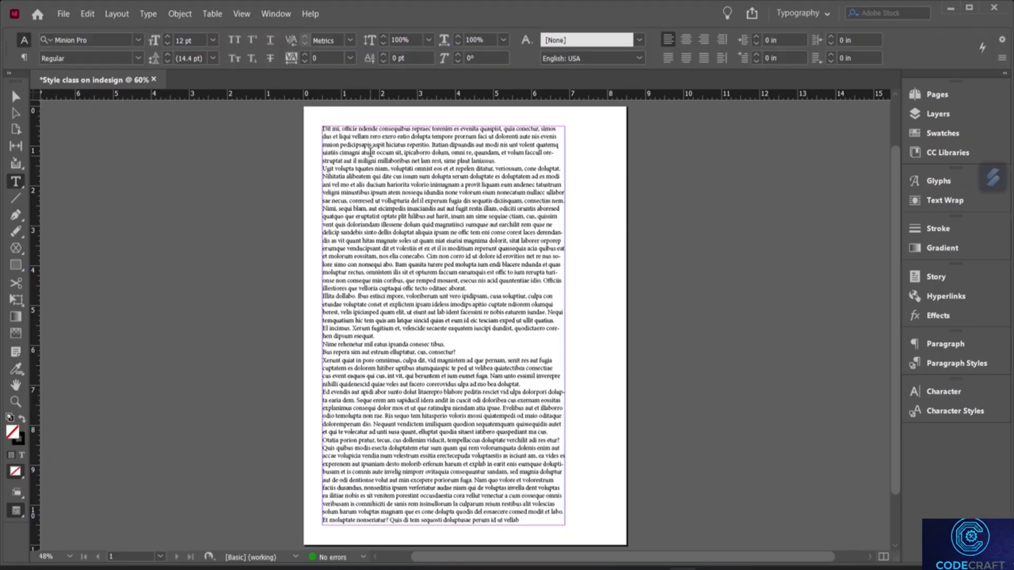
{"action": "double_click", "coordinate": [350, 129]}
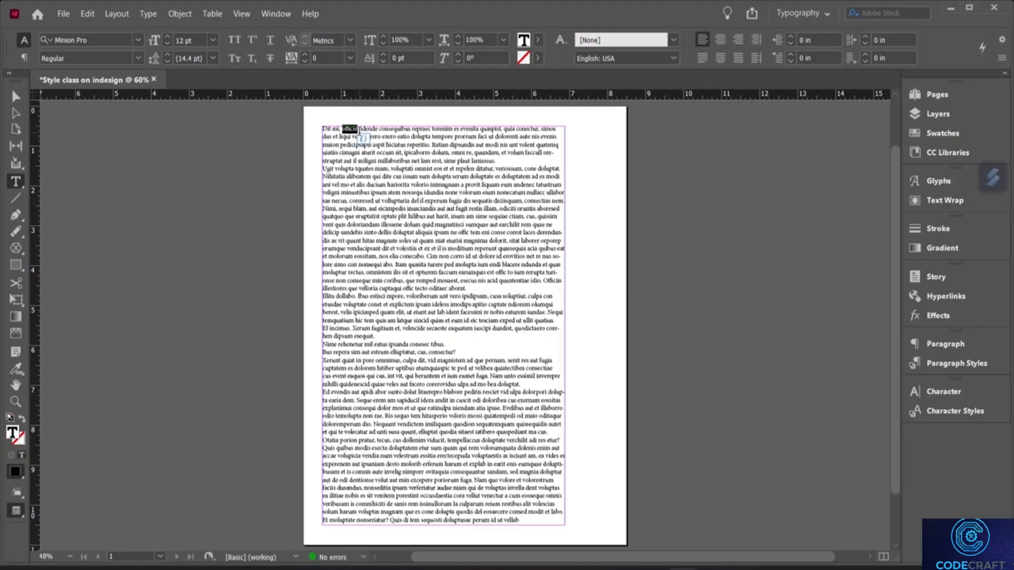
{"action": "left_click", "coordinate": [360, 133]}
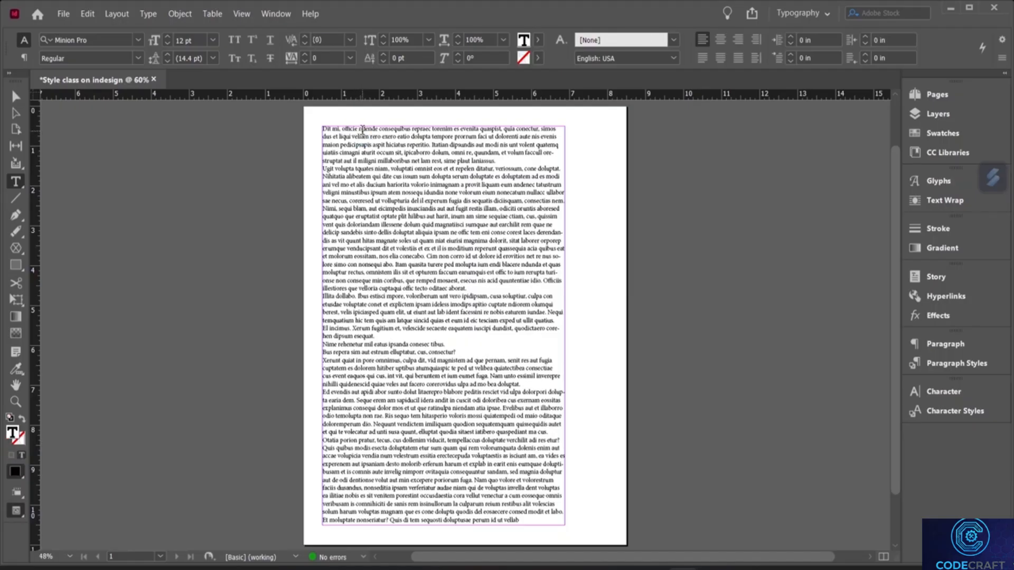
{"action": "left_click", "coordinate": [362, 132]}
{"action": "key", "text": "Return"}
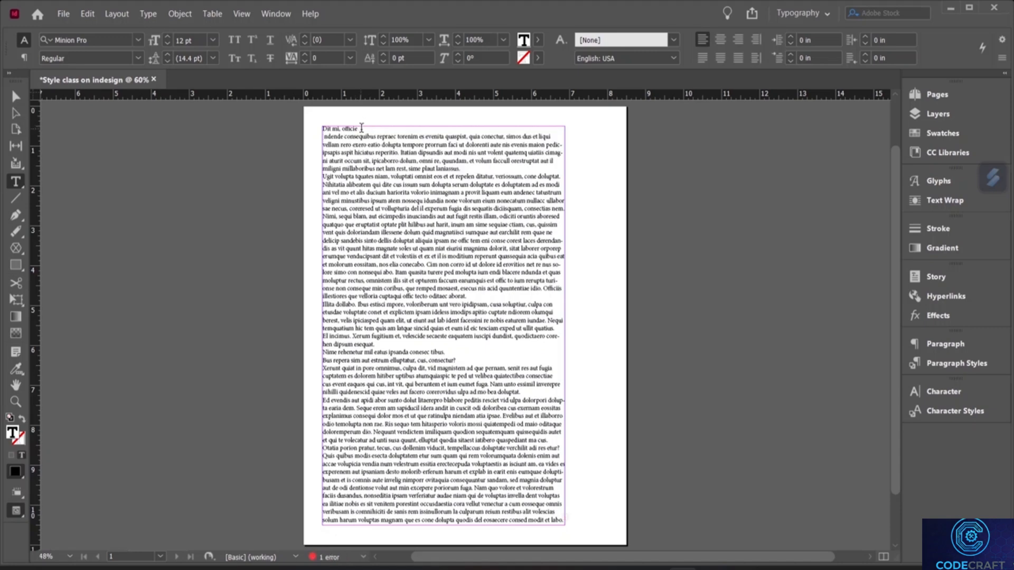
{"action": "left_click_drag", "start_coordinate": [362, 128], "coordinate": [310, 118]}
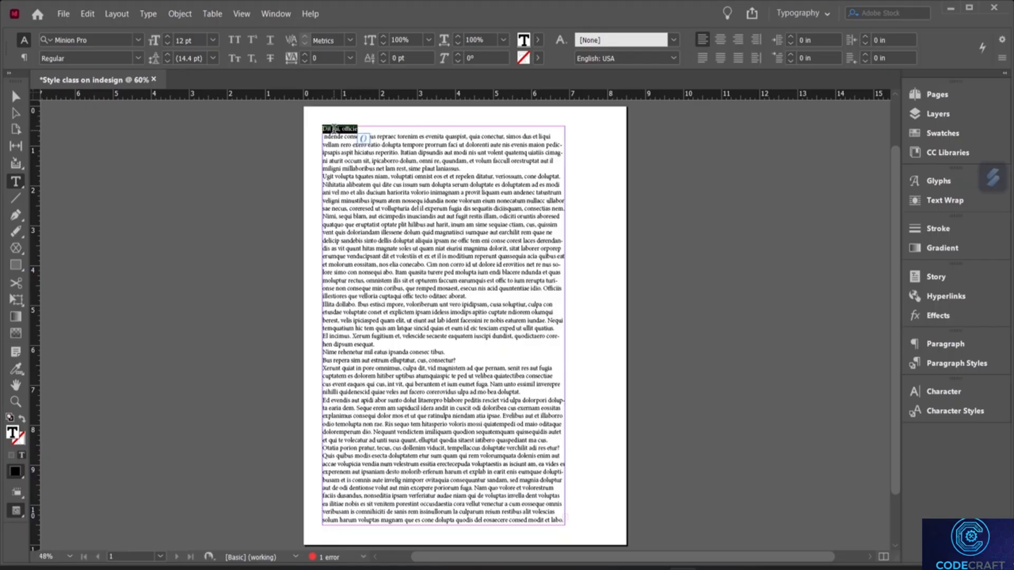
{"action": "left_click", "coordinate": [137, 41]}
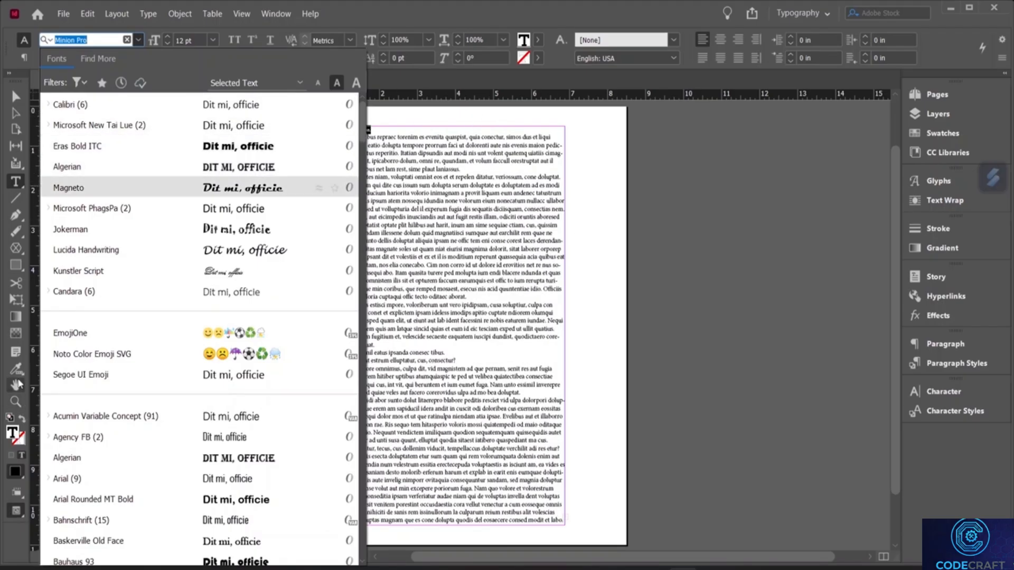
{"action": "left_click", "coordinate": [19, 384]}
{"action": "left_click_drag", "start_coordinate": [675, 267], "coordinate": [746, 246]}
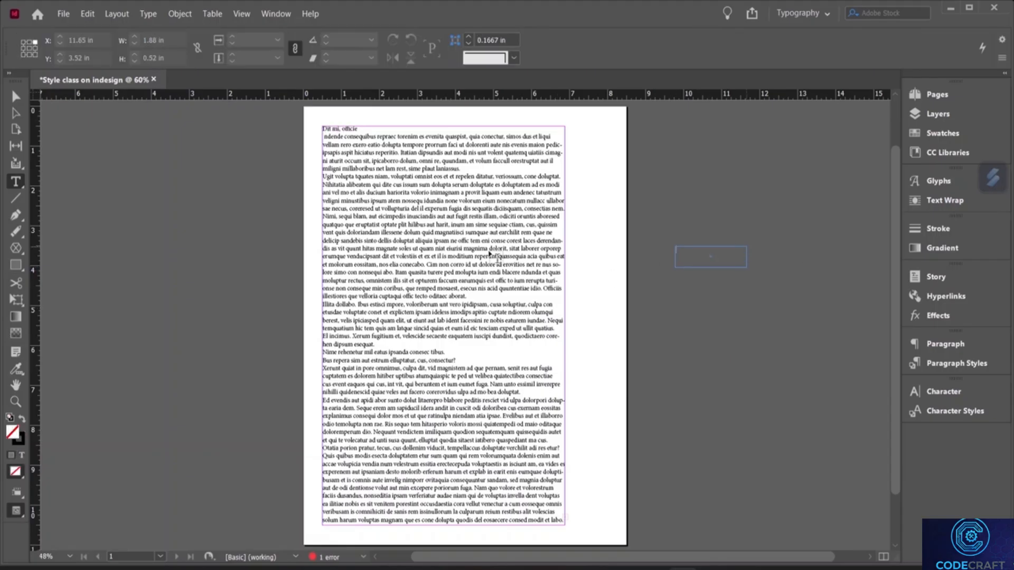
{"action": "left_click", "coordinate": [357, 203]}
{"action": "left_click", "coordinate": [16, 385]}
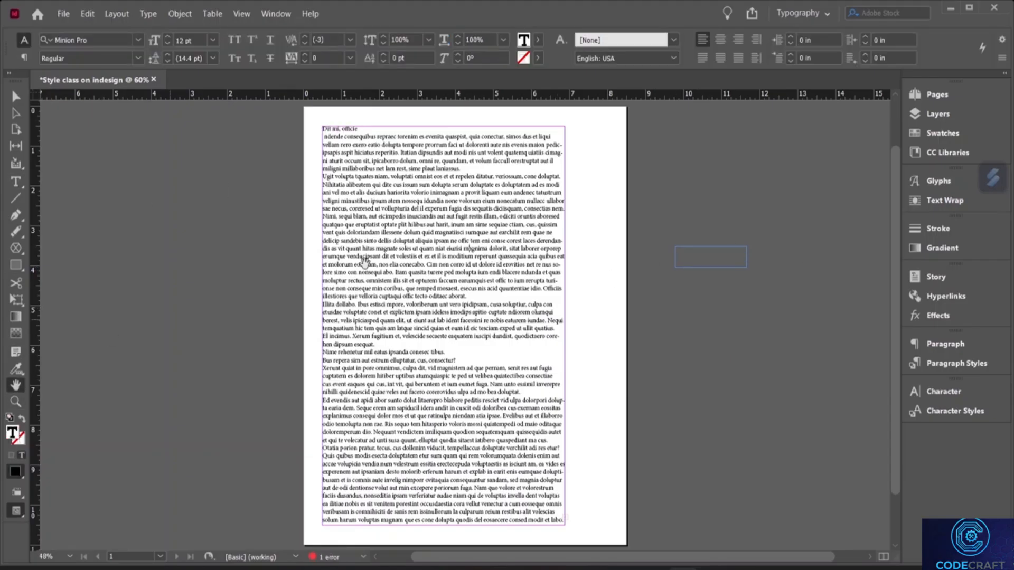
{"action": "left_click_drag", "start_coordinate": [421, 269], "coordinate": [648, 275]}
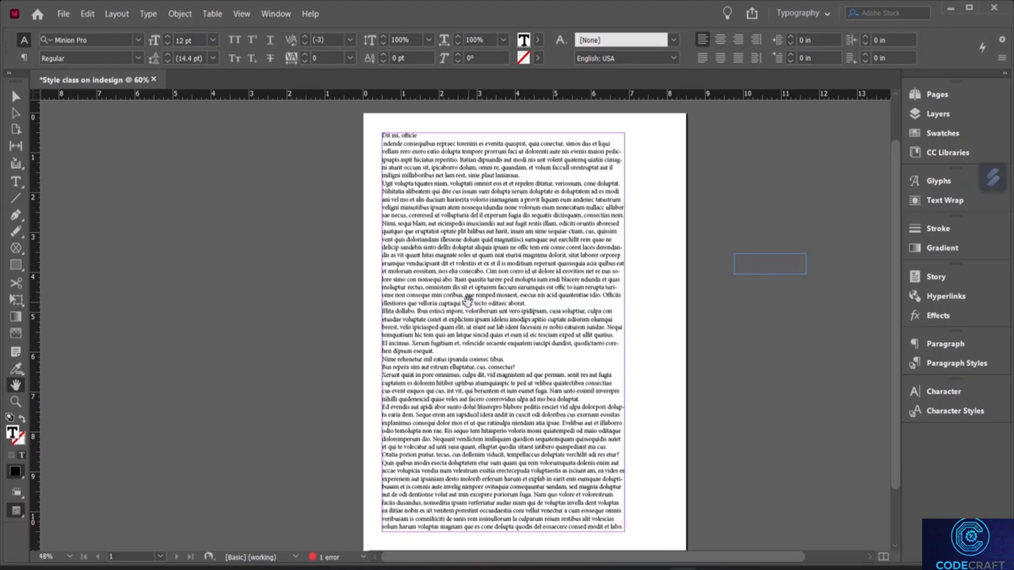
{"action": "left_click_drag", "start_coordinate": [468, 302], "coordinate": [581, 297]}
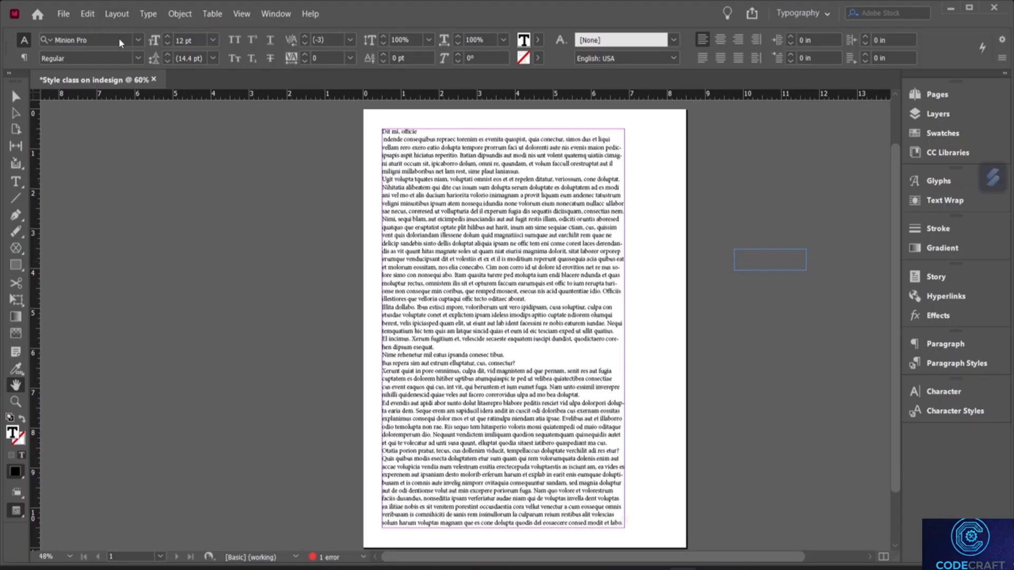
{"action": "left_click", "coordinate": [138, 40]}
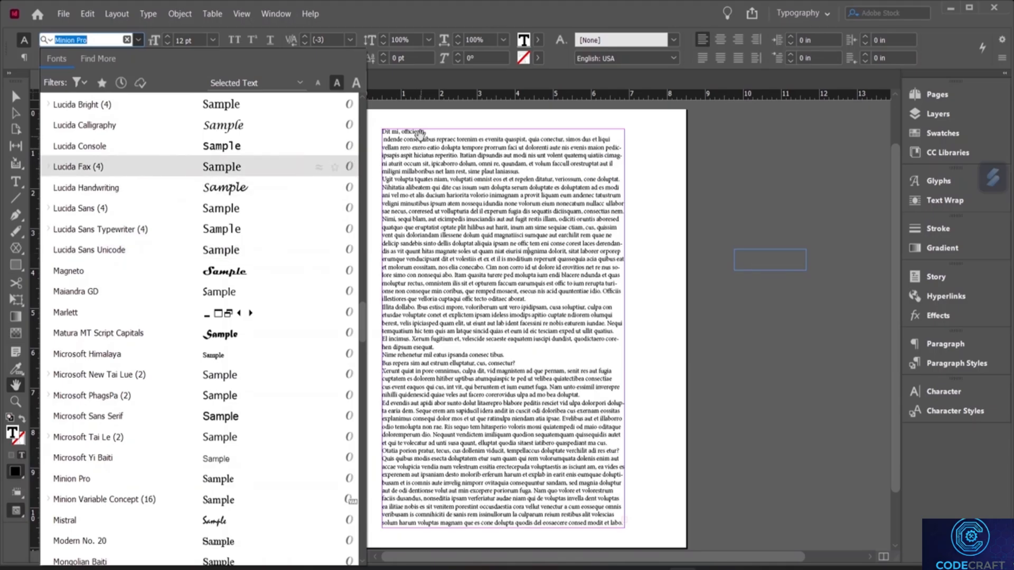
{"action": "left_click", "coordinate": [418, 133]}
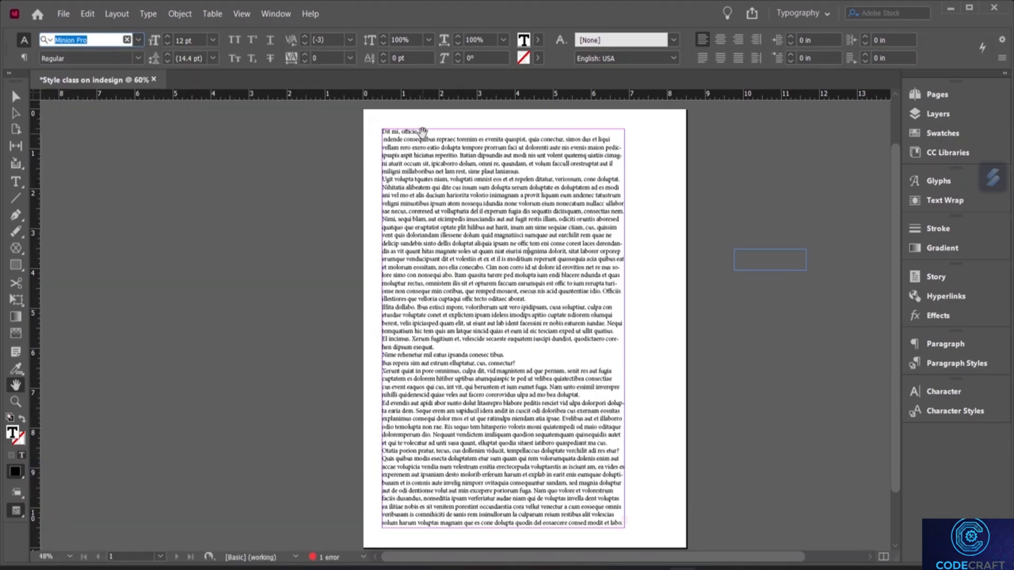
- Format the first line "Dit mi, officie" in the Microsoft PhagsPa font at 36 pt
{"action": "left_click", "coordinate": [16, 97]}
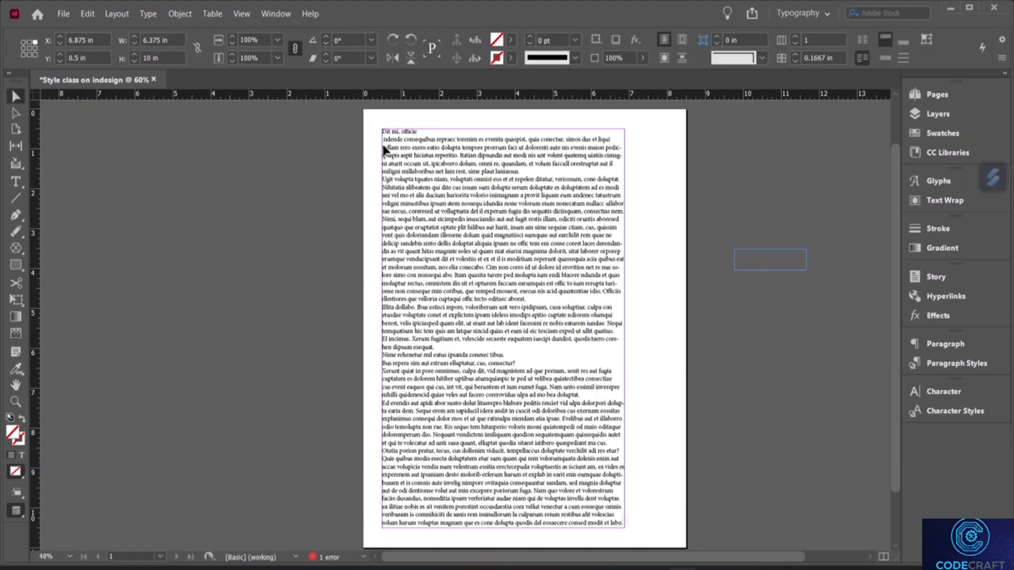
{"action": "left_click", "coordinate": [419, 136]}
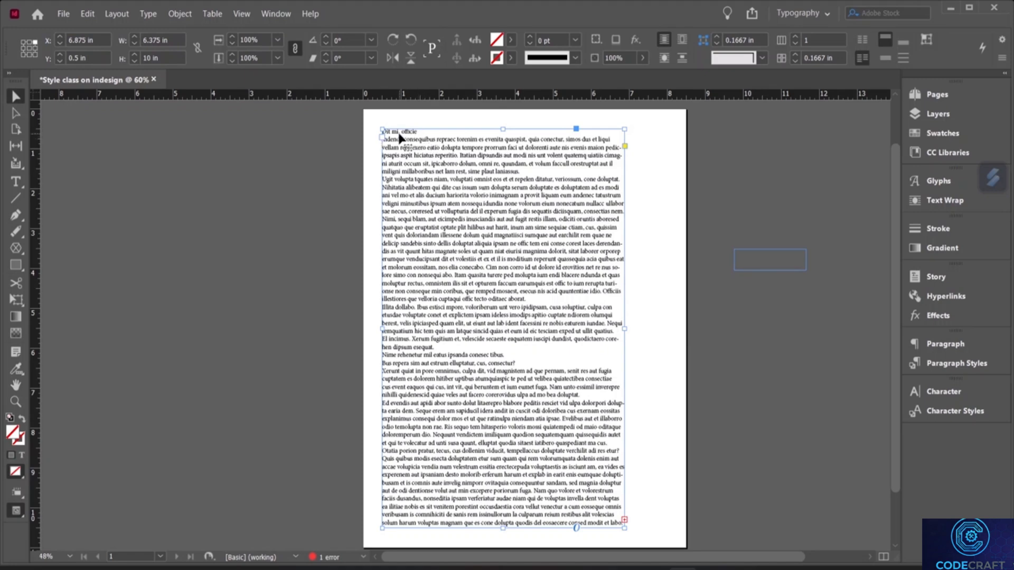
{"action": "left_click", "coordinate": [15, 181]}
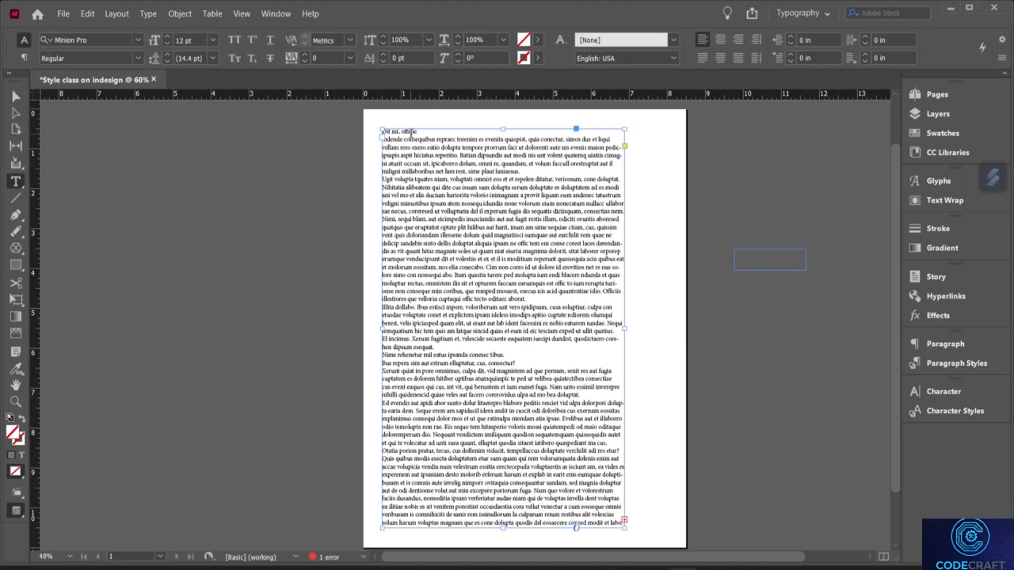
{"action": "left_click_drag", "start_coordinate": [418, 132], "coordinate": [378, 131]}
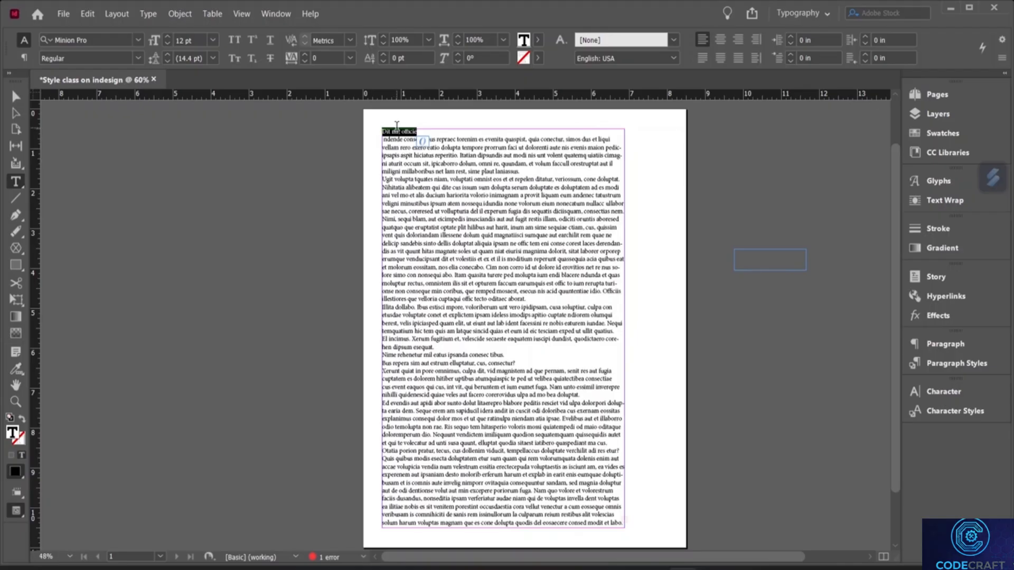
{"action": "left_click", "coordinate": [136, 40]}
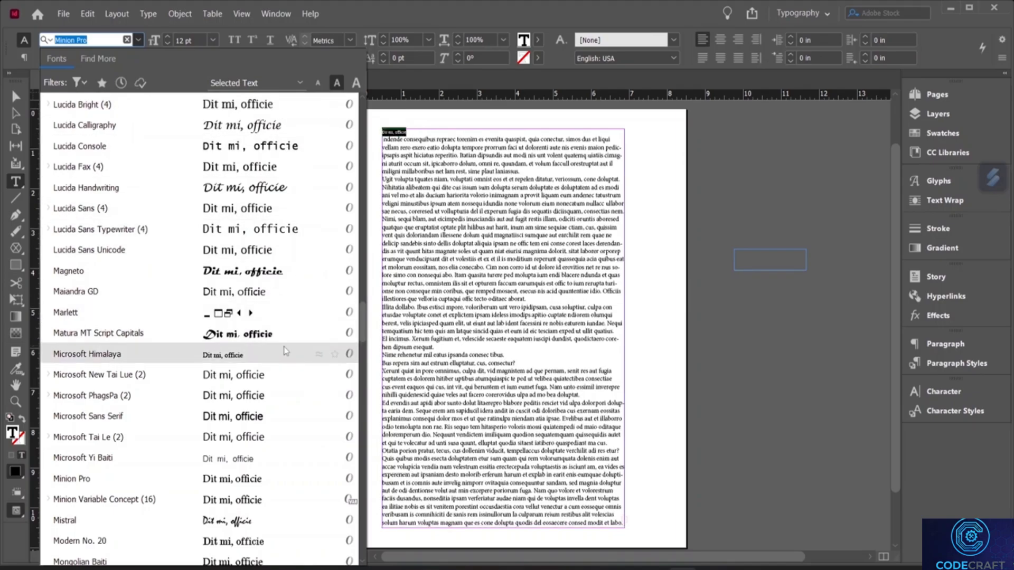
{"action": "left_click", "coordinate": [287, 399]}
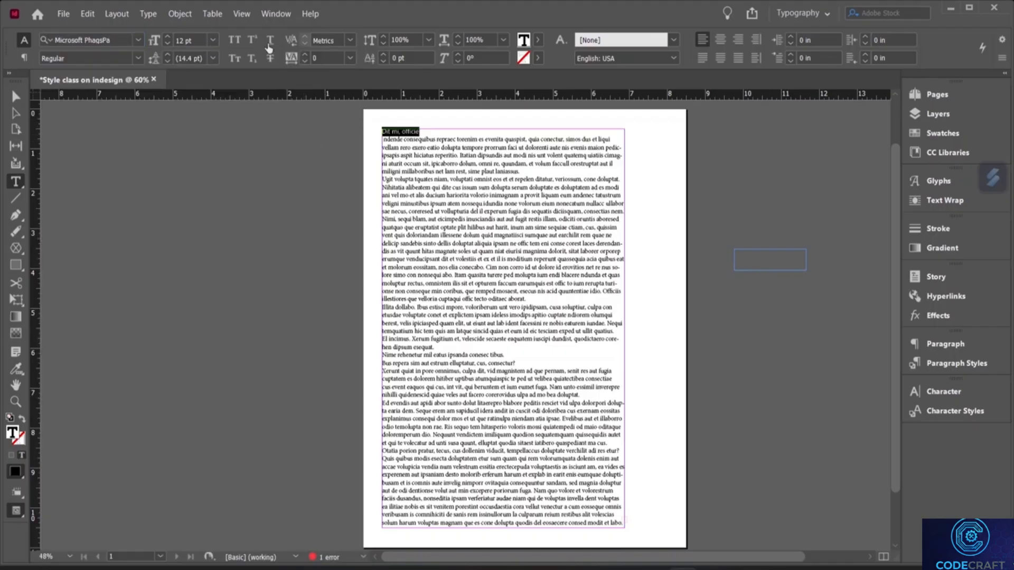
{"action": "left_click", "coordinate": [213, 40]}
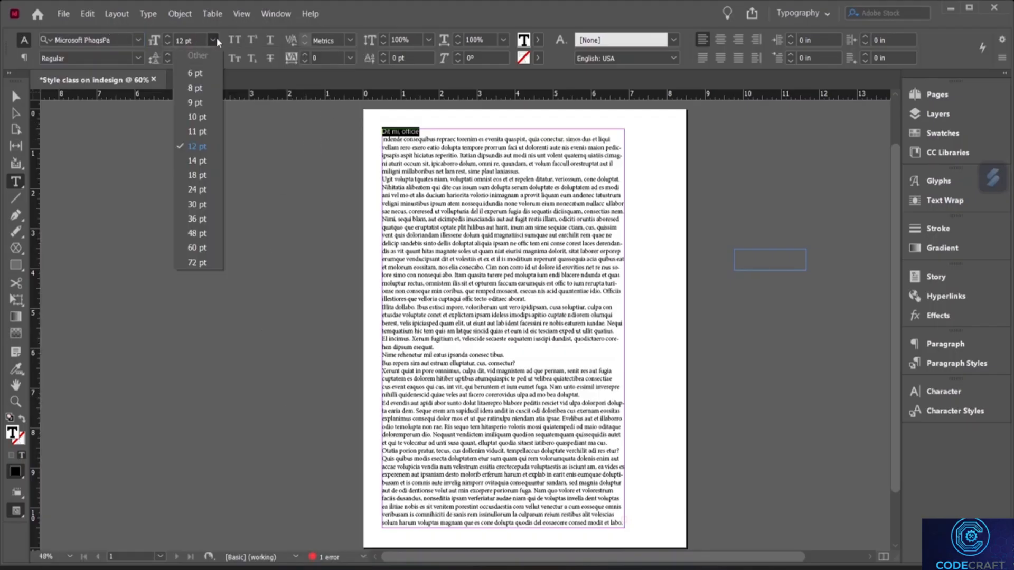
{"action": "left_click", "coordinate": [196, 219]}
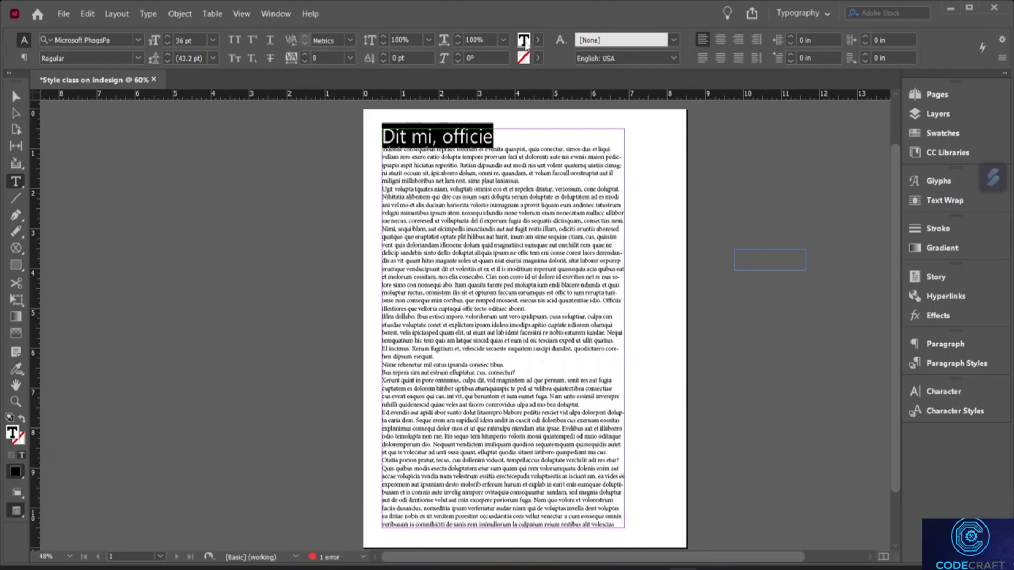
- Color the first line C=15 M=100 Y=100 K=0 and save its Lucida Sans Unicode formatting as a paragraph style named Heading
{"action": "left_click", "coordinate": [524, 42]}
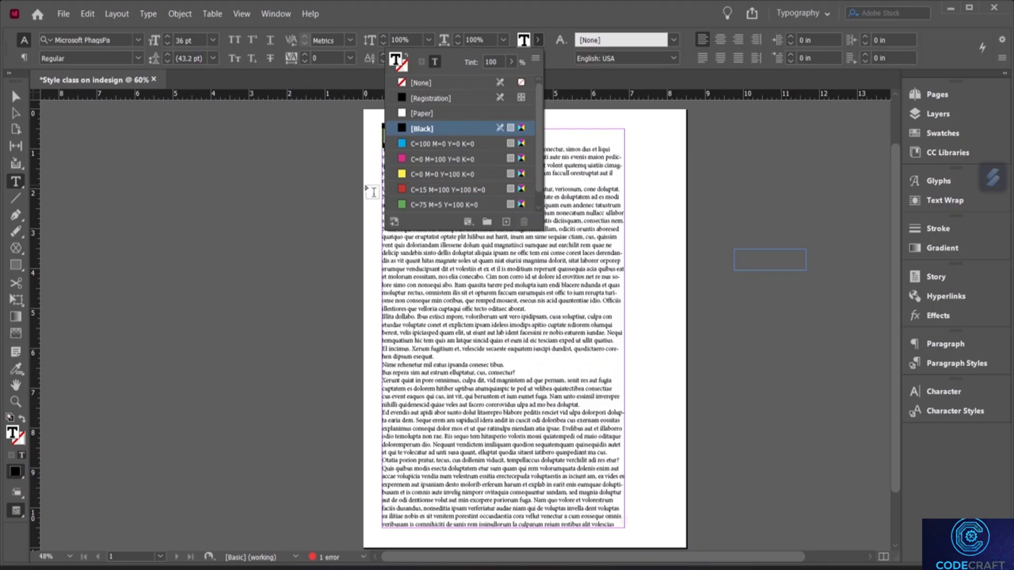
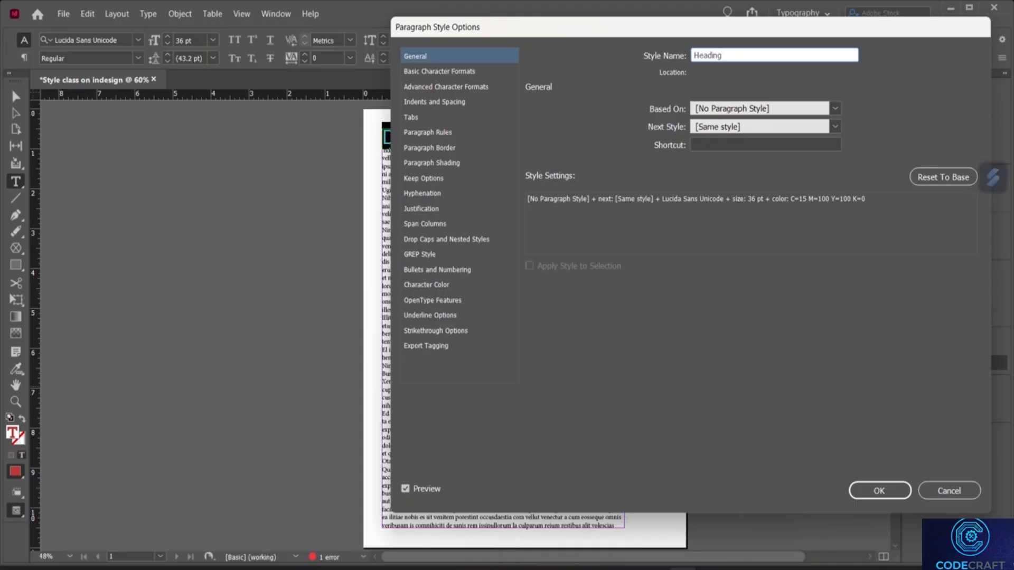
{"action": "left_click", "coordinate": [879, 490]}
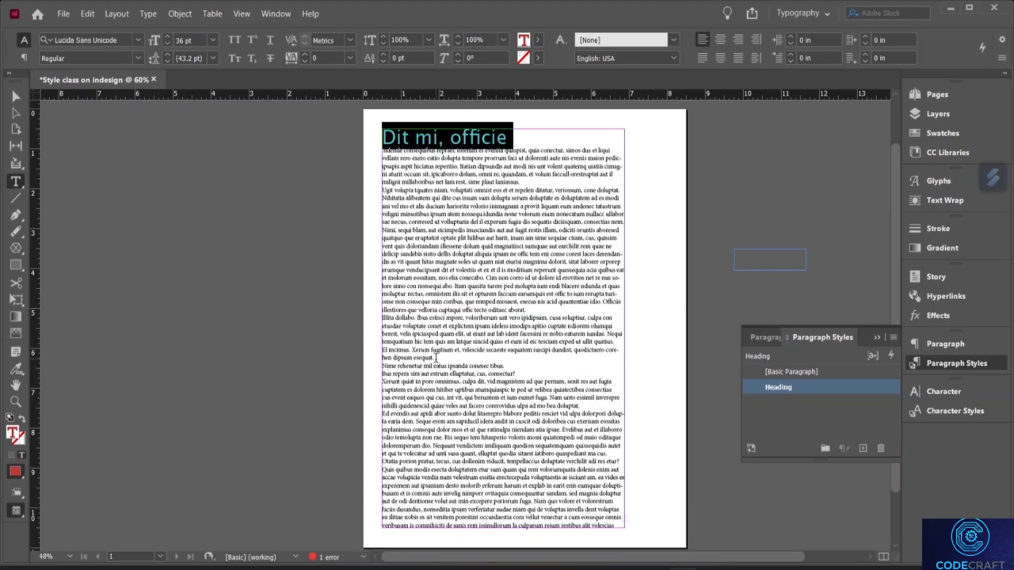
- Try the Heading paragraph style on the paragraph beginning "El incimus" and undo it
{"action": "left_click", "coordinate": [436, 359]}
{"action": "left_click_drag", "start_coordinate": [436, 359], "coordinate": [377, 360]}
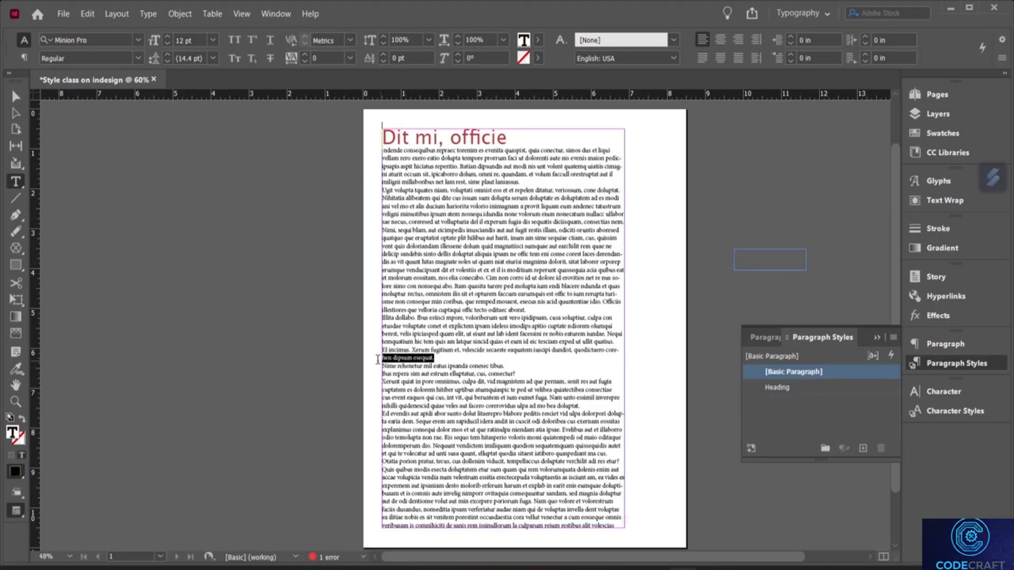
{"action": "left_click", "coordinate": [796, 388]}
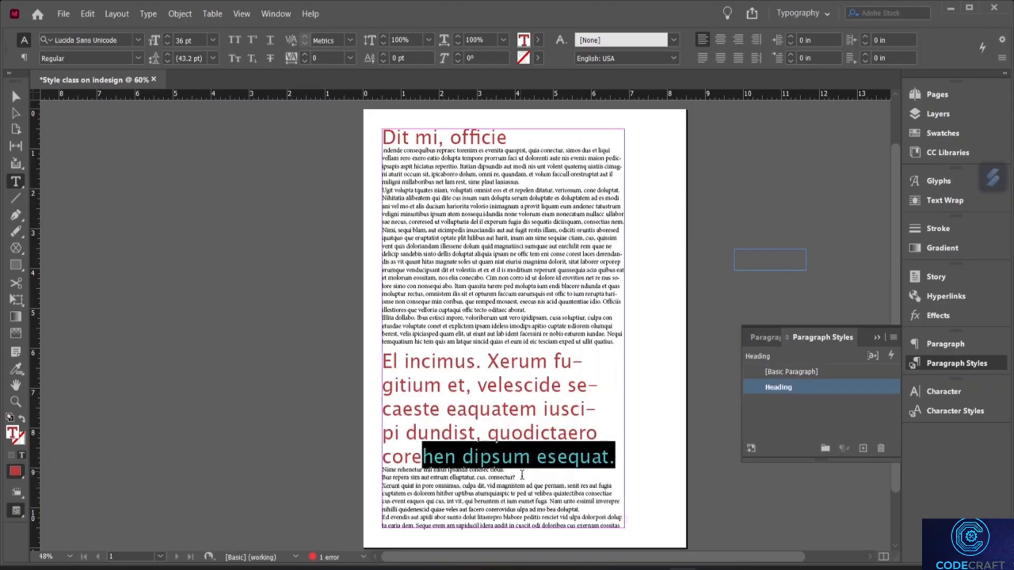
{"action": "left_click", "coordinate": [601, 391]}
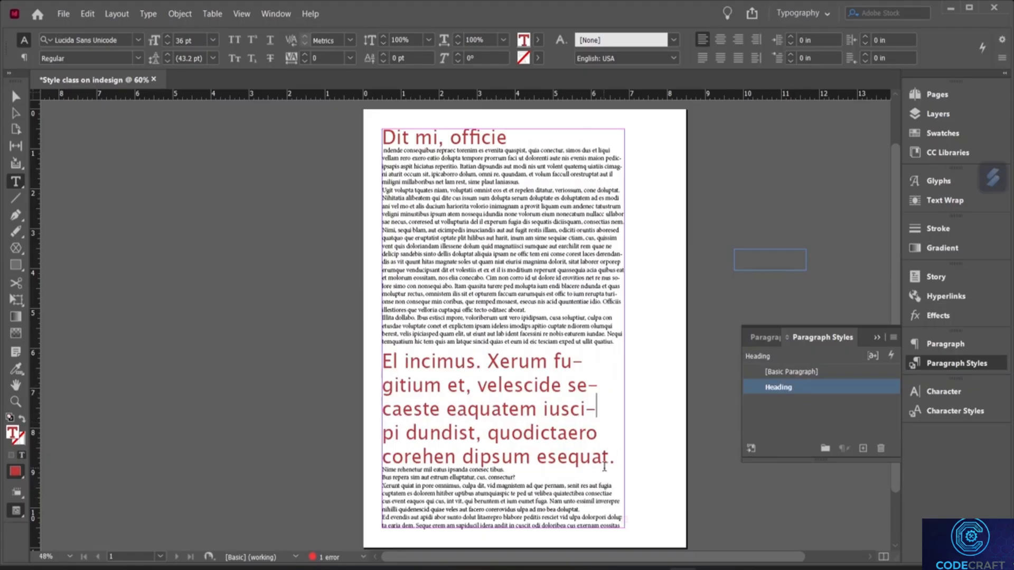
{"action": "left_click_drag", "start_coordinate": [609, 457], "coordinate": [382, 457]}
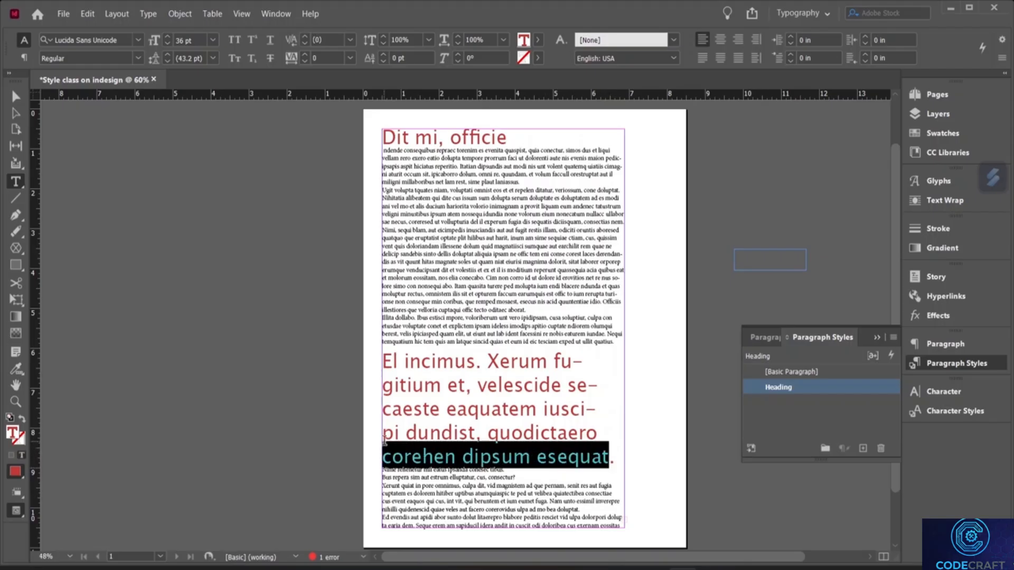
{"action": "left_click", "coordinate": [606, 427]}
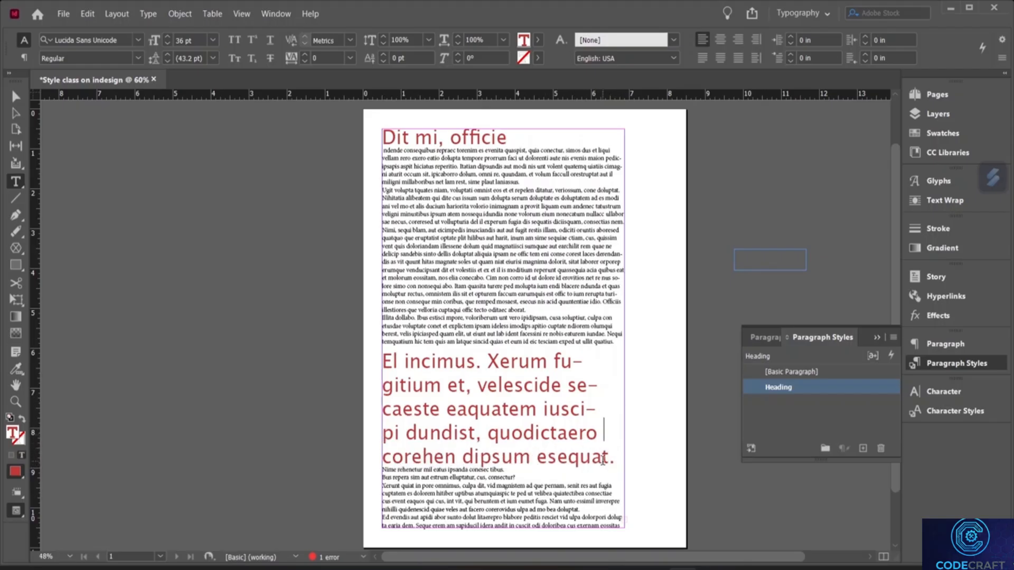
{"action": "left_click_drag", "start_coordinate": [615, 456], "coordinate": [373, 367]}
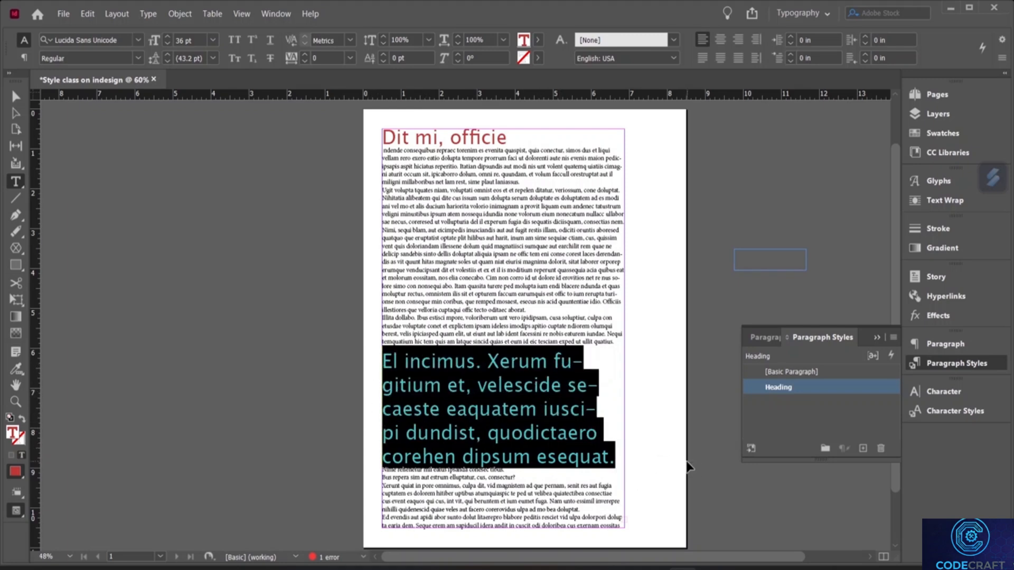
{"action": "key", "text": "ctrl+z"}
{"action": "left_click", "coordinate": [539, 358]}
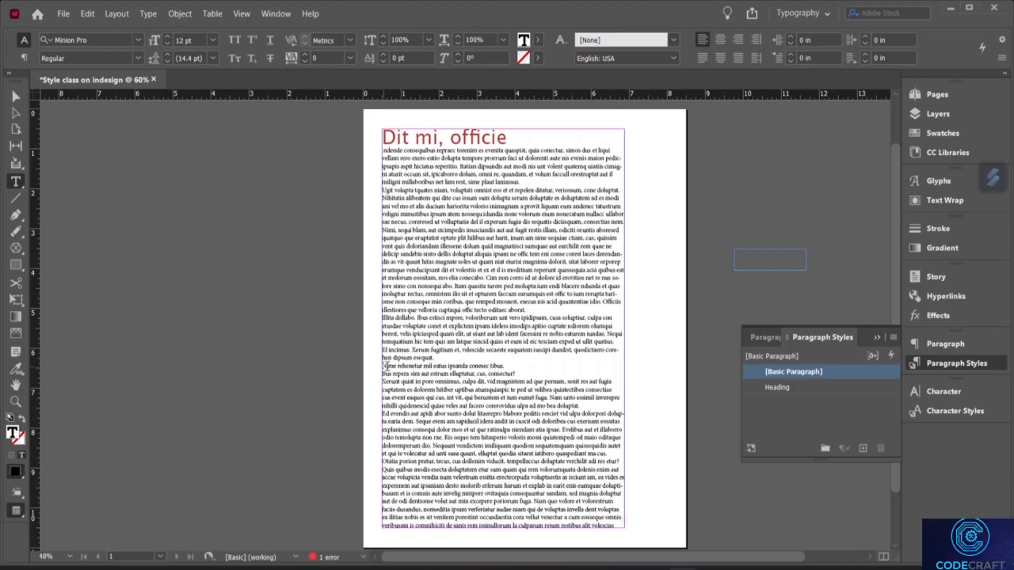
- Apply the Heading paragraph style to the paragraph beginning "Nime rehenetur mil eatus"
{"action": "left_click_drag", "start_coordinate": [386, 366], "coordinate": [434, 365]}
{"action": "left_click", "coordinate": [450, 365]}
{"action": "left_click_drag", "start_coordinate": [384, 365], "coordinate": [436, 365]}
{"action": "left_click", "coordinate": [788, 388]}
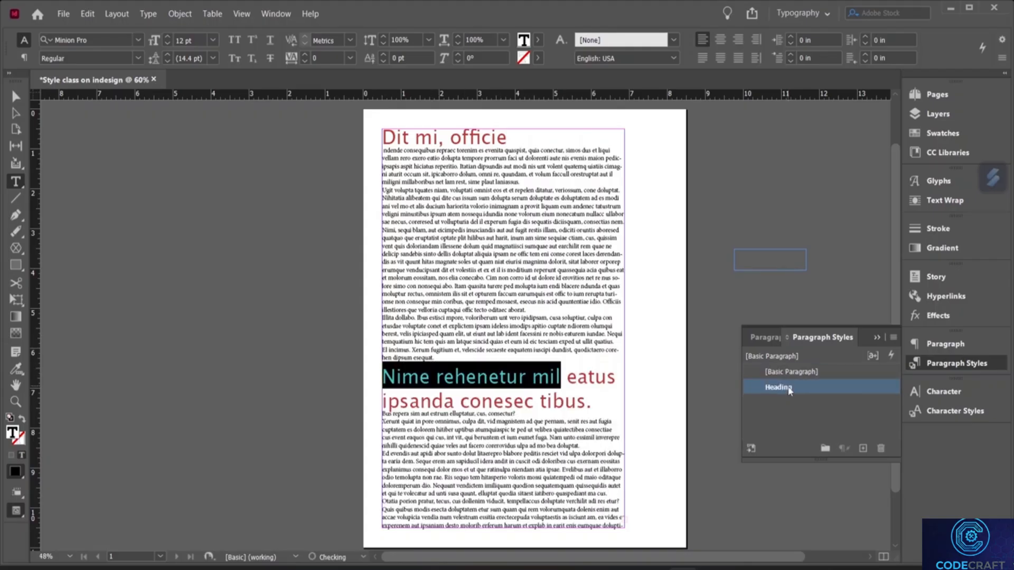
- Delete "ipsanda conesec tibus." so the "Nime rehenetur mil eatus" heading fits on one line
{"action": "left_click", "coordinate": [597, 420]}
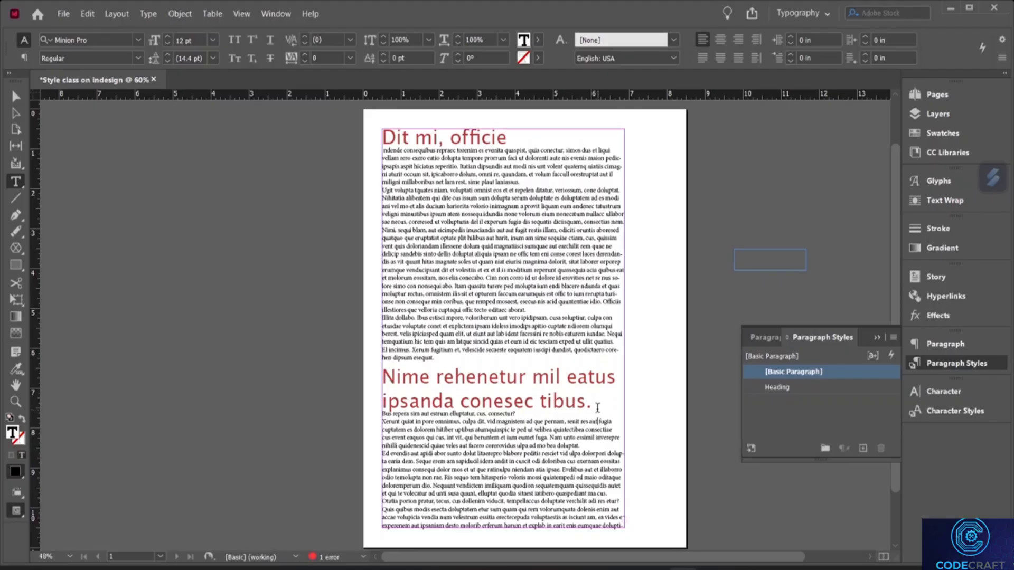
{"action": "left_click_drag", "start_coordinate": [597, 408], "coordinate": [385, 405]}
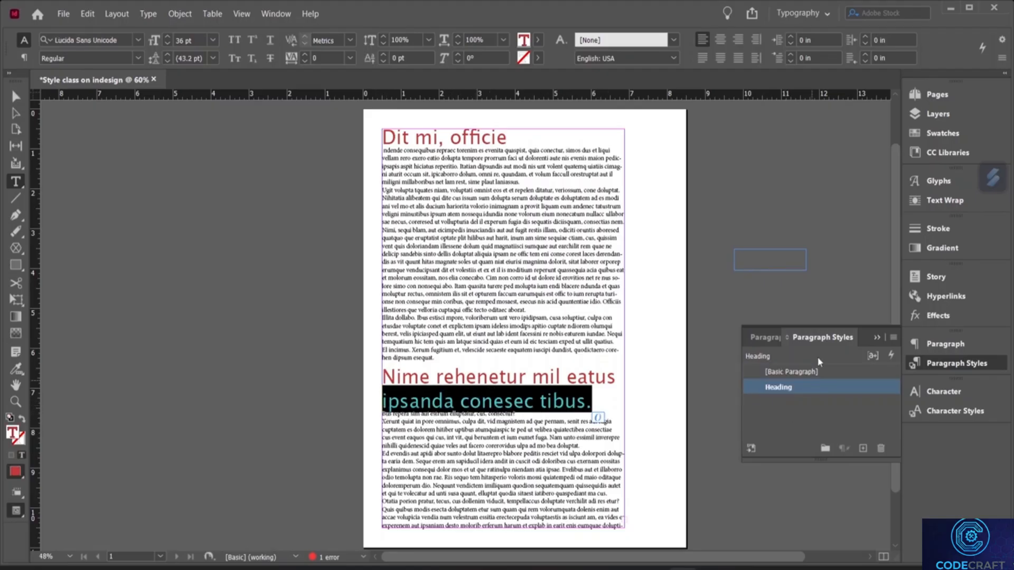
{"action": "key", "text": "BackSpace"}
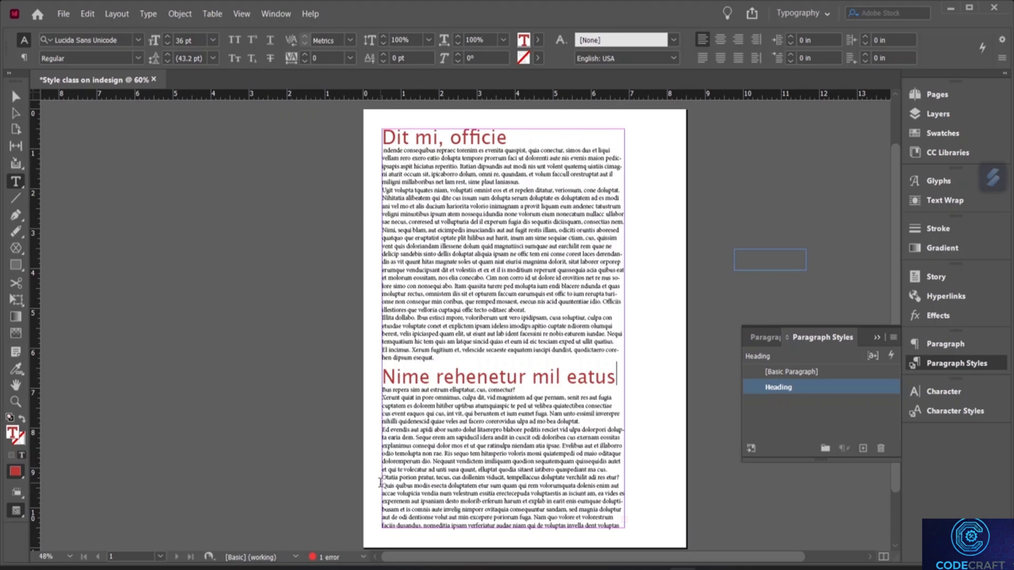
- Apply the Heading paragraph style to the paragraph beginning "Quis quibus modis" near the end of the page
{"action": "left_click", "coordinate": [383, 484]}
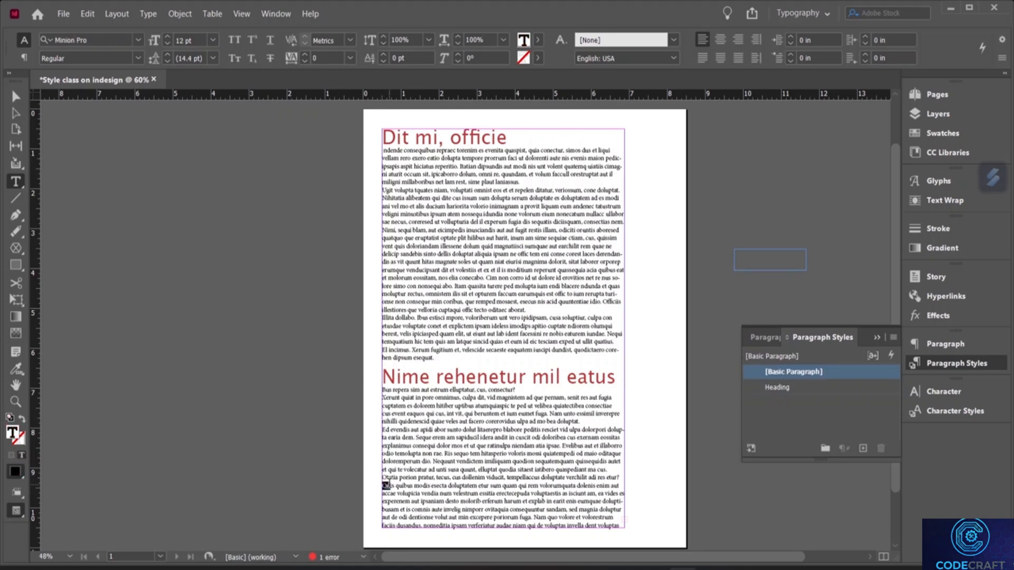
{"action": "double_click", "coordinate": [385, 485]}
{"action": "left_click", "coordinate": [777, 387]}
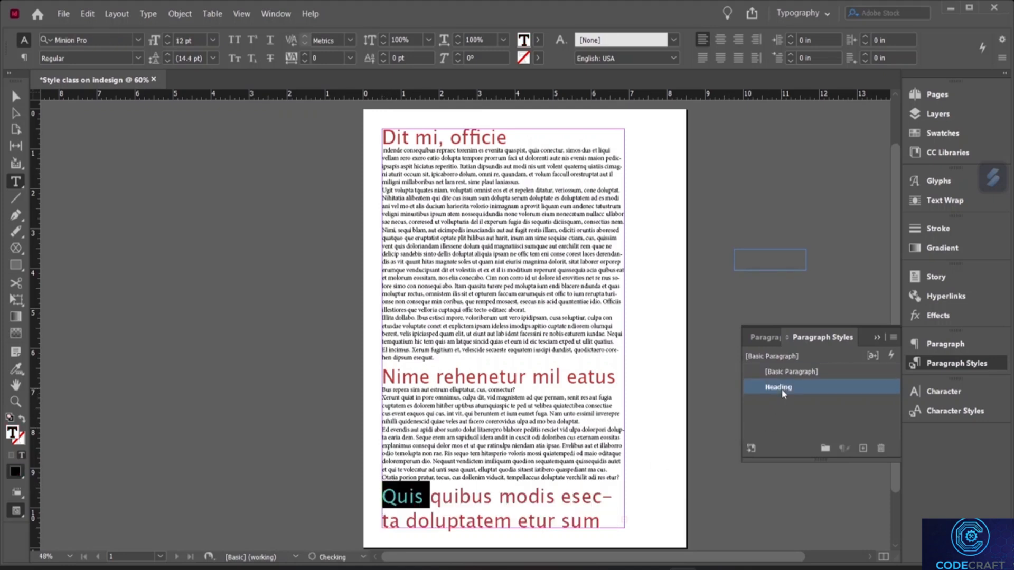
- Erase "Quis quibus modis esecta doluptatem etur sum" from the last heading, along with the paragraph break before it
{"action": "left_click", "coordinate": [610, 524]}
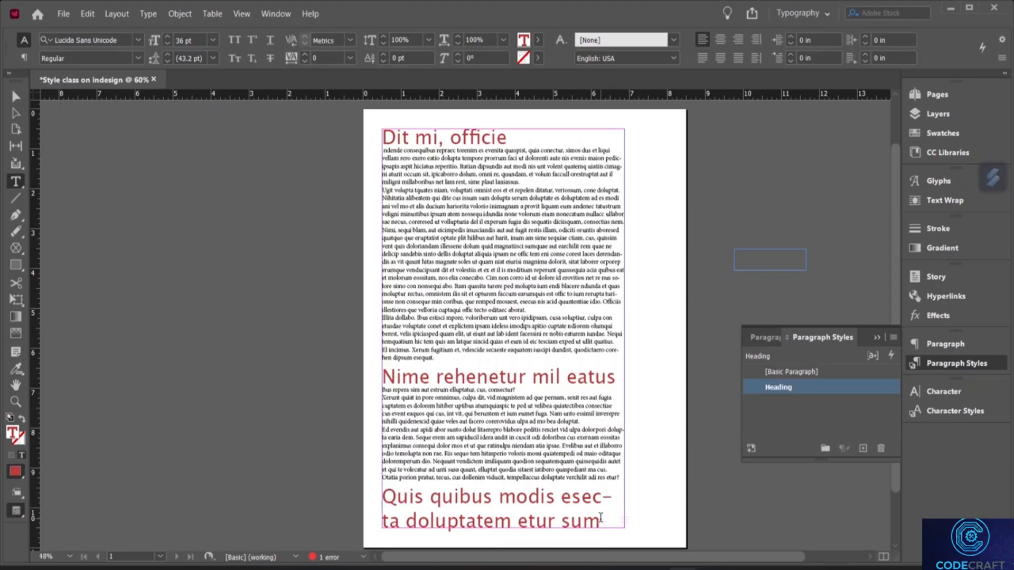
{"action": "scroll", "coordinate": [604, 515], "scroll_direction": "down", "scroll_amount": 2}
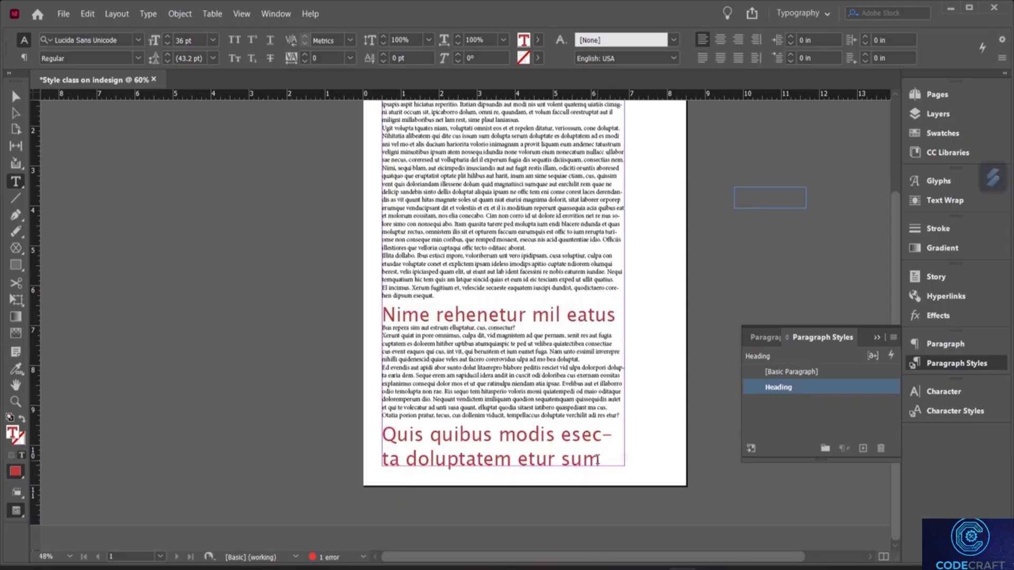
{"action": "key", "text": "BackSpace"}
{"action": "key", "text": "BackSpace"}
{"action": "key", "text": "BackSpace"}
{"action": "key", "text": "BackSpace"}
{"action": "key", "text": "BackSpace"}
{"action": "key", "text": "BackSpace"}
{"action": "key", "text": "BackSpace"}
{"action": "key", "text": "BackSpace"}
{"action": "key", "text": "BackSpace"}
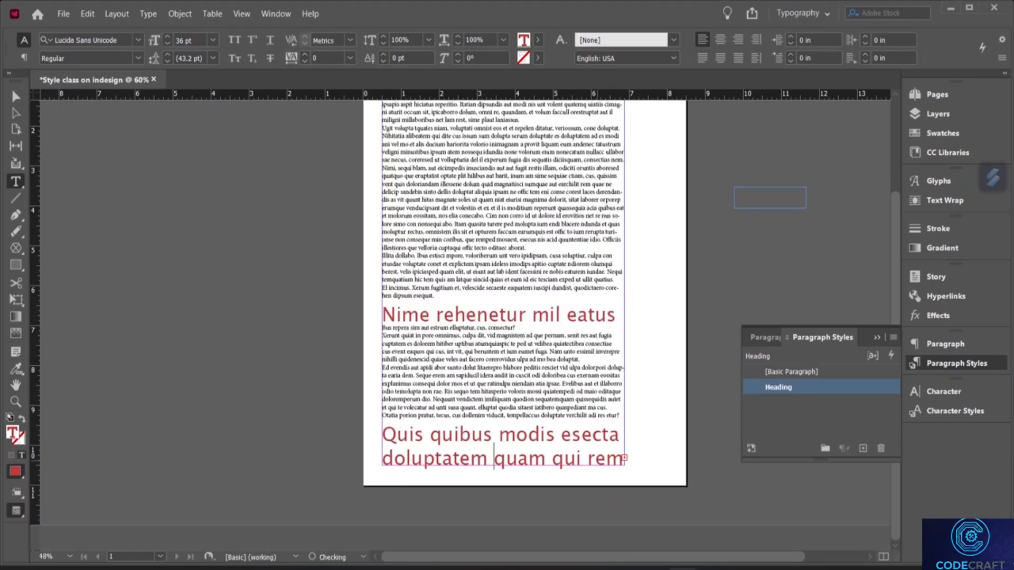
{"action": "key", "text": "BackSpace"}
{"action": "key", "text": "BackSpace"}
{"action": "key", "text": "BackSpace"}
{"action": "key", "text": "BackSpace"}
{"action": "key", "text": "BackSpace"}
{"action": "key", "text": "BackSpace"}
{"action": "key", "text": "BackSpace"}
{"action": "key", "text": "BackSpace"}
{"action": "key", "text": "BackSpace"}
{"action": "key", "text": "BackSpace"}
{"action": "key", "text": "BackSpace"}
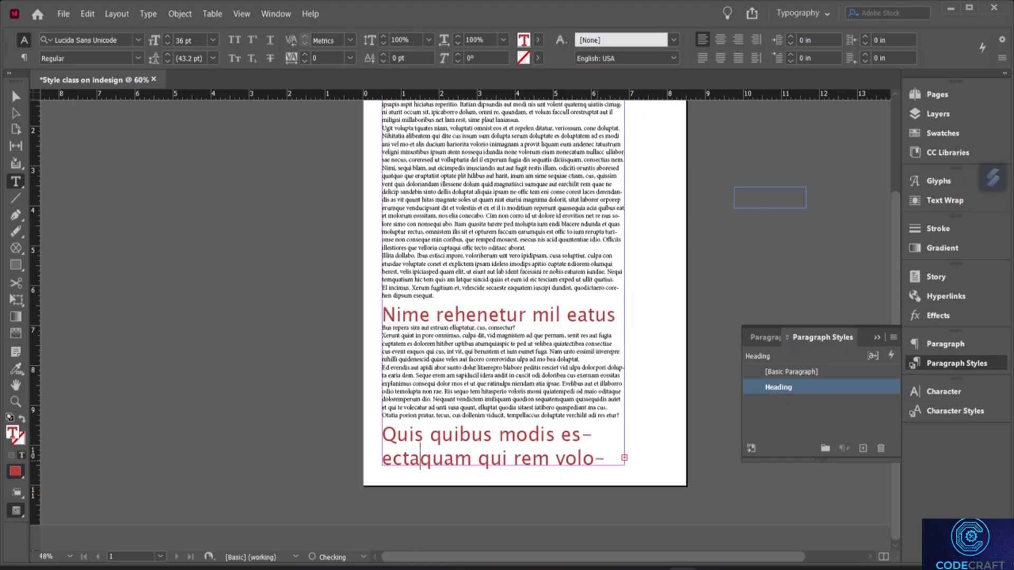
{"action": "key", "text": "BackSpace"}
{"action": "key", "text": "BackSpace"}
{"action": "key", "text": "BackSpace"}
{"action": "key", "text": "BackSpace"}
{"action": "key", "text": "BackSpace"}
{"action": "key", "text": "BackSpace"}
{"action": "key", "text": "BackSpace"}
{"action": "key", "text": "BackSpace"}
{"action": "key", "text": "BackSpace"}
{"action": "key", "text": "BackSpace"}
{"action": "key", "text": "BackSpace"}
{"action": "key", "text": "BackSpace"}
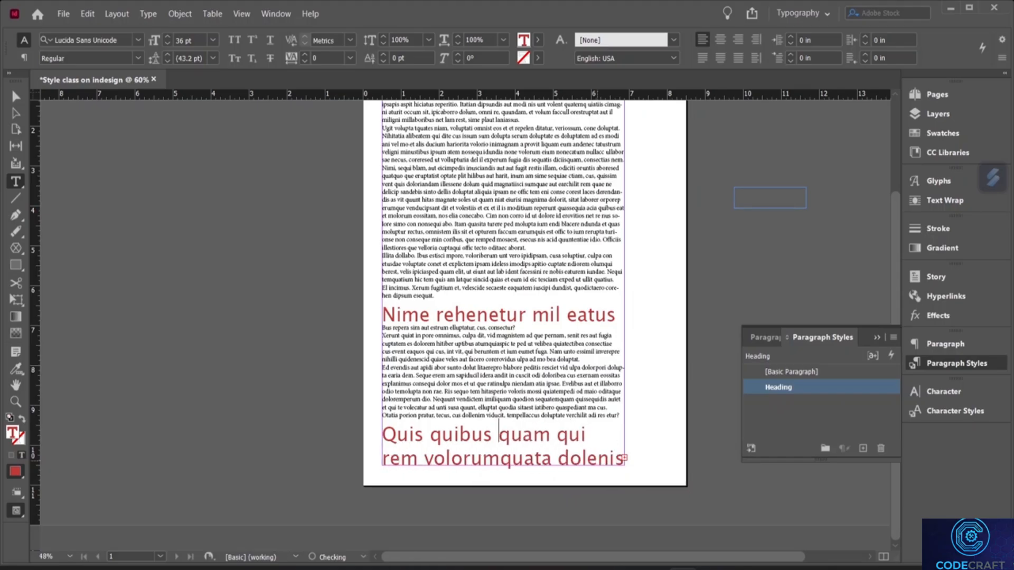
{"action": "key", "text": "BackSpace"}
{"action": "key", "text": "BackSpace"}
{"action": "key", "text": "BackSpace"}
{"action": "key", "text": "BackSpace"}
{"action": "key", "text": "BackSpace"}
{"action": "key", "text": "BackSpace"}
{"action": "key", "text": "BackSpace"}
{"action": "key", "text": "BackSpace"}
{"action": "key", "text": "BackSpace"}
{"action": "key", "text": "BackSpace"}
{"action": "key", "text": "BackSpace"}
{"action": "key", "text": "BackSpace"}
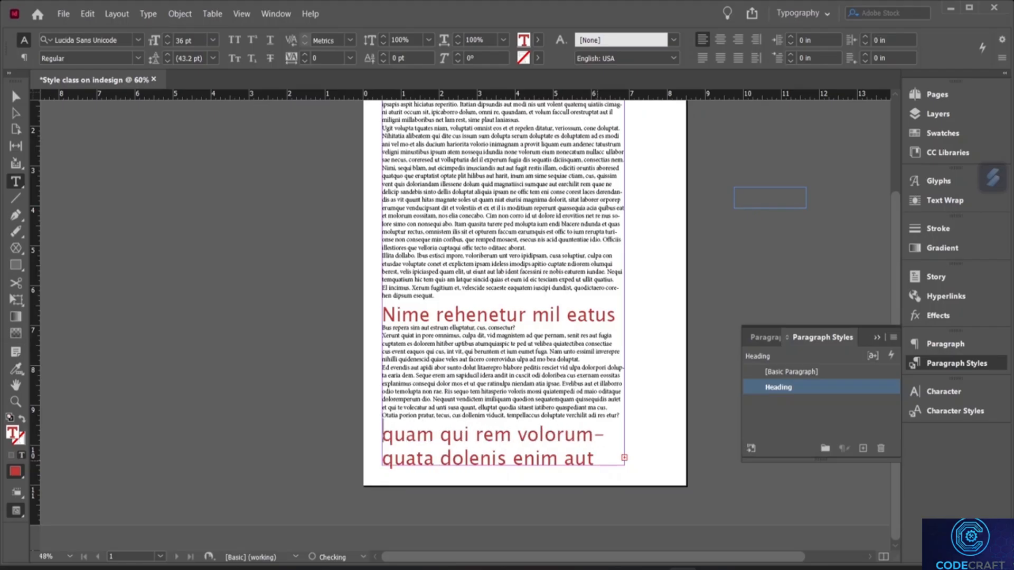
{"action": "key", "text": "BackSpace"}
{"action": "key", "text": "BackSpace"}
{"action": "key", "text": "BackSpace"}
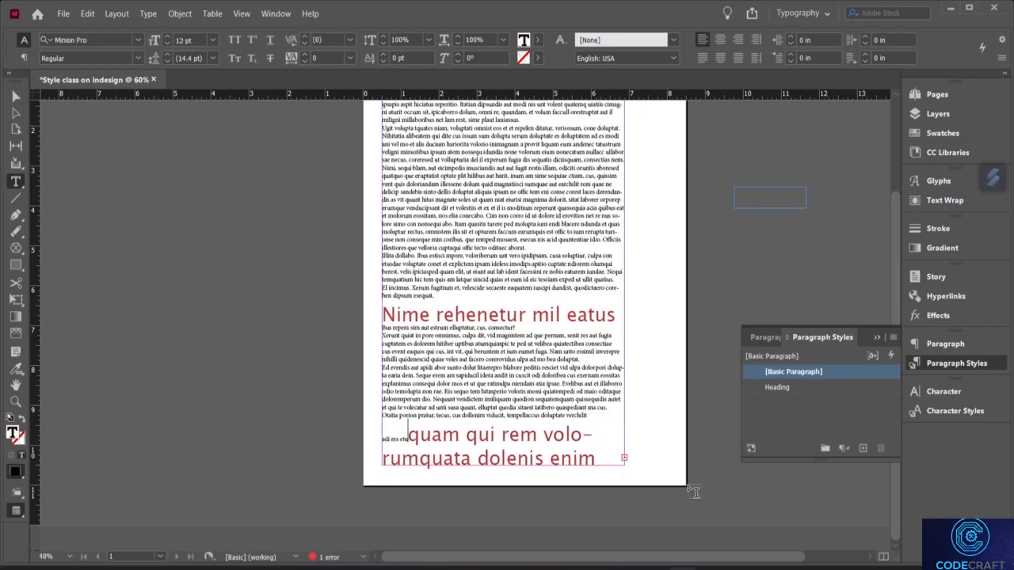
{"action": "left_click", "coordinate": [595, 457]}
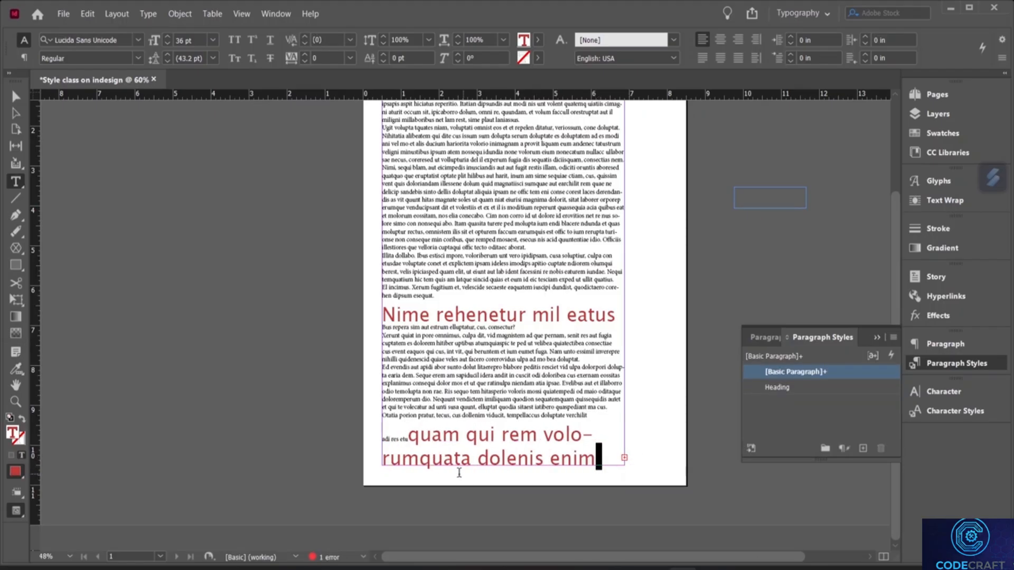
{"action": "left_click_drag", "start_coordinate": [594, 457], "coordinate": [377, 460]}
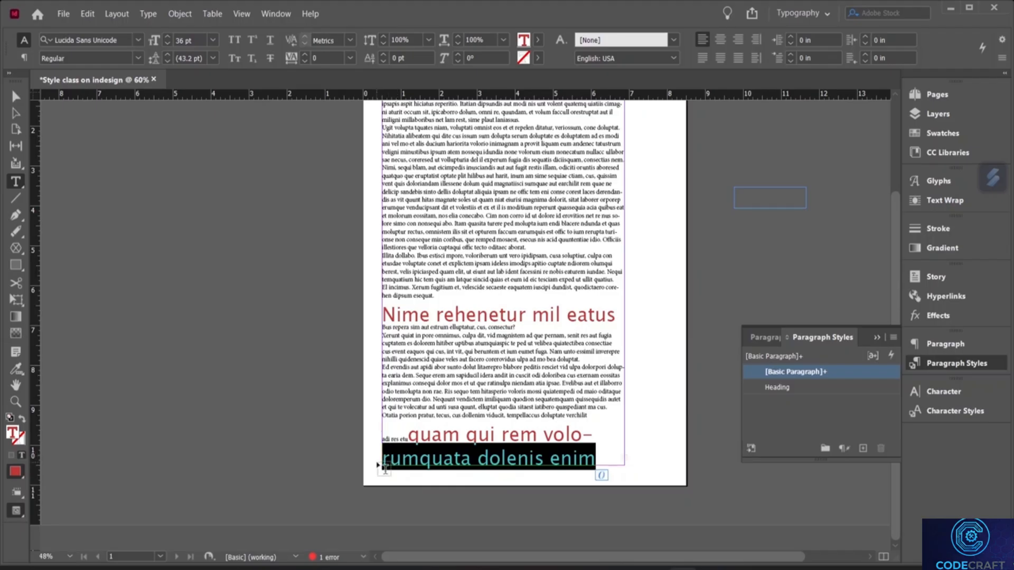
{"action": "key", "text": "BackSpace"}
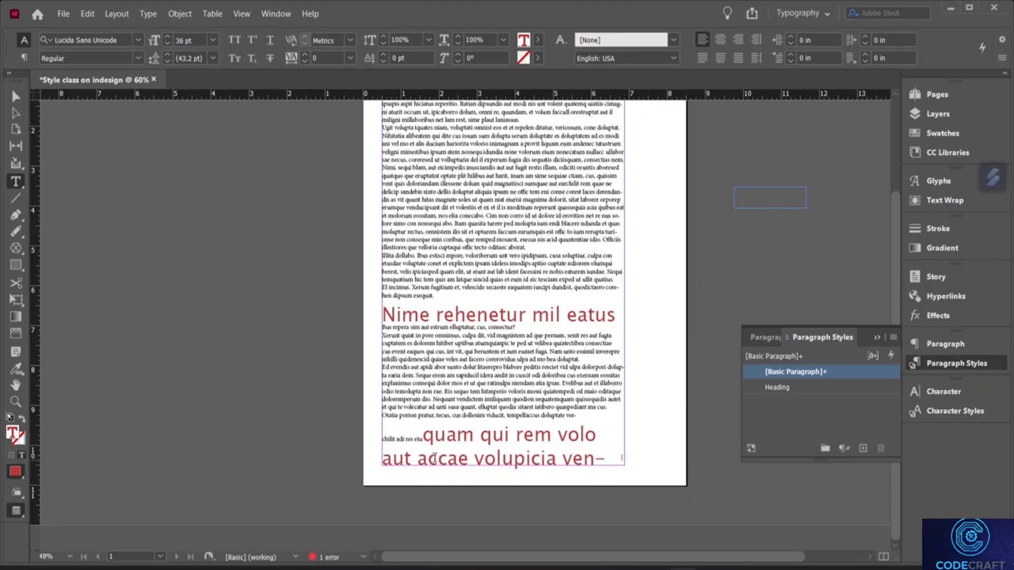
{"action": "left_click_drag", "start_coordinate": [604, 461], "coordinate": [371, 464]}
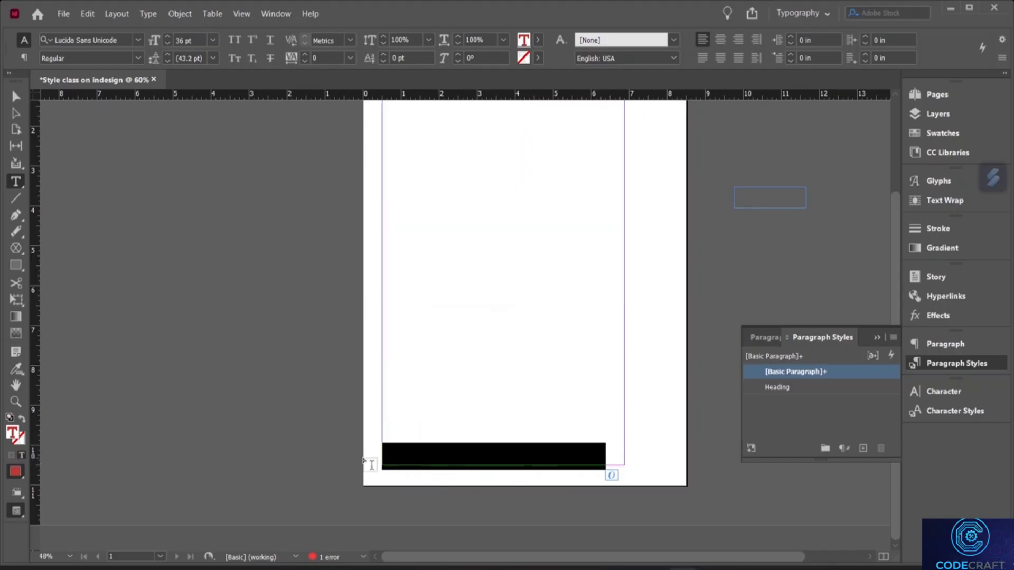
{"action": "right_click", "coordinate": [432, 448]}
{"action": "left_click_drag", "start_coordinate": [736, 394], "coordinate": [724, 436]}
{"action": "key", "text": "ctrl+z"}
{"action": "key", "text": "ctrl+z"}
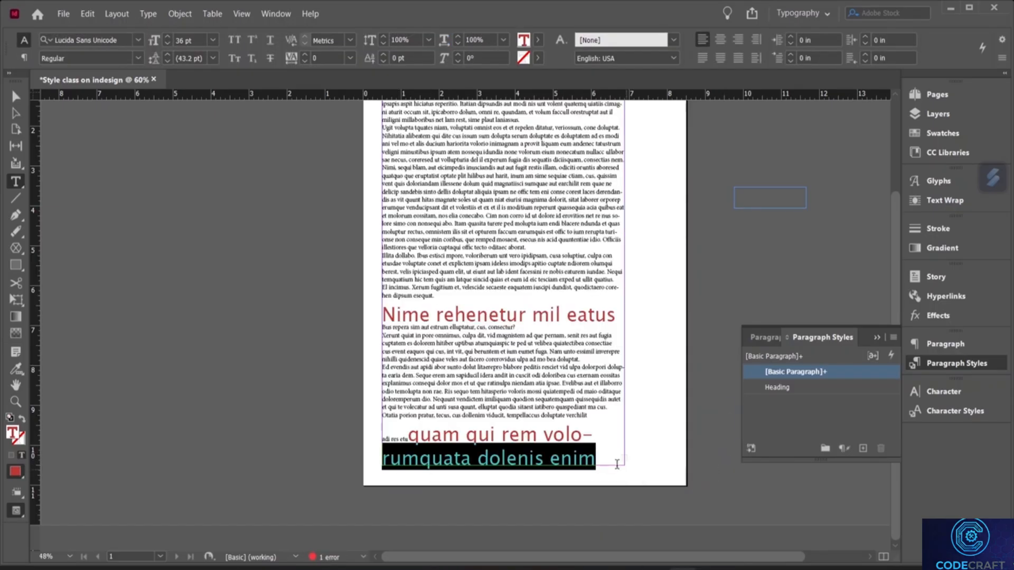
- Delete "rumquata dolenis enim" from the large red text at the end of the page
{"action": "left_click", "coordinate": [604, 467]}
{"action": "left_click_drag", "start_coordinate": [601, 460], "coordinate": [384, 461]}
{"action": "key", "text": "BackSpace"}
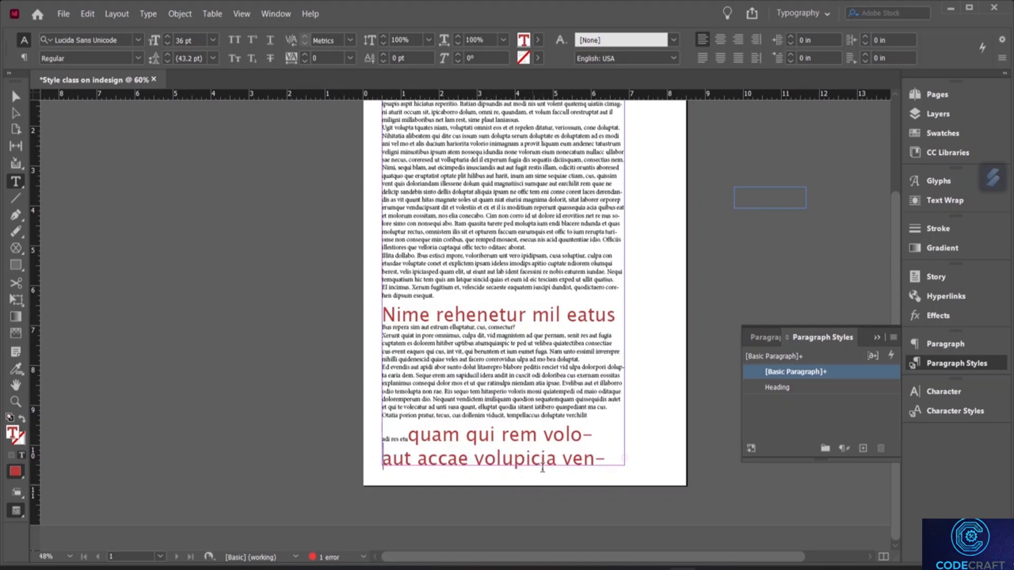
- Try deleting the last two lines of the text frame, starting at "adi res etu", and undo the deletion
{"action": "left_click_drag", "start_coordinate": [606, 459], "coordinate": [383, 429]}
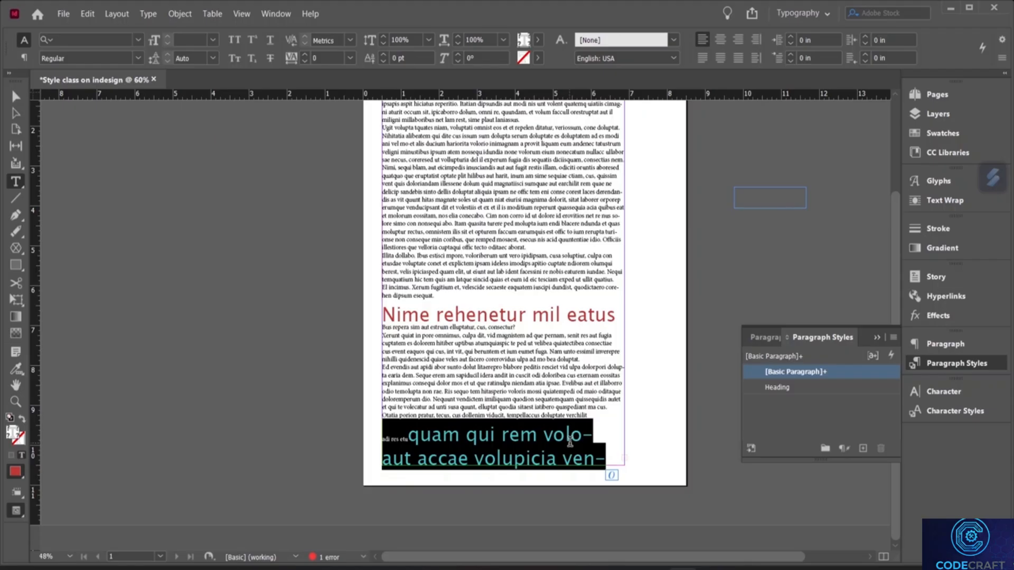
{"action": "key", "text": "BackSpace"}
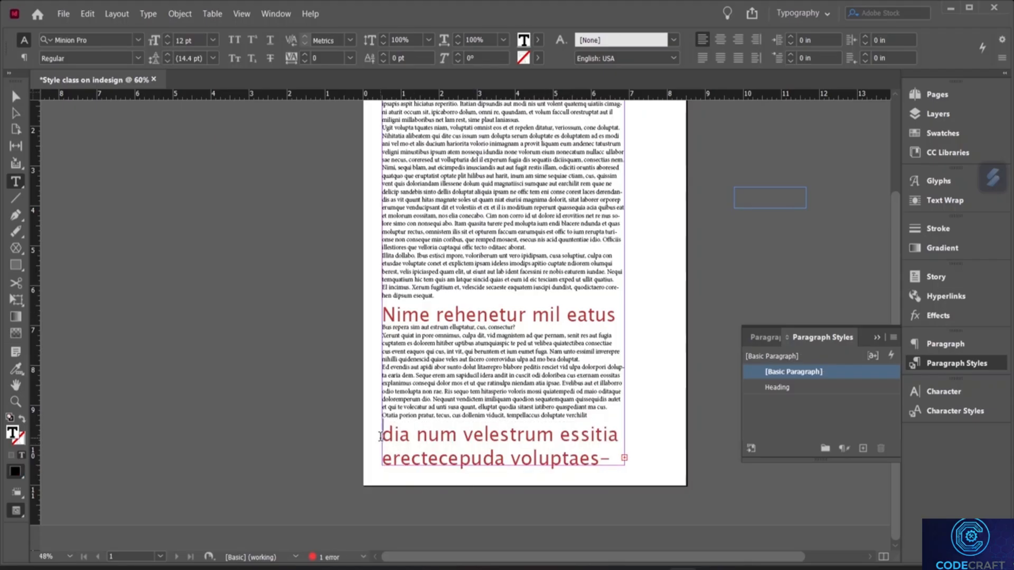
{"action": "left_click_drag", "start_coordinate": [382, 426], "coordinate": [363, 439]}
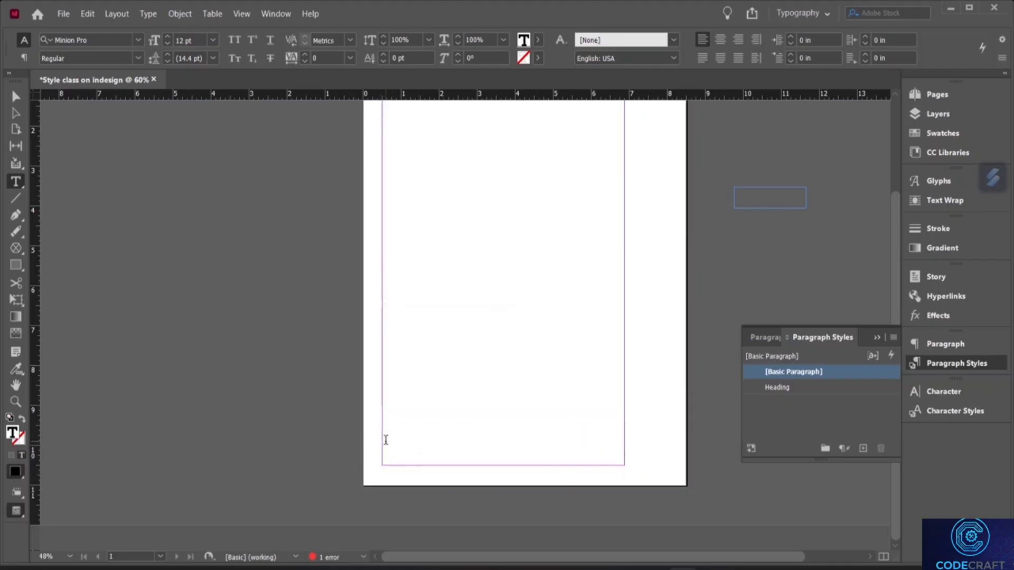
{"action": "key", "text": "ctrl+z"}
- Try cutting the selected last two lines out of the text frame, and undo the cut
{"action": "right_click", "coordinate": [428, 435]}
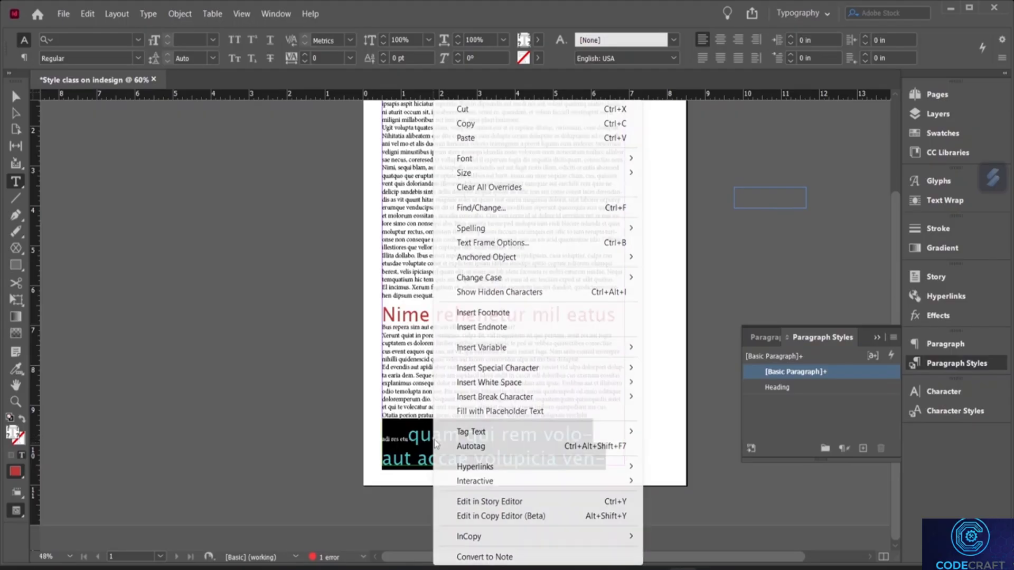
{"action": "left_click", "coordinate": [514, 109]}
{"action": "scroll", "coordinate": [543, 407], "scroll_direction": "up", "scroll_amount": 3}
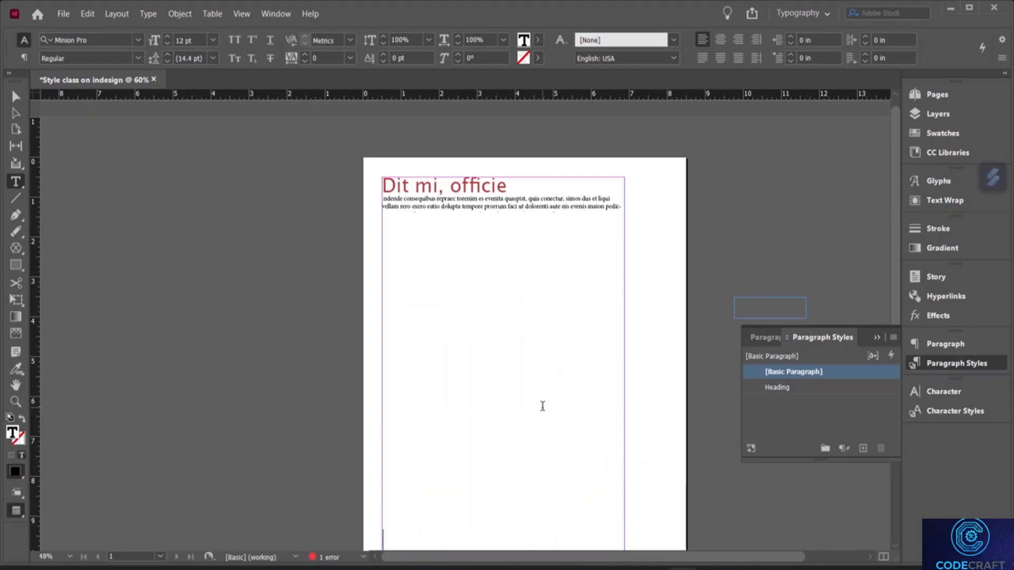
{"action": "scroll", "coordinate": [543, 406], "scroll_direction": "down", "scroll_amount": 3}
{"action": "scroll", "coordinate": [542, 406], "scroll_direction": "up", "scroll_amount": 3}
{"action": "key", "text": "ctrl+z"}
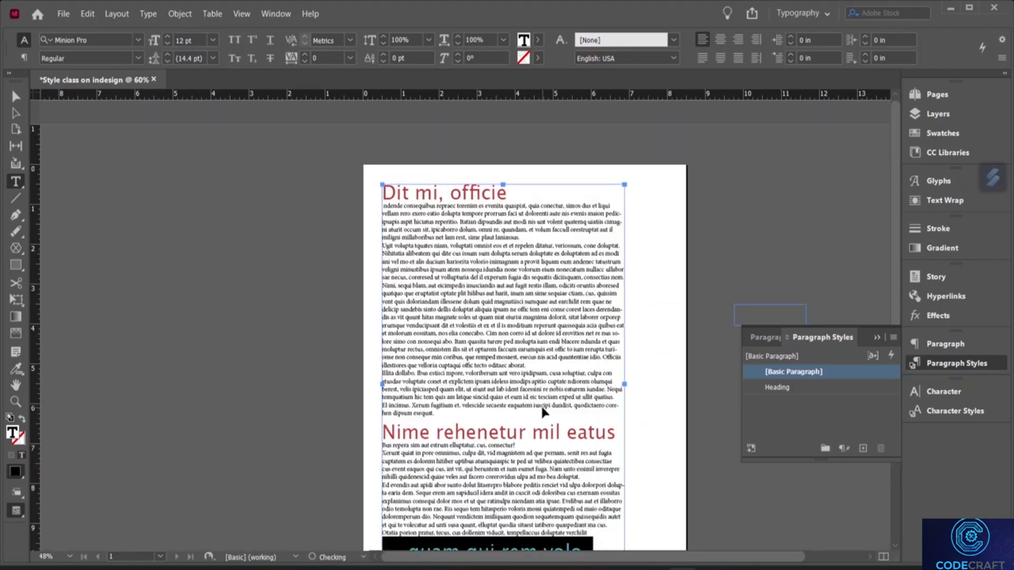
{"action": "scroll", "coordinate": [536, 389], "scroll_direction": "down", "scroll_amount": 2}
{"action": "left_click", "coordinate": [583, 350]}
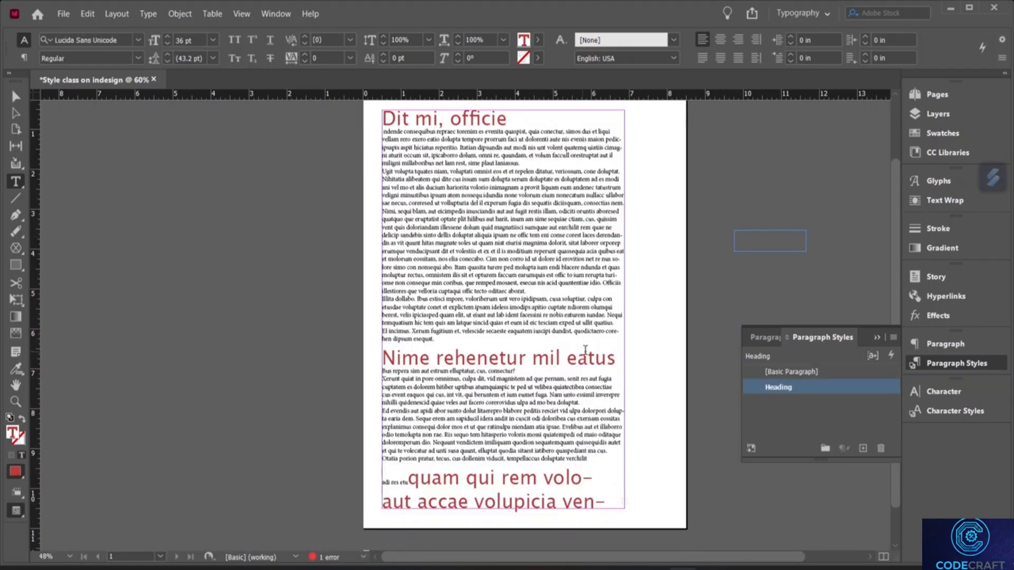
- Insert a paragraph break after "ndende consequ" so it forms its own line under the "Dit mi, officie" heading
{"action": "scroll", "coordinate": [447, 296], "scroll_direction": "up", "scroll_amount": 2}
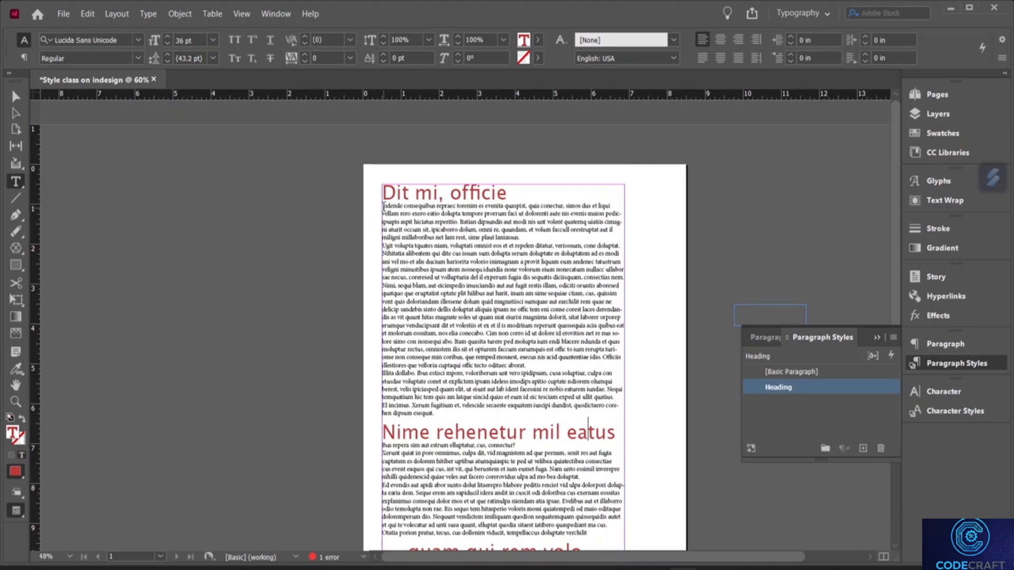
{"action": "left_click_drag", "start_coordinate": [384, 206], "coordinate": [425, 207]}
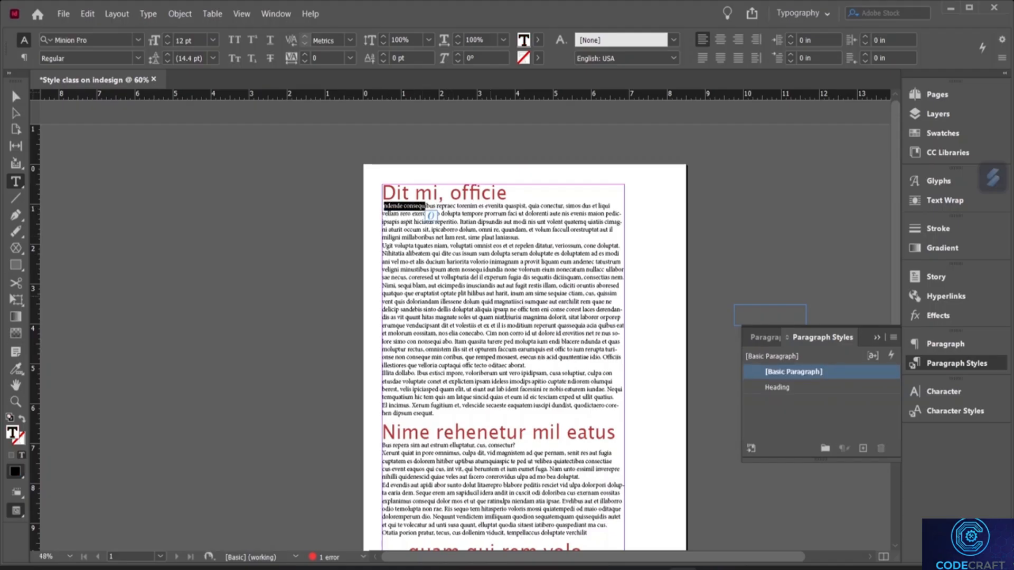
{"action": "scroll", "coordinate": [573, 498], "scroll_direction": "up", "scroll_amount": 4}
{"action": "scroll", "coordinate": [517, 513], "scroll_direction": "down", "scroll_amount": 5}
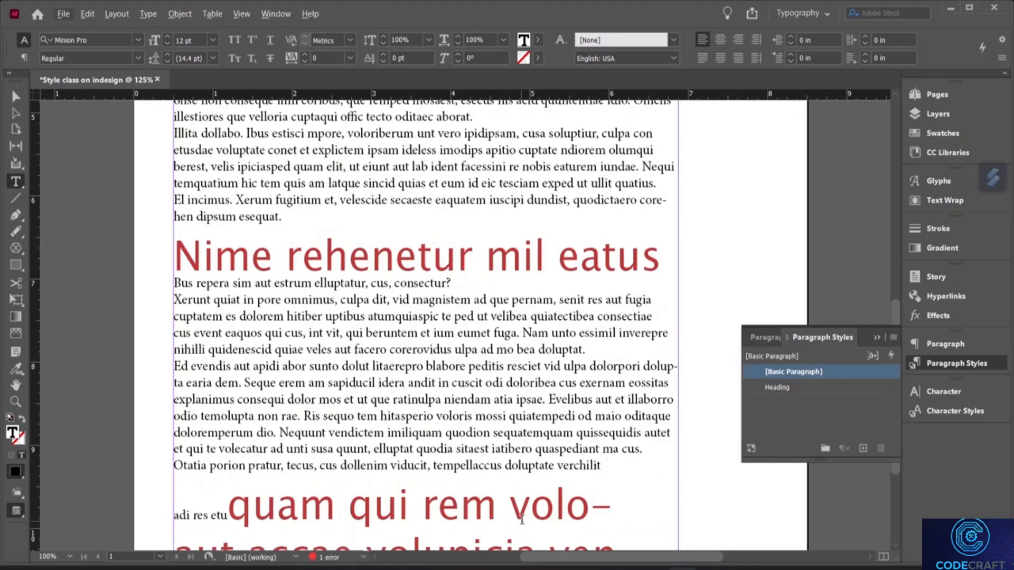
{"action": "scroll", "coordinate": [517, 513], "scroll_direction": "up", "scroll_amount": 8}
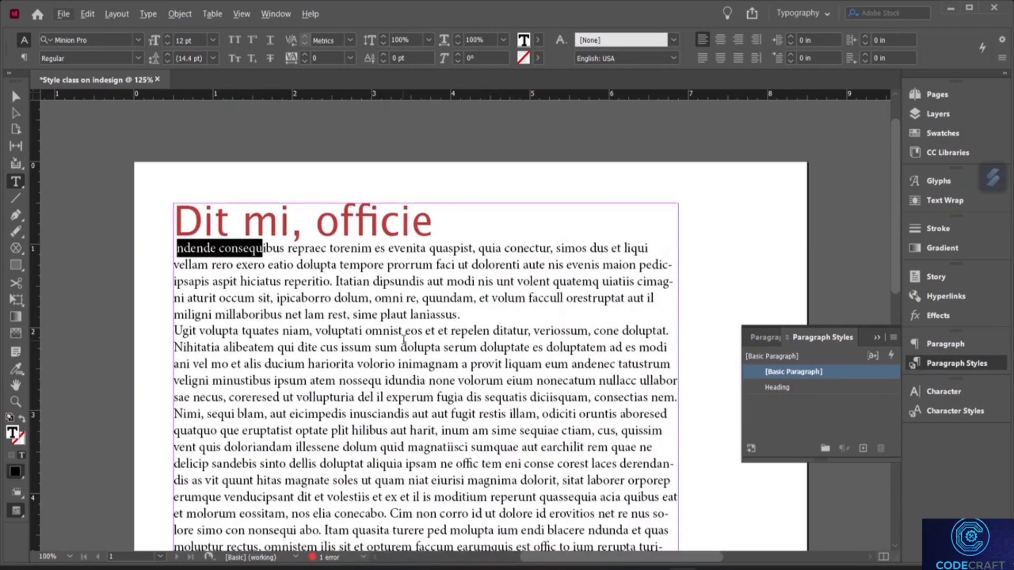
{"action": "left_click", "coordinate": [265, 249]}
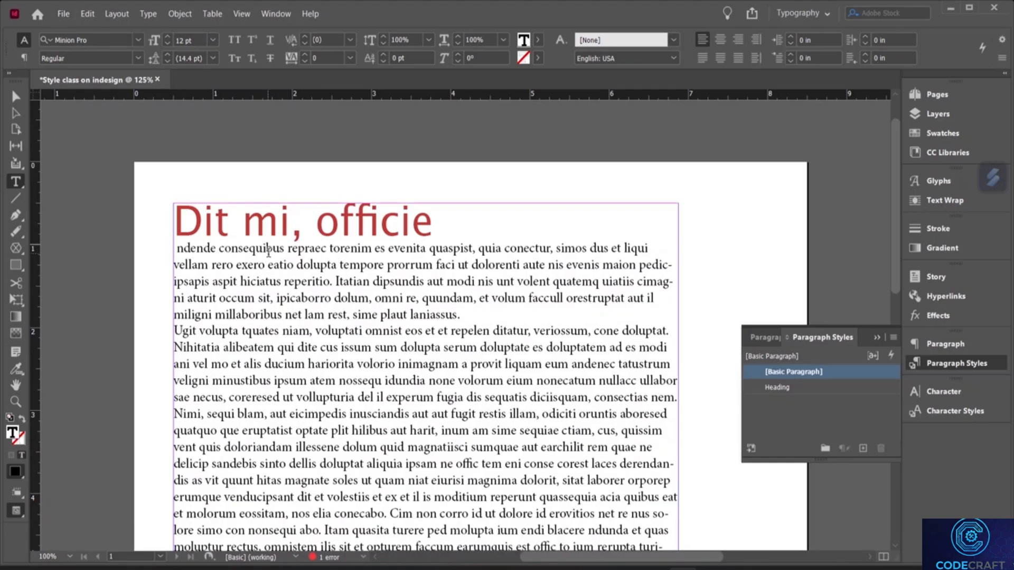
{"action": "key", "text": "Return"}
{"action": "scroll", "coordinate": [222, 274], "scroll_direction": "up", "scroll_amount": 1}
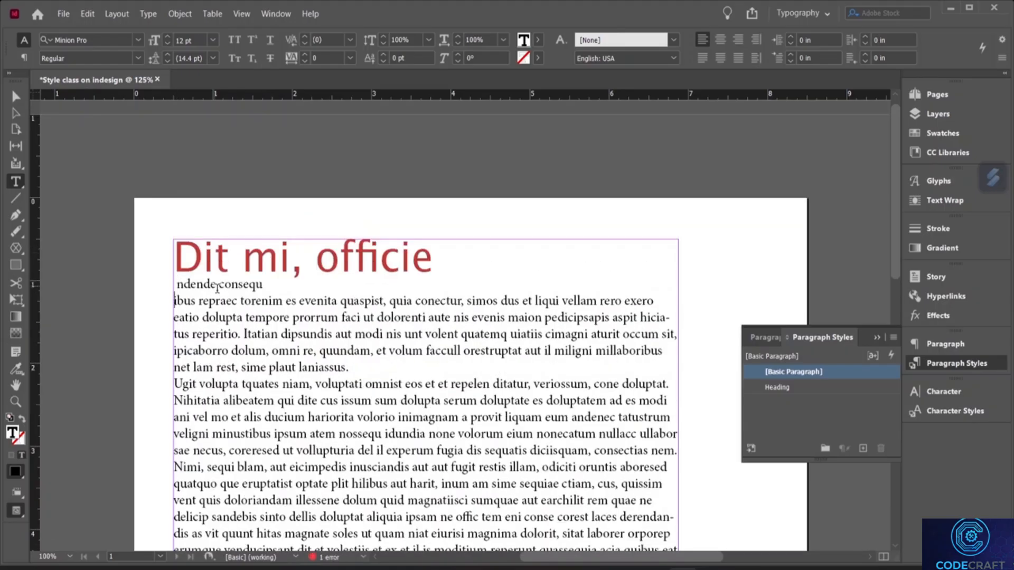
{"action": "left_click_drag", "start_coordinate": [176, 285], "coordinate": [276, 285]}
{"action": "left_click", "coordinate": [272, 285]}
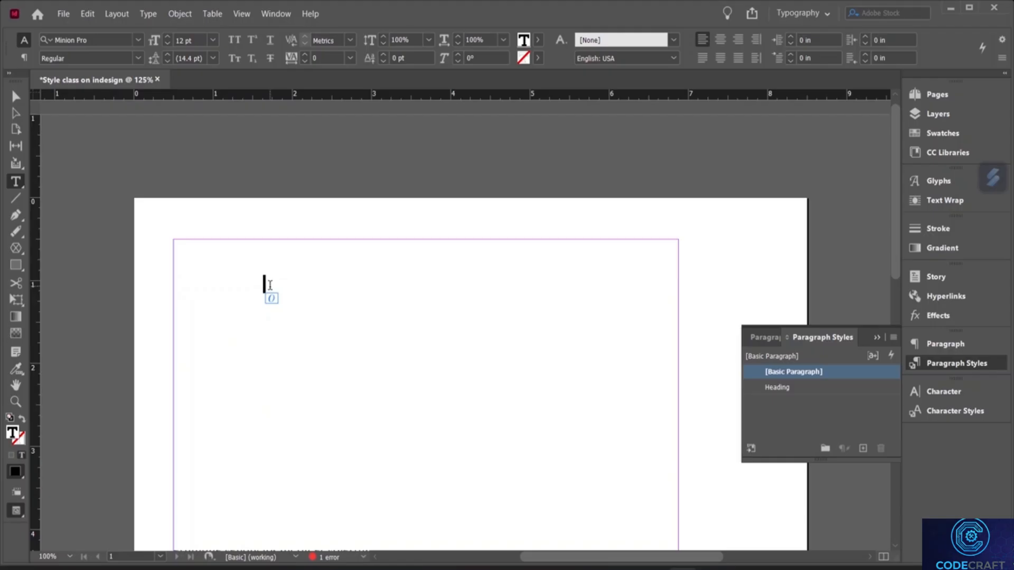
{"action": "key", "text": "ctrl+z"}
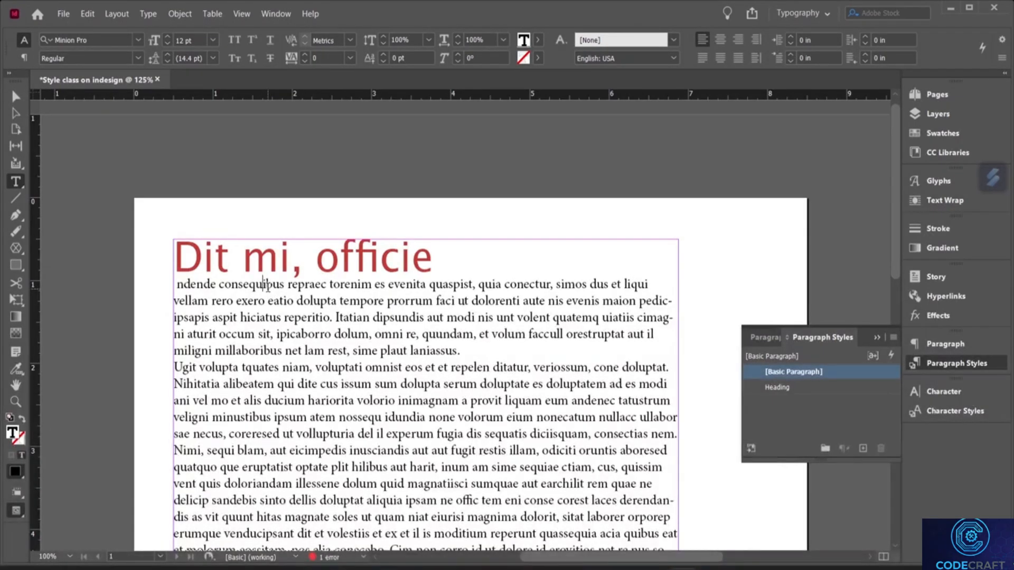
{"action": "key", "text": "Return"}
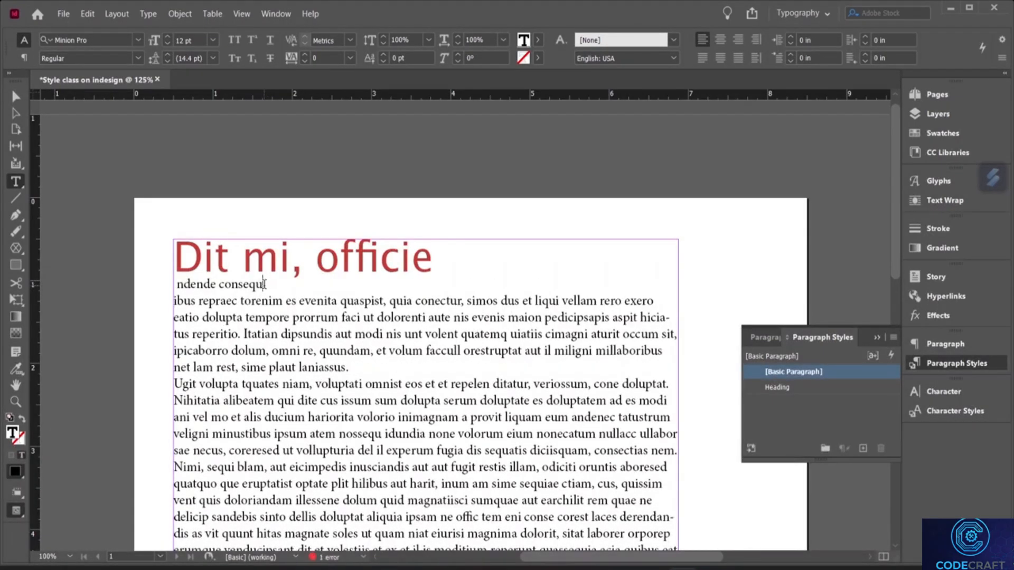
- Set the font of the "ndende consequ" line to Matura MT Script Capitals
{"action": "left_click_drag", "start_coordinate": [264, 284], "coordinate": [188, 289]}
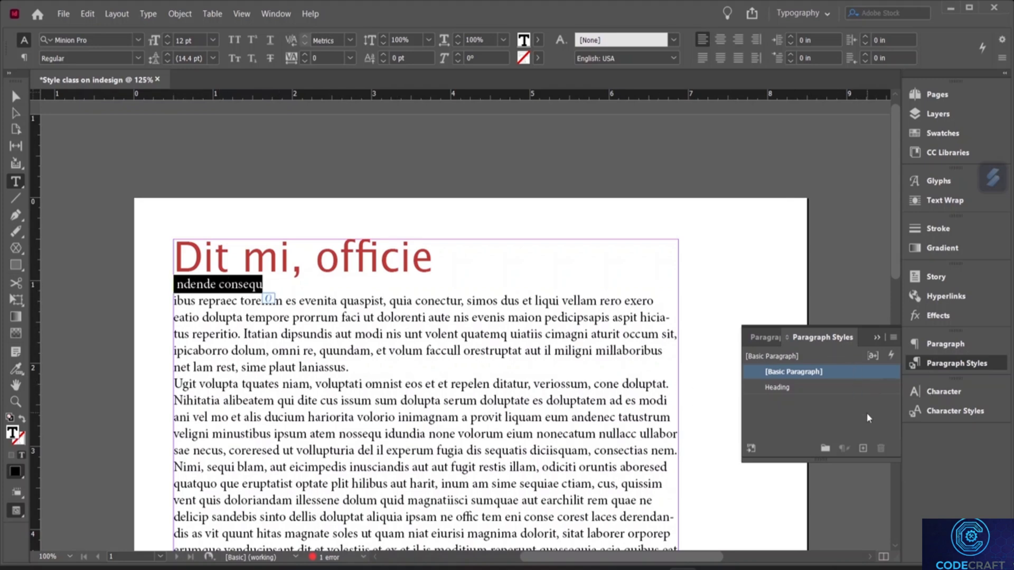
{"action": "left_click", "coordinate": [138, 40]}
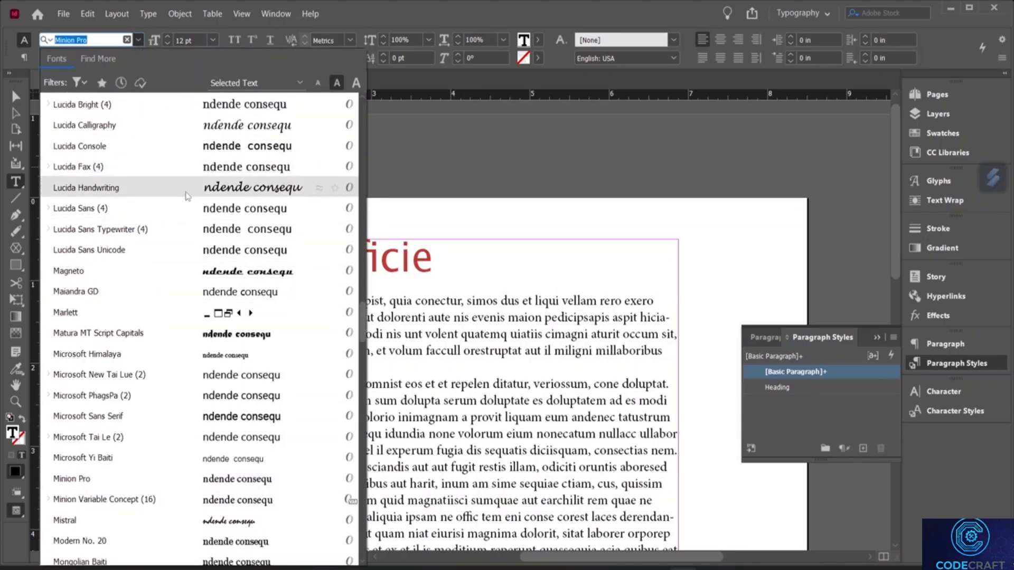
{"action": "left_click", "coordinate": [169, 339]}
{"action": "left_click", "coordinate": [209, 333]}
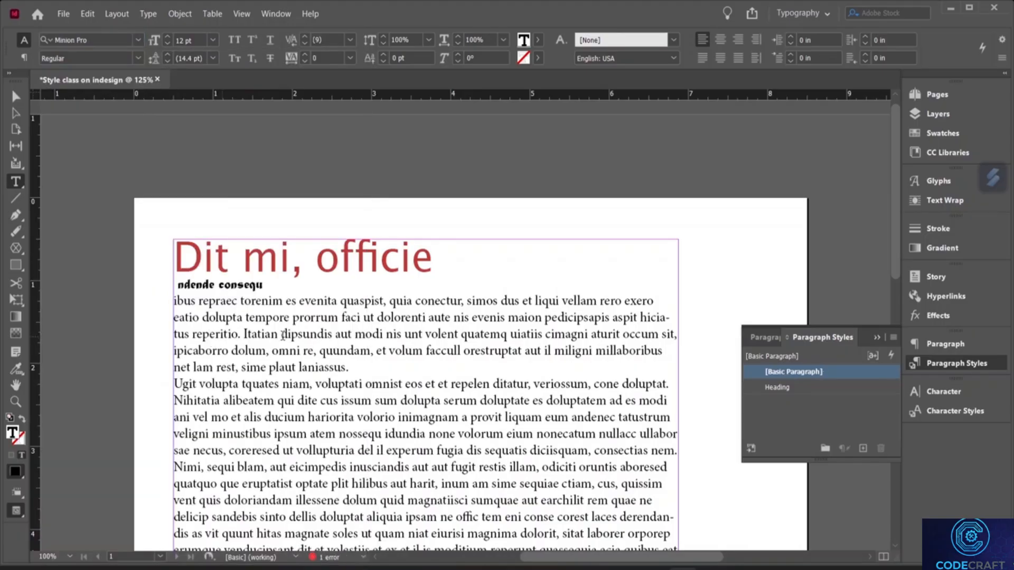
- Set the font size of the "ndende consequ" line to 24 pt
{"action": "left_click", "coordinate": [212, 40]}
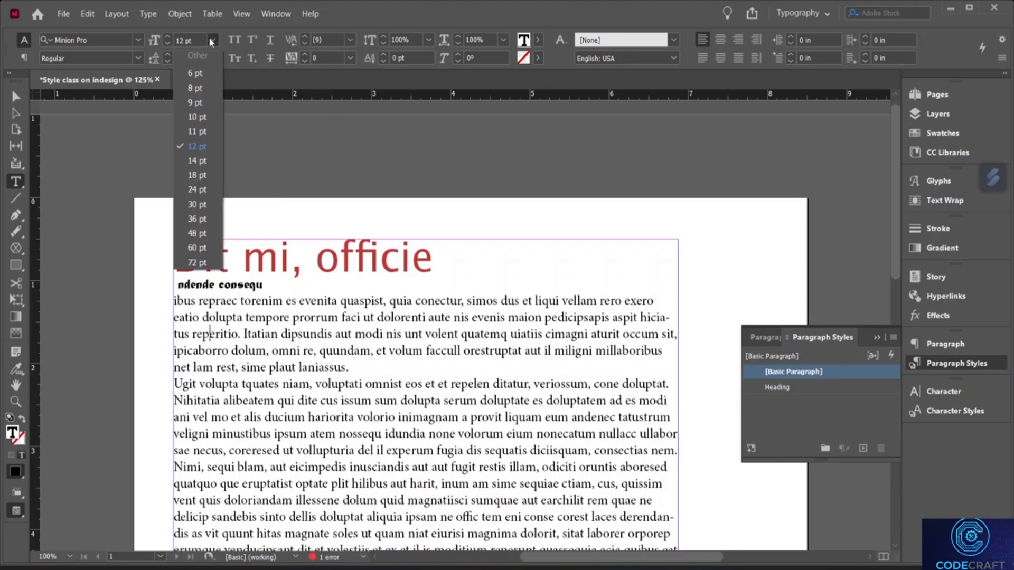
{"action": "key", "text": "Escape"}
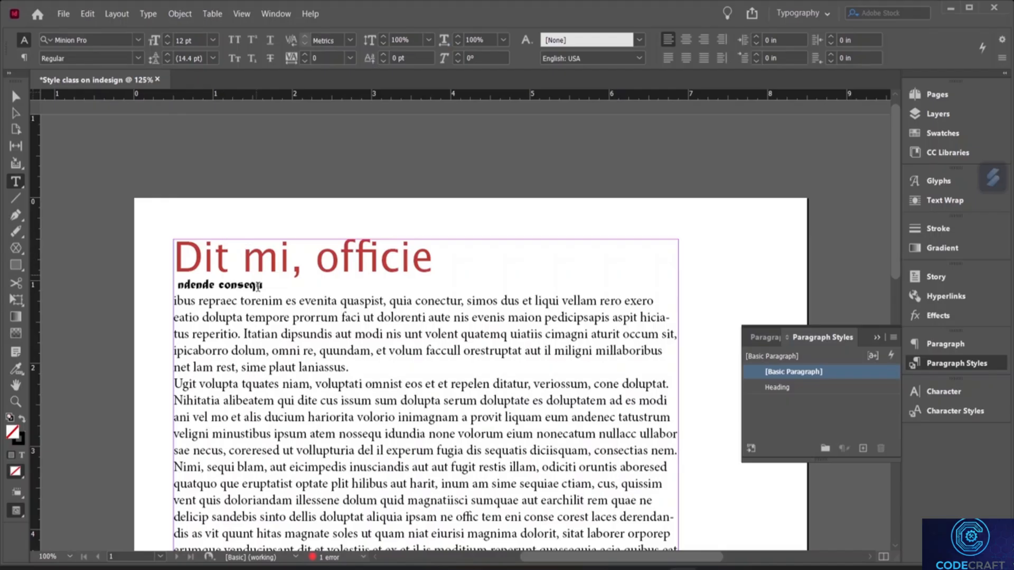
{"action": "left_click_drag", "start_coordinate": [264, 285], "coordinate": [175, 285]}
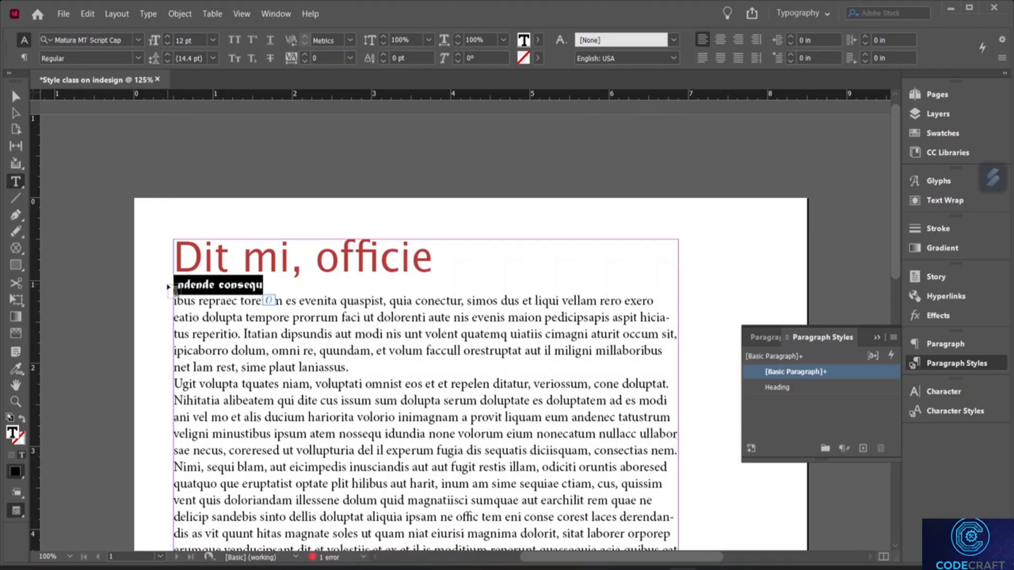
{"action": "left_click", "coordinate": [212, 40]}
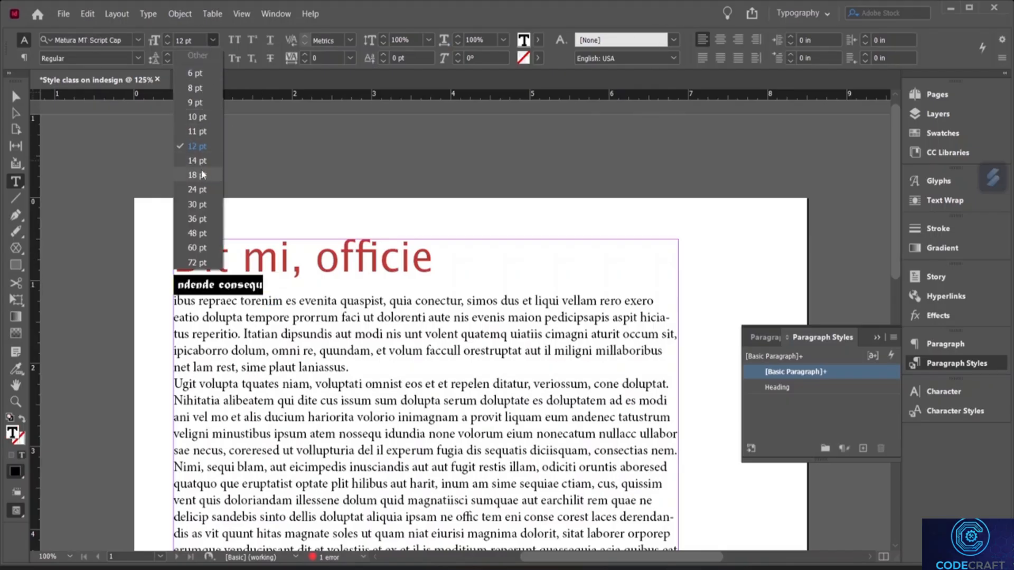
{"action": "left_click", "coordinate": [198, 189]}
{"action": "left_click", "coordinate": [377, 297]}
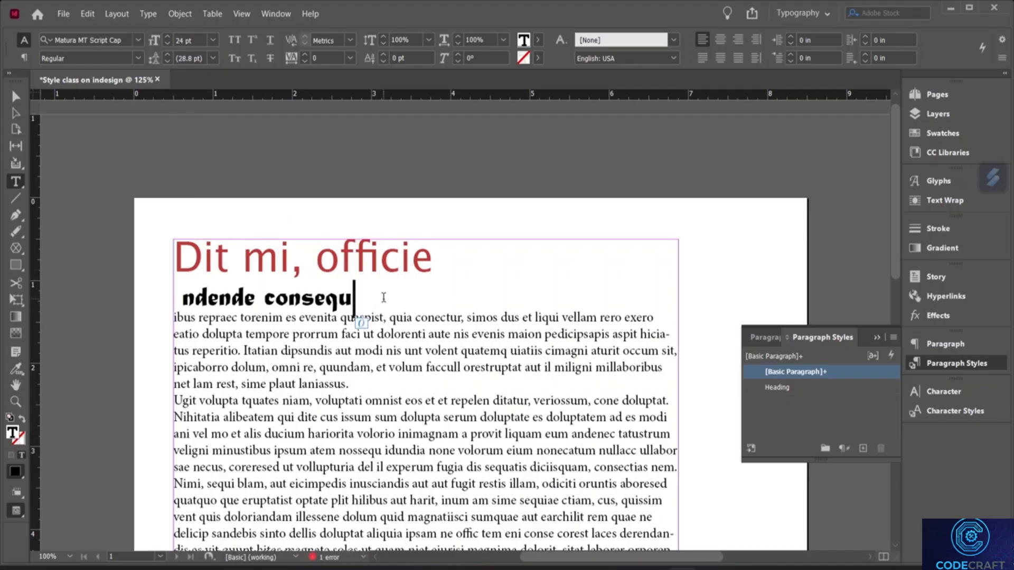
{"action": "scroll", "coordinate": [381, 285], "scroll_direction": "down", "scroll_amount": 2}
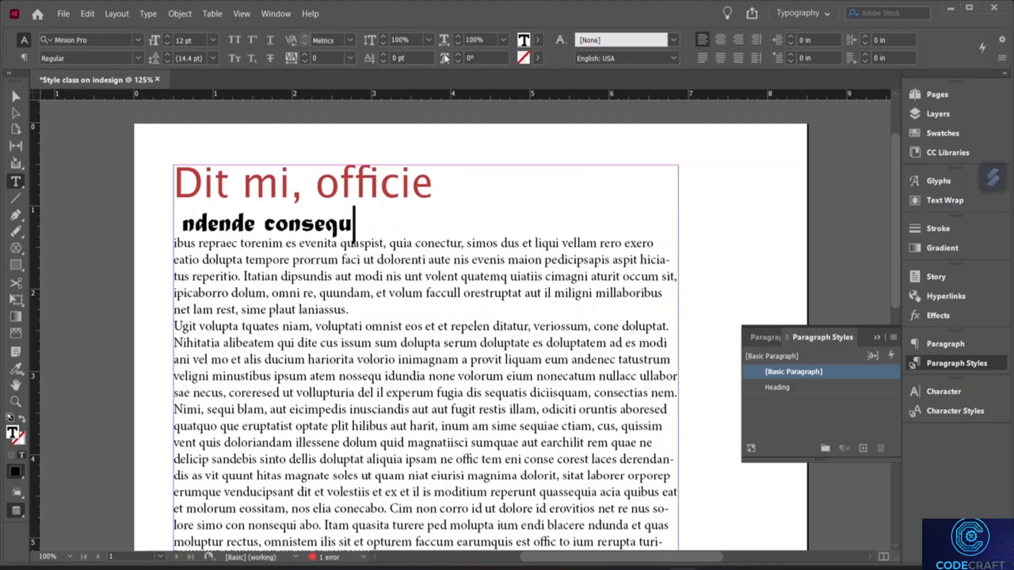
{"action": "double_click", "coordinate": [529, 42]}
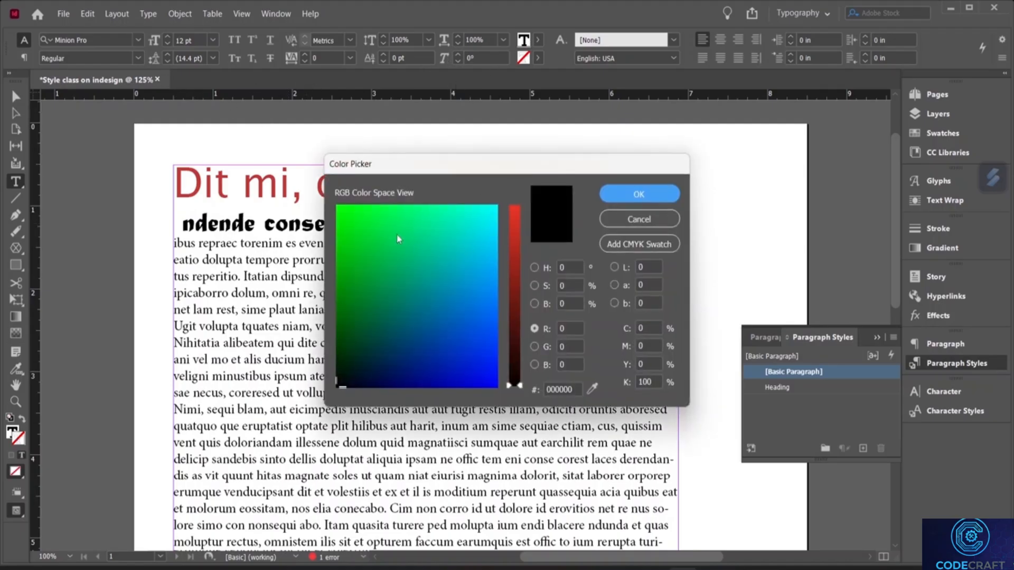
{"action": "left_click_drag", "start_coordinate": [378, 225], "coordinate": [363, 286]}
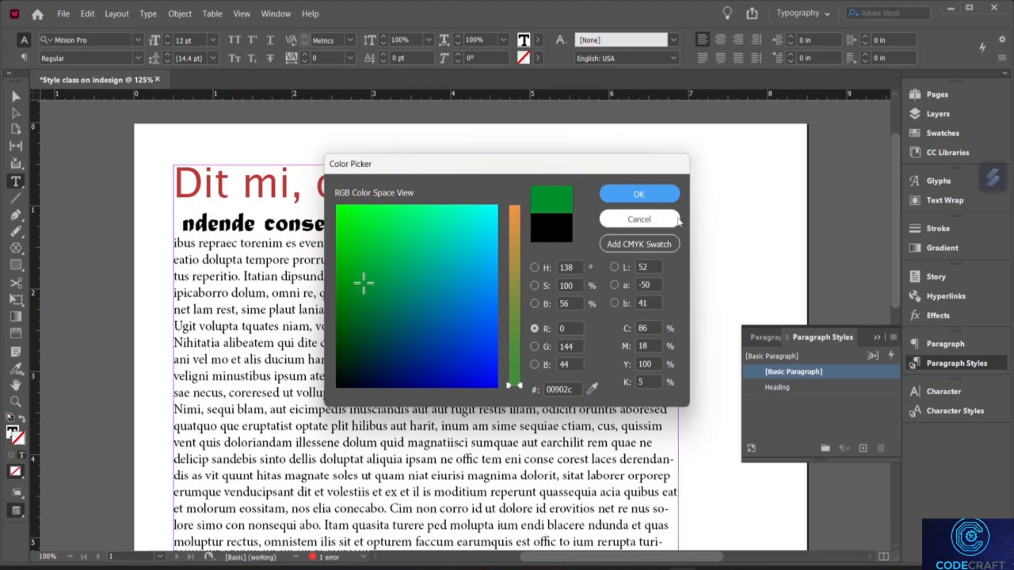
{"action": "left_click", "coordinate": [638, 219]}
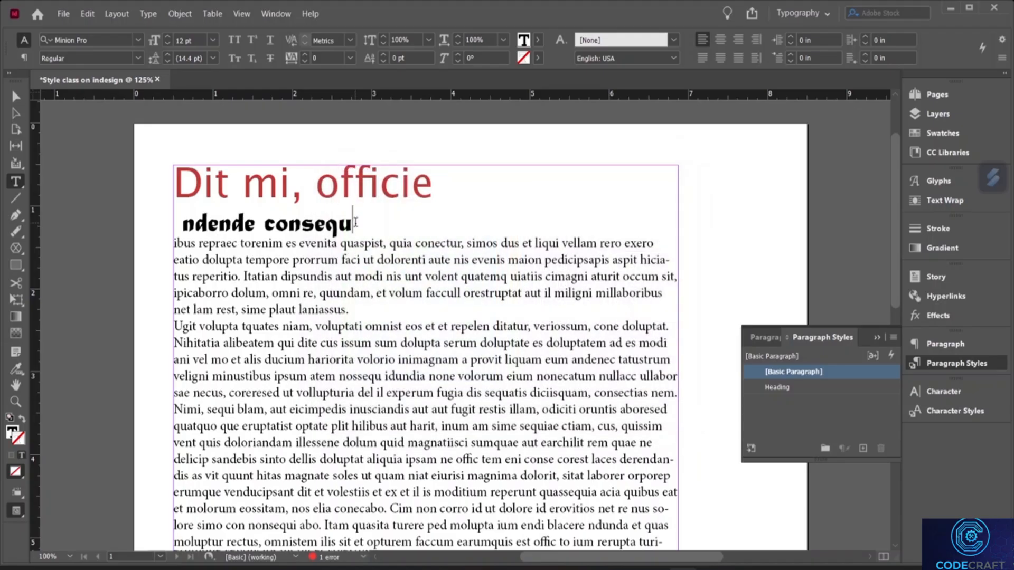
- Set the text color of the "ndende consequ" line to blue 0079a0
{"action": "left_click_drag", "start_coordinate": [352, 224], "coordinate": [175, 225]}
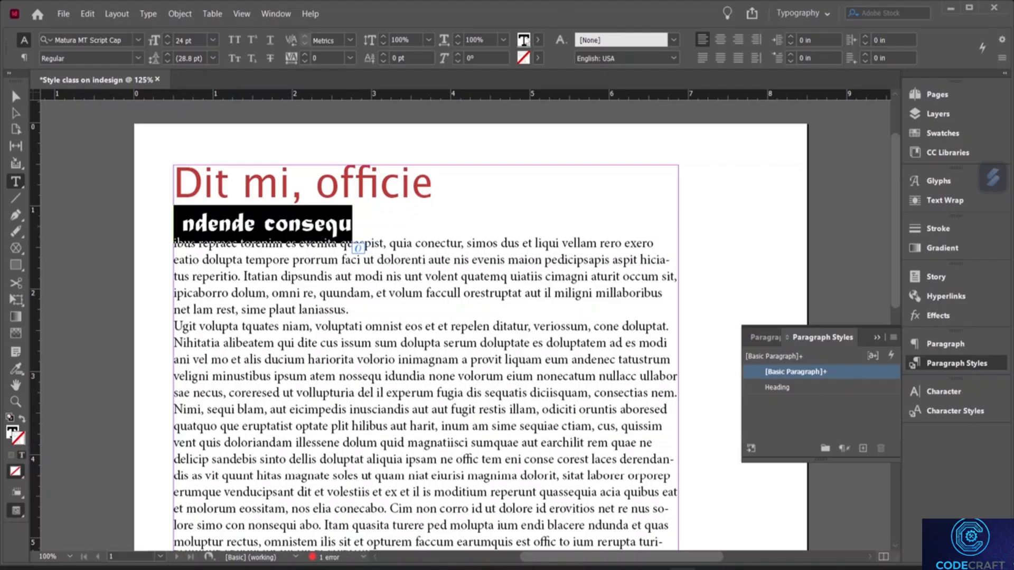
{"action": "double_click", "coordinate": [523, 40]}
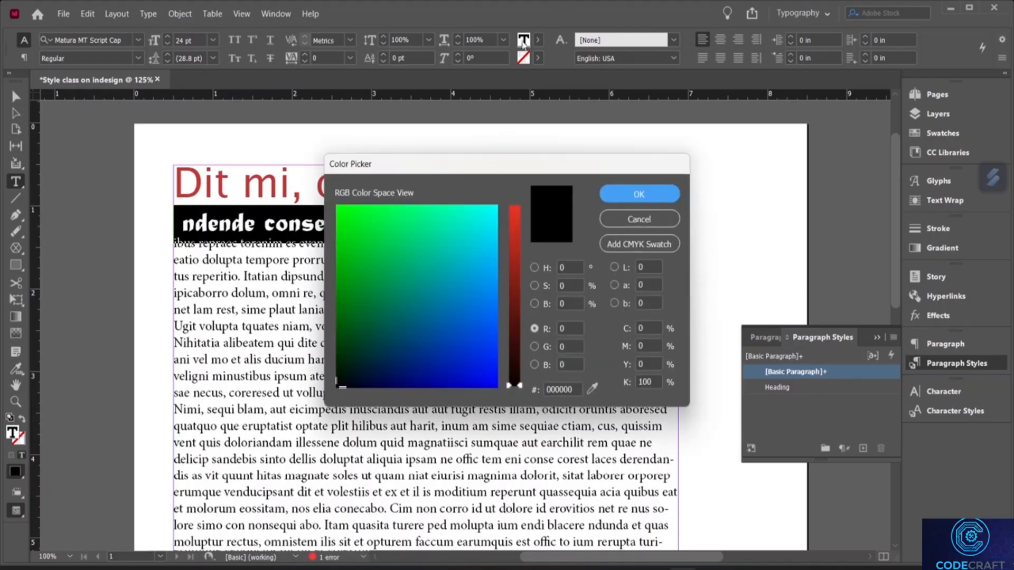
{"action": "mouse_move", "coordinate": [385, 313]}
{"action": "left_mouse_down"}
{"action": "mouse_move", "coordinate": [389, 267]}
{"action": "mouse_move", "coordinate": [353, 226]}
{"action": "mouse_move", "coordinate": [414, 349]}
{"action": "mouse_move", "coordinate": [425, 287]}
{"action": "mouse_move", "coordinate": [440, 273]}
{"action": "left_mouse_up"}
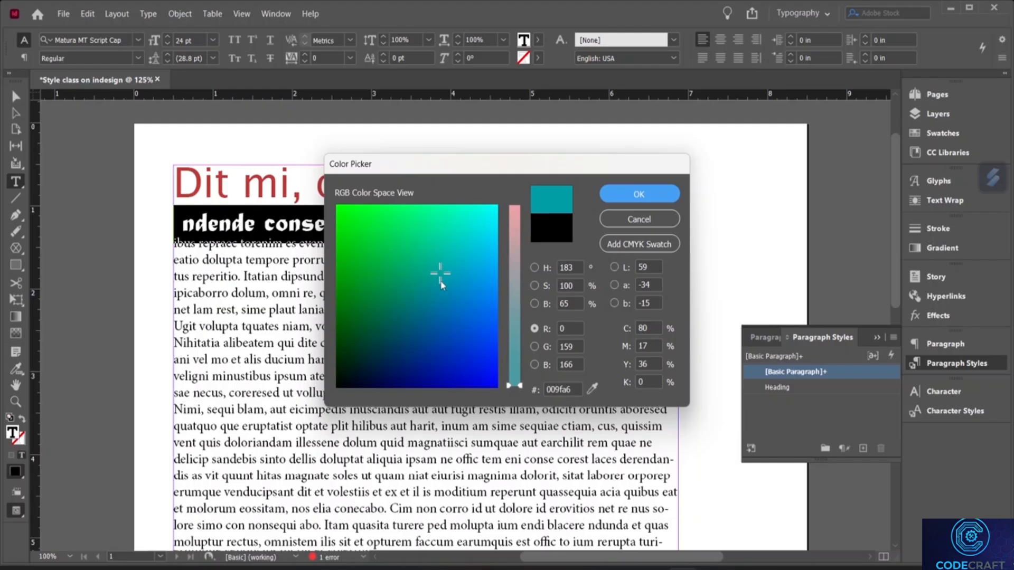
{"action": "left_click_drag", "start_coordinate": [439, 281], "coordinate": [438, 300]}
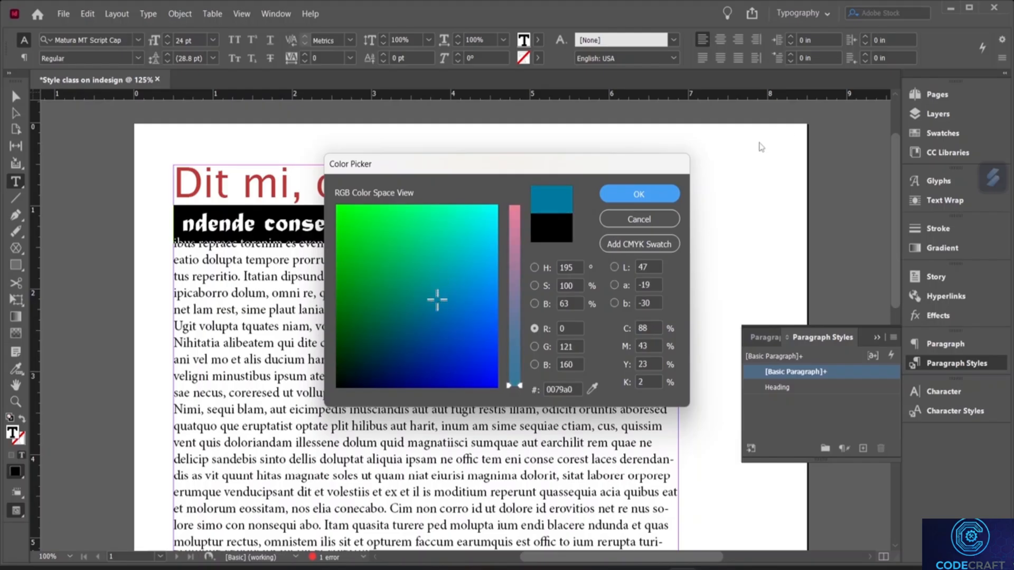
{"action": "left_click", "coordinate": [666, 194]}
{"action": "left_click", "coordinate": [446, 185]}
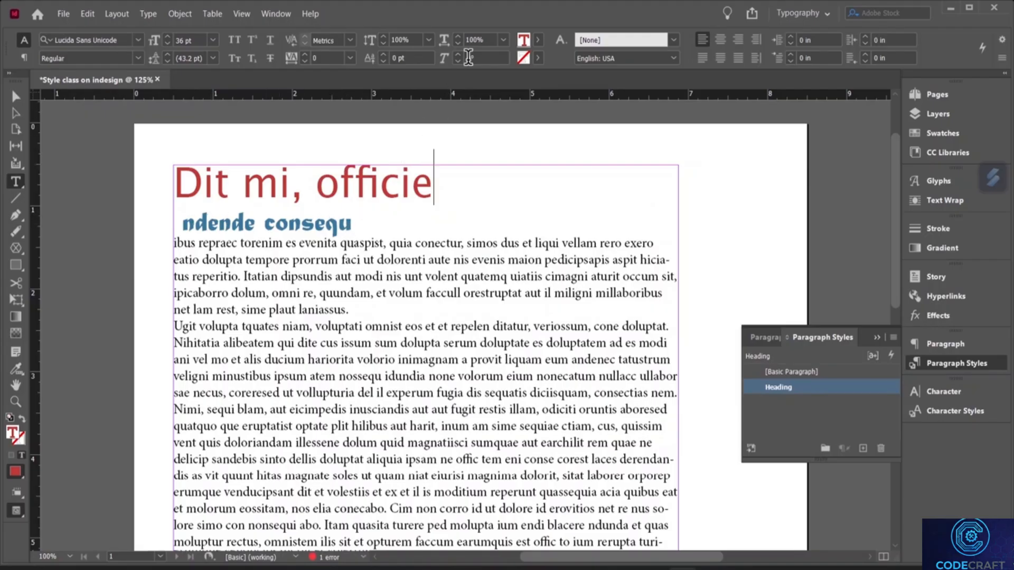
- Slant the "ndende consequ" text by setting its skew angle to 29°
{"action": "mouse_move", "coordinate": [354, 223]}
{"action": "left_mouse_down"}
{"action": "mouse_move", "coordinate": [178, 231]}
{"action": "mouse_move", "coordinate": [352, 224]}
{"action": "left_mouse_up"}
{"action": "double_click", "coordinate": [178, 231]}
{"action": "left_click", "coordinate": [190, 223]}
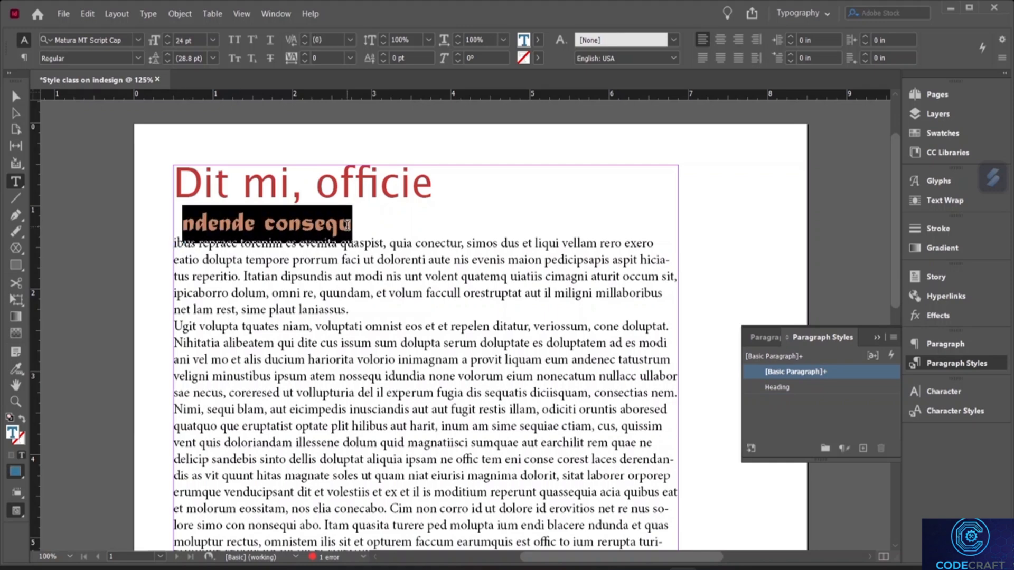
{"action": "left_click", "coordinate": [458, 55]}
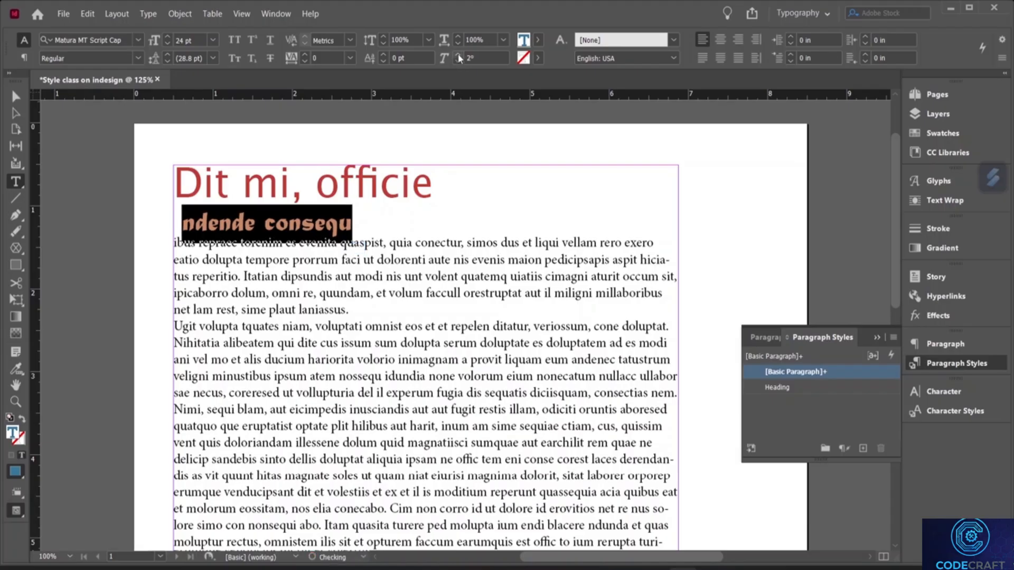
{"action": "left_click", "coordinate": [458, 55]}
{"action": "left_click", "coordinate": [458, 54]}
{"action": "left_click", "coordinate": [457, 55]}
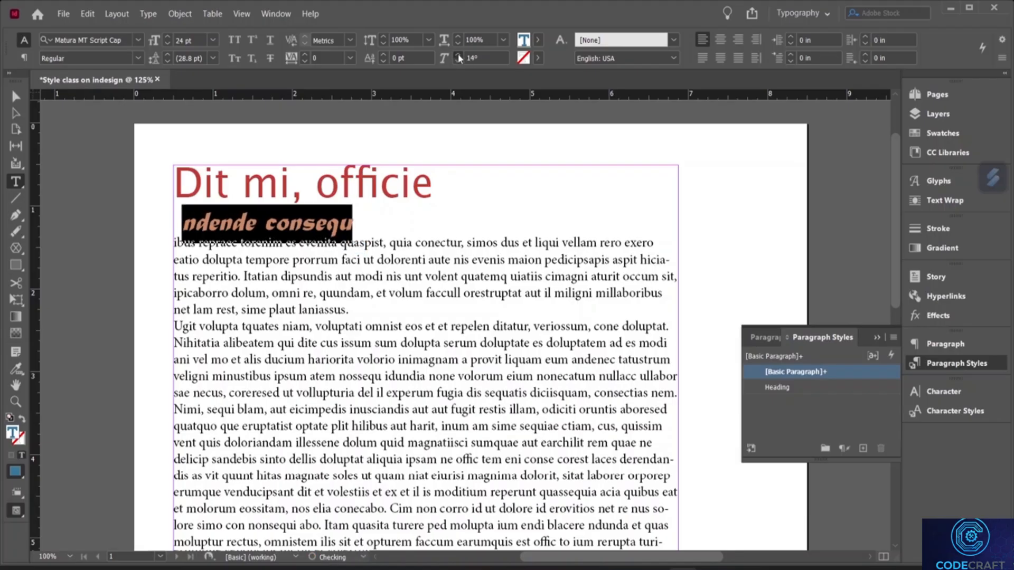
{"action": "left_click", "coordinate": [458, 55]}
{"action": "left_click", "coordinate": [457, 55]}
{"action": "left_click", "coordinate": [458, 55]}
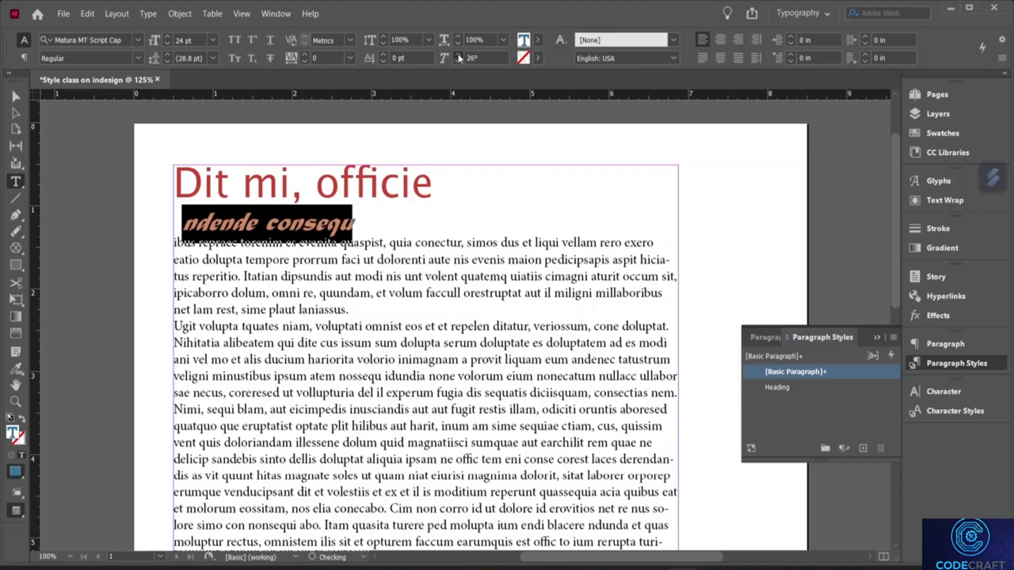
{"action": "left_click", "coordinate": [458, 54]}
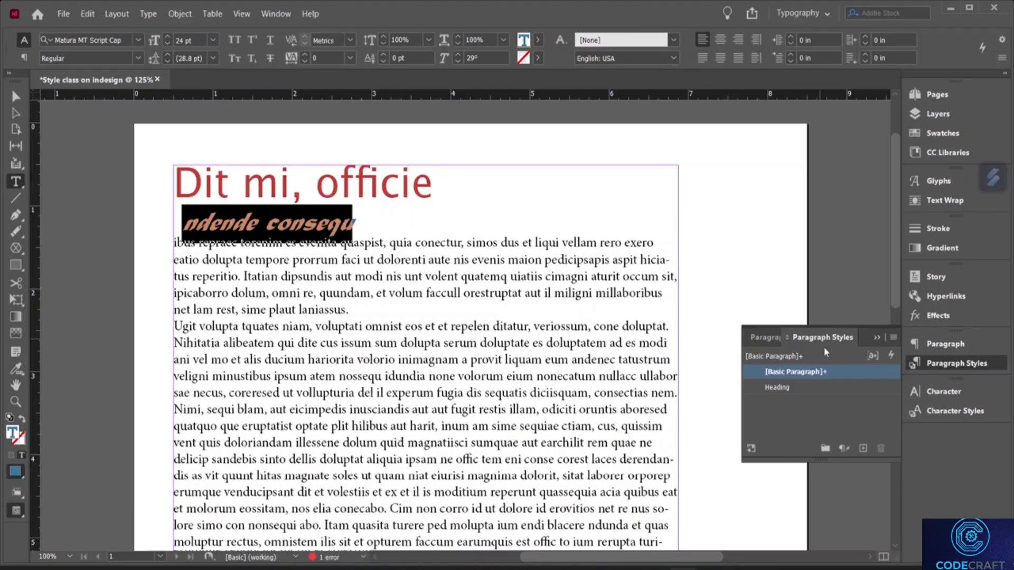
{"action": "double_click", "coordinate": [863, 449]}
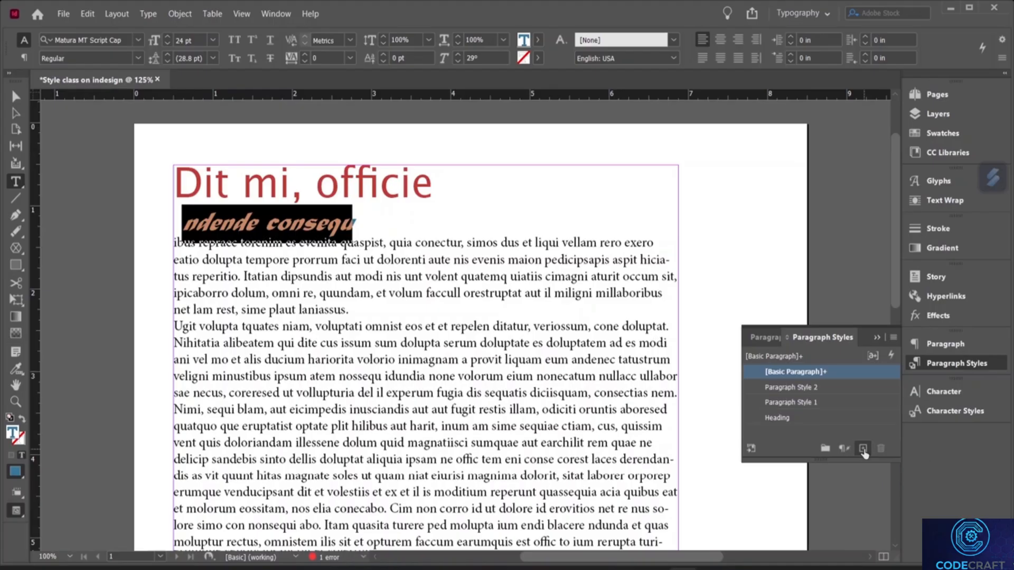
{"action": "key", "text": "ctrl+z"}
{"action": "key", "text": "ctrl+z"}
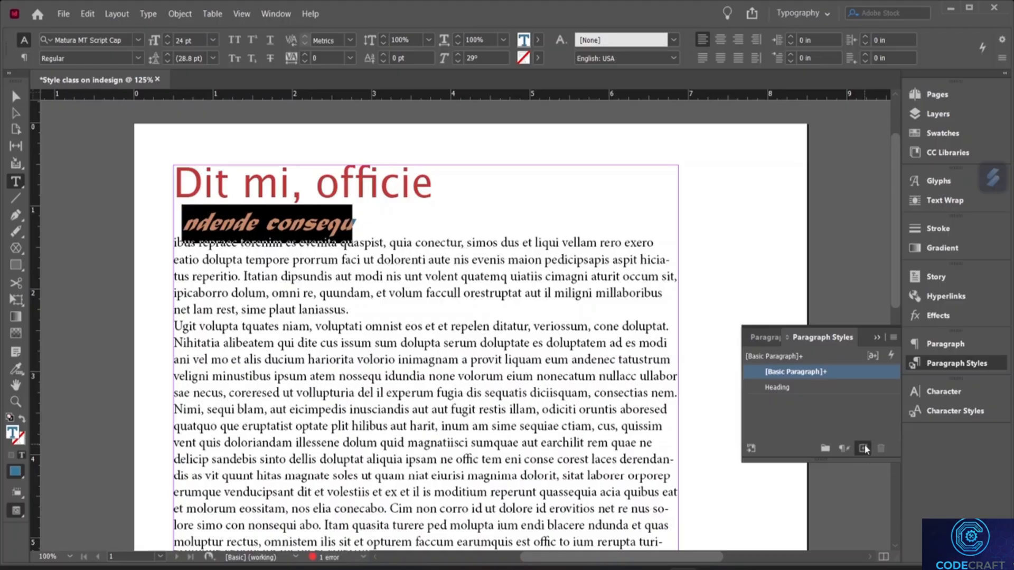
- Create a paragraph style named "Subheading" from the formatting of the selected "ndende consequ" line
{"action": "left_click", "coordinate": [863, 448]}
{"action": "double_click", "coordinate": [793, 387]}
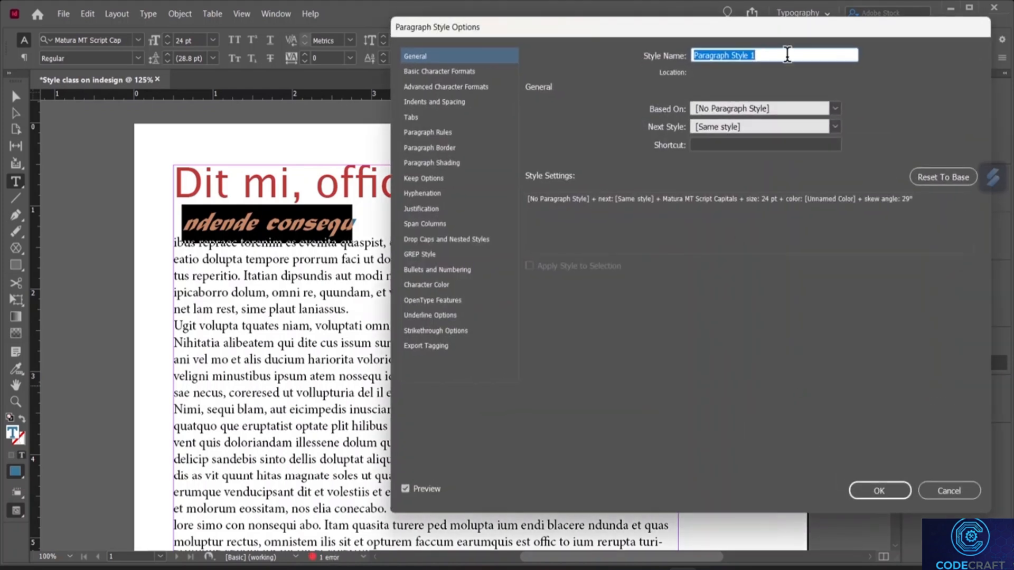
{"action": "key", "text": "BackSpace"}
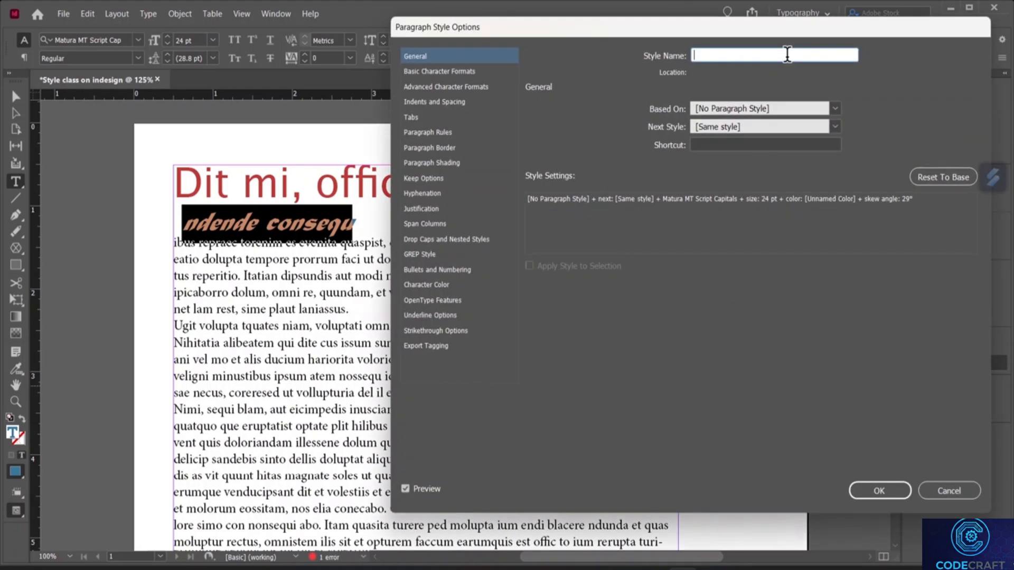
{"action": "type", "text": "Subheading"}
{"action": "key", "text": "Return"}
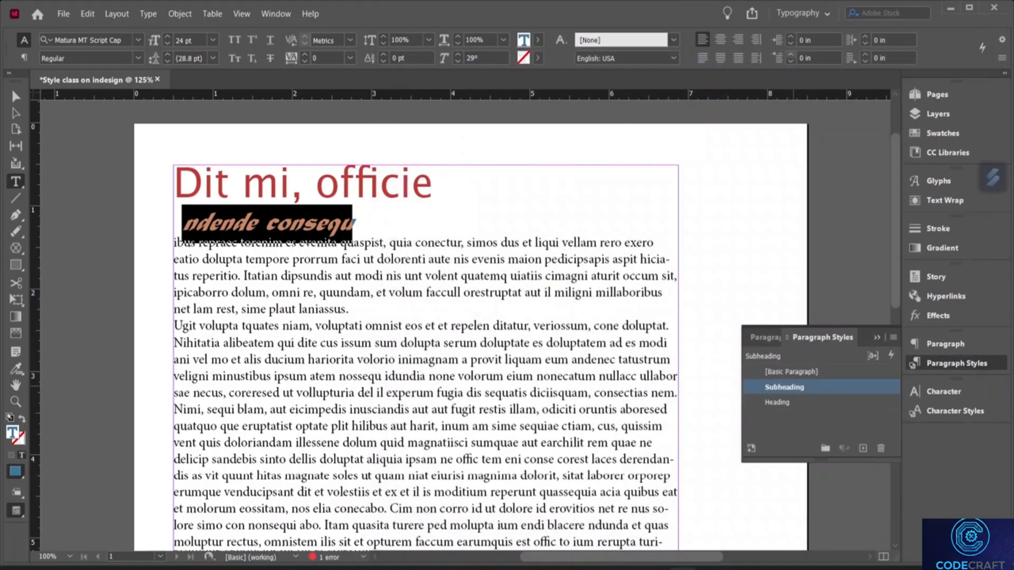
{"action": "left_click", "coordinate": [500, 208]}
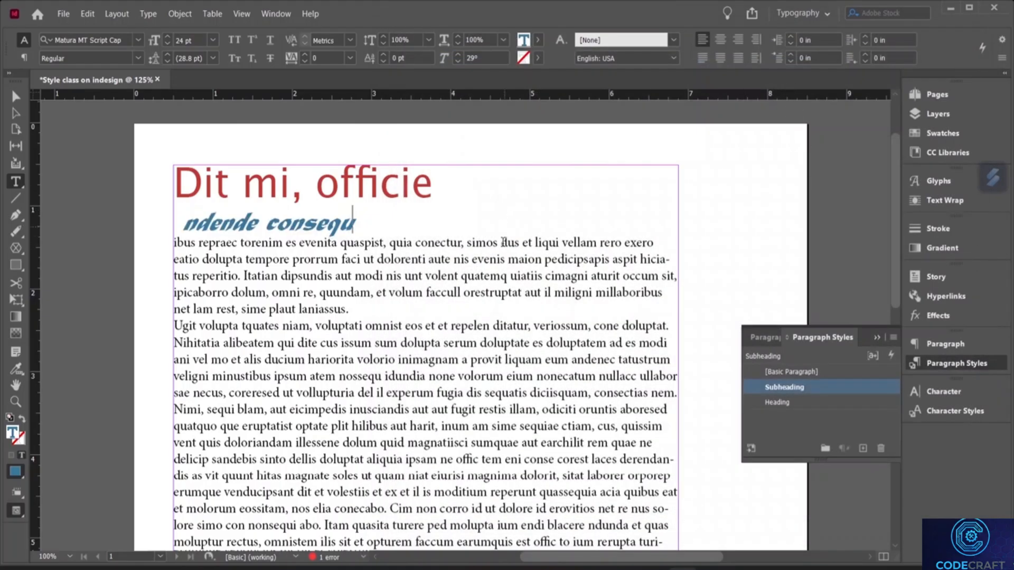
- Insert a paragraph break after "illestiores que" in the long body paragraph above "Illita dollabo"
{"action": "scroll", "coordinate": [373, 322], "scroll_direction": "down", "scroll_amount": 4}
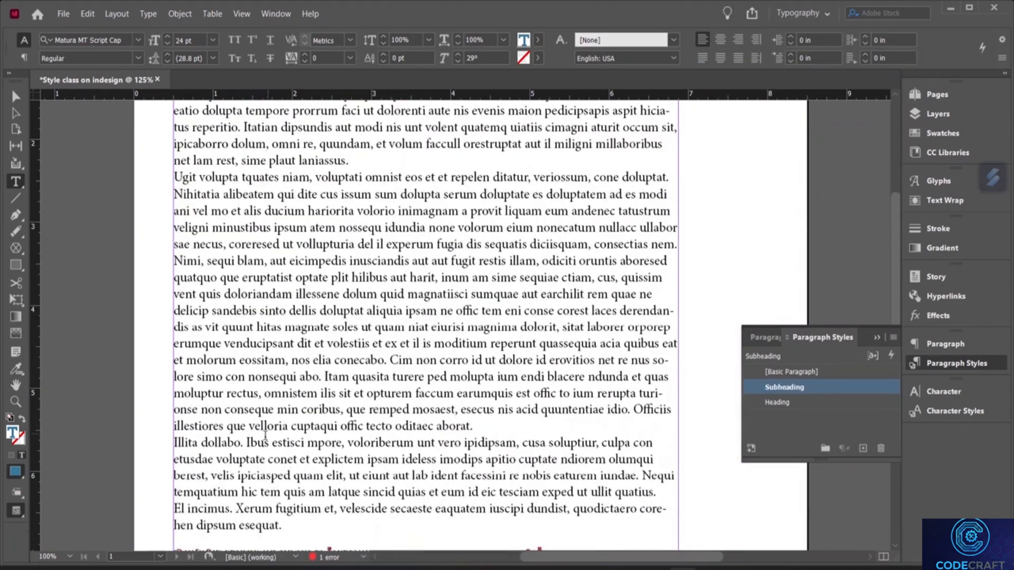
{"action": "left_click", "coordinate": [249, 426]}
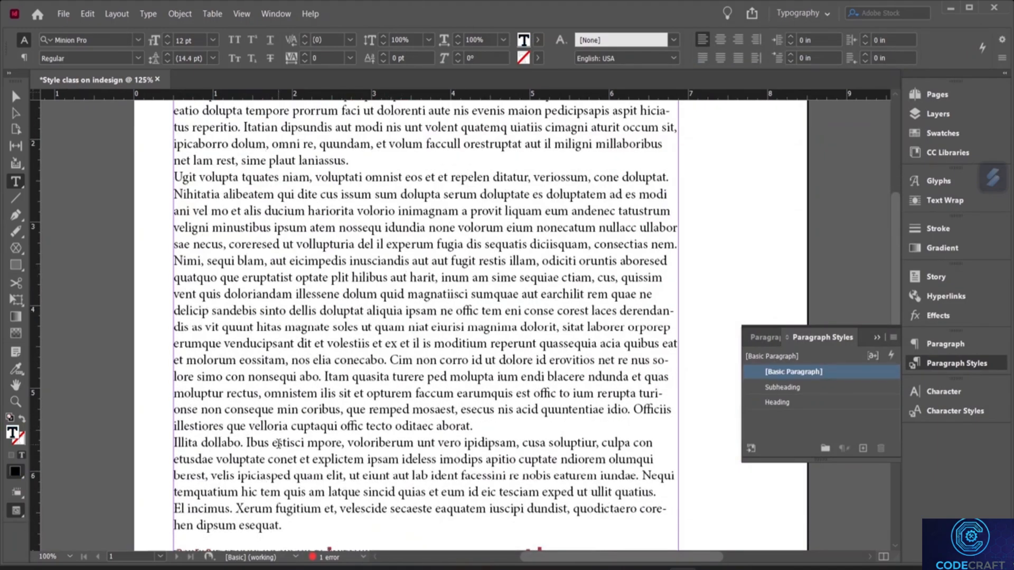
{"action": "key", "text": "Return"}
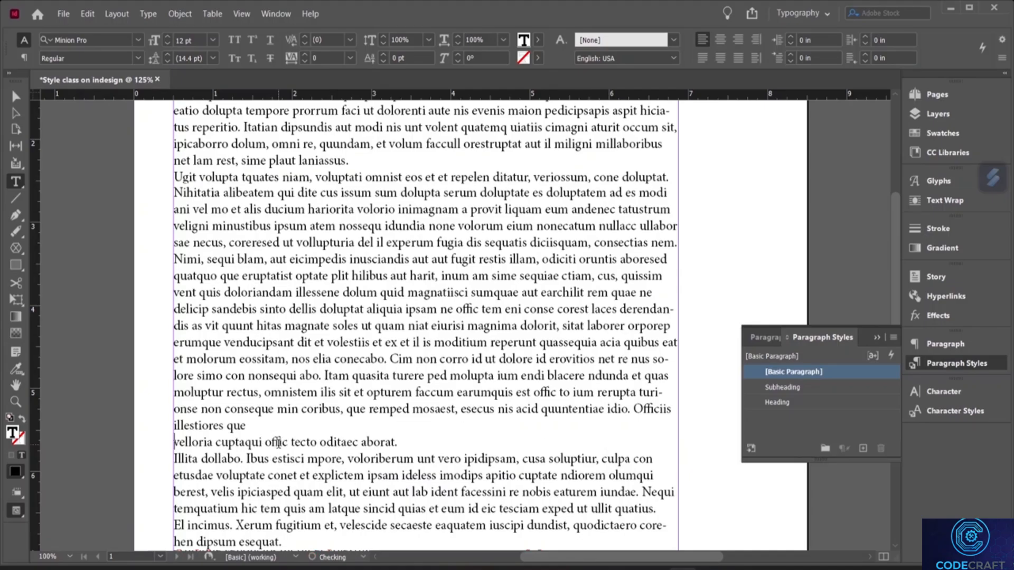
- Try applying the Subheading style to the selected "illestiores que" text, and undo it
{"action": "left_click_drag", "start_coordinate": [246, 426], "coordinate": [177, 425]}
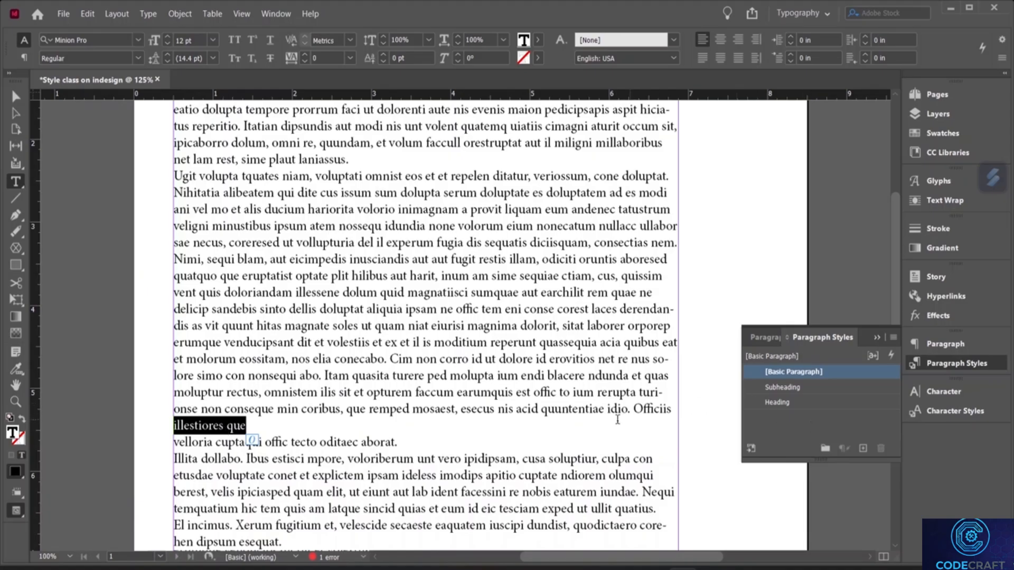
{"action": "left_click", "coordinate": [785, 388]}
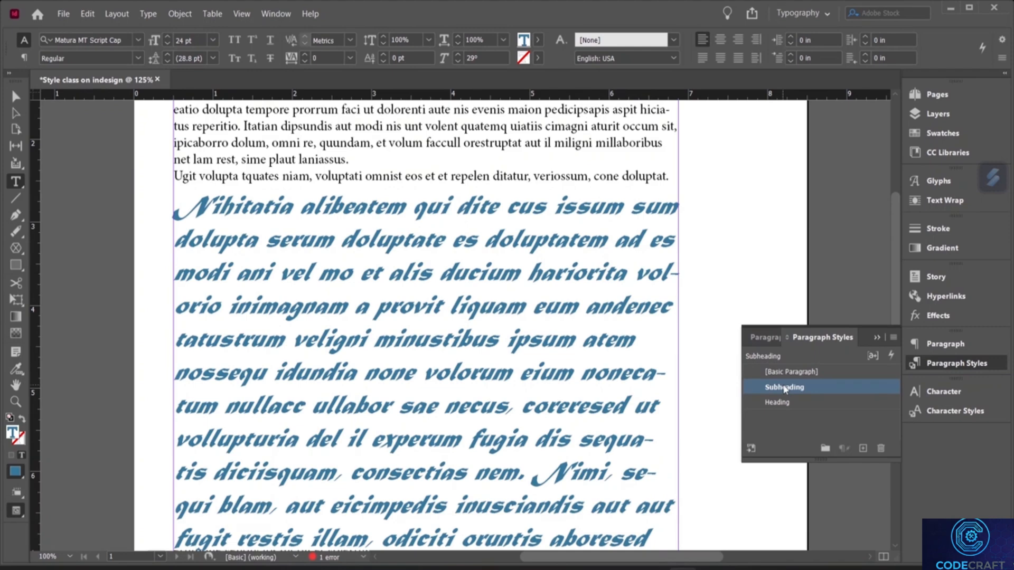
{"action": "key", "text": "ctrl+z"}
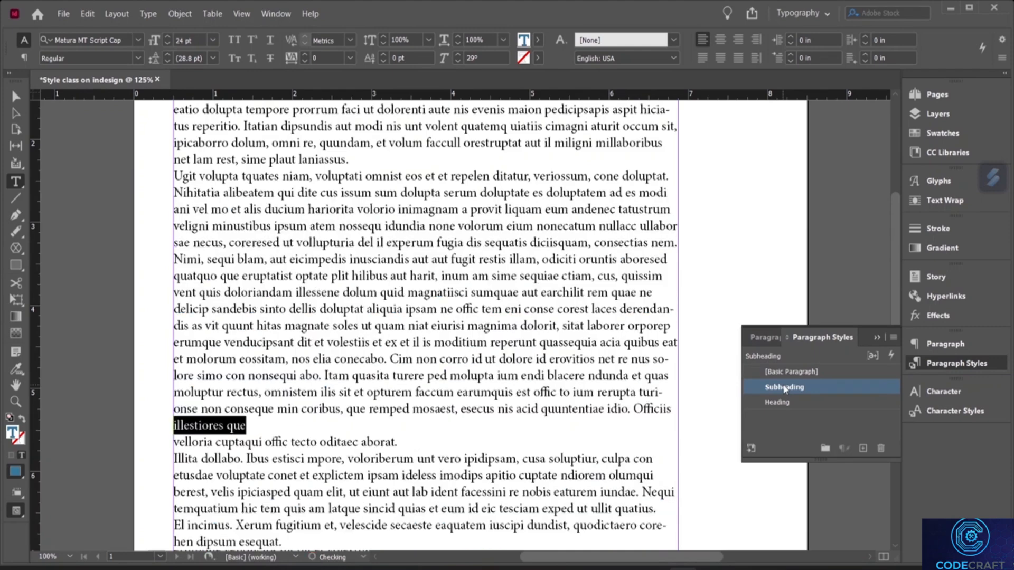
- Delete the word "que" after "illestiores" at the end of the paragraph
{"action": "left_click", "coordinate": [282, 430]}
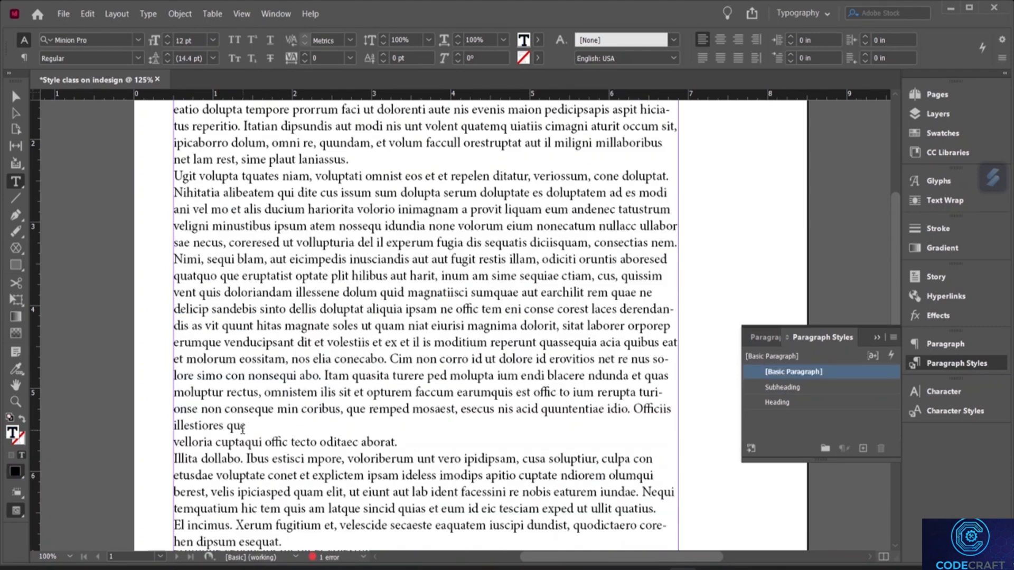
{"action": "left_click_drag", "start_coordinate": [225, 426], "coordinate": [239, 429]}
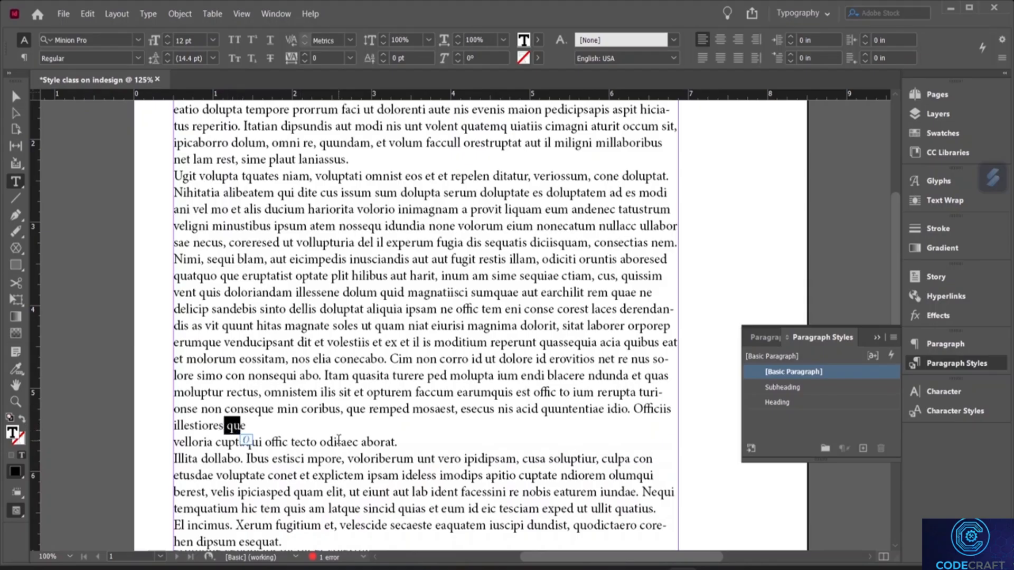
{"action": "left_click", "coordinate": [242, 409]}
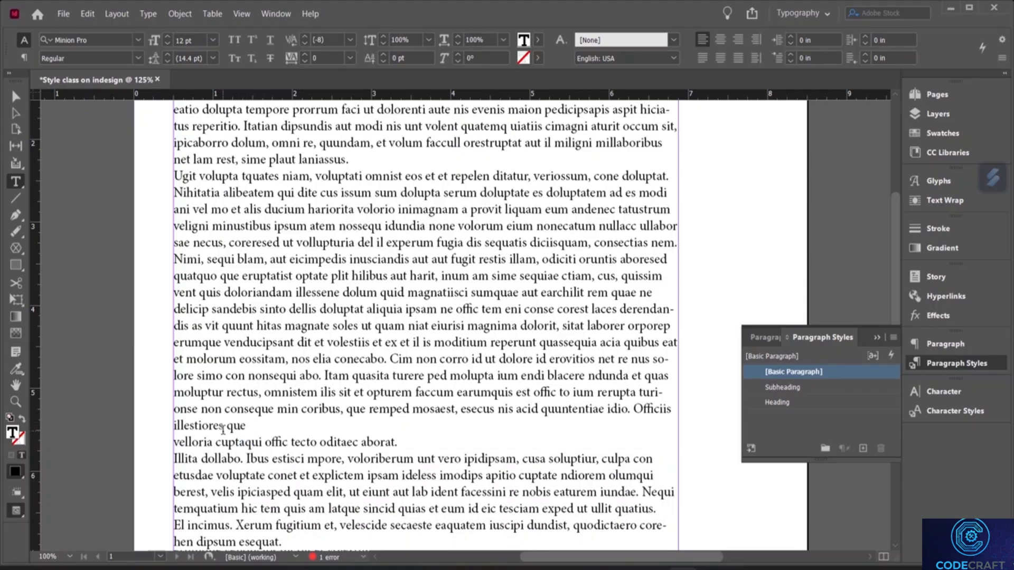
{"action": "mouse_move", "coordinate": [246, 427]}
{"action": "left_mouse_down"}
{"action": "mouse_move", "coordinate": [227, 442]}
{"action": "mouse_move", "coordinate": [226, 428]}
{"action": "left_mouse_up"}
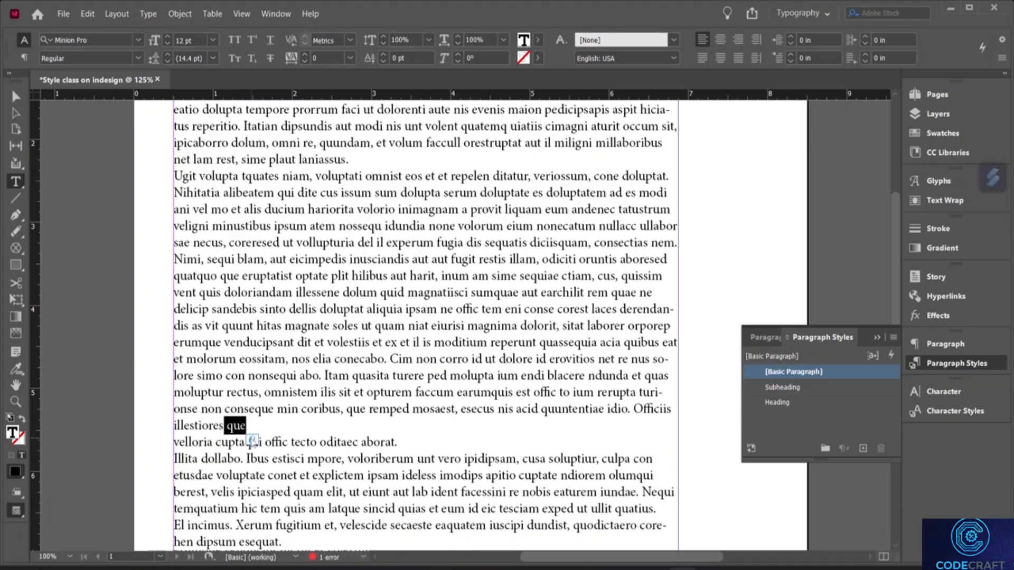
{"action": "key", "text": "BackSpace"}
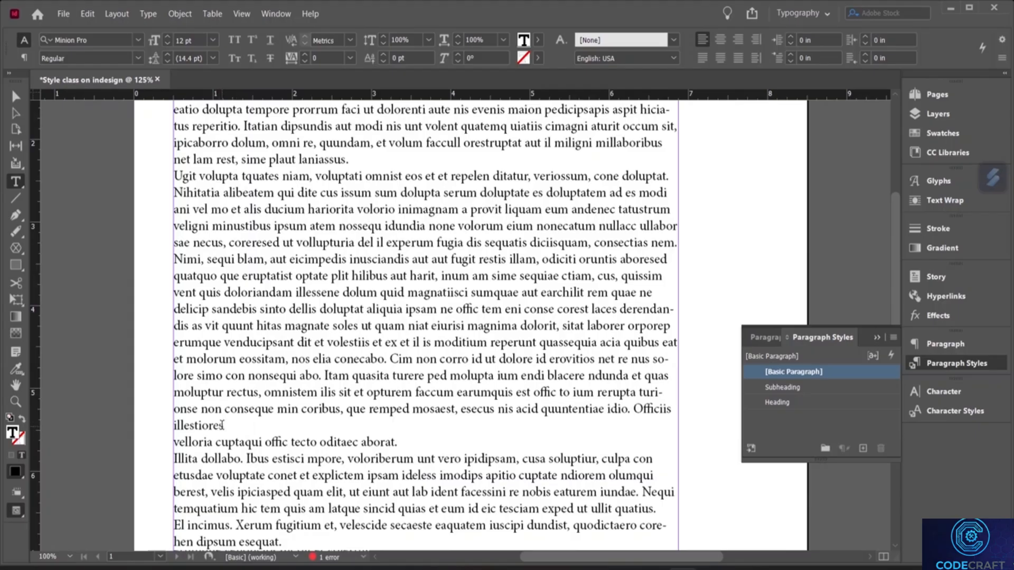
- Separate "ve" from "velloria" onto its own line below "illestiores" and apply the Subheading style to it
{"action": "double_click", "coordinate": [176, 427]}
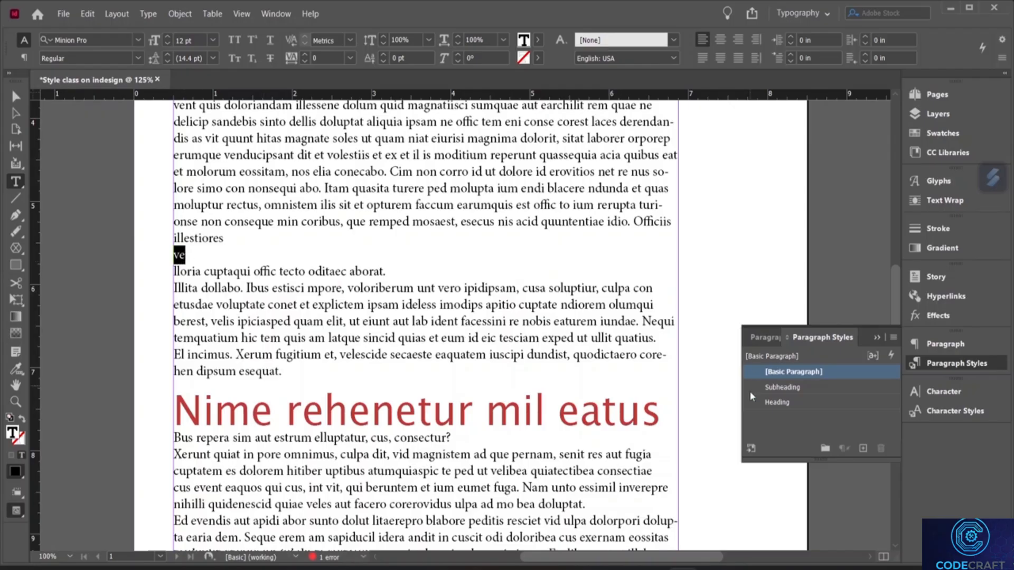
{"action": "left_click", "coordinate": [771, 388]}
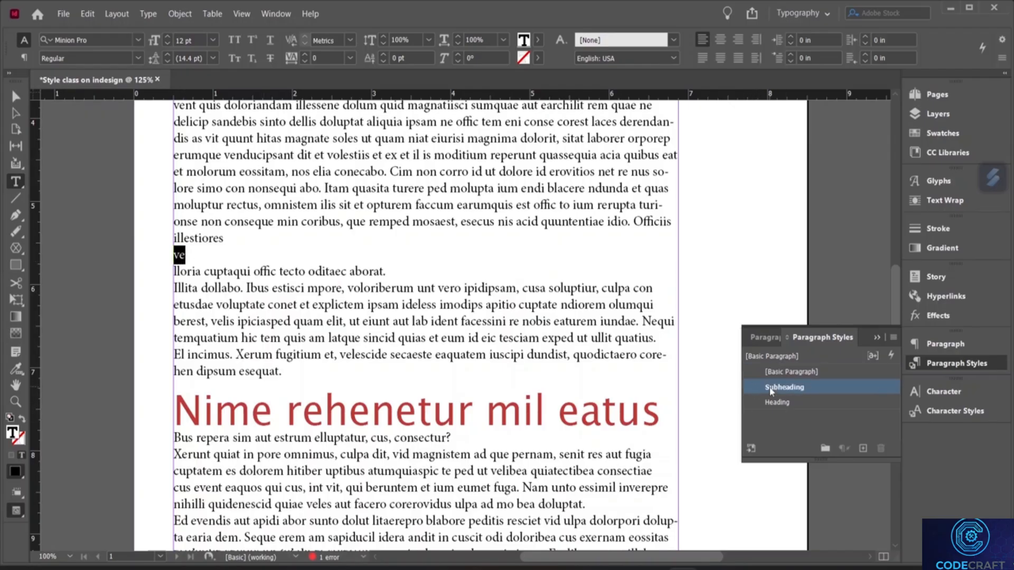
{"action": "left_click", "coordinate": [213, 246]}
- Break "Bus" onto its own line under the "Nime rehenetur mil eatus" heading and apply the Subheading style to it
{"action": "scroll", "coordinate": [213, 246], "scroll_direction": "up", "scroll_amount": 10}
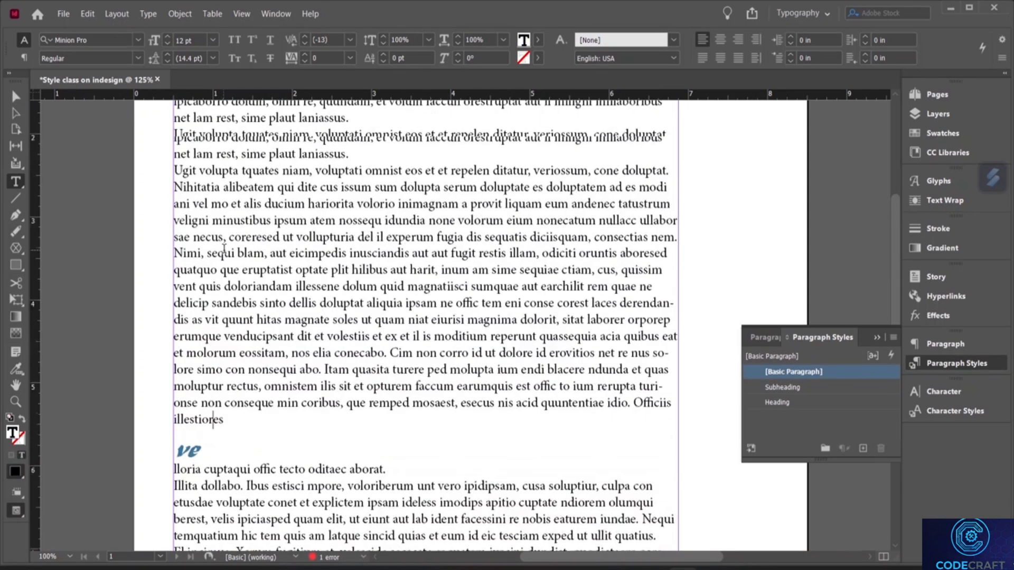
{"action": "scroll", "coordinate": [222, 247], "scroll_direction": "down", "scroll_amount": 12}
{"action": "scroll", "coordinate": [223, 248], "scroll_direction": "down", "scroll_amount": 3}
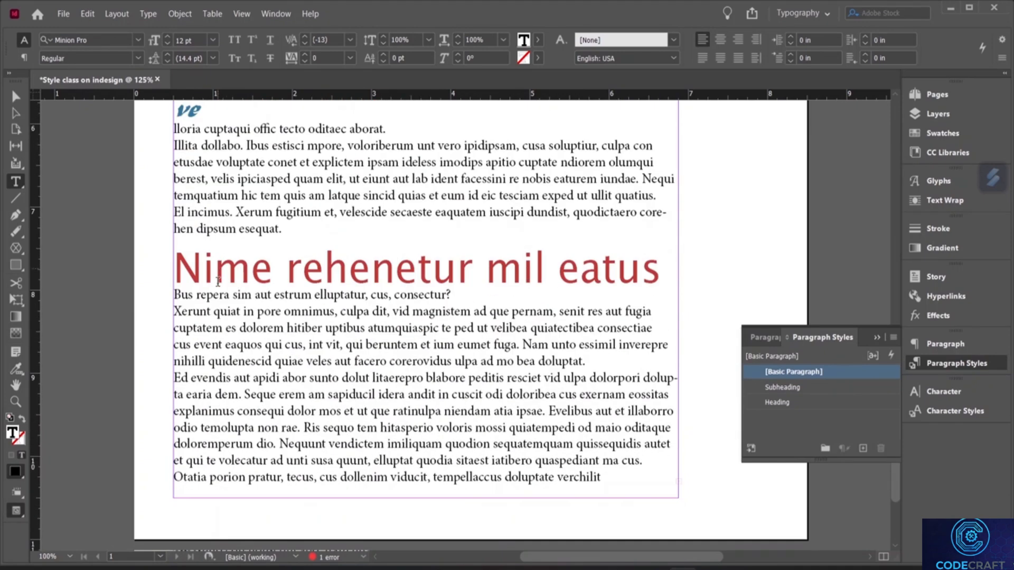
{"action": "left_click", "coordinate": [227, 310]}
{"action": "key", "text": "Return"}
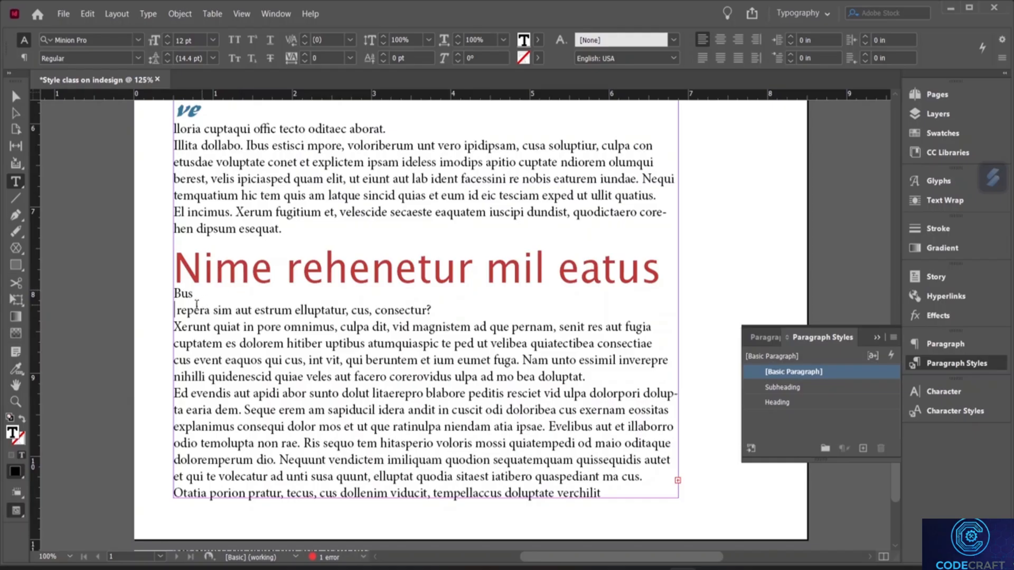
{"action": "double_click", "coordinate": [191, 294]}
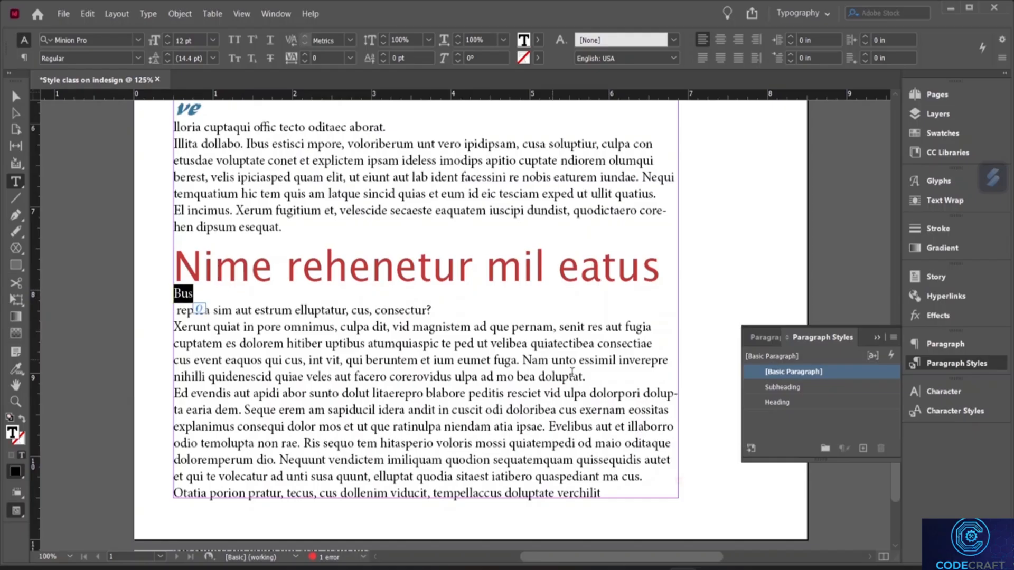
{"action": "left_click", "coordinate": [776, 388]}
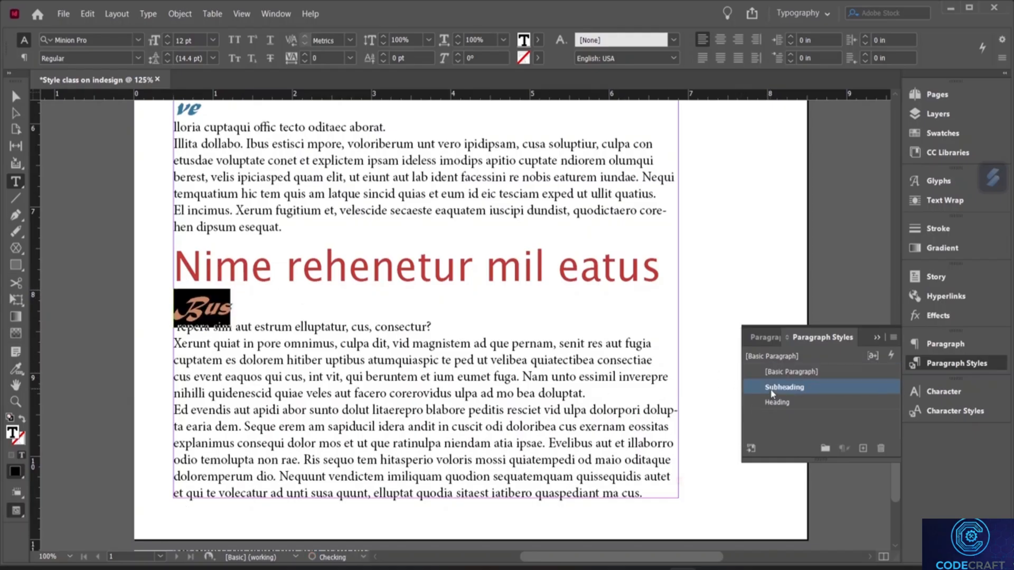
{"action": "left_click", "coordinate": [279, 313]}
{"action": "scroll", "coordinate": [472, 380], "scroll_direction": "up", "scroll_amount": 10}
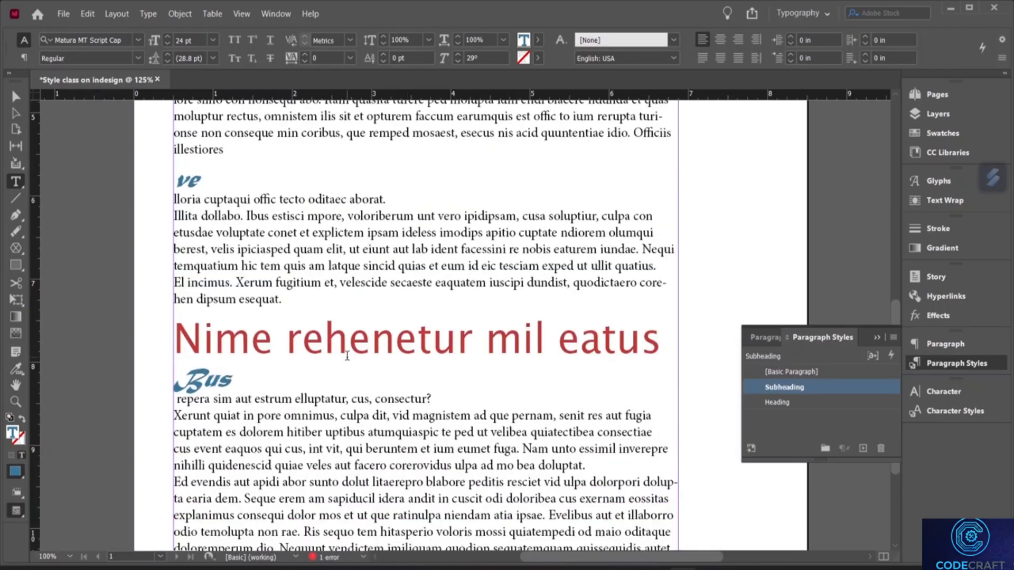
- Recolor the body text between the "ndende consequ" and "ve" subheadings to grey with K at 75%
{"action": "scroll", "coordinate": [347, 355], "scroll_direction": "down", "scroll_amount": 10}
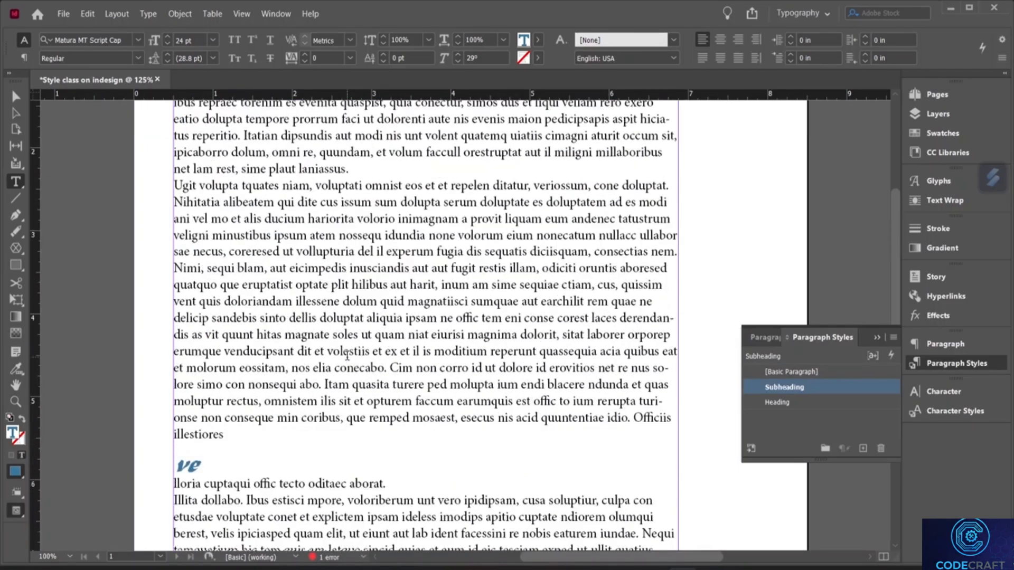
{"action": "scroll", "coordinate": [347, 355], "scroll_direction": "down", "scroll_amount": 2}
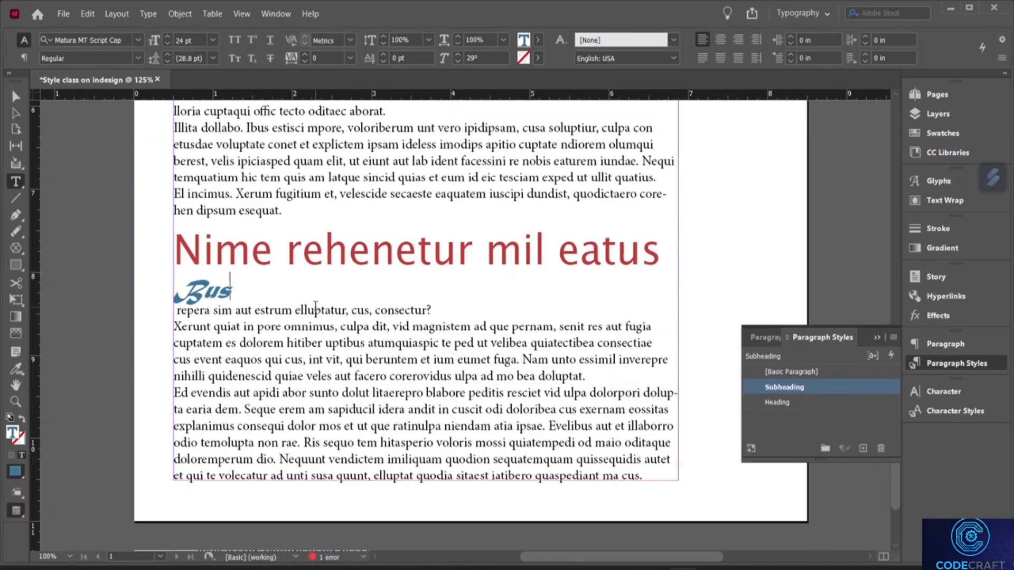
{"action": "scroll", "coordinate": [316, 305], "scroll_direction": "down", "scroll_amount": 1}
{"action": "scroll", "coordinate": [315, 306], "scroll_direction": "up", "scroll_amount": 3}
{"action": "scroll", "coordinate": [315, 306], "scroll_direction": "up", "scroll_amount": 8}
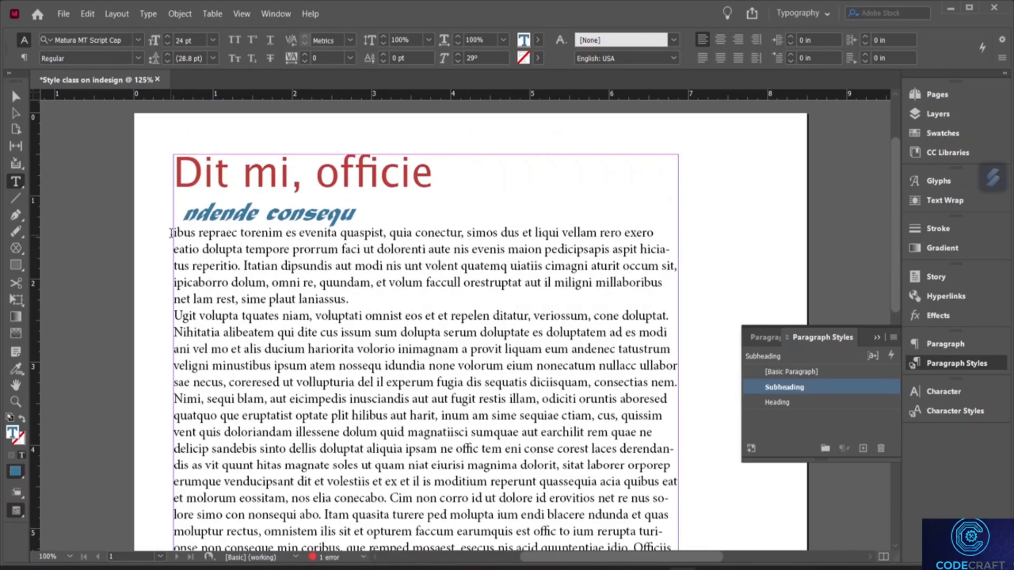
{"action": "left_click_drag", "start_coordinate": [174, 231], "coordinate": [525, 519]}
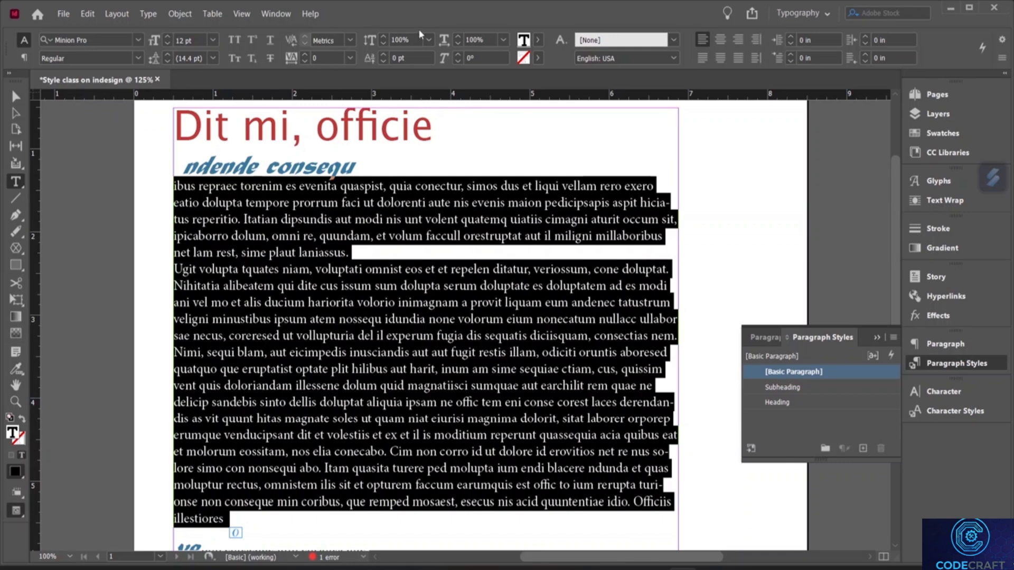
{"action": "double_click", "coordinate": [523, 41]}
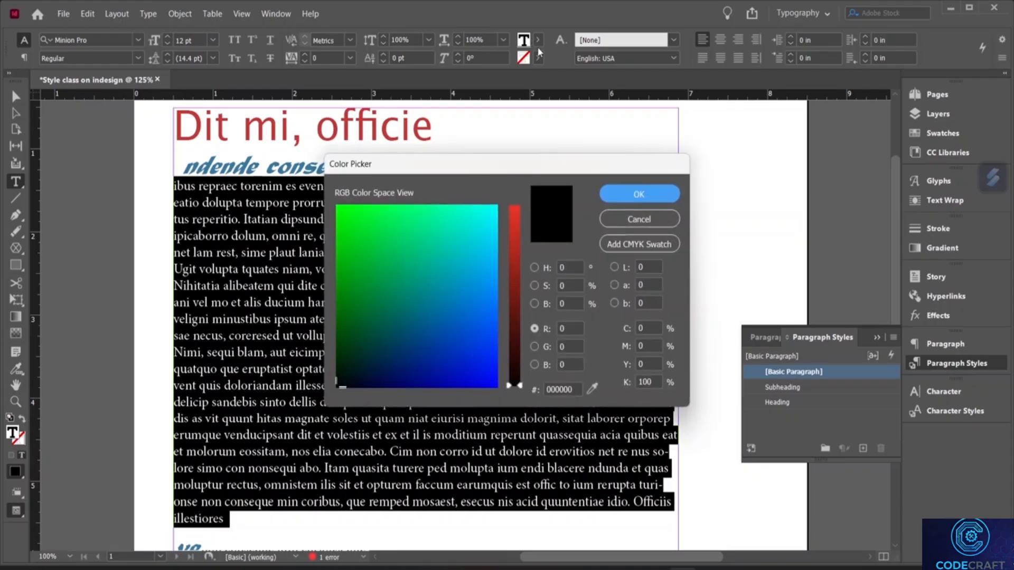
{"action": "left_click", "coordinate": [653, 381]}
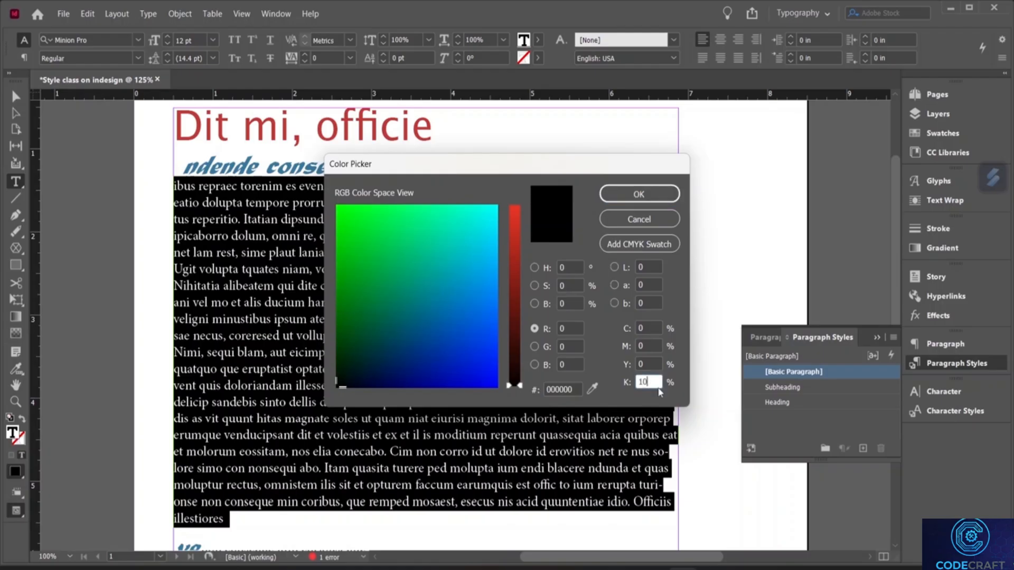
{"action": "type", "text": "75"}
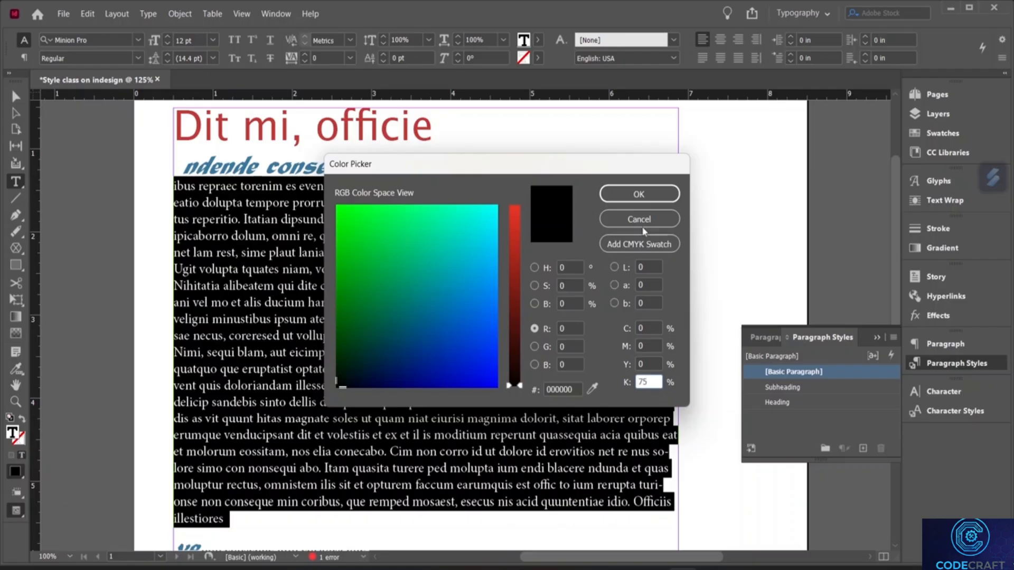
{"action": "left_click", "coordinate": [639, 195]}
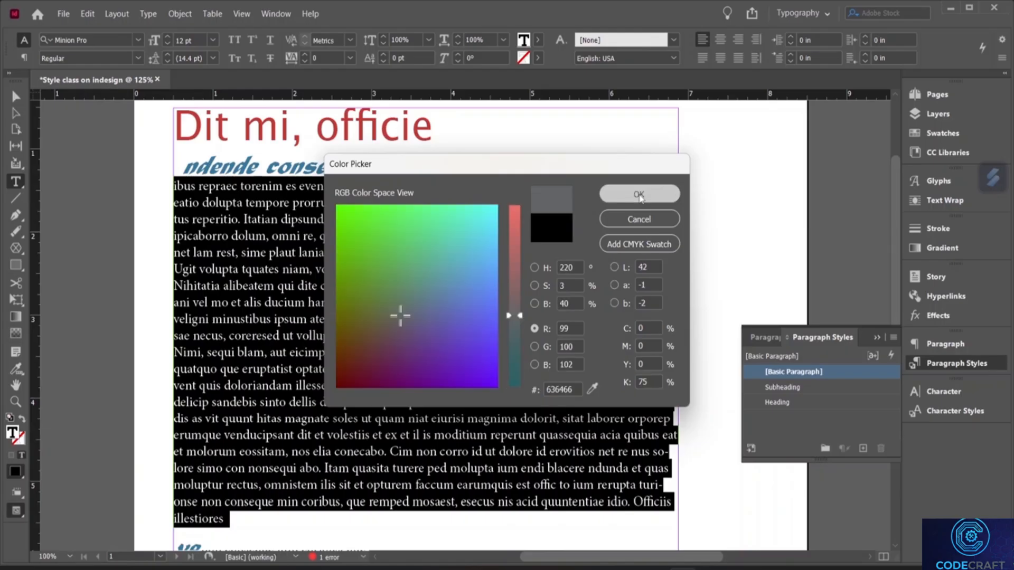
{"action": "left_click", "coordinate": [590, 167]}
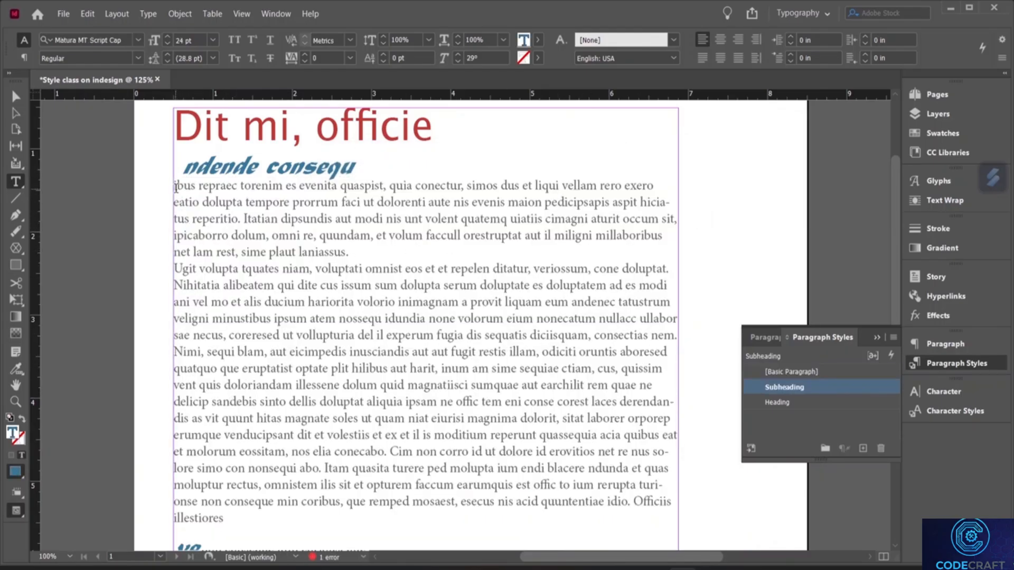
- Change the font of the grey body text under "ndende consequ" to Lucida Sans Typewriter
{"action": "left_click_drag", "start_coordinate": [174, 185], "coordinate": [232, 525]}
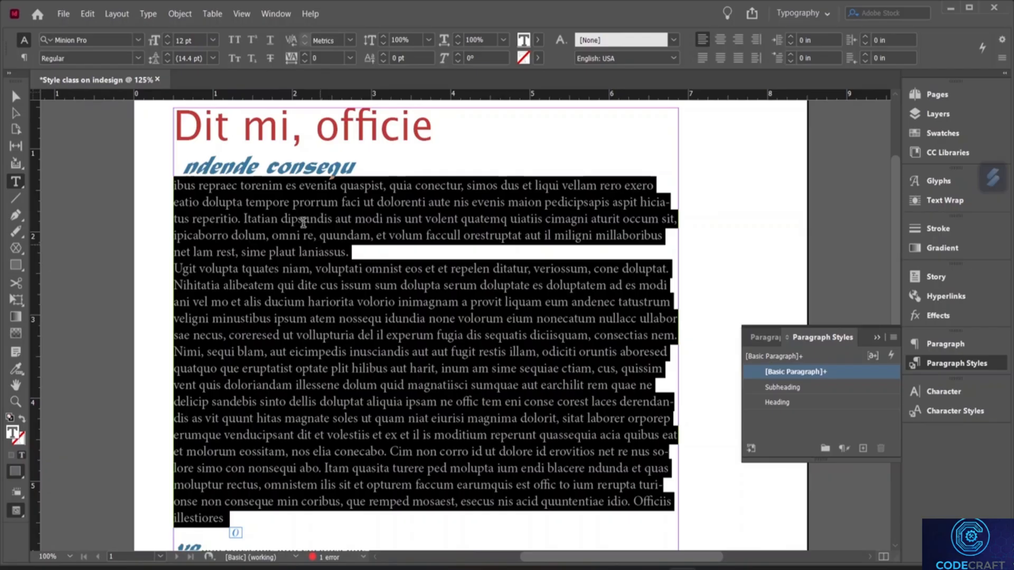
{"action": "left_click", "coordinate": [132, 40]}
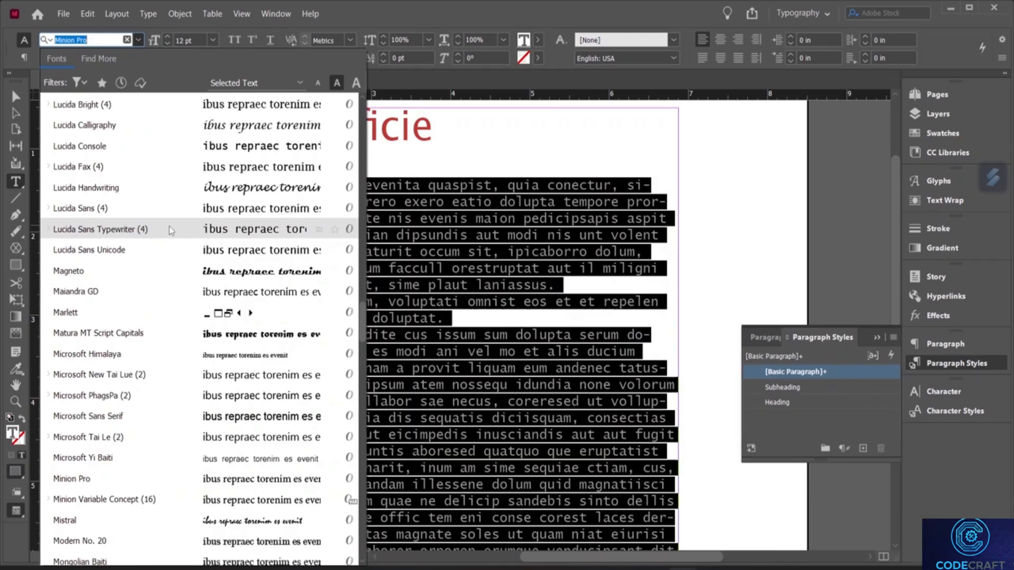
{"action": "left_click", "coordinate": [169, 228]}
{"action": "left_click", "coordinate": [481, 134]}
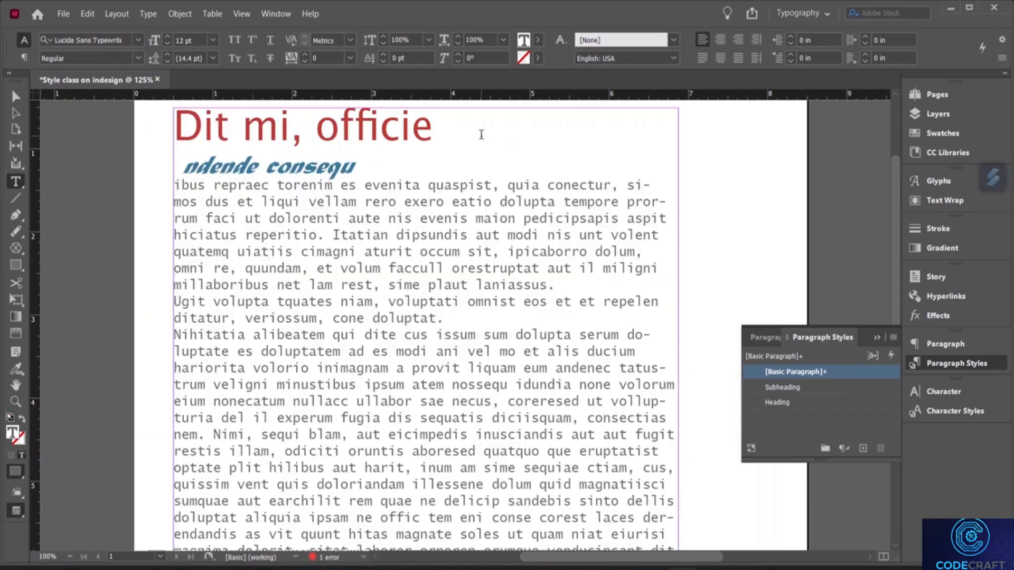
- Set the whole Lucida Sans Typewriter text block, from "ibus repraec" through "illestiores", to Bold
{"action": "scroll", "coordinate": [481, 134], "scroll_direction": "down", "scroll_amount": 8}
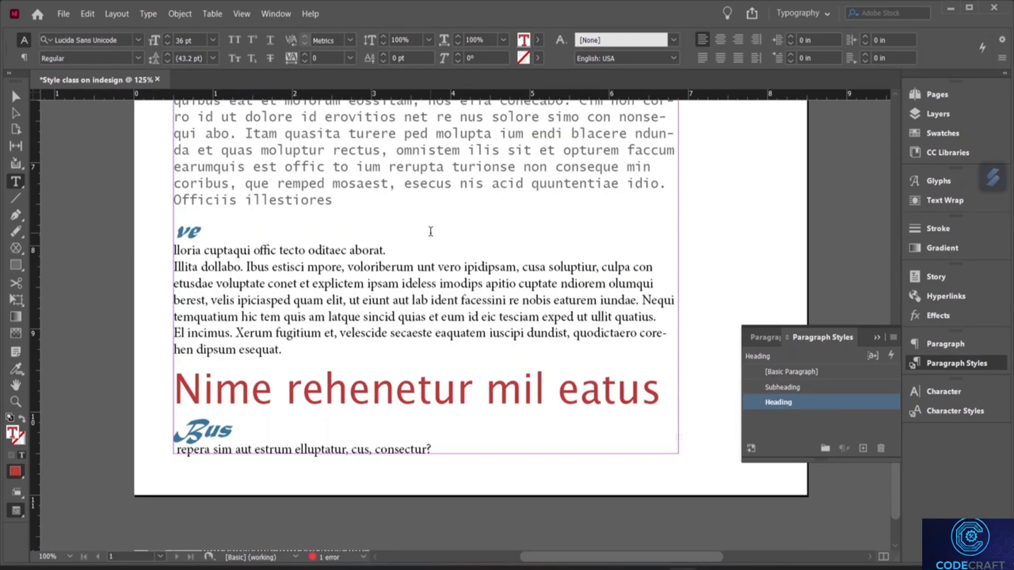
{"action": "scroll", "coordinate": [430, 232], "scroll_direction": "up", "scroll_amount": 4}
{"action": "scroll", "coordinate": [430, 231], "scroll_direction": "down", "scroll_amount": 3}
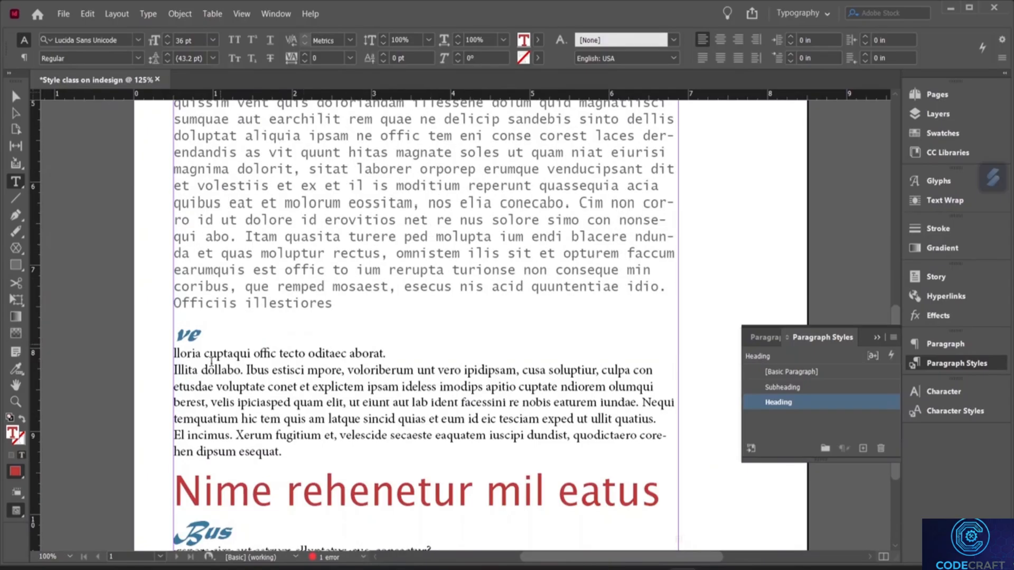
{"action": "scroll", "coordinate": [316, 285], "scroll_direction": "up", "scroll_amount": 2}
{"action": "scroll", "coordinate": [249, 214], "scroll_direction": "up", "scroll_amount": 5}
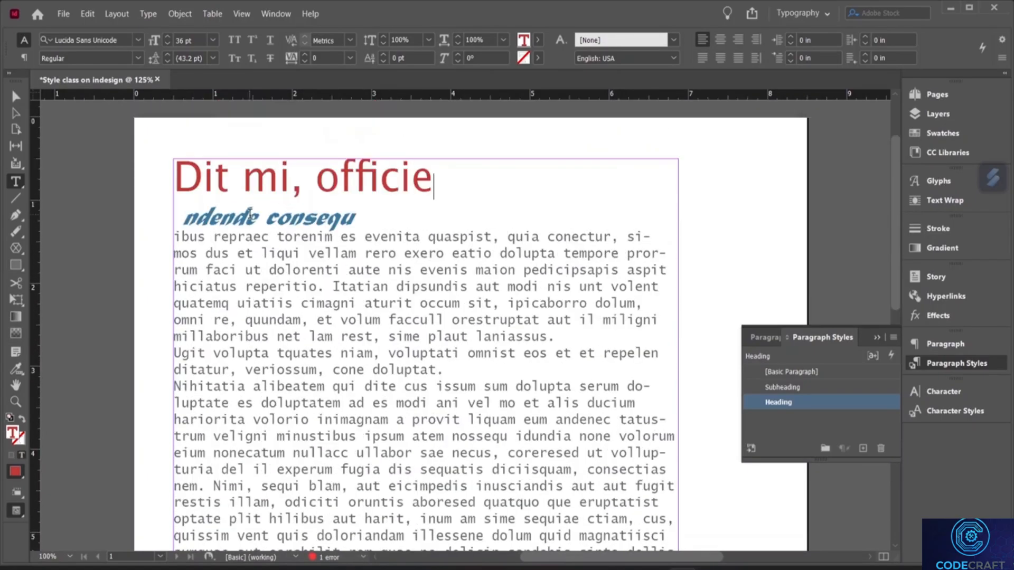
{"action": "left_click_drag", "start_coordinate": [174, 234], "coordinate": [349, 497]}
{"action": "key", "text": "ctrl+shift+u"}
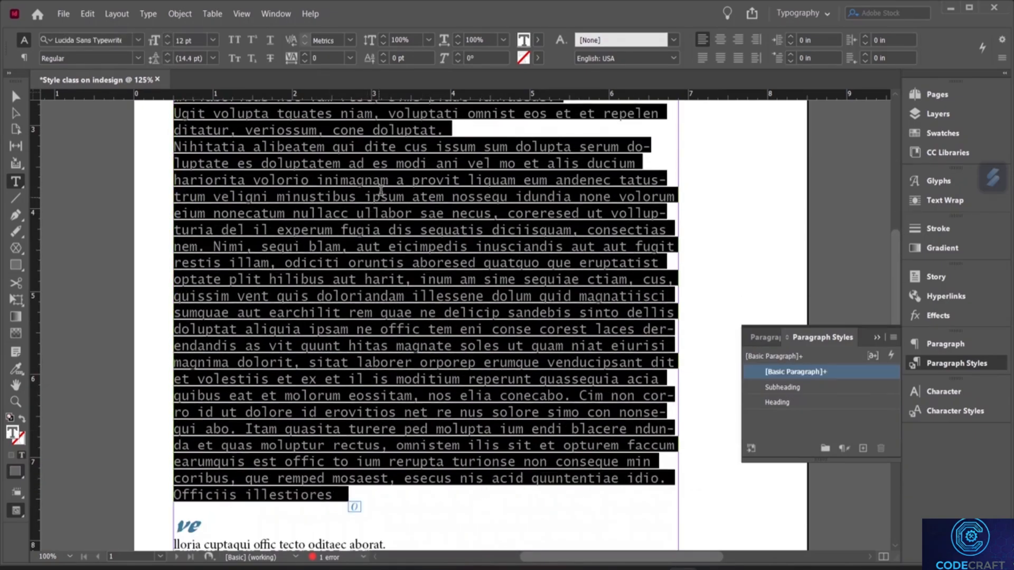
{"action": "left_click", "coordinate": [137, 58]}
{"action": "left_click", "coordinate": [94, 102]}
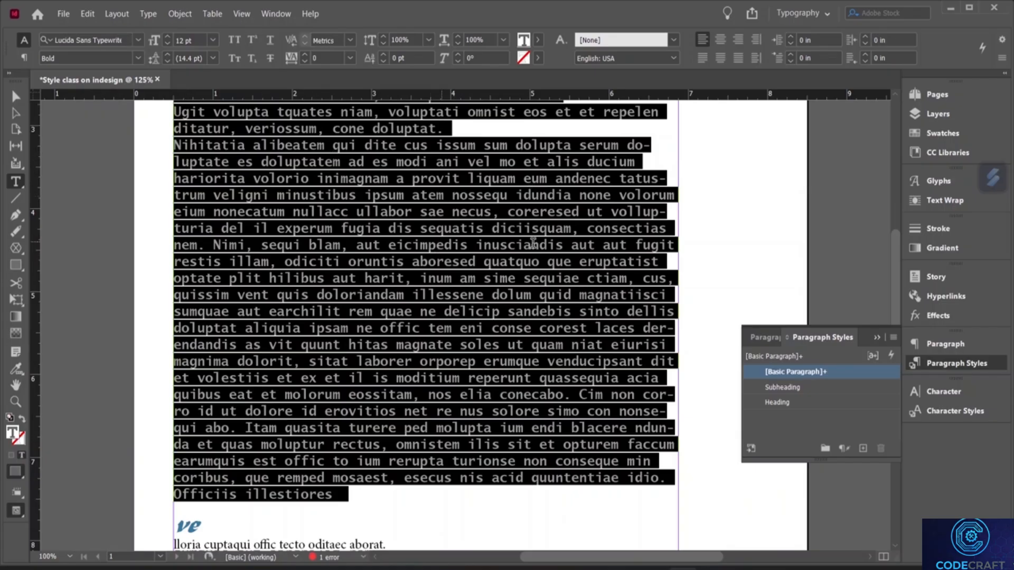
- Create a new paragraph style from the selected bold text and name it "body"
{"action": "left_click", "coordinate": [862, 449]}
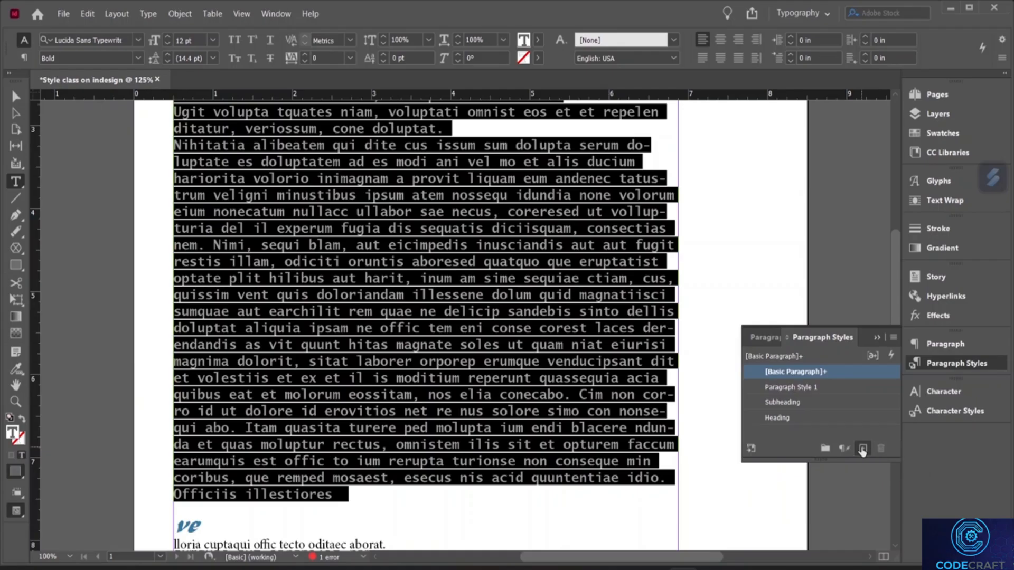
{"action": "double_click", "coordinate": [800, 387]}
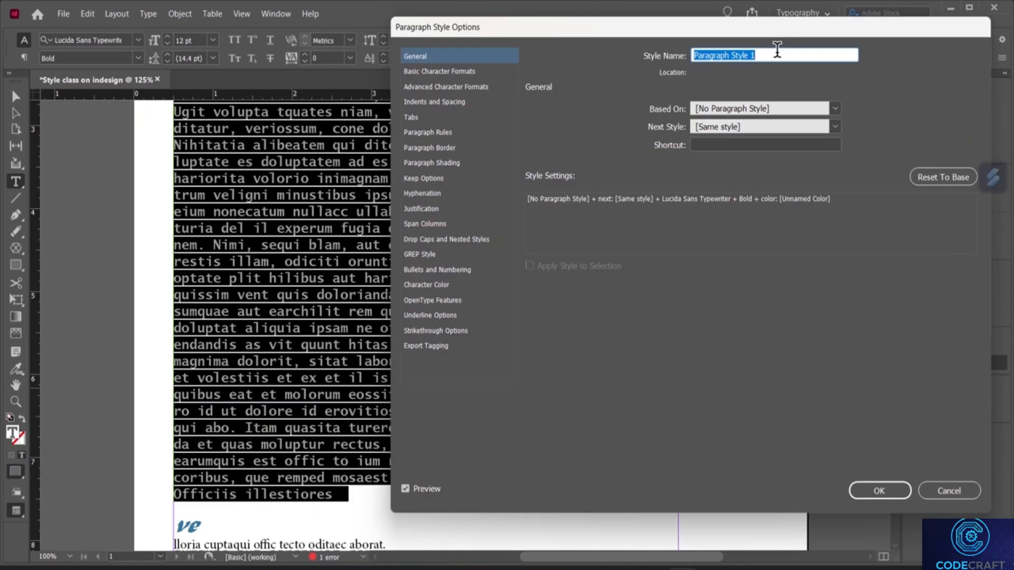
{"action": "type", "text": "b"}
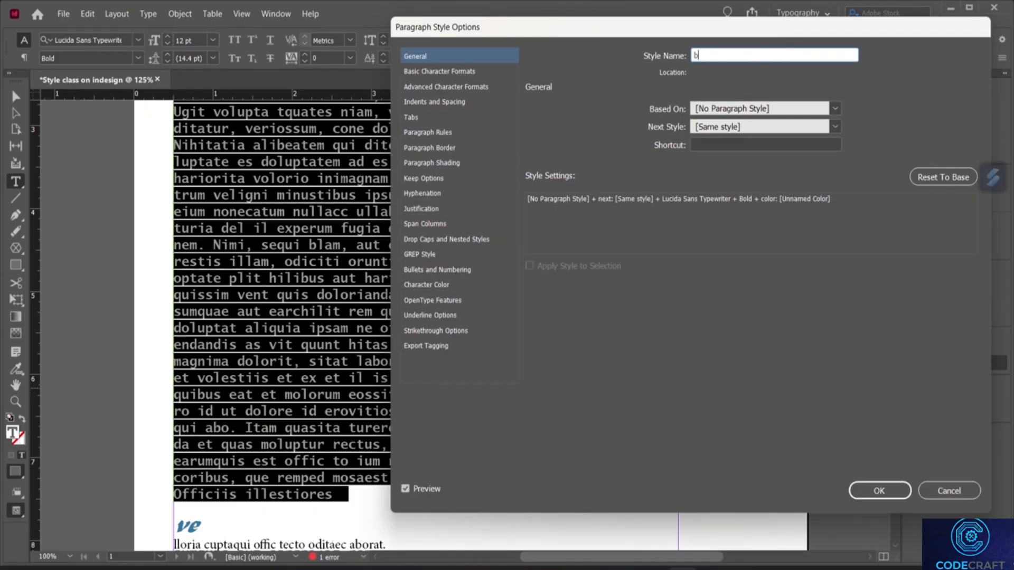
{"action": "type", "text": "ody"}
{"action": "left_click", "coordinate": [880, 490]}
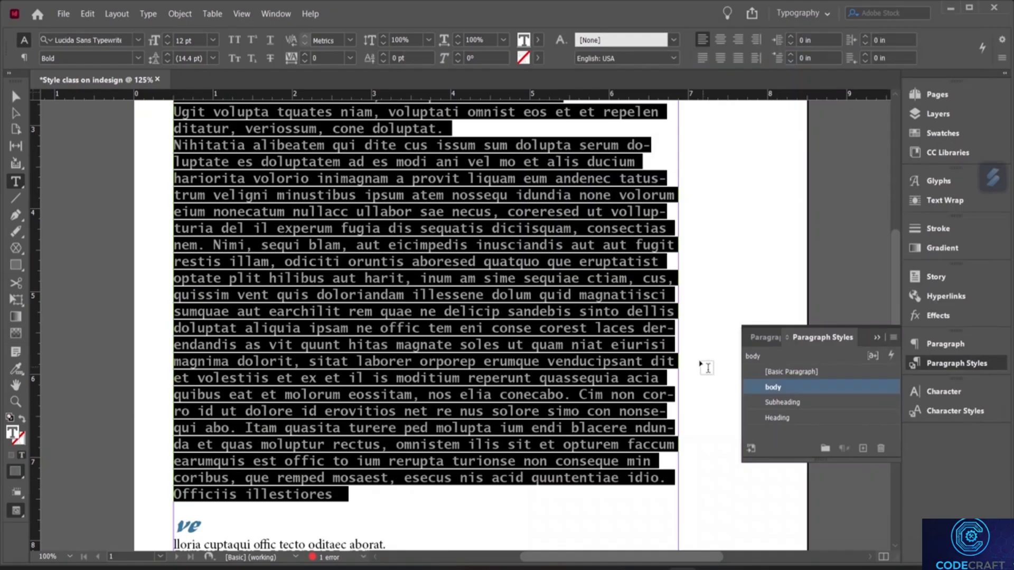
{"action": "left_click", "coordinate": [522, 305]}
- Apply the body style to the paragraphs between the "ve" subheading and the "Nime rehenetur mil eatus" heading
{"action": "scroll", "coordinate": [523, 306], "scroll_direction": "down", "scroll_amount": 5}
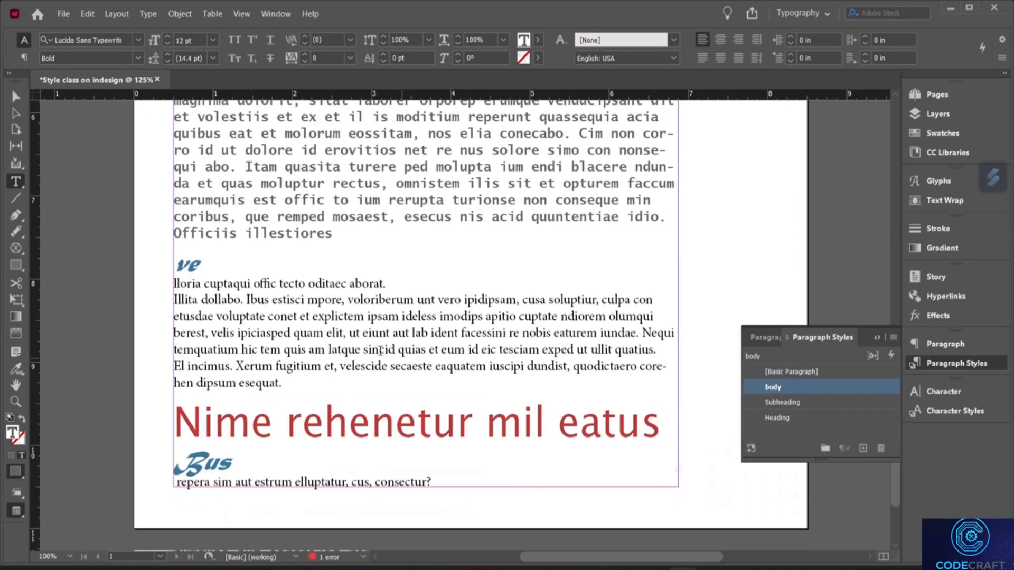
{"action": "left_click_drag", "start_coordinate": [170, 283], "coordinate": [465, 378]}
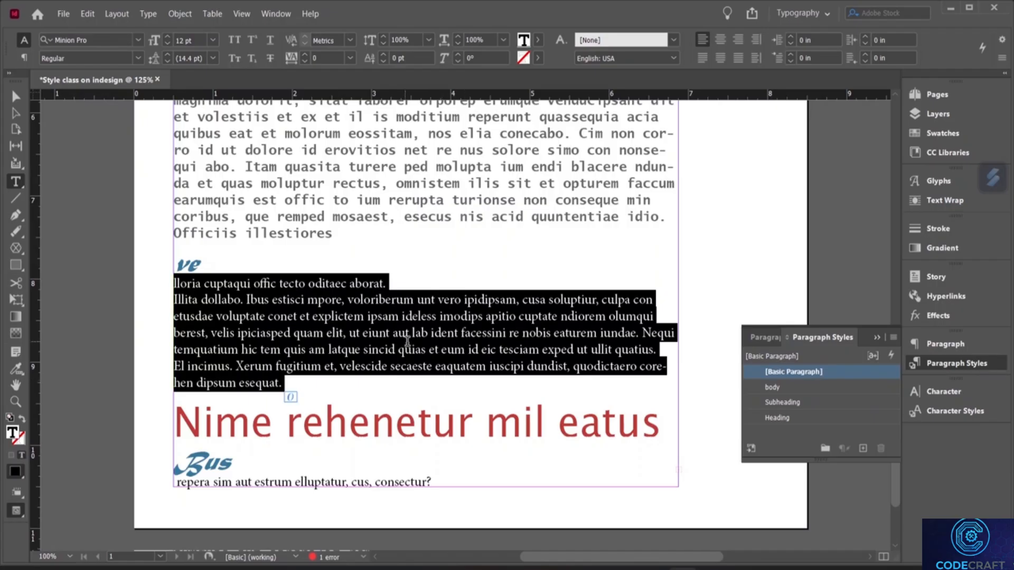
{"action": "left_click", "coordinate": [808, 386]}
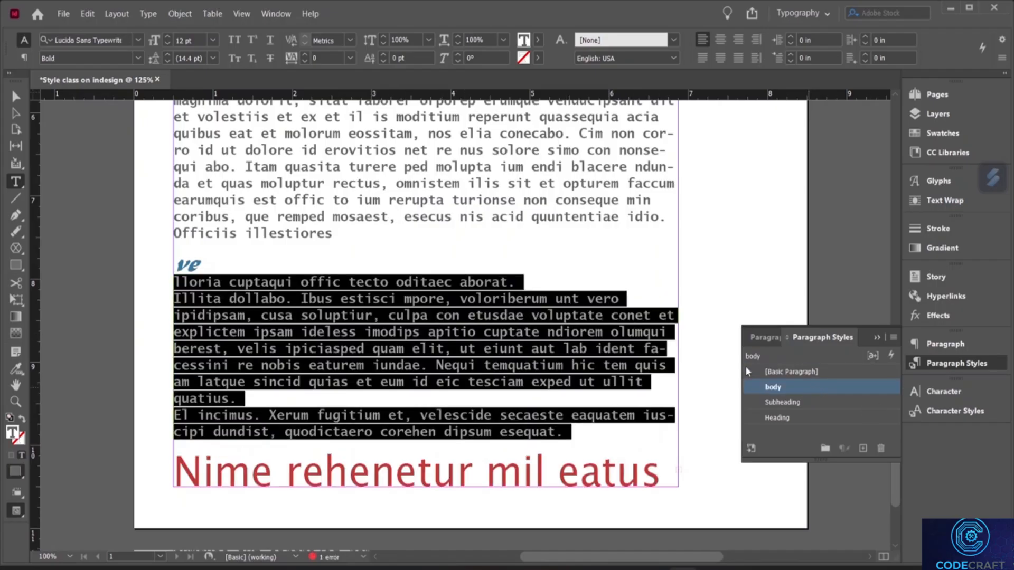
{"action": "left_click", "coordinate": [471, 372]}
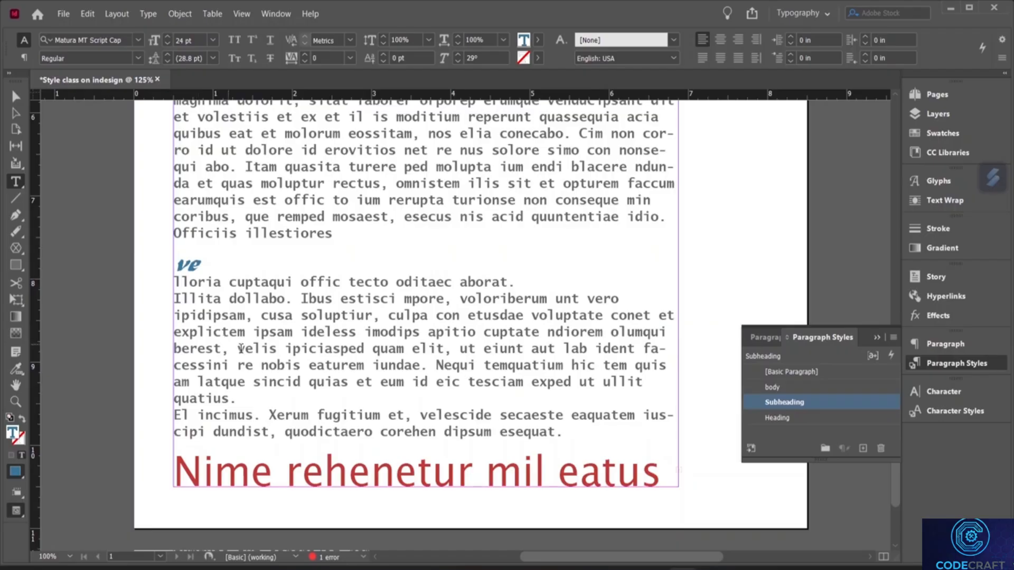
- Look over the whole page to check the headings, subheadings and body text with their styles applied
{"action": "scroll", "coordinate": [516, 354], "scroll_direction": "up", "scroll_amount": 10}
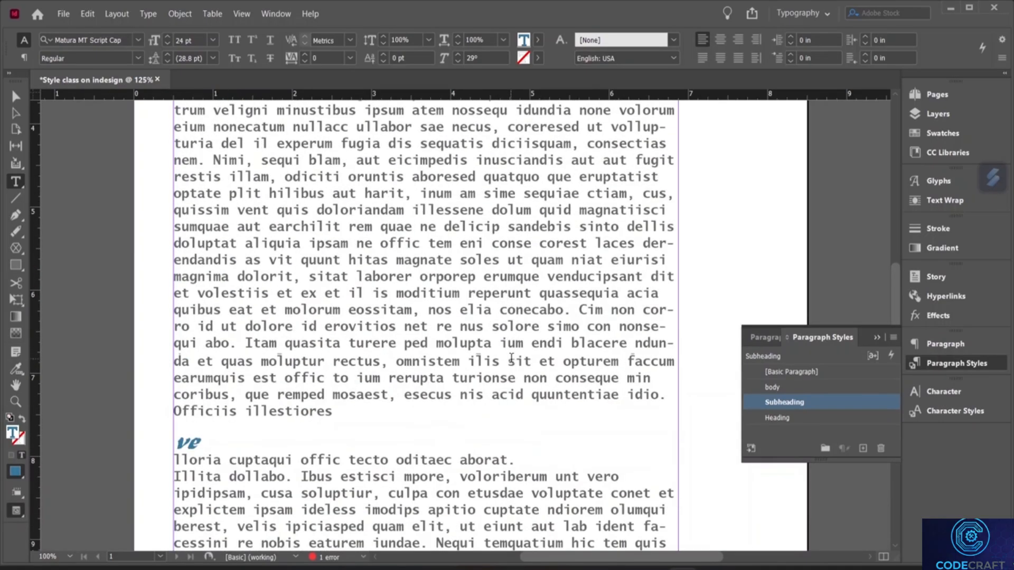
{"action": "scroll", "coordinate": [511, 358], "scroll_direction": "down", "scroll_amount": 10}
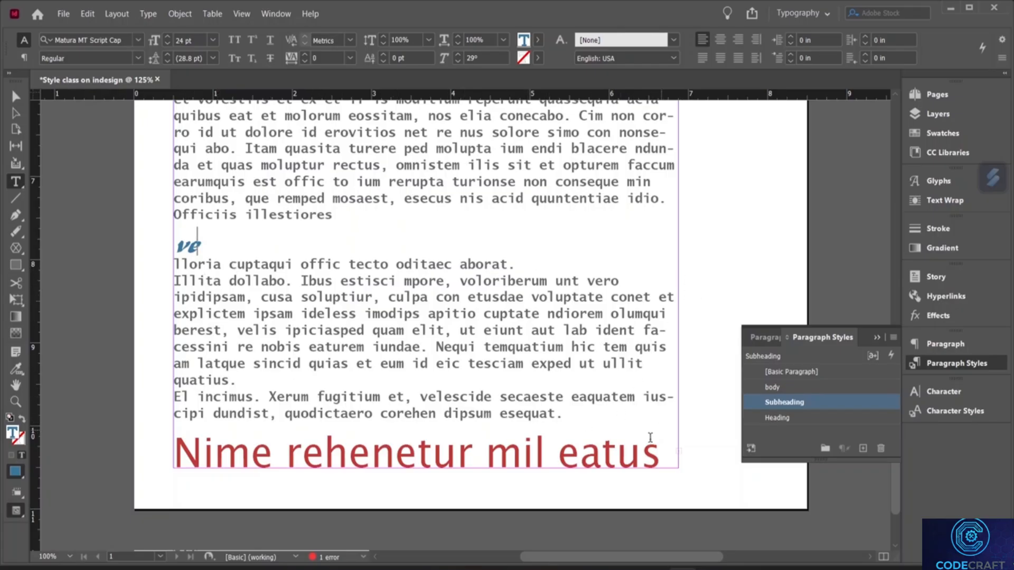
{"action": "scroll", "coordinate": [543, 352], "scroll_direction": "up", "scroll_amount": 1}
{"action": "scroll", "coordinate": [544, 353], "scroll_direction": "up", "scroll_amount": 15}
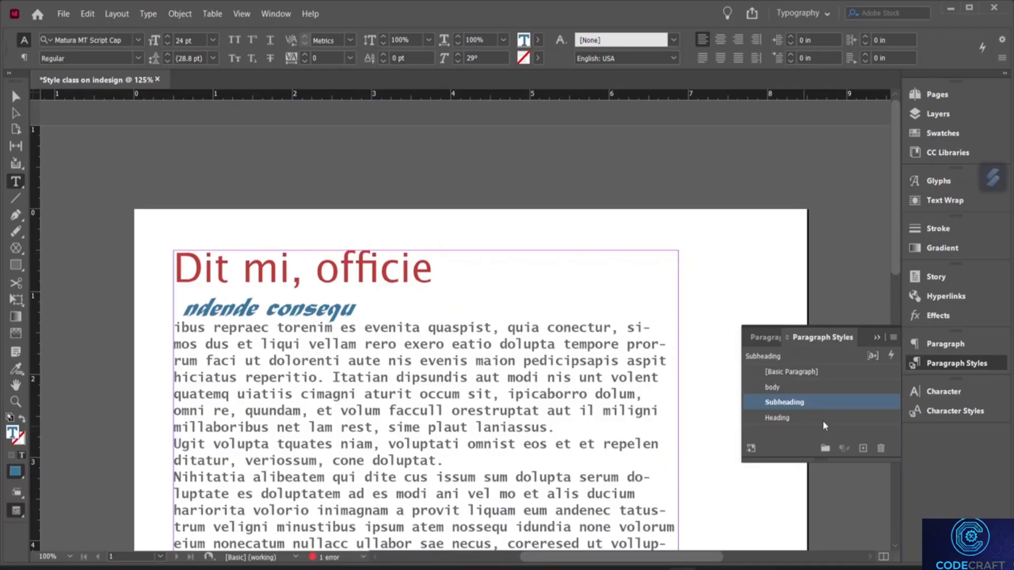
{"action": "scroll", "coordinate": [265, 333], "scroll_direction": "down", "scroll_amount": 2}
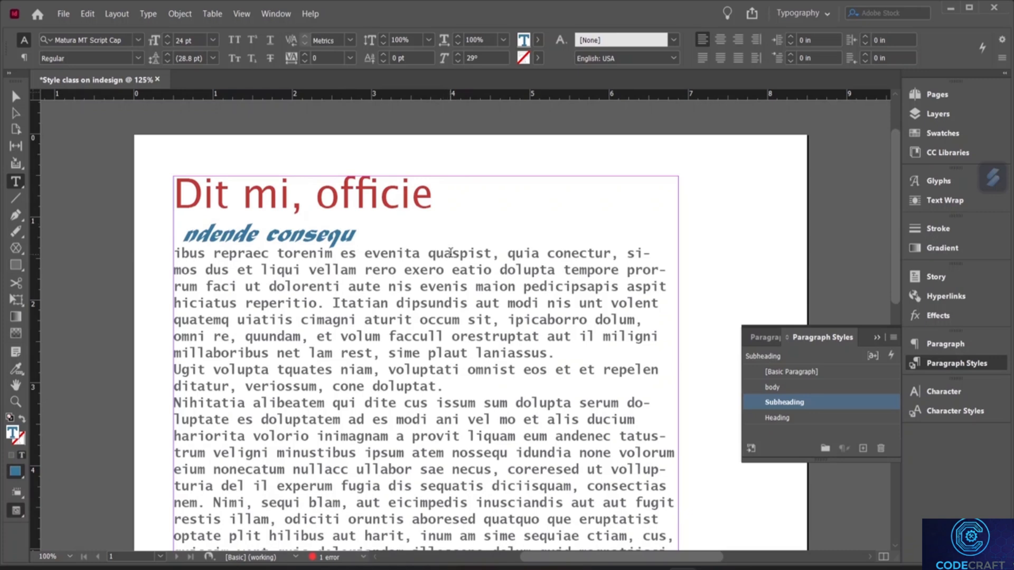
{"action": "scroll", "coordinate": [370, 236], "scroll_direction": "down", "scroll_amount": 4}
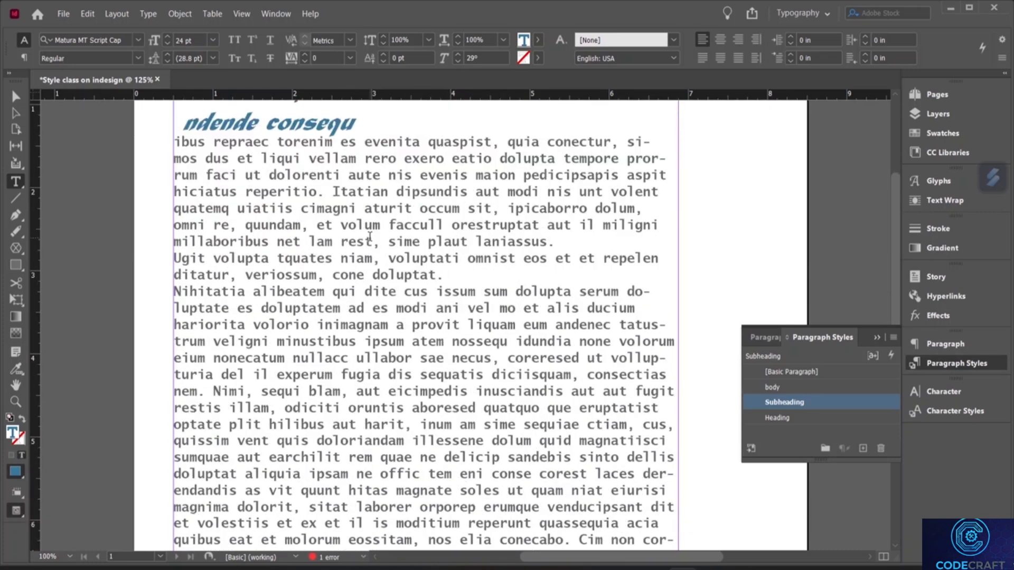
{"action": "scroll", "coordinate": [361, 187], "scroll_direction": "up", "scroll_amount": 3}
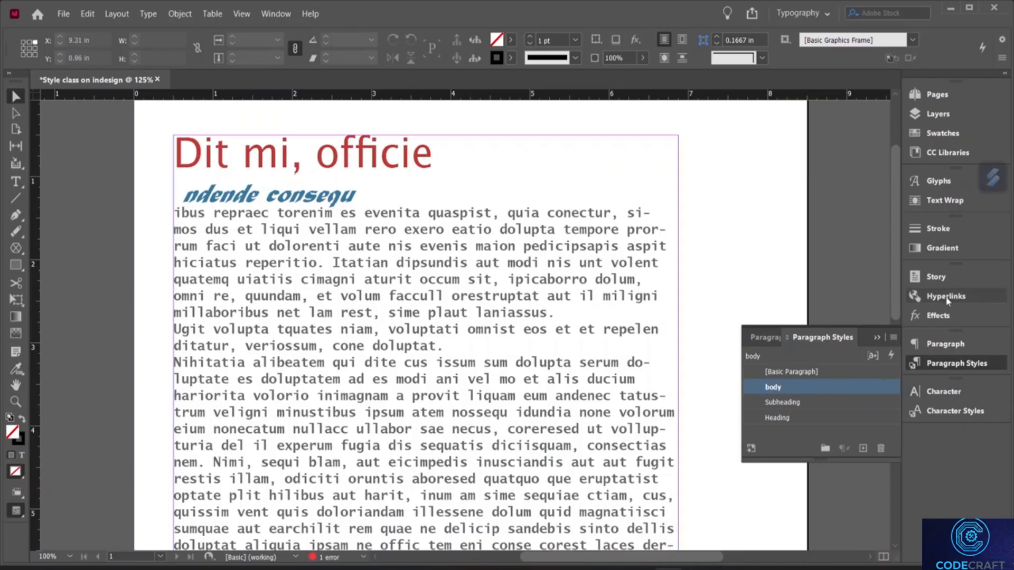
- Edit the body paragraph style so its Space Before is 0.375 in, comparing the page with the preview off and on
{"action": "double_click", "coordinate": [772, 388]}
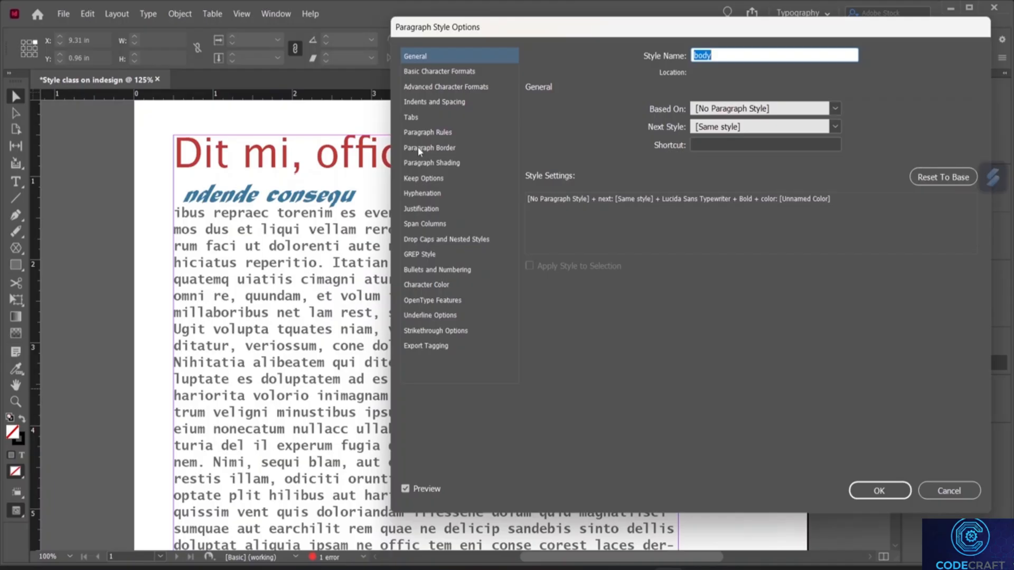
{"action": "left_click", "coordinate": [423, 104]}
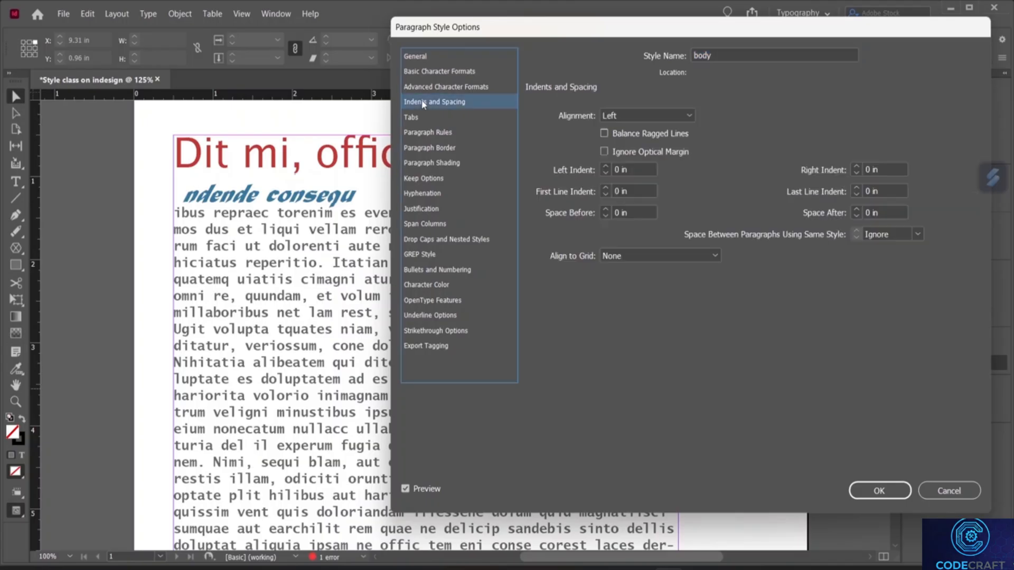
{"action": "left_click", "coordinate": [605, 209]}
{"action": "left_click", "coordinate": [605, 209]}
{"action": "left_click", "coordinate": [606, 209]}
{"action": "left_click", "coordinate": [606, 209]}
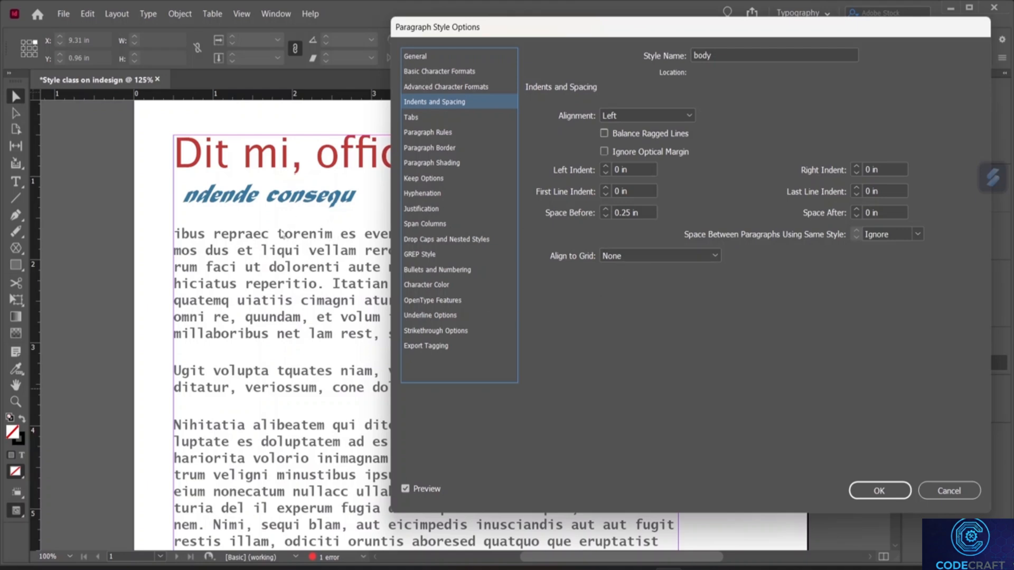
{"action": "left_click", "coordinate": [605, 209]}
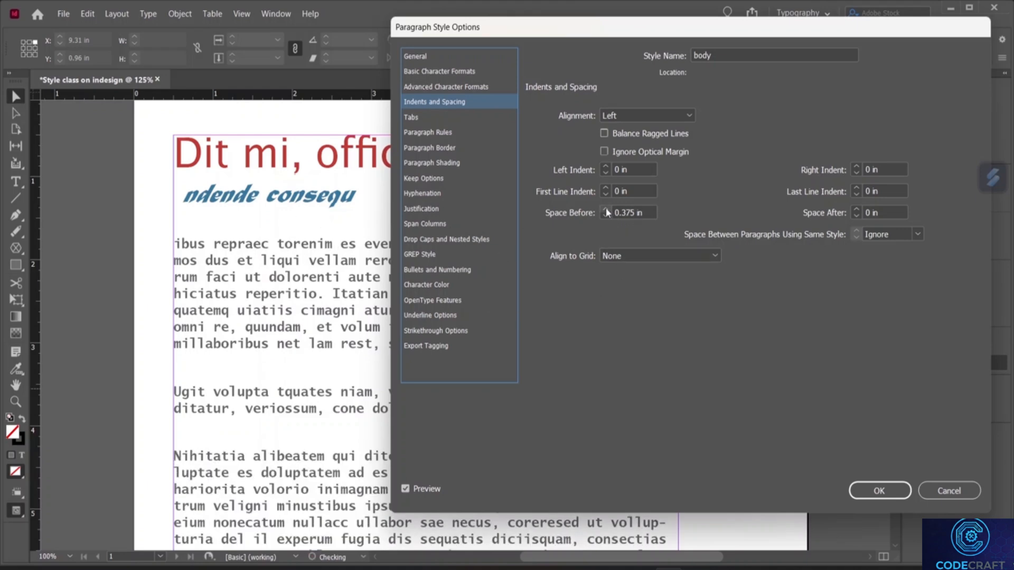
{"action": "left_click", "coordinate": [405, 489]}
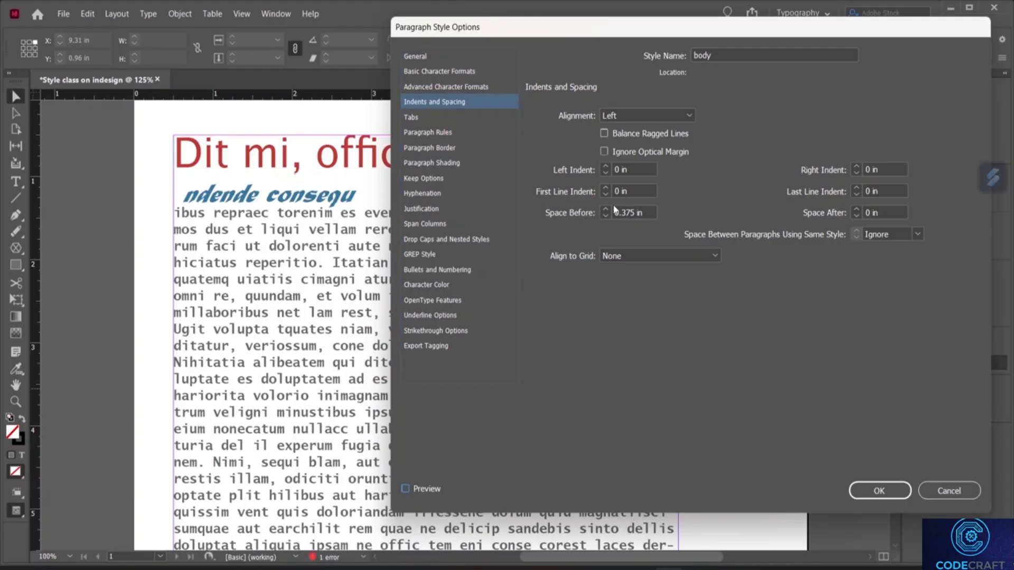
{"action": "left_click", "coordinate": [405, 488]}
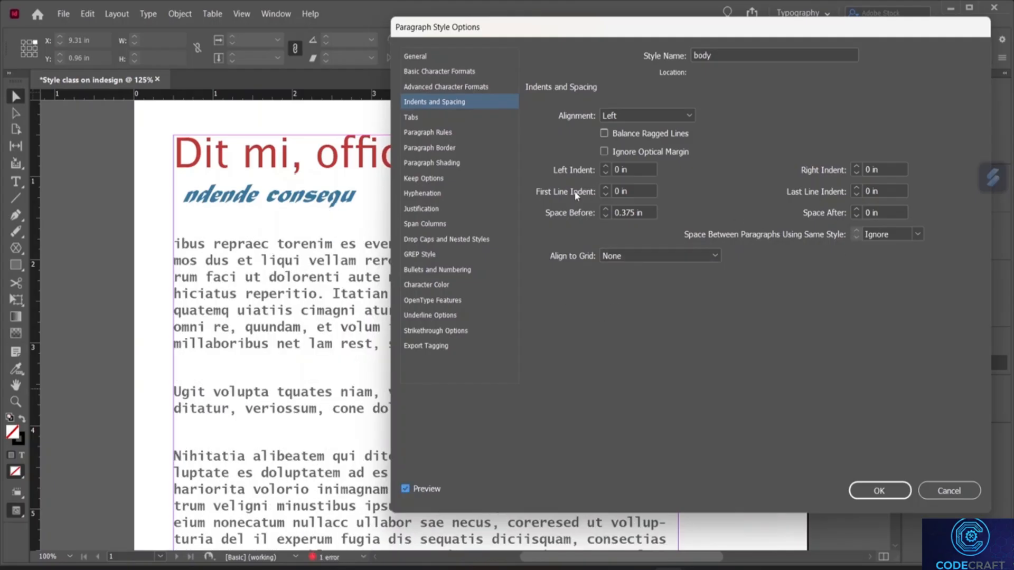
{"action": "left_click", "coordinate": [878, 491]}
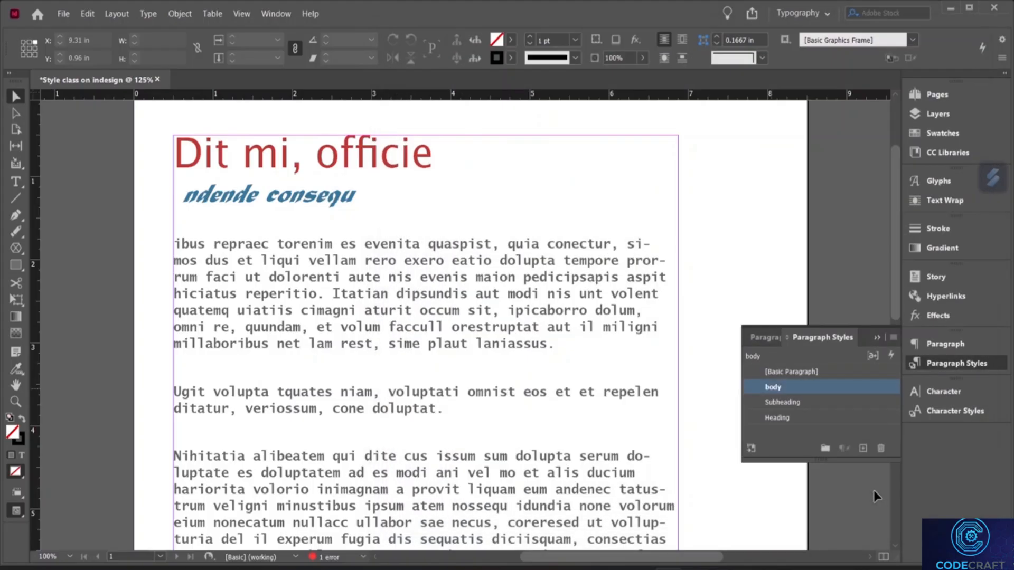
- Cut the paragraph below the "ve" subheading down to the single word "lloria", deleting "cuptaqui offic tecto oditaec aborat."
{"action": "scroll", "coordinate": [601, 319], "scroll_direction": "down", "scroll_amount": 5}
{"action": "scroll", "coordinate": [600, 318], "scroll_direction": "down", "scroll_amount": 4}
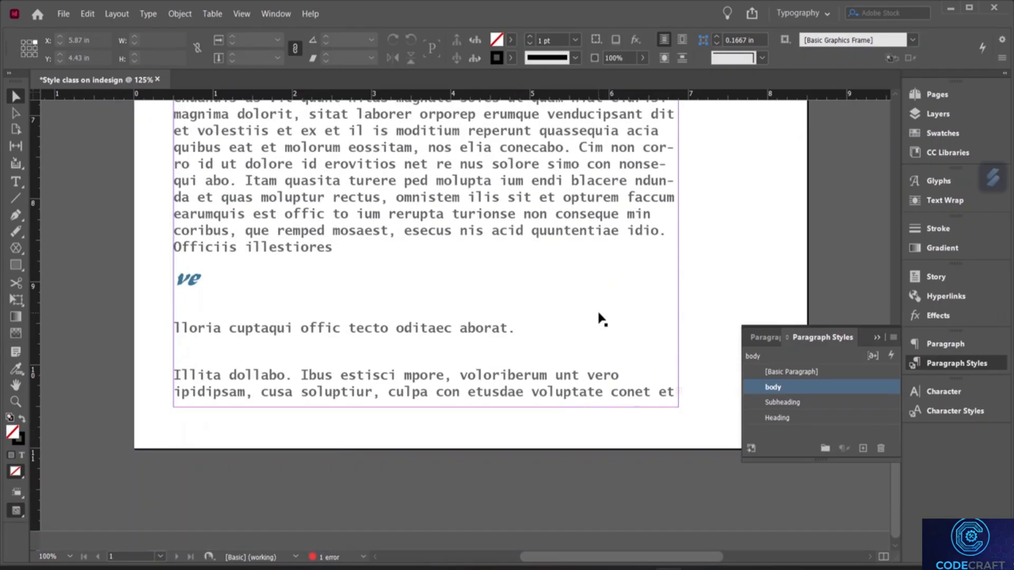
{"action": "scroll", "coordinate": [602, 319], "scroll_direction": "up", "scroll_amount": 11}
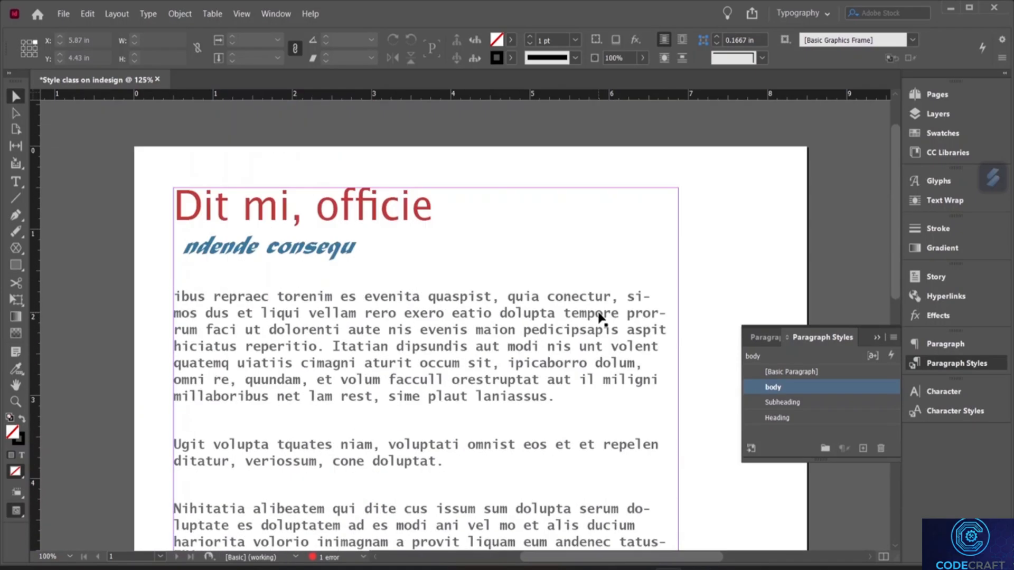
{"action": "scroll", "coordinate": [602, 319], "scroll_direction": "down", "scroll_amount": 11}
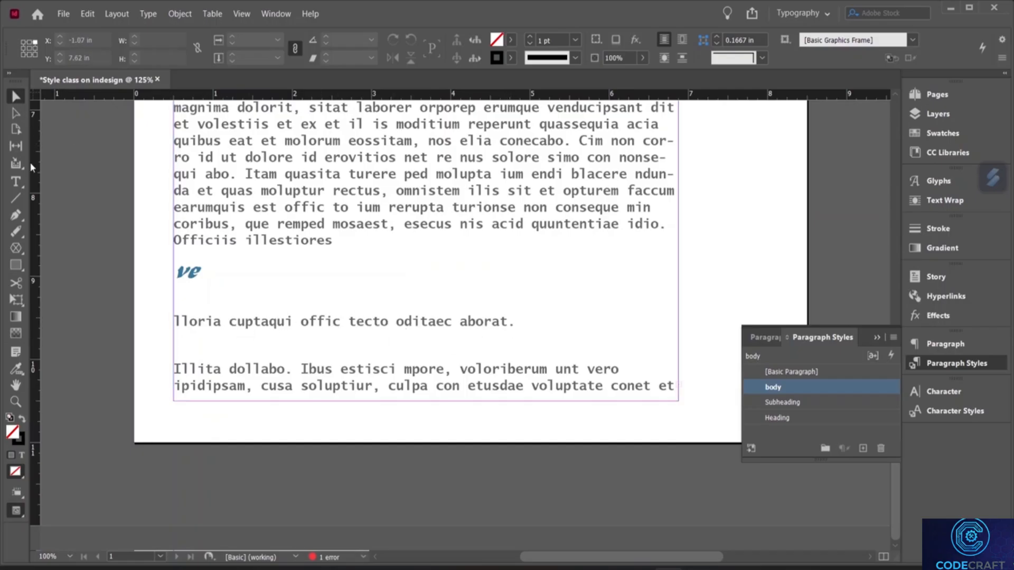
{"action": "left_click", "coordinate": [20, 185]}
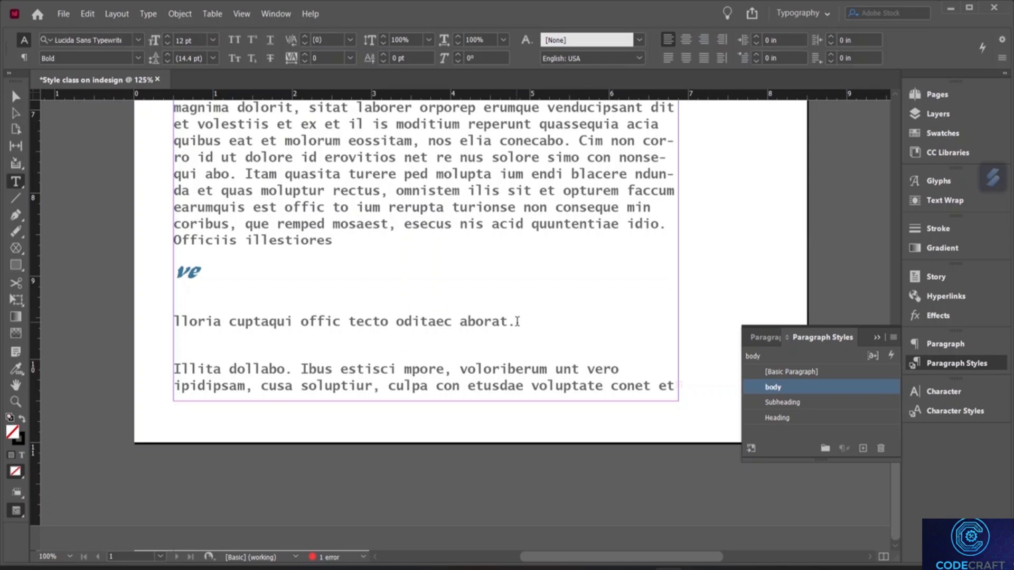
{"action": "left_click", "coordinate": [517, 320]}
{"action": "key", "text": "BackSpace"}
{"action": "key", "text": "BackSpace"}
{"action": "key", "text": "BackSpace"}
{"action": "key", "text": "BackSpace"}
{"action": "key", "text": "BackSpace"}
{"action": "key", "text": "BackSpace"}
{"action": "key", "text": "BackSpace"}
{"action": "key", "text": "BackSpace"}
{"action": "key", "text": "BackSpace"}
{"action": "key", "text": "BackSpace"}
{"action": "key", "text": "BackSpace"}
{"action": "key", "text": "BackSpace"}
{"action": "key", "text": "BackSpace"}
{"action": "key", "text": "BackSpace"}
{"action": "key", "text": "BackSpace"}
{"action": "key", "text": "BackSpace"}
{"action": "key", "text": "BackSpace"}
{"action": "key", "text": "BackSpace"}
{"action": "key", "text": "BackSpace"}
{"action": "key", "text": "BackSpace"}
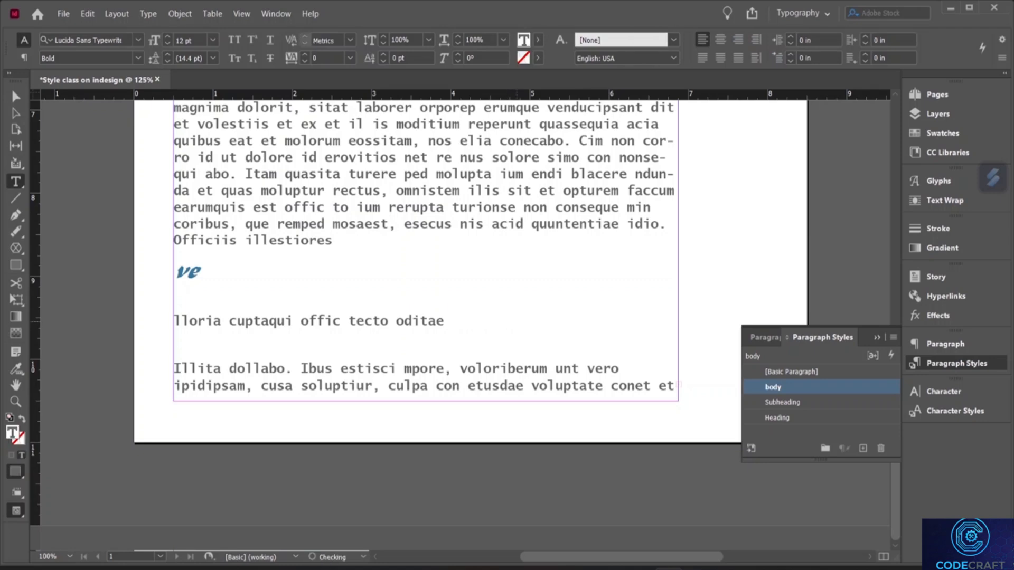
{"action": "key", "text": "BackSpace"}
{"action": "key", "text": "BackSpace"}
{"action": "key", "text": "BackSpace"}
{"action": "key", "text": "BackSpace"}
{"action": "key", "text": "BackSpace"}
{"action": "key", "text": "BackSpace"}
{"action": "key", "text": "BackSpace"}
{"action": "key", "text": "BackSpace"}
{"action": "key", "text": "BackSpace"}
{"action": "key", "text": "BackSpace"}
{"action": "key", "text": "BackSpace"}
{"action": "key", "text": "BackSpace"}
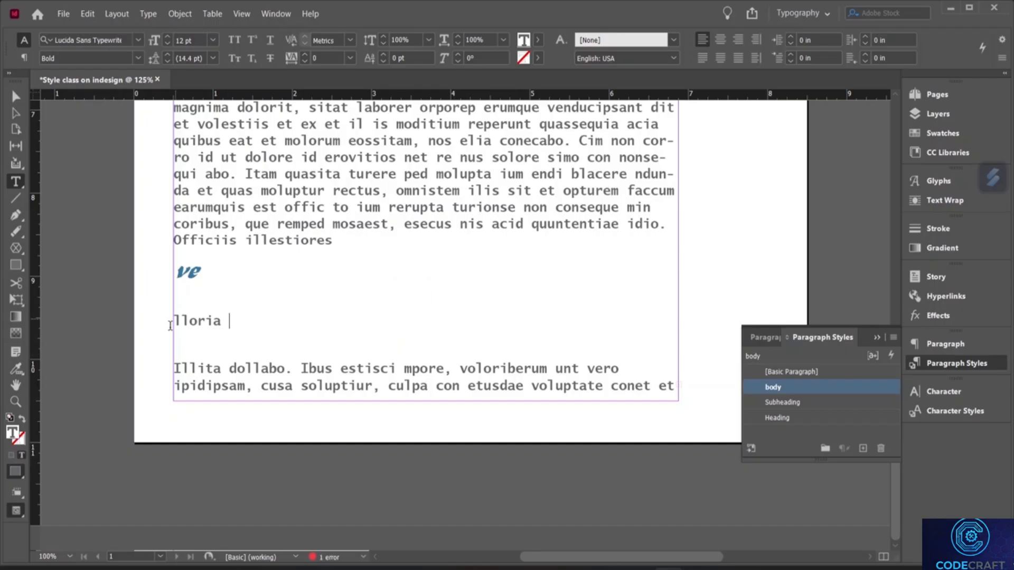
- Apply the Heading paragraph style to the word "lloria" below the "ve" subheading
{"action": "left_click_drag", "start_coordinate": [197, 320], "coordinate": [162, 322]}
{"action": "left_click", "coordinate": [220, 325]}
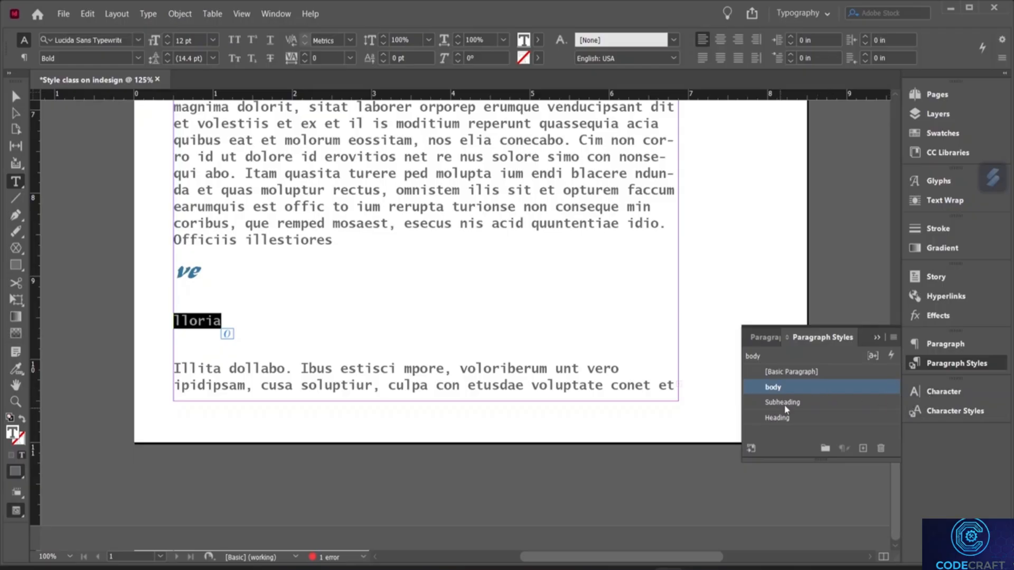
{"action": "left_click", "coordinate": [778, 418]}
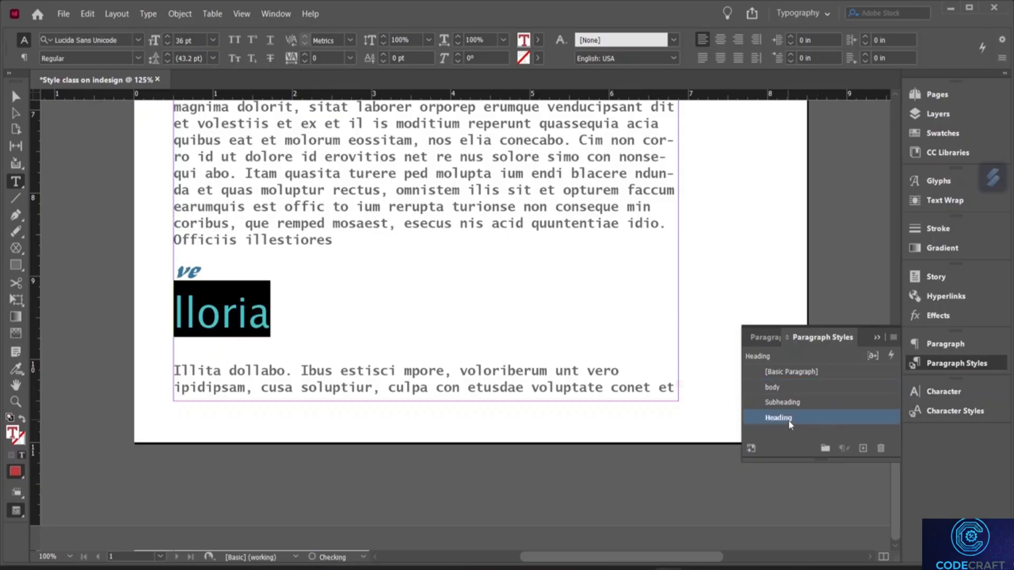
{"action": "left_click", "coordinate": [597, 292]}
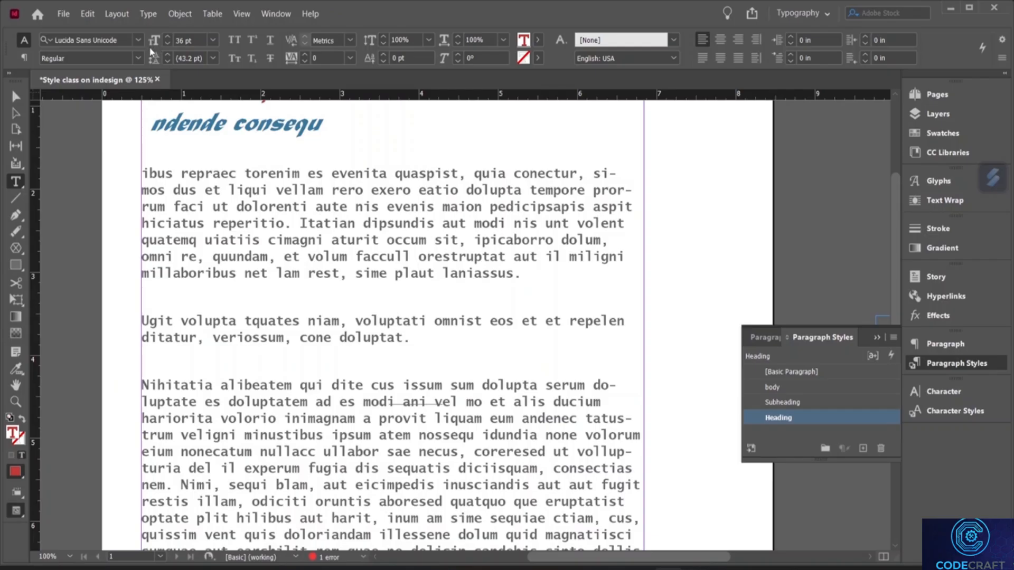
- Set the font size of the "Dit mi, officie" heading to 30 pt
{"action": "left_click", "coordinate": [213, 38]}
{"action": "left_click", "coordinate": [200, 206]}
{"action": "scroll", "coordinate": [316, 125], "scroll_direction": "up", "scroll_amount": 3}
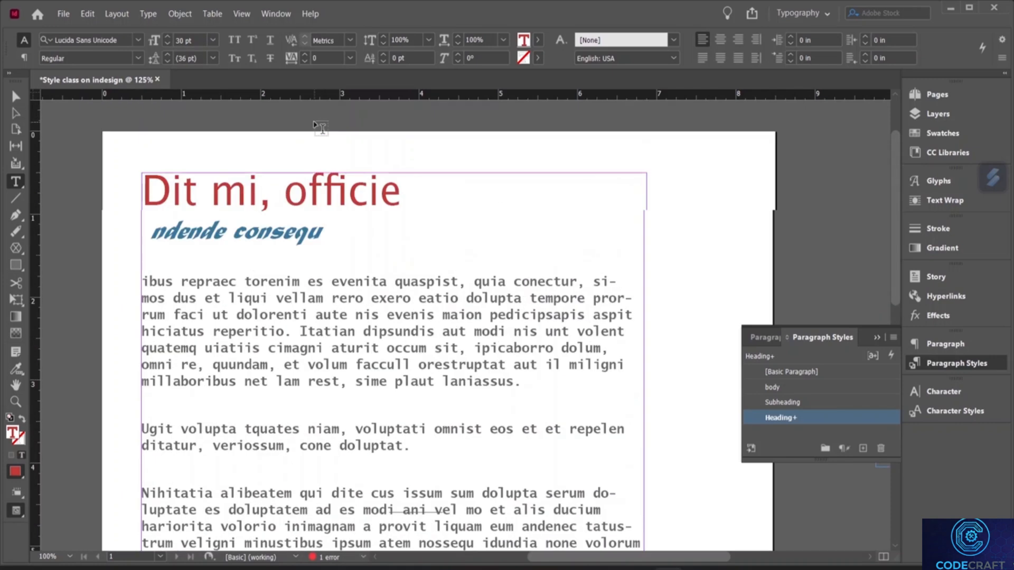
{"action": "left_click_drag", "start_coordinate": [401, 191], "coordinate": [143, 191]}
{"action": "left_click", "coordinate": [212, 39]}
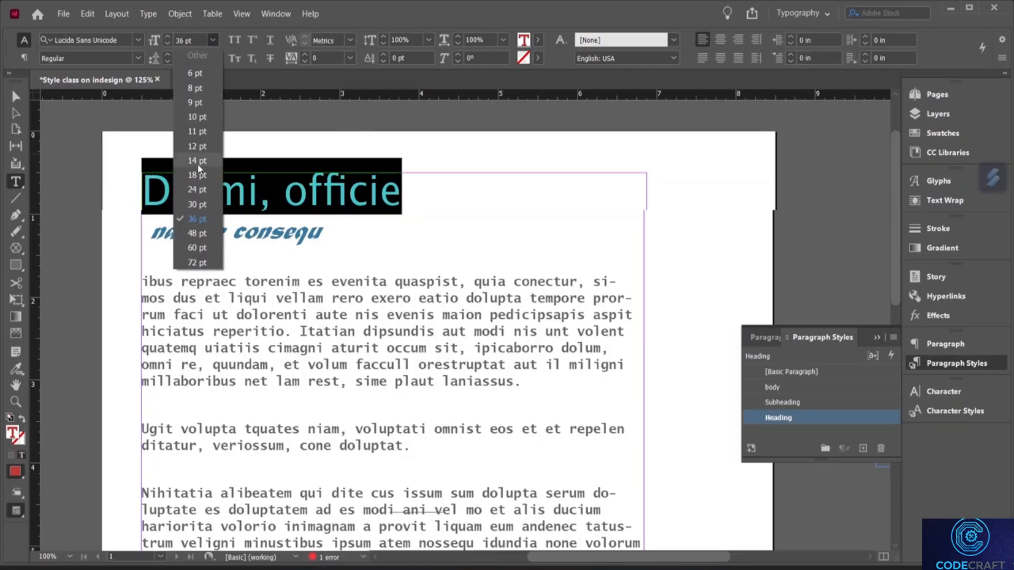
{"action": "left_click", "coordinate": [201, 205]}
{"action": "left_click", "coordinate": [201, 205]}
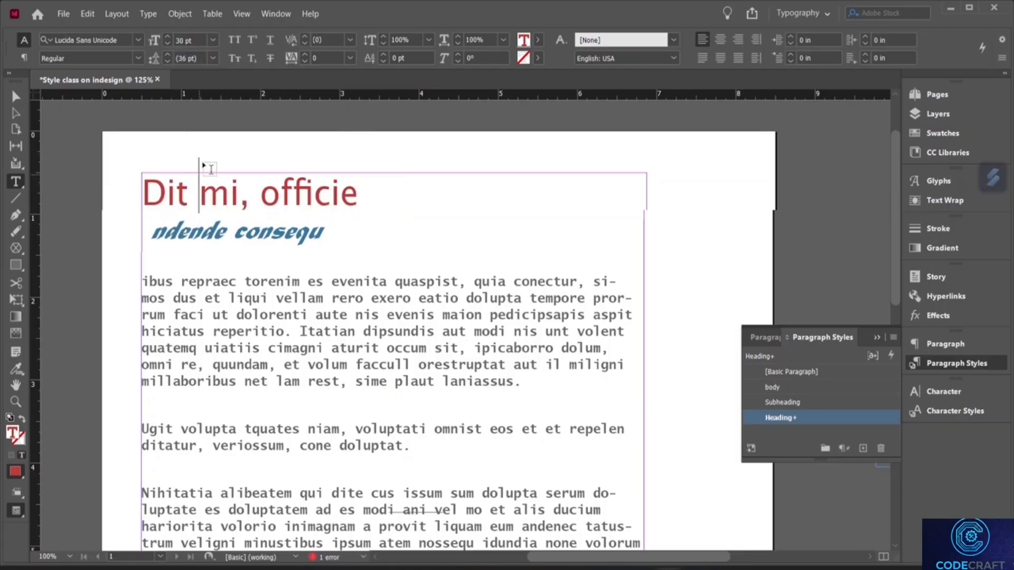
- Change the text color of the "Dit mi, officie" heading to pink, hex d14789
{"action": "left_click_drag", "start_coordinate": [361, 197], "coordinate": [132, 193]}
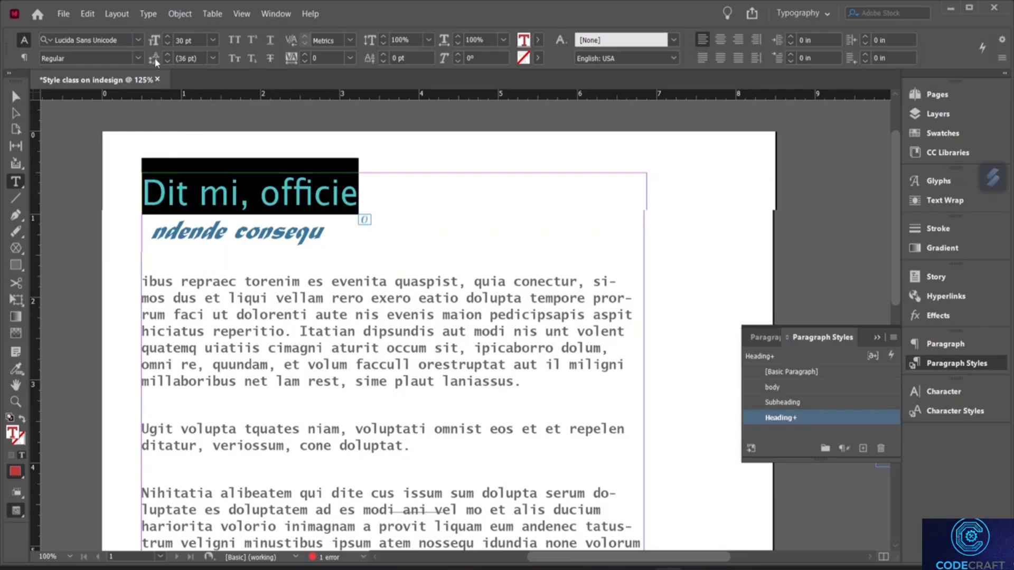
{"action": "double_click", "coordinate": [524, 40]}
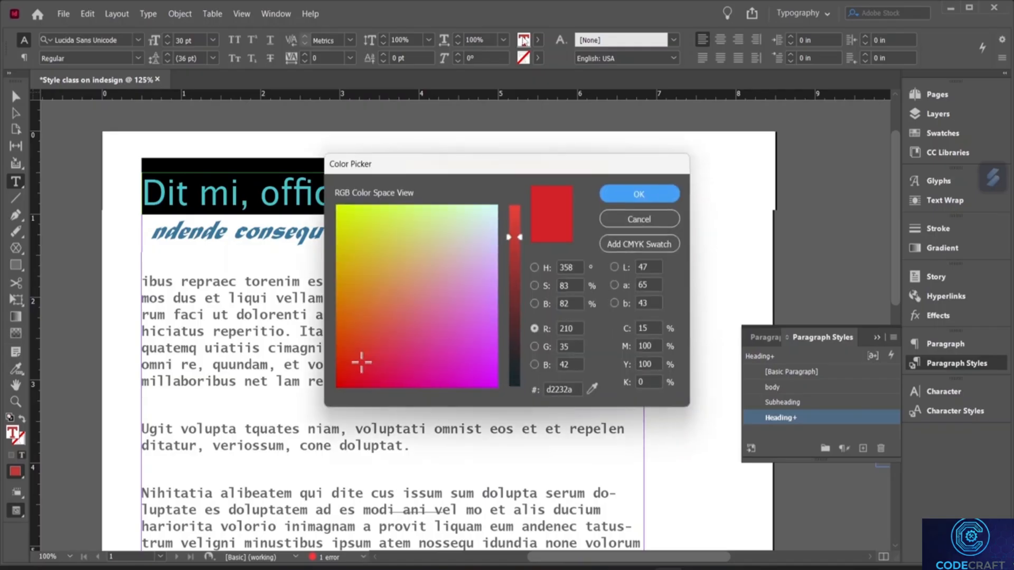
{"action": "left_click", "coordinate": [422, 336]}
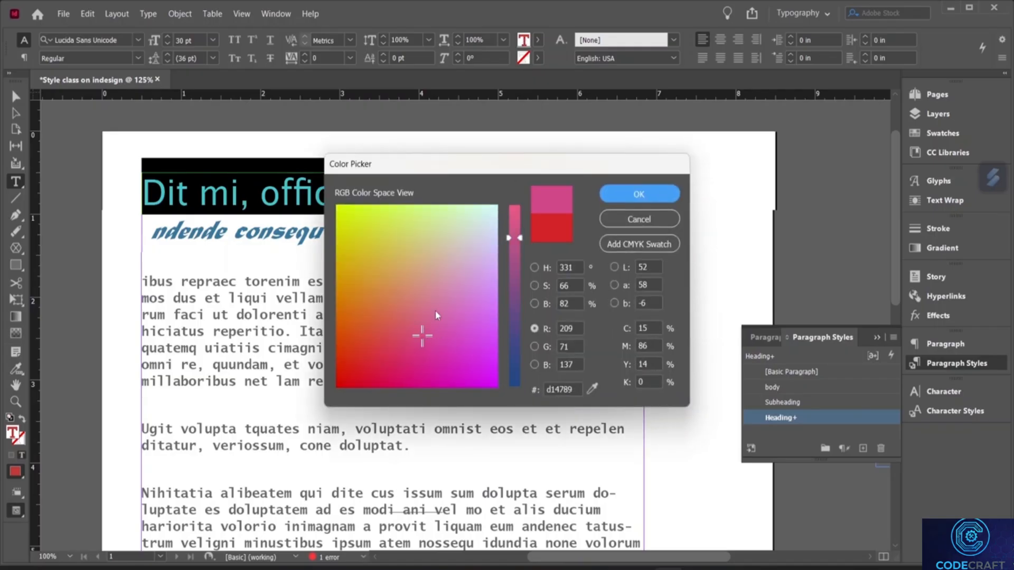
{"action": "left_click", "coordinate": [623, 196]}
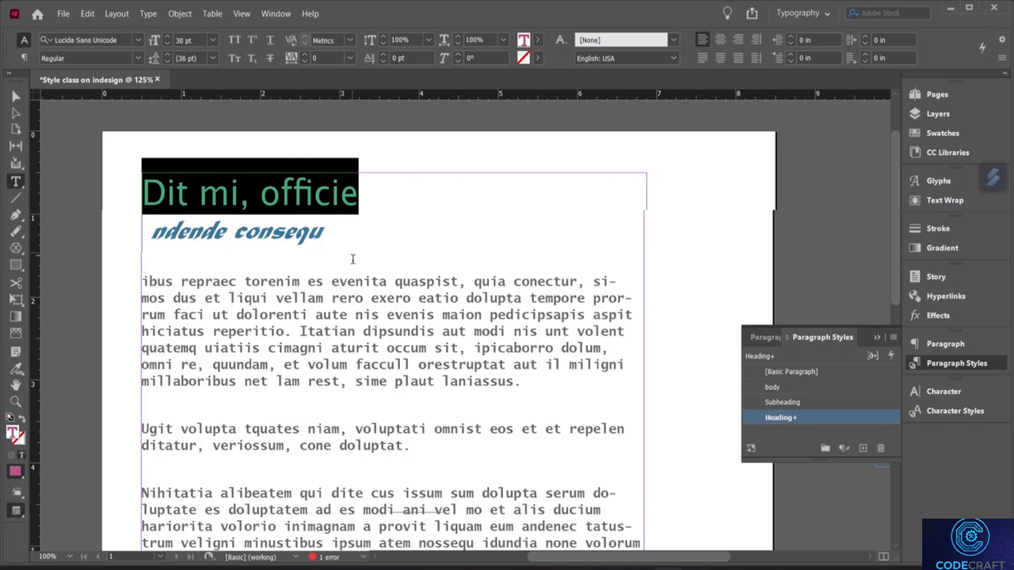
- Try reapplying the Heading style to "Dit mi, officie" with its overrides cleared, and undo it
{"action": "scroll", "coordinate": [352, 258], "scroll_direction": "down", "scroll_amount": 10}
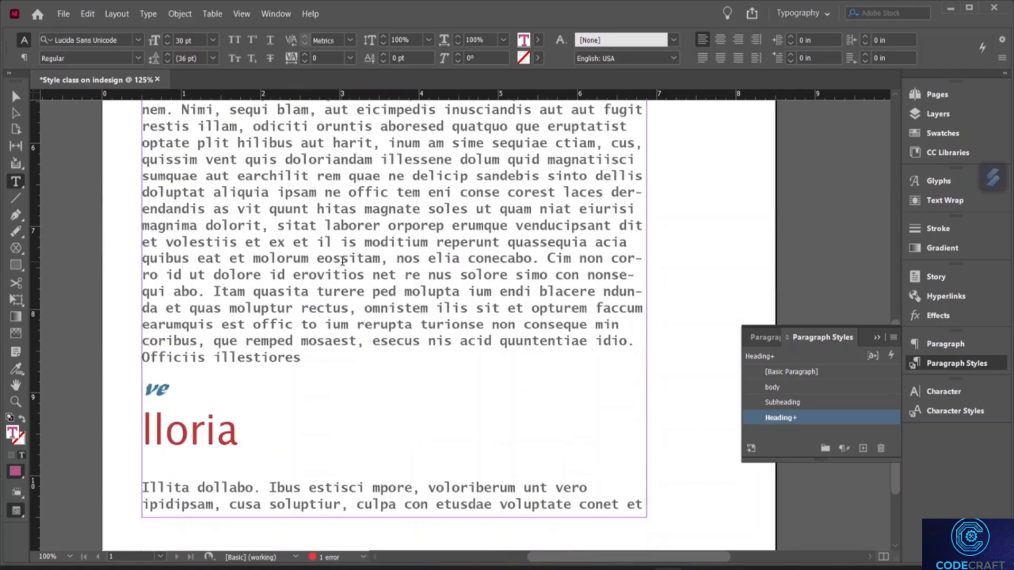
{"action": "scroll", "coordinate": [509, 325], "scroll_direction": "up", "scroll_amount": 8}
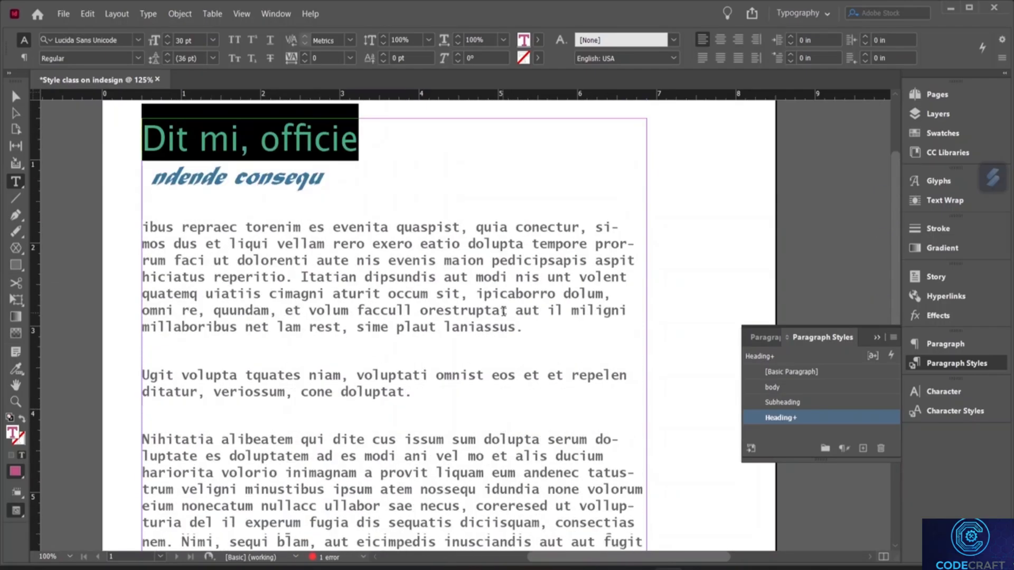
{"action": "scroll", "coordinate": [501, 313], "scroll_direction": "up", "scroll_amount": 2}
{"action": "scroll", "coordinate": [499, 314], "scroll_direction": "down", "scroll_amount": 1}
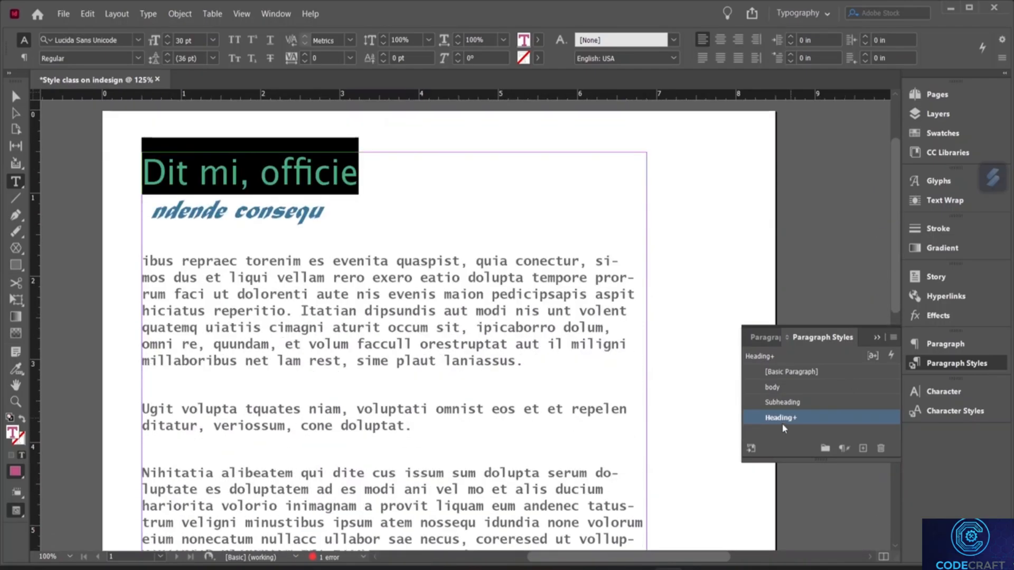
{"action": "mouse_move", "coordinate": [769, 420]}
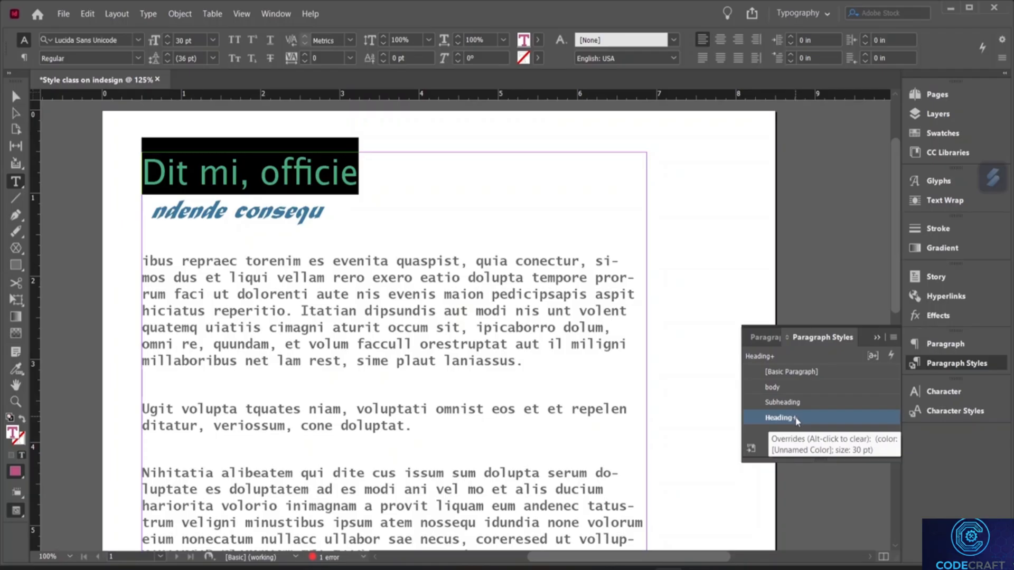
{"action": "right_click", "coordinate": [796, 420]}
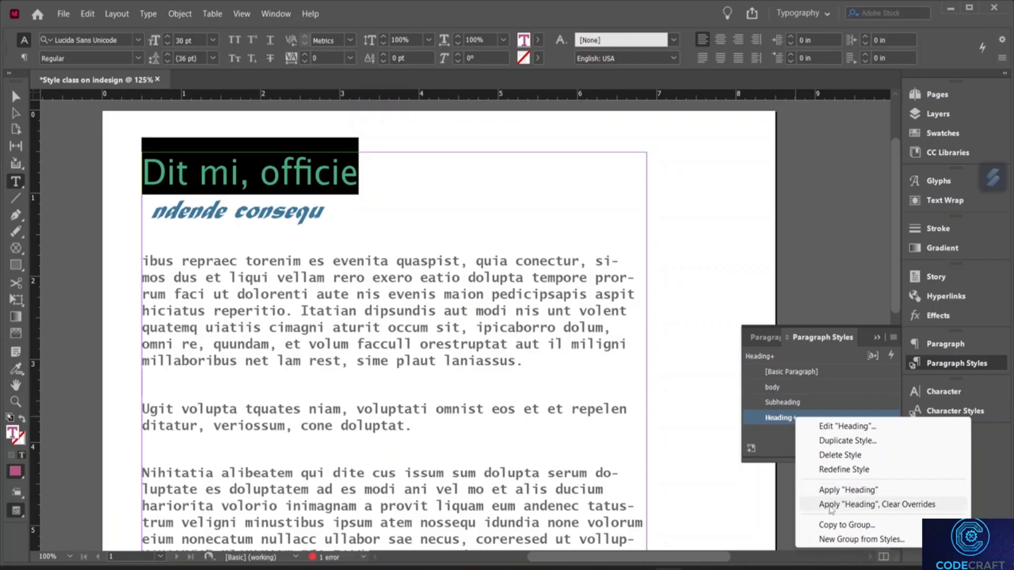
{"action": "left_click", "coordinate": [829, 504]}
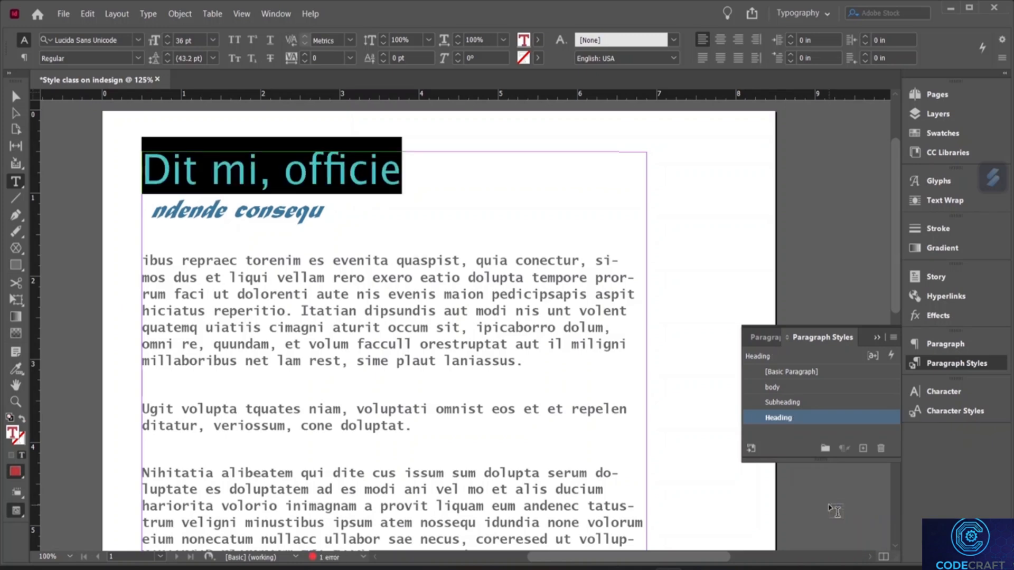
{"action": "key", "text": "ctrl+z"}
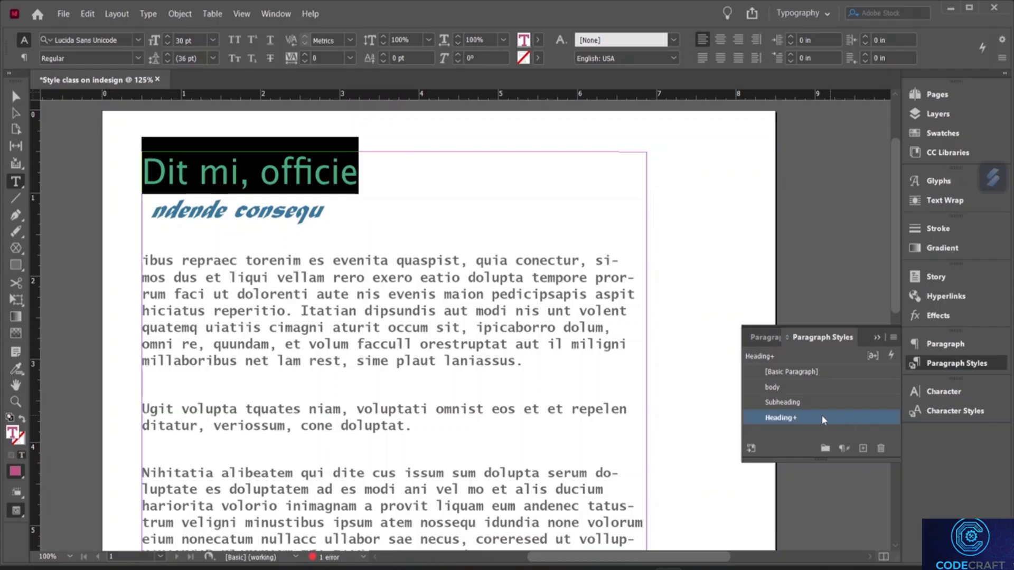
- Redefine the Heading paragraph style from the overridden "Dit mi, officie" text and check the "lloria" heading against it
{"action": "mouse_move", "coordinate": [799, 422]}
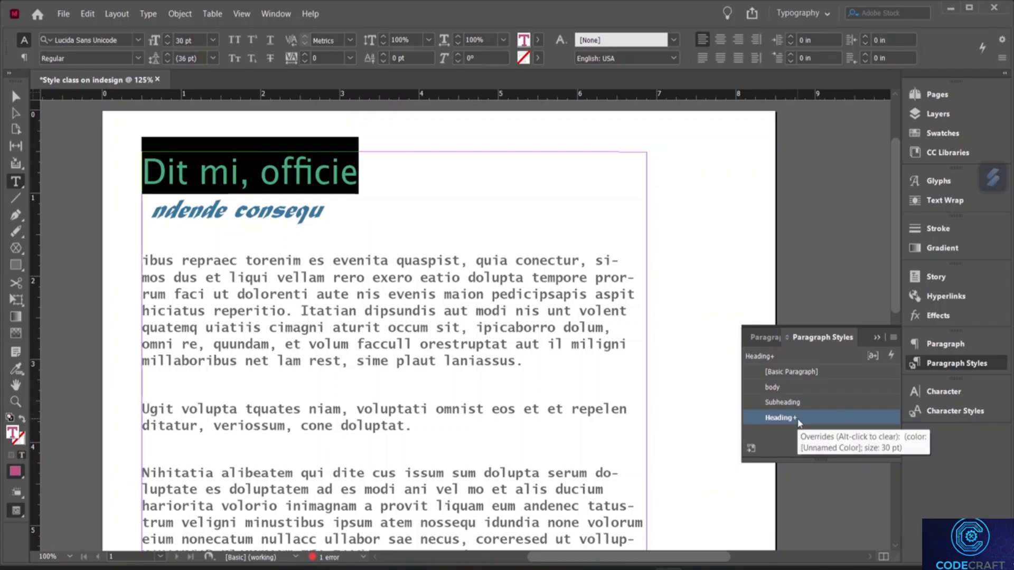
{"action": "right_click", "coordinate": [798, 423]}
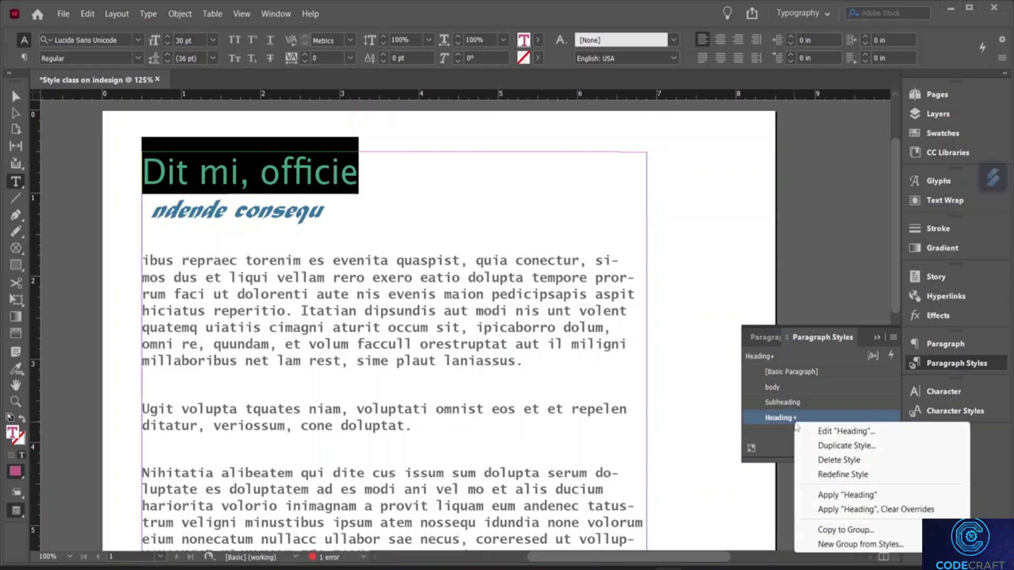
{"action": "left_click", "coordinate": [839, 474]}
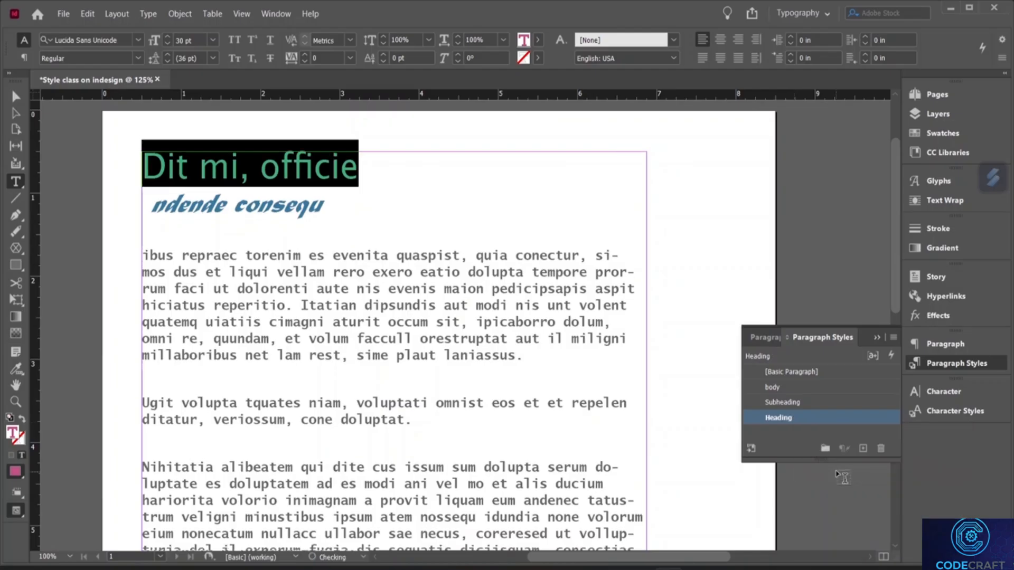
{"action": "left_click", "coordinate": [385, 232]}
{"action": "scroll", "coordinate": [335, 193], "scroll_direction": "down", "scroll_amount": 10}
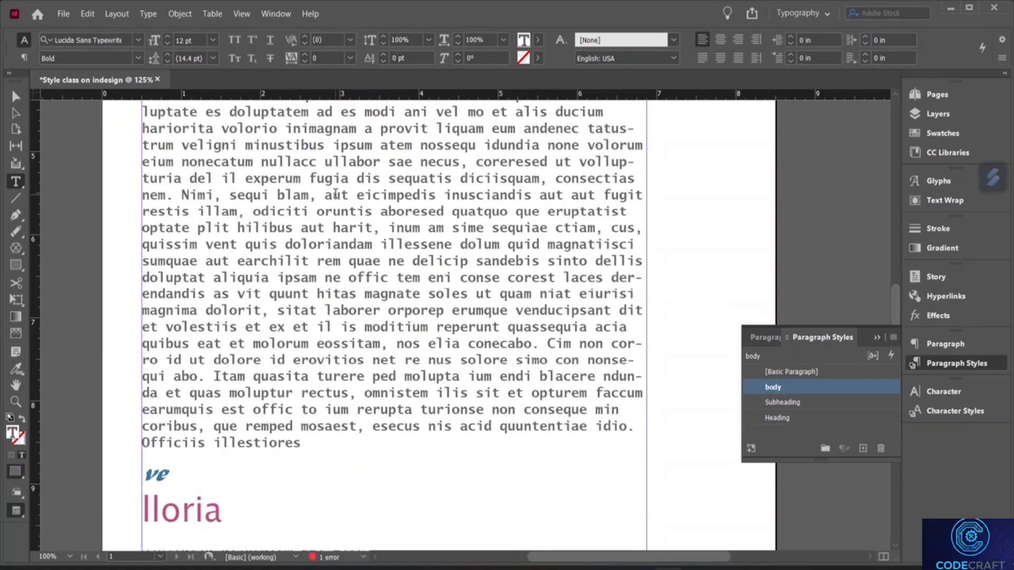
{"action": "scroll", "coordinate": [217, 309], "scroll_direction": "up", "scroll_amount": 6}
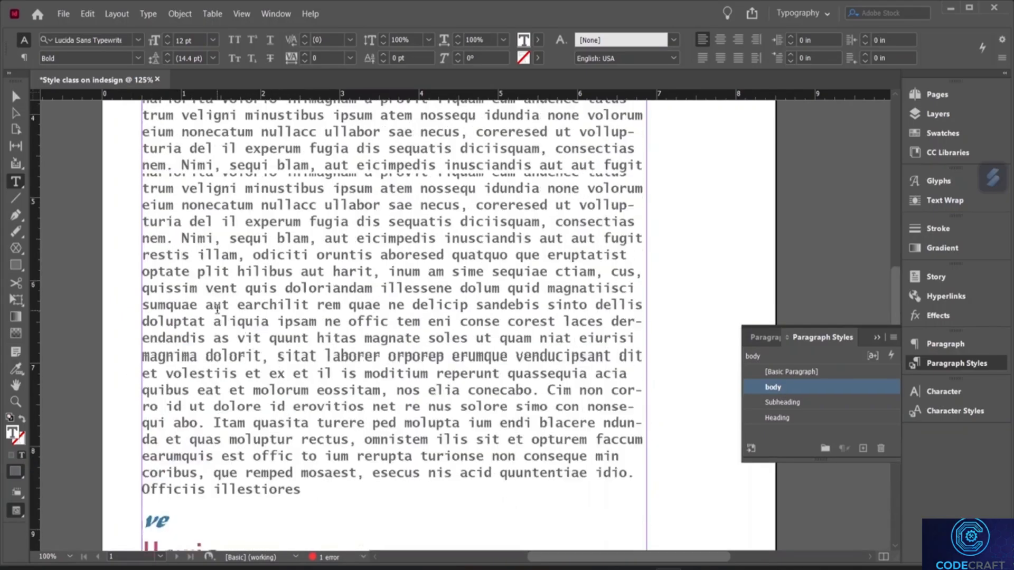
- Set the "ndende consequ" subheading to the Jokerman font at 18 pt
{"action": "scroll", "coordinate": [216, 308], "scroll_direction": "up", "scroll_amount": 5}
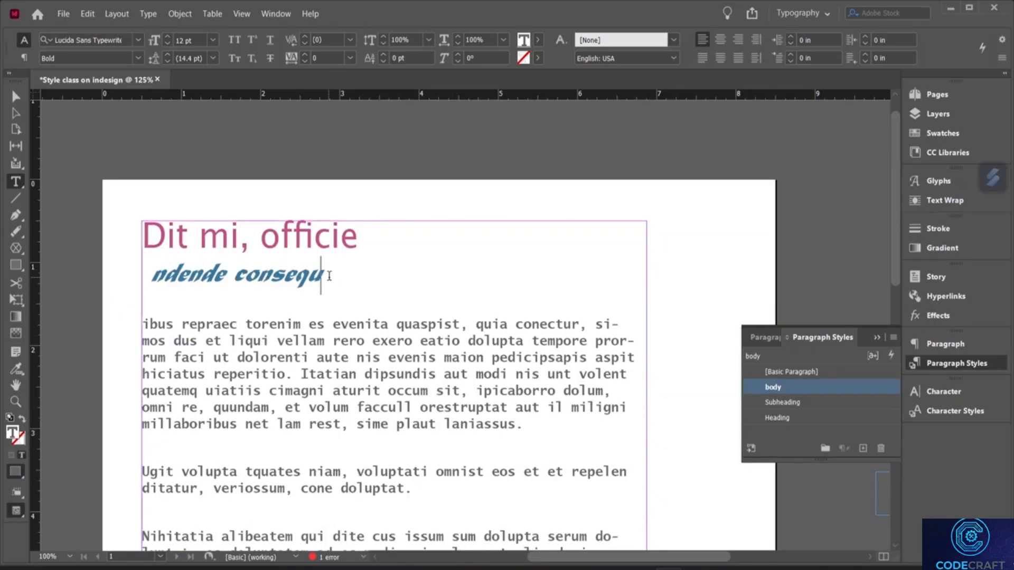
{"action": "left_click_drag", "start_coordinate": [328, 276], "coordinate": [157, 285]}
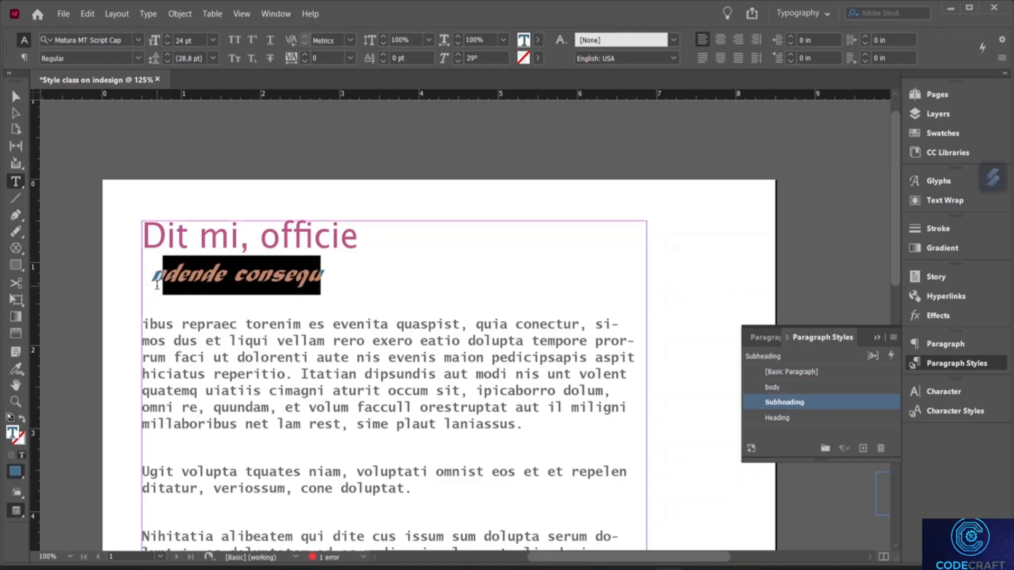
{"action": "left_click", "coordinate": [324, 275]}
{"action": "left_click_drag", "start_coordinate": [325, 275], "coordinate": [155, 290]}
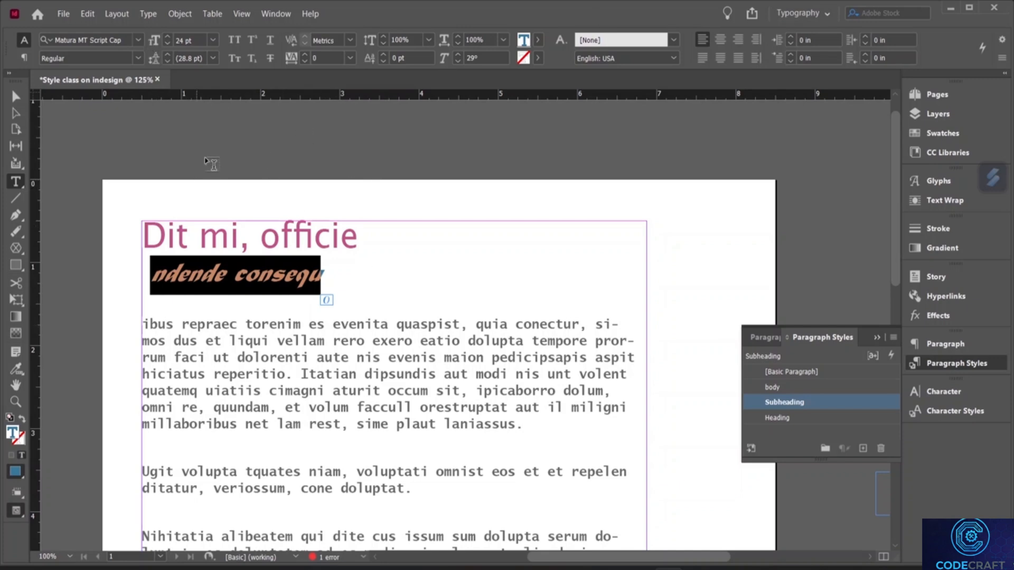
{"action": "left_click", "coordinate": [137, 40]}
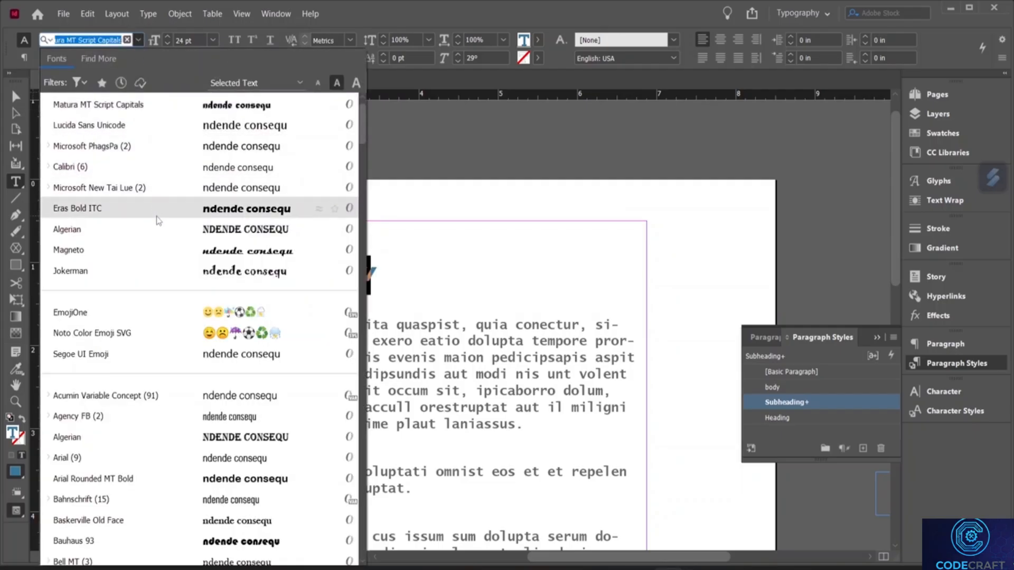
{"action": "left_click", "coordinate": [172, 275]}
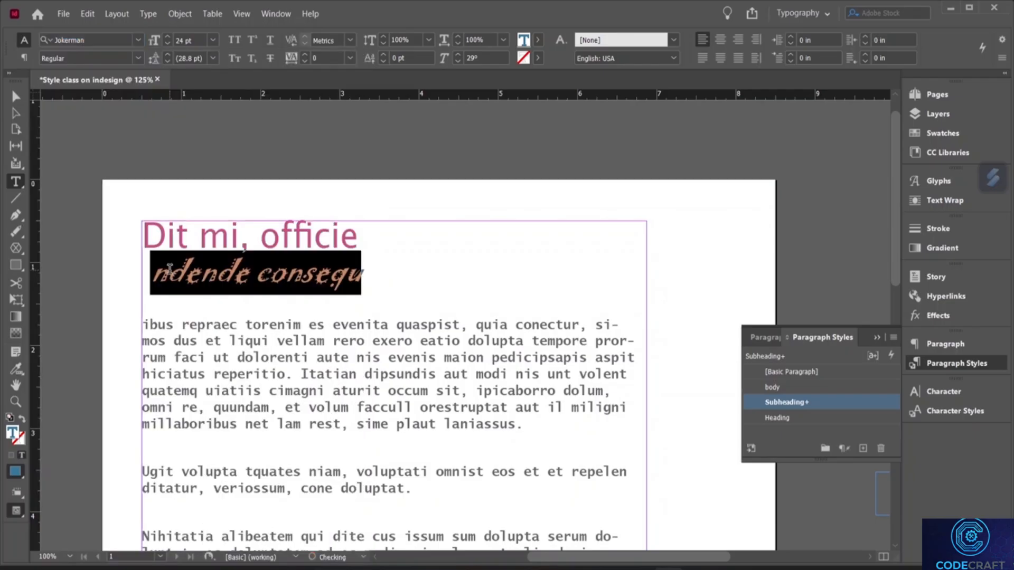
{"action": "left_click", "coordinate": [212, 40]}
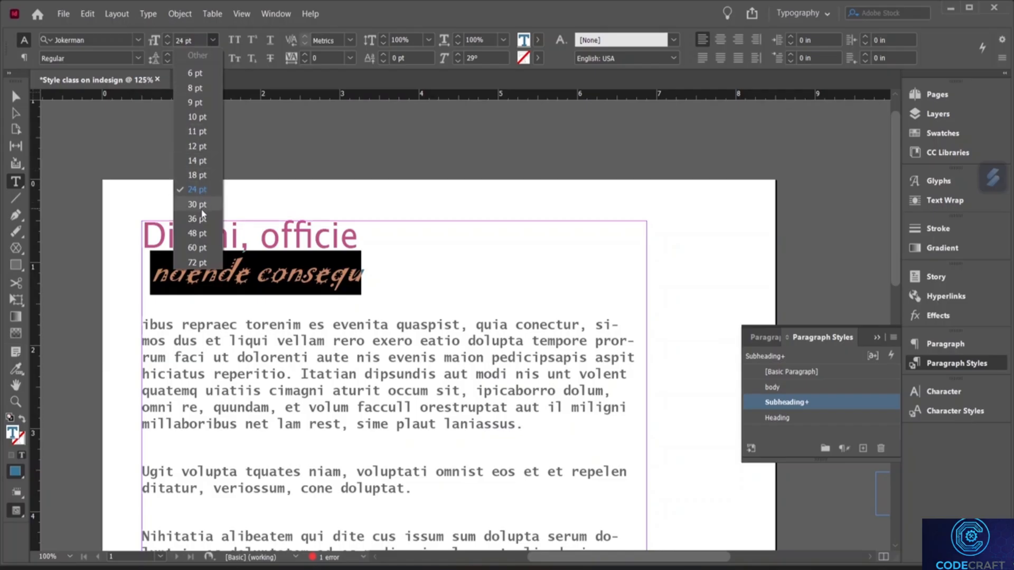
{"action": "left_click", "coordinate": [195, 176]}
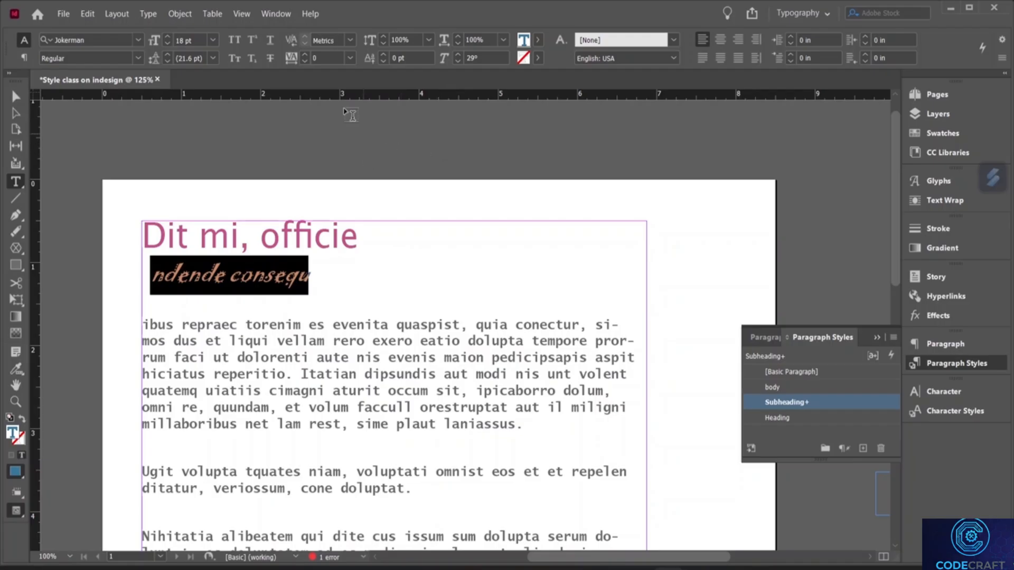
- Change the text color of the "ndende consequ" subheading to a brighter blue, hex 0093e1
{"action": "left_click", "coordinate": [537, 40]}
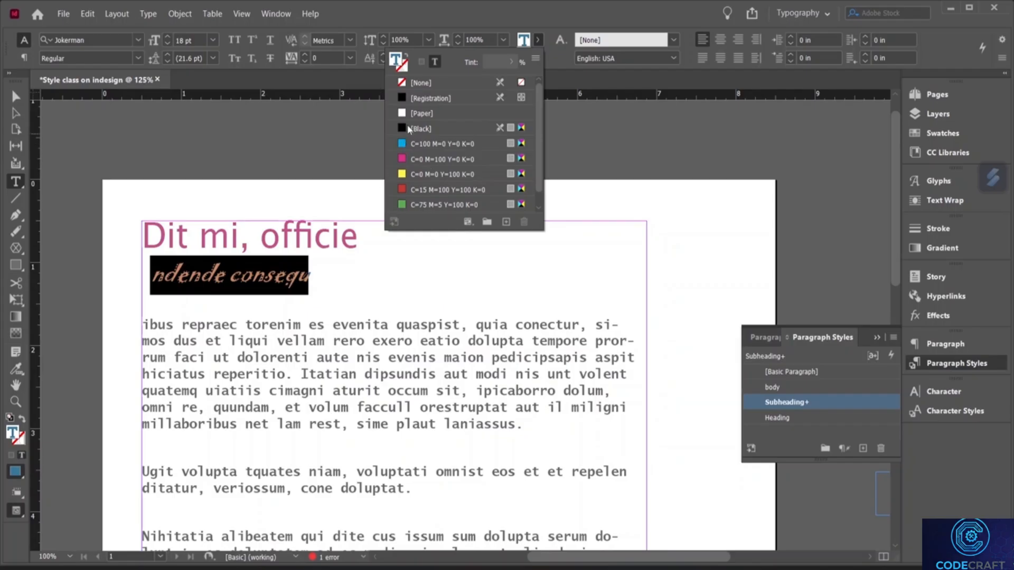
{"action": "double_click", "coordinate": [523, 40]}
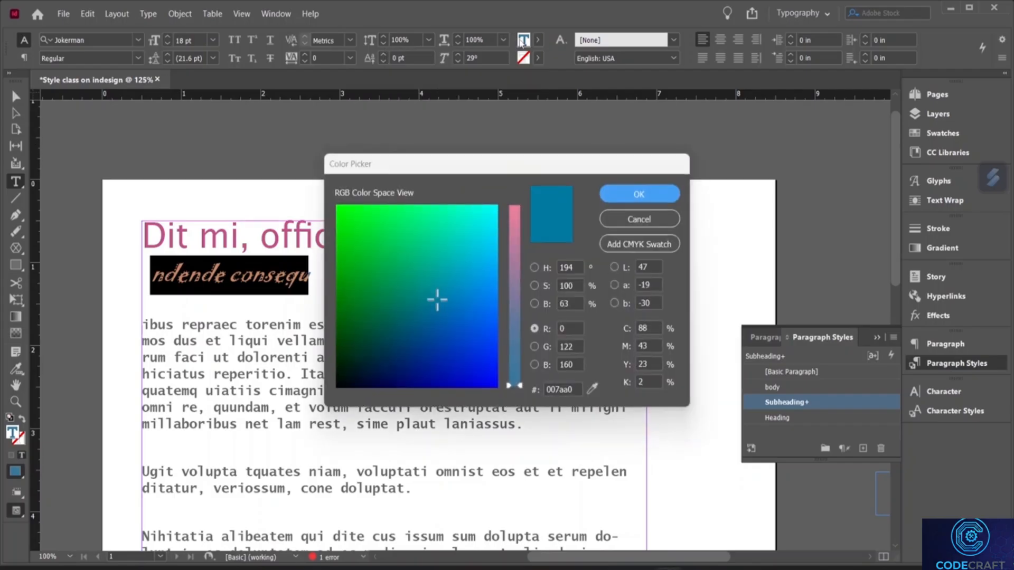
{"action": "mouse_move", "coordinate": [439, 297]}
{"action": "left_mouse_down"}
{"action": "mouse_move", "coordinate": [471, 274]}
{"action": "mouse_move", "coordinate": [479, 281]}
{"action": "left_mouse_up"}
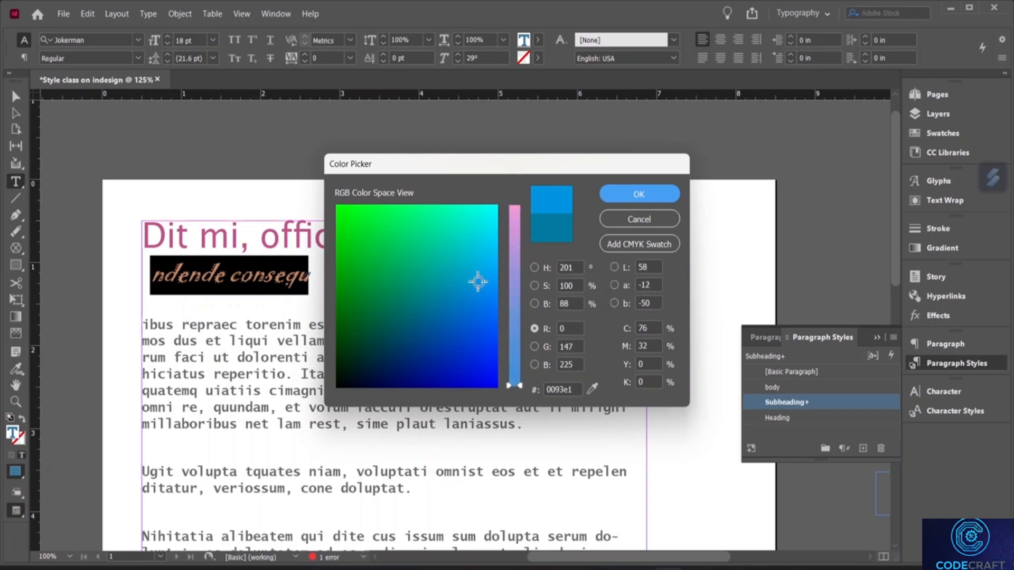
{"action": "left_click", "coordinate": [639, 194]}
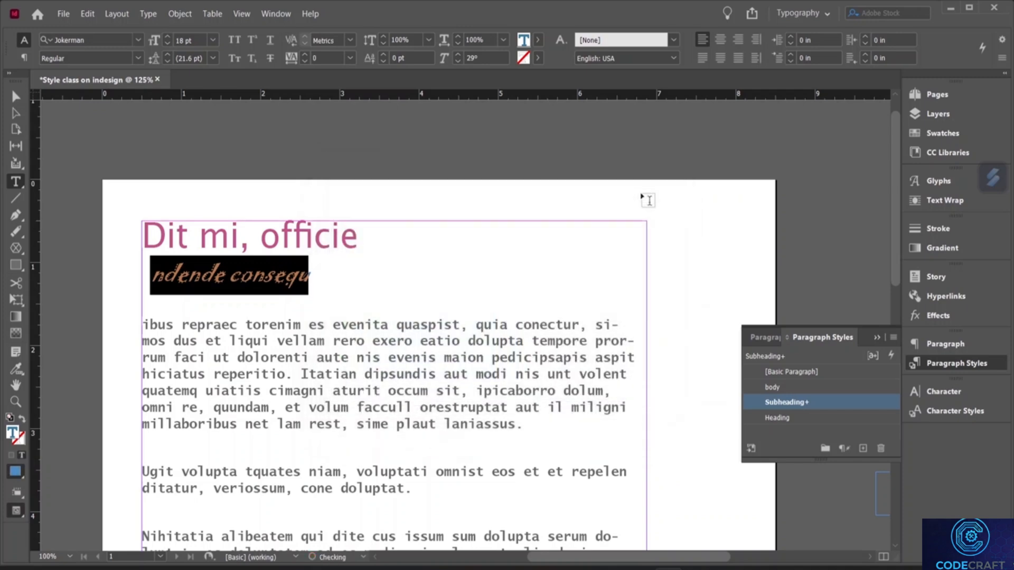
- Try redefining the Subheading paragraph style from the overridden "ndende consequ" text and check the "ve" subheading against it
{"action": "right_click", "coordinate": [790, 403]}
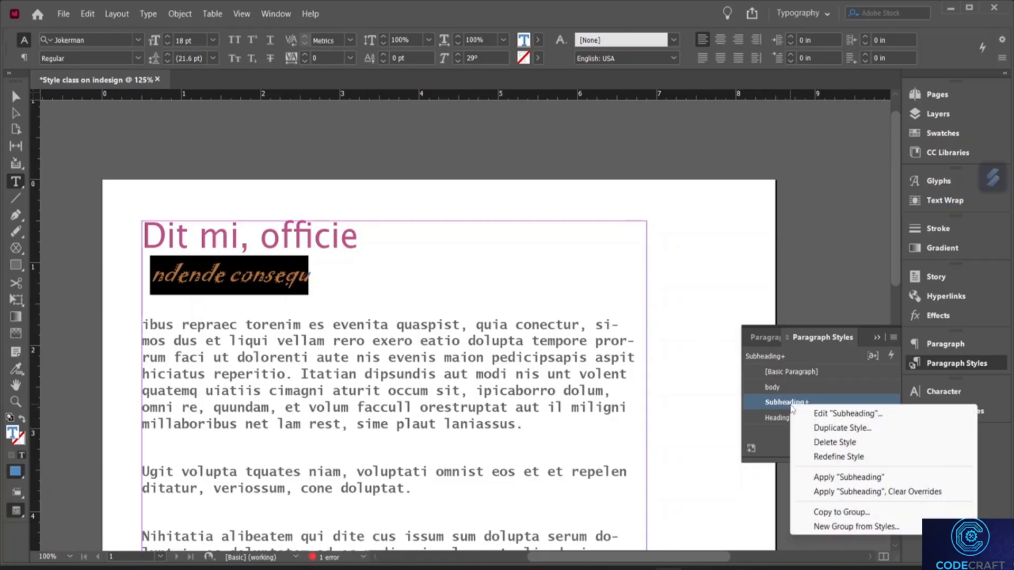
{"action": "left_click", "coordinate": [820, 458]}
{"action": "left_click", "coordinate": [352, 289]}
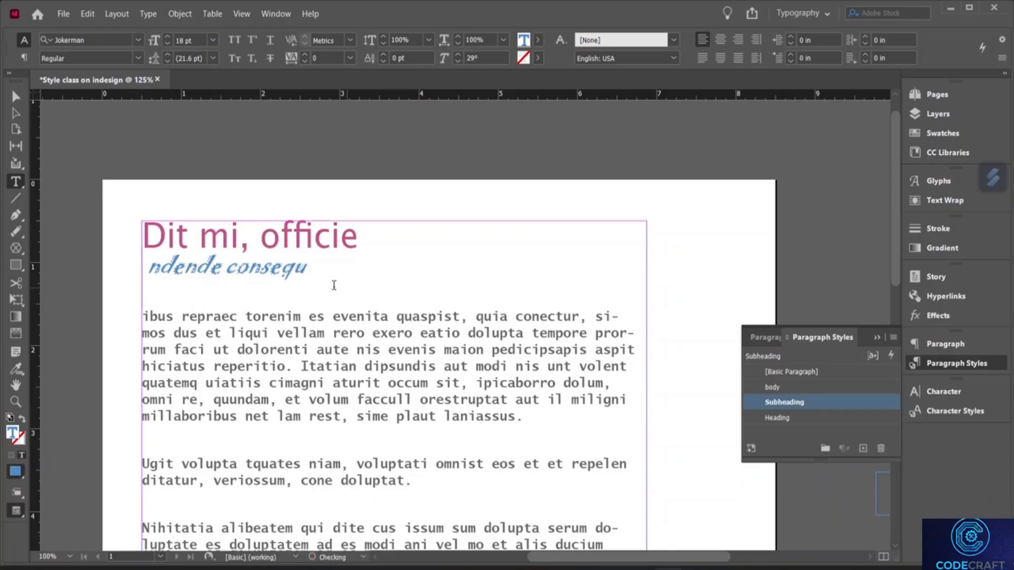
{"action": "scroll", "coordinate": [335, 283], "scroll_direction": "down", "scroll_amount": 12}
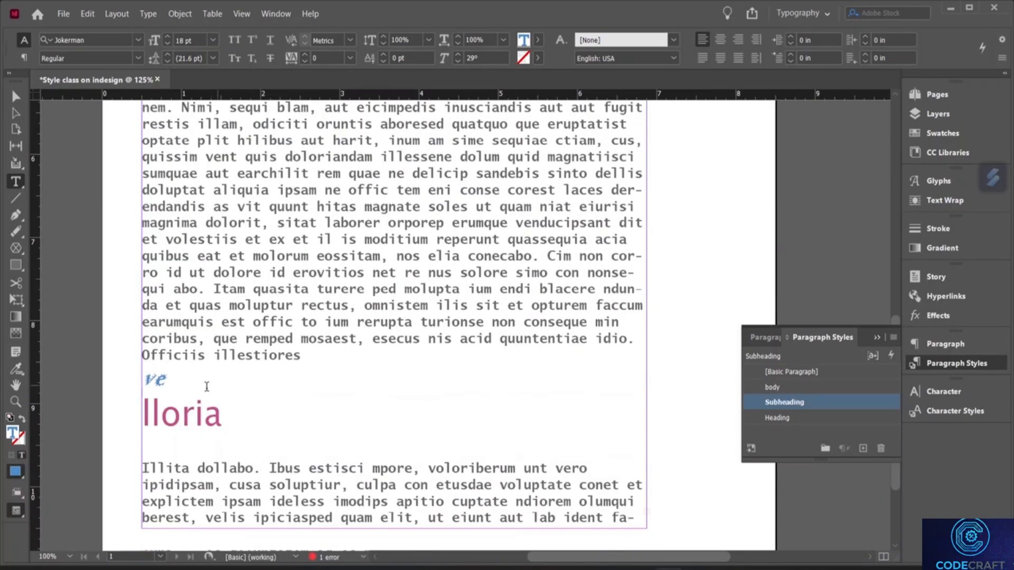
{"action": "scroll", "coordinate": [310, 376], "scroll_direction": "up", "scroll_amount": 3}
{"action": "scroll", "coordinate": [310, 376], "scroll_direction": "up", "scroll_amount": 10}
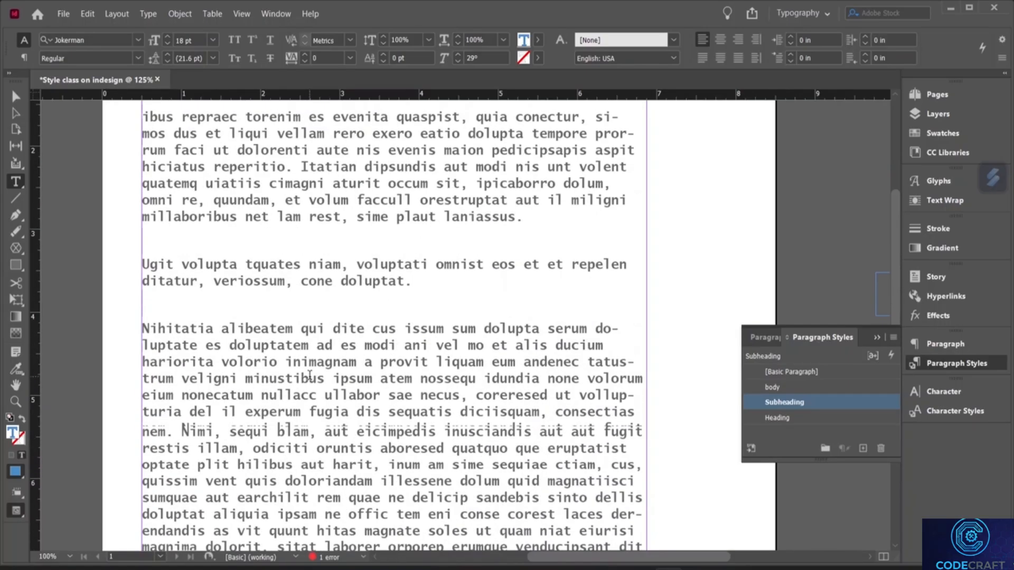
{"action": "scroll", "coordinate": [545, 268], "scroll_direction": "up", "scroll_amount": 10}
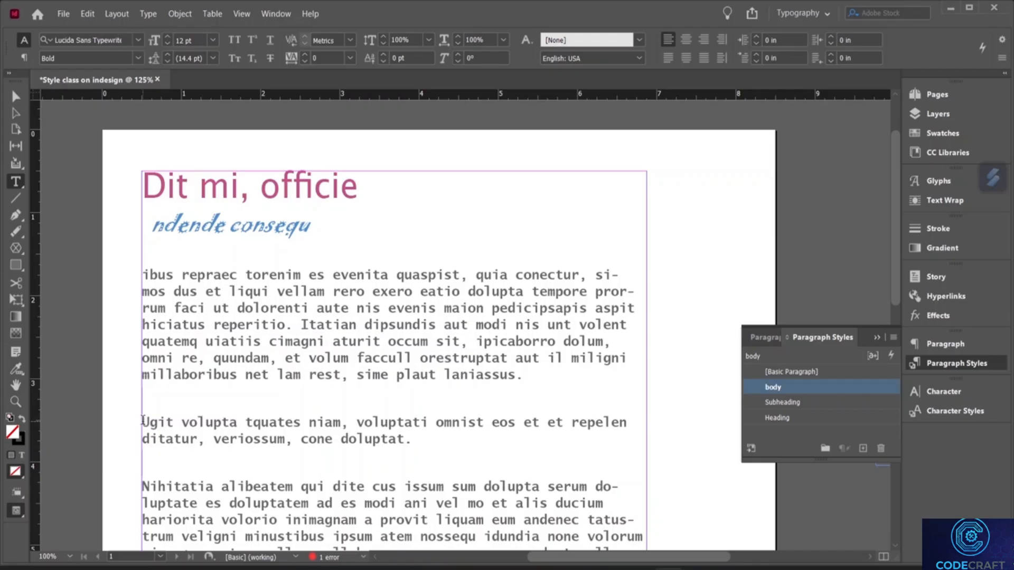
- Select the "Ugit volupta" paragraph and examine the body style's indent and spacing options without changing them
{"action": "left_click_drag", "start_coordinate": [141, 421], "coordinate": [650, 452]}
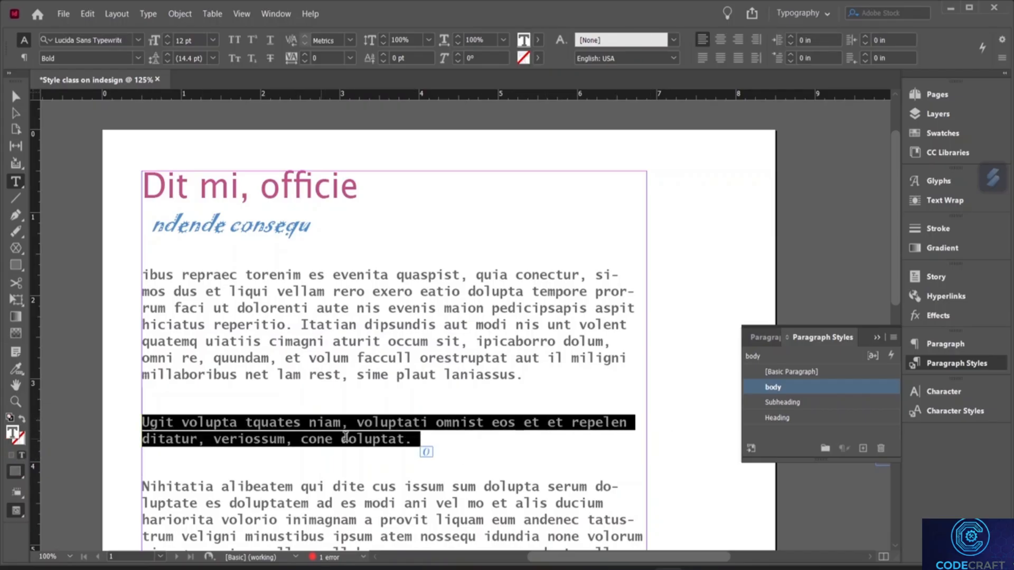
{"action": "double_click", "coordinate": [778, 389]}
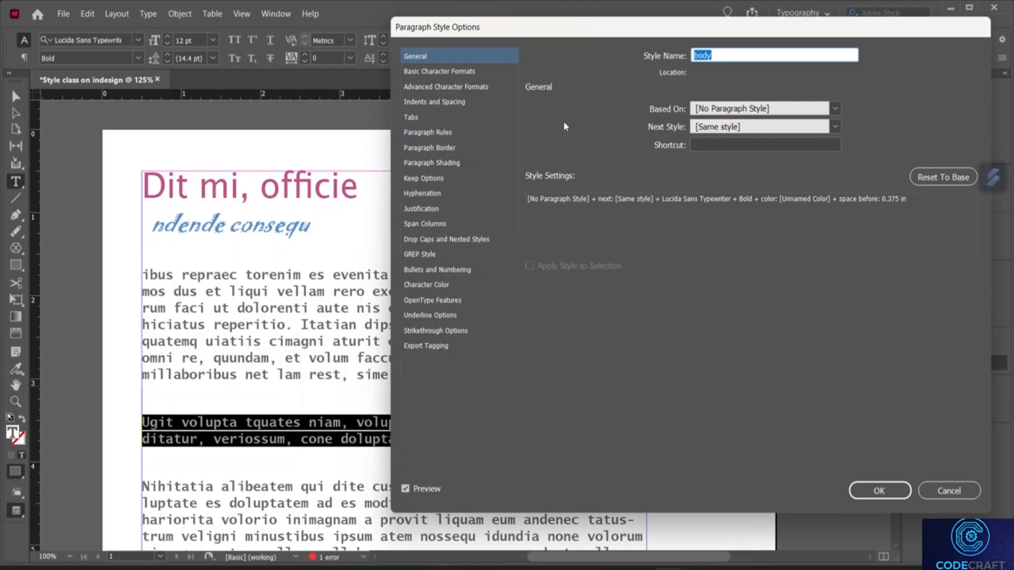
{"action": "left_click", "coordinate": [447, 103]}
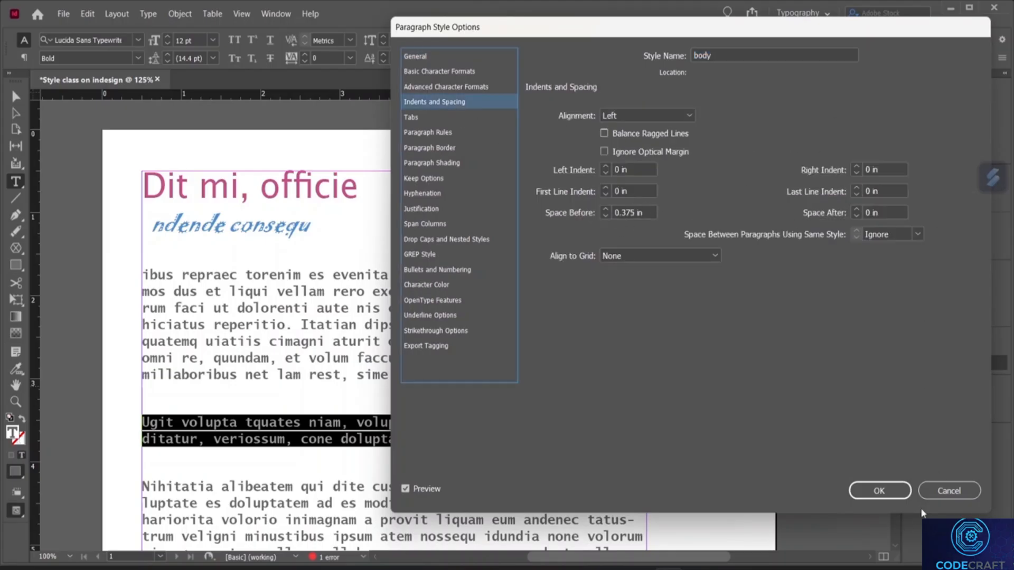
{"action": "left_click", "coordinate": [947, 490]}
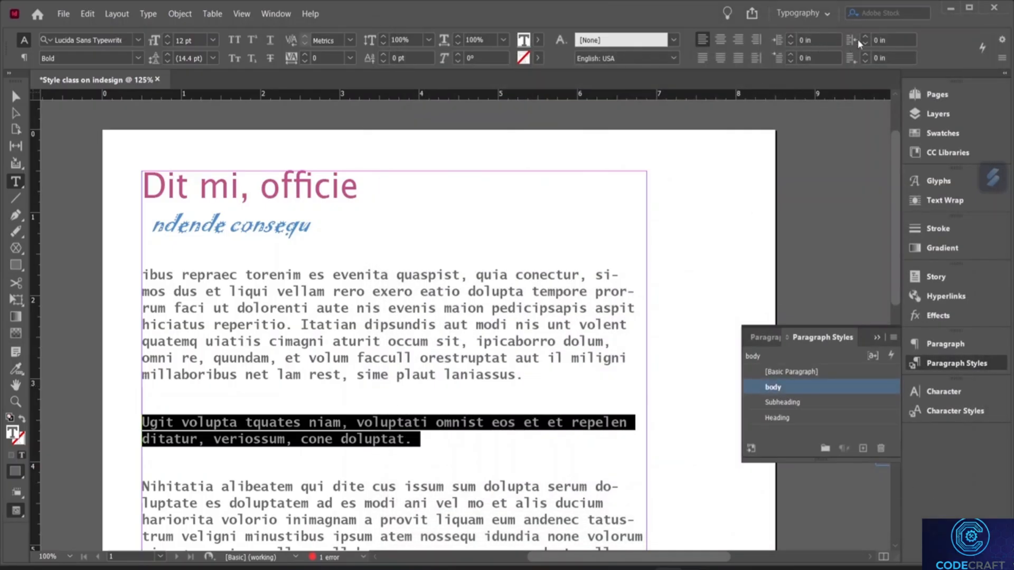
- Indent the "Ugit volupta" paragraph 0.375 in from the left and 0.3125 in from the right
{"action": "left_click", "coordinate": [790, 37]}
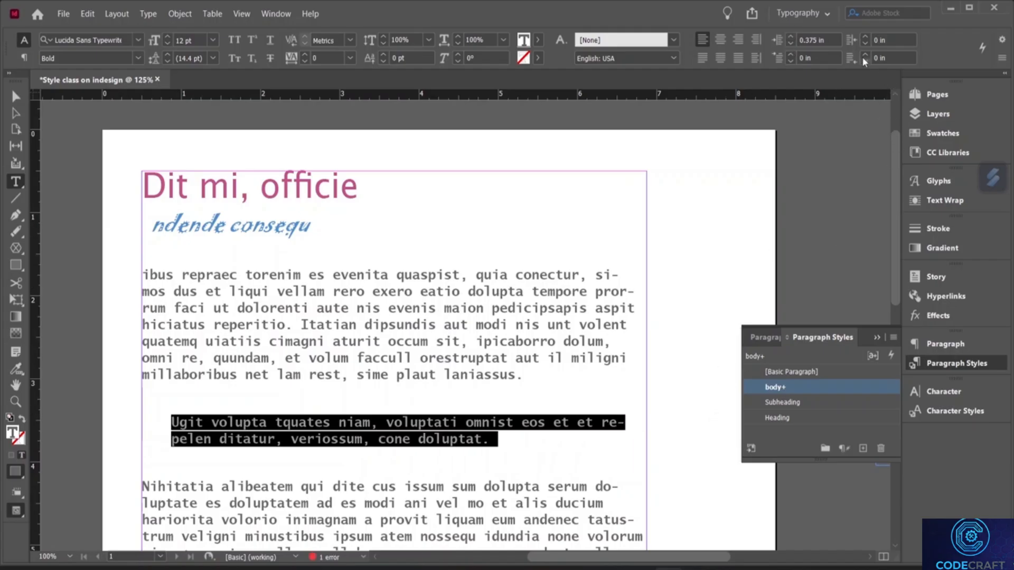
{"action": "left_click", "coordinate": [864, 37]}
{"action": "left_click", "coordinate": [864, 37]}
{"action": "left_click", "coordinate": [864, 37]}
{"action": "left_click", "coordinate": [864, 37]}
{"action": "left_click", "coordinate": [864, 37]}
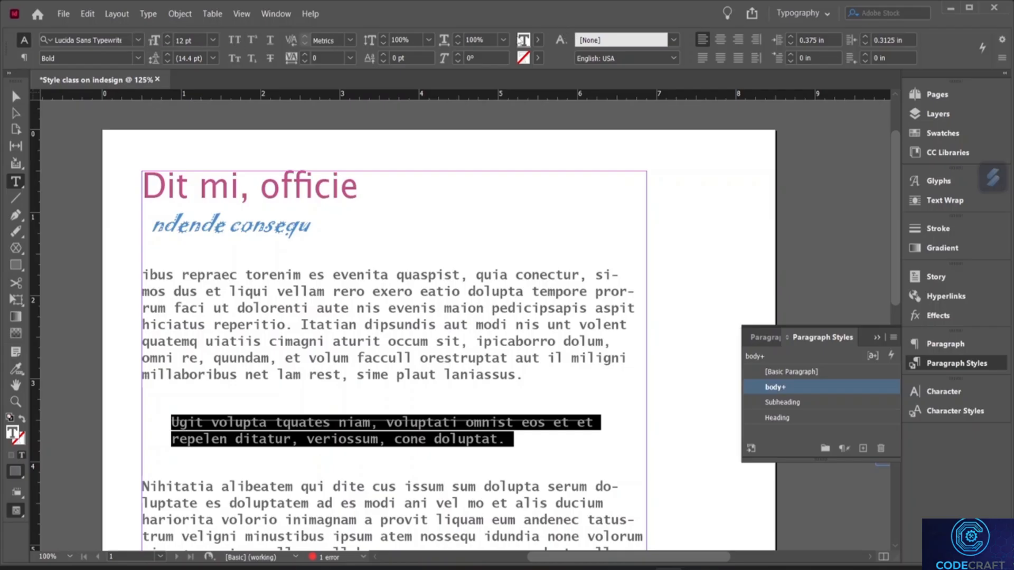
- Color the "Ugit volupta" paragraph green, hex 62ce95, and set its font style to Bold Oblique
{"action": "double_click", "coordinate": [523, 41]}
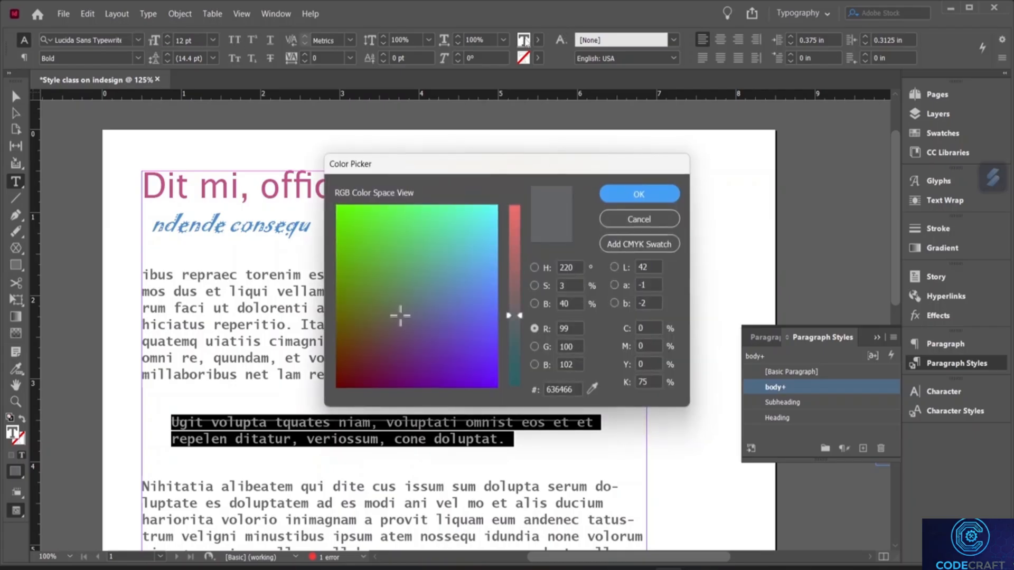
{"action": "left_click", "coordinate": [429, 240]}
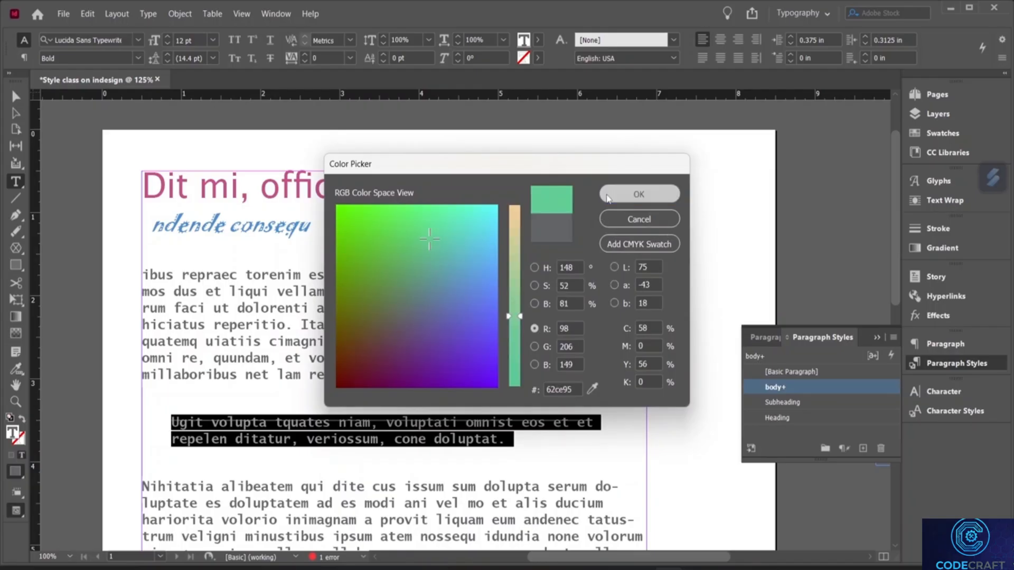
{"action": "left_click", "coordinate": [607, 198]}
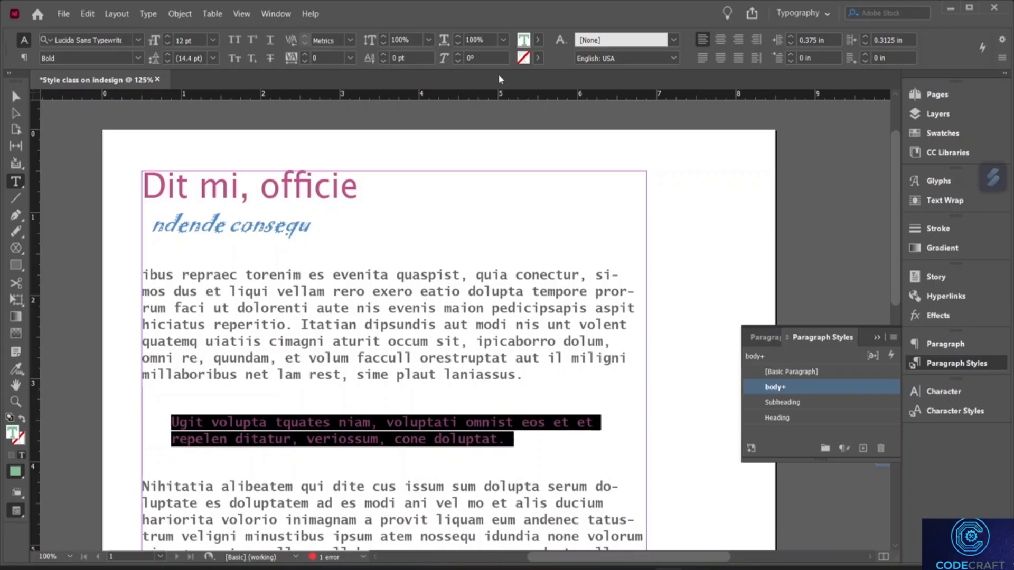
{"action": "left_click", "coordinate": [135, 58]}
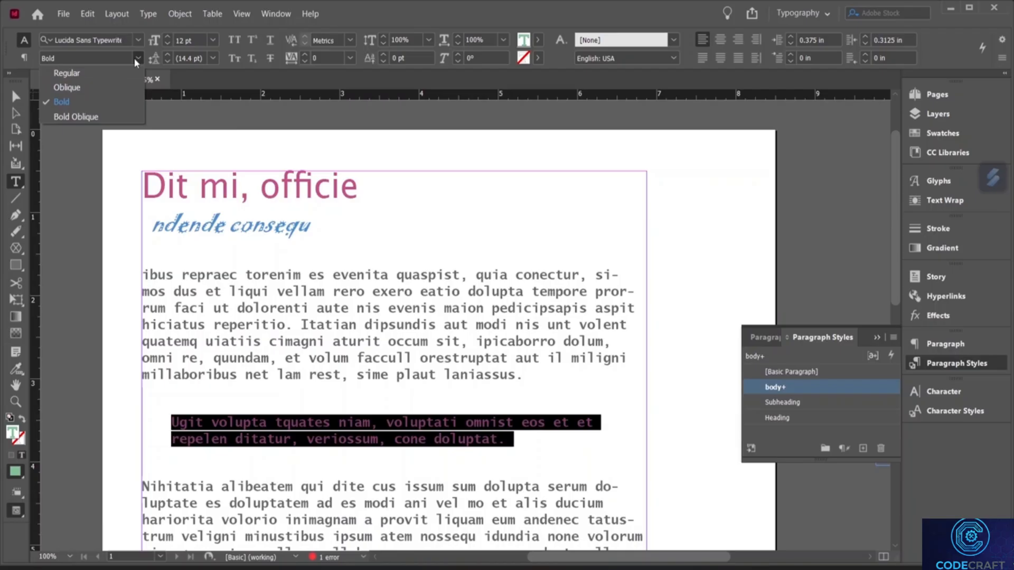
{"action": "left_click", "coordinate": [113, 116]}
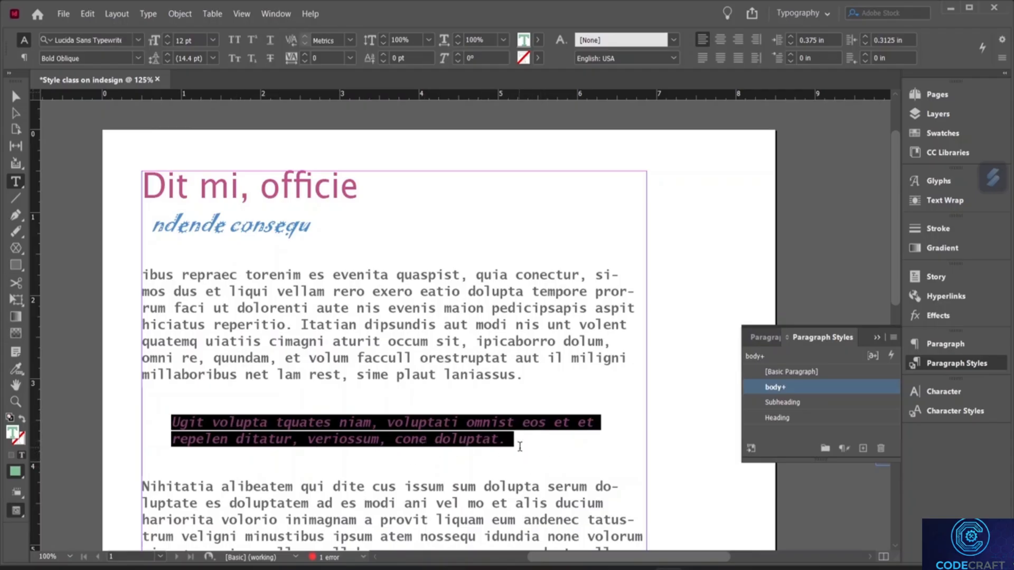
- Try redefining the body paragraph style from the overridden "Ugit volupta" paragraph, and undo it
{"action": "right_click", "coordinate": [779, 392]}
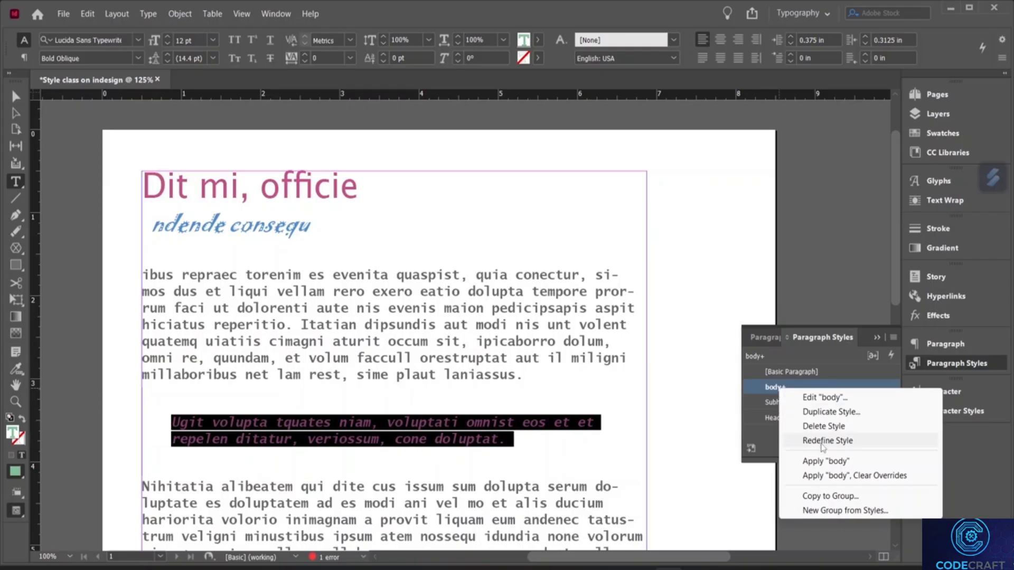
{"action": "left_click", "coordinate": [822, 443]}
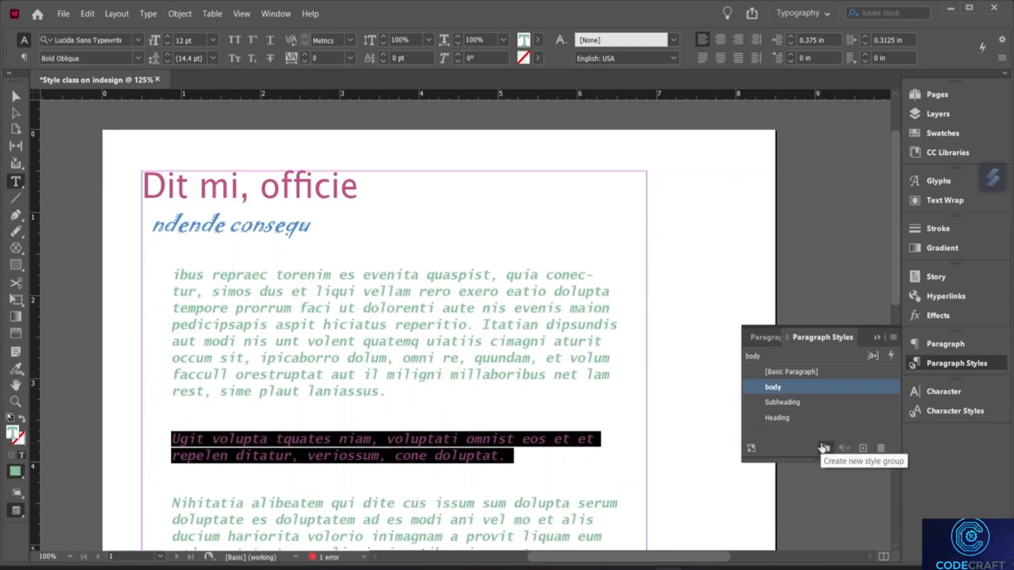
{"action": "key", "text": "ctrl+z"}
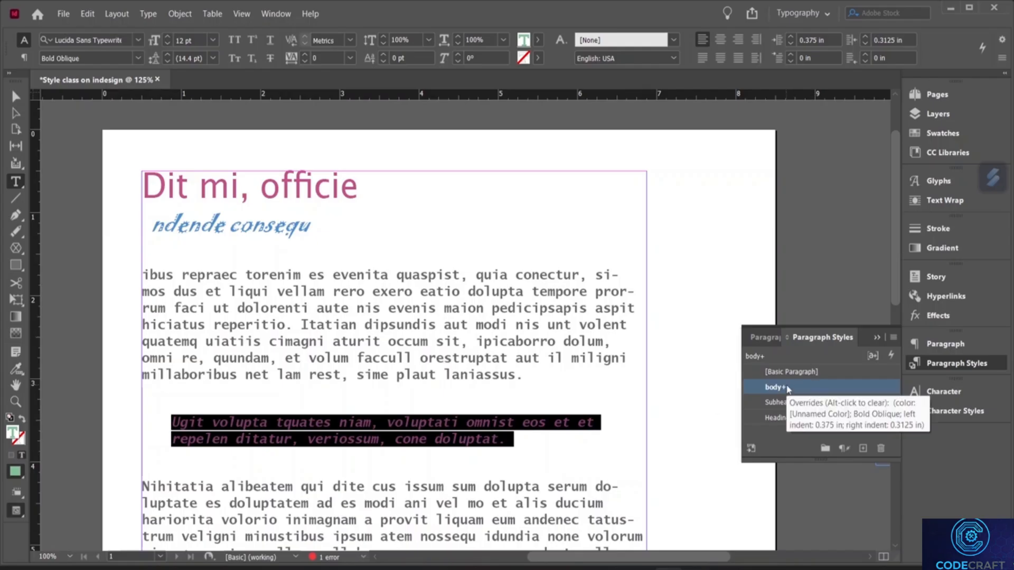
- Create a new paragraph style based on the overridden "Ugit volupta" paragraph, name it INDENT, and apply it to that paragraph
{"action": "left_click", "coordinate": [862, 450]}
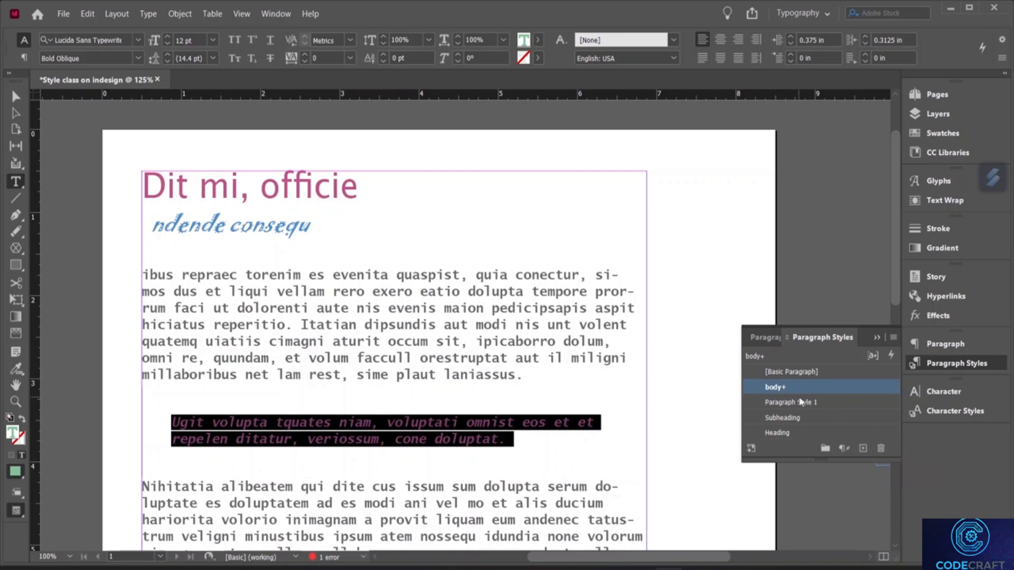
{"action": "double_click", "coordinate": [801, 403]}
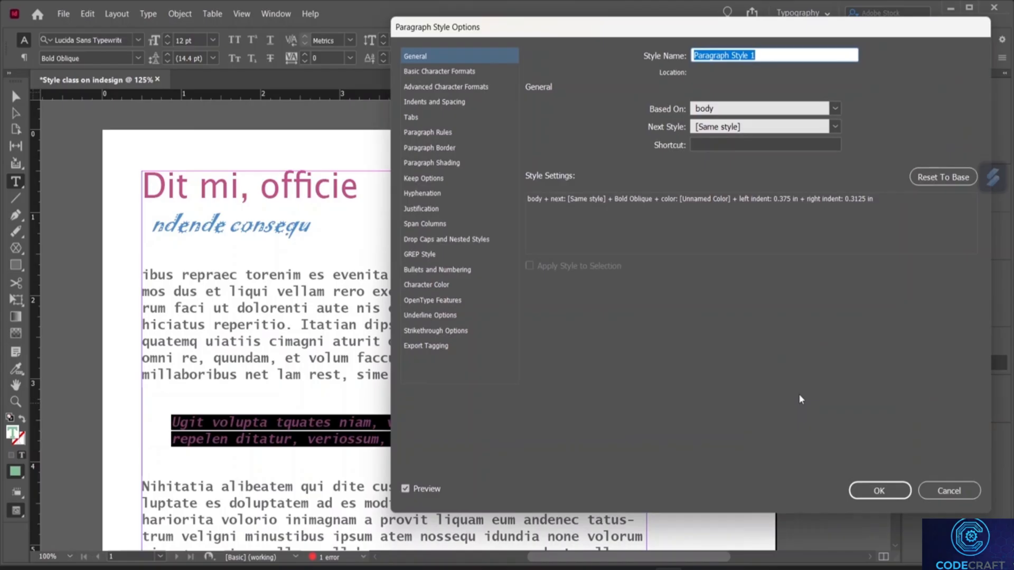
{"action": "type", "text": "IND"}
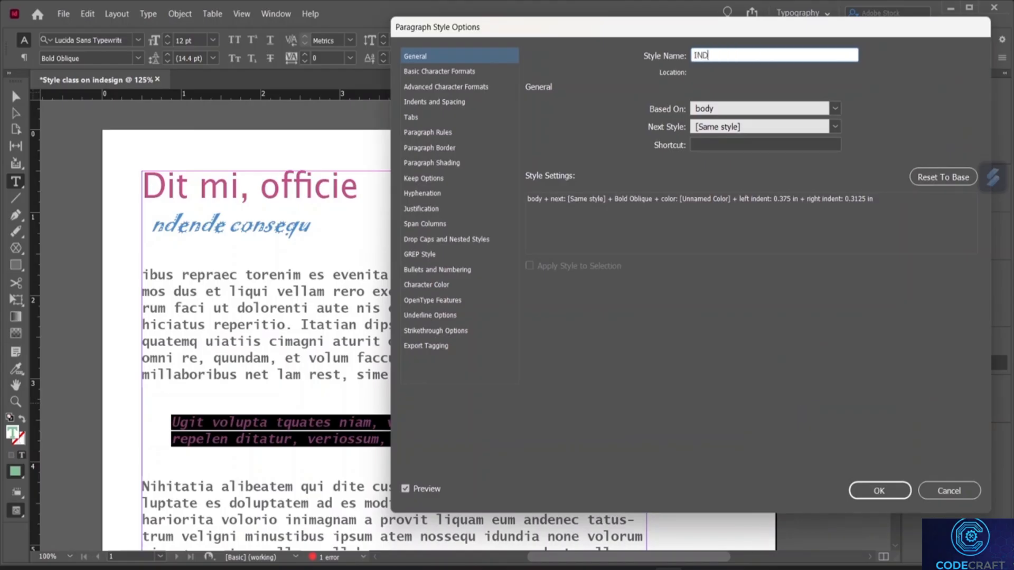
{"action": "type", "text": "ENT"}
{"action": "left_click", "coordinate": [887, 496]}
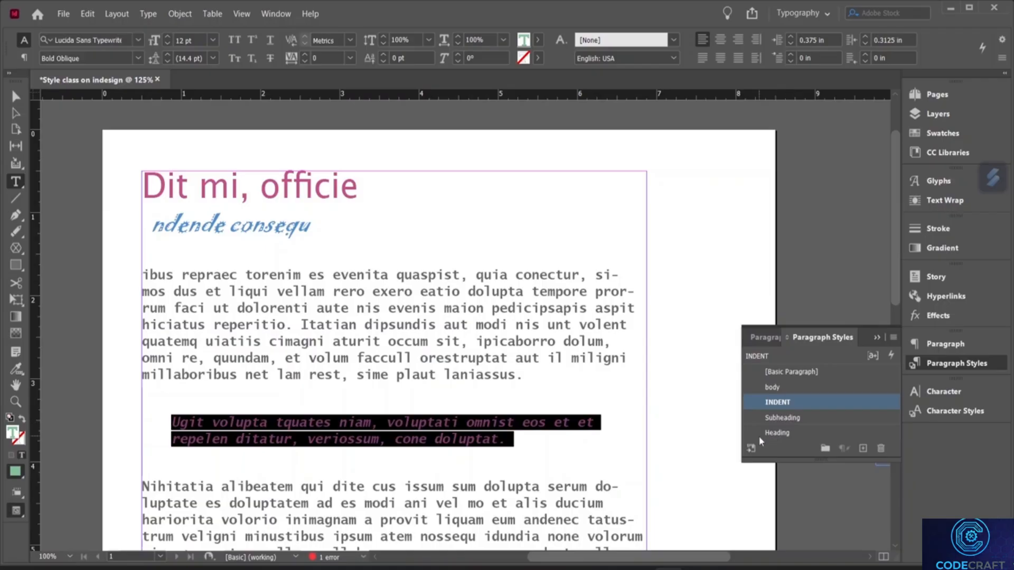
{"action": "scroll", "coordinate": [533, 467], "scroll_direction": "down", "scroll_amount": 3}
{"action": "scroll", "coordinate": [552, 453], "scroll_direction": "down", "scroll_amount": 7}
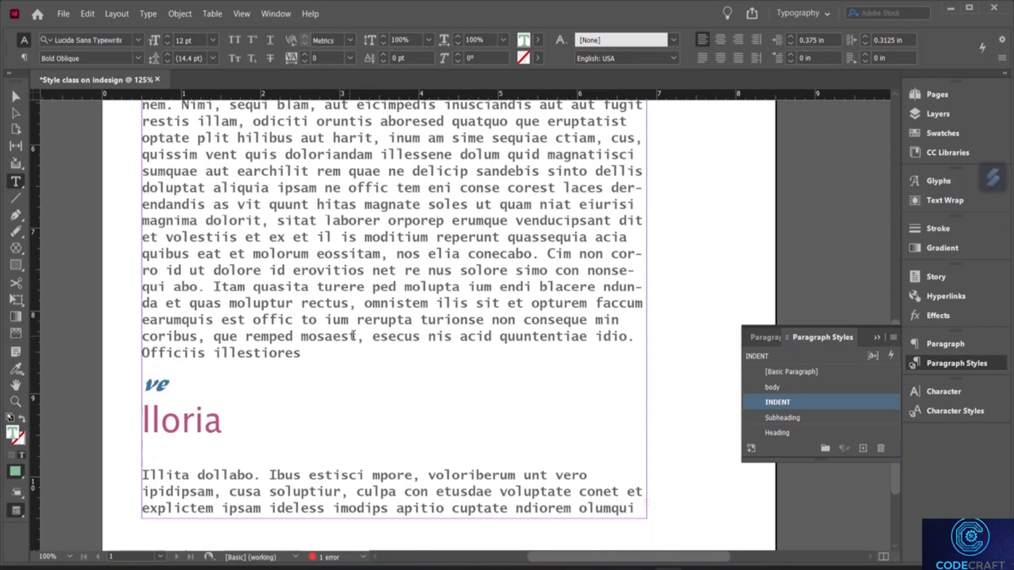
- Split the long body paragraph before "esecus nis acid" to start a new paragraph there
{"action": "left_click", "coordinate": [394, 349]}
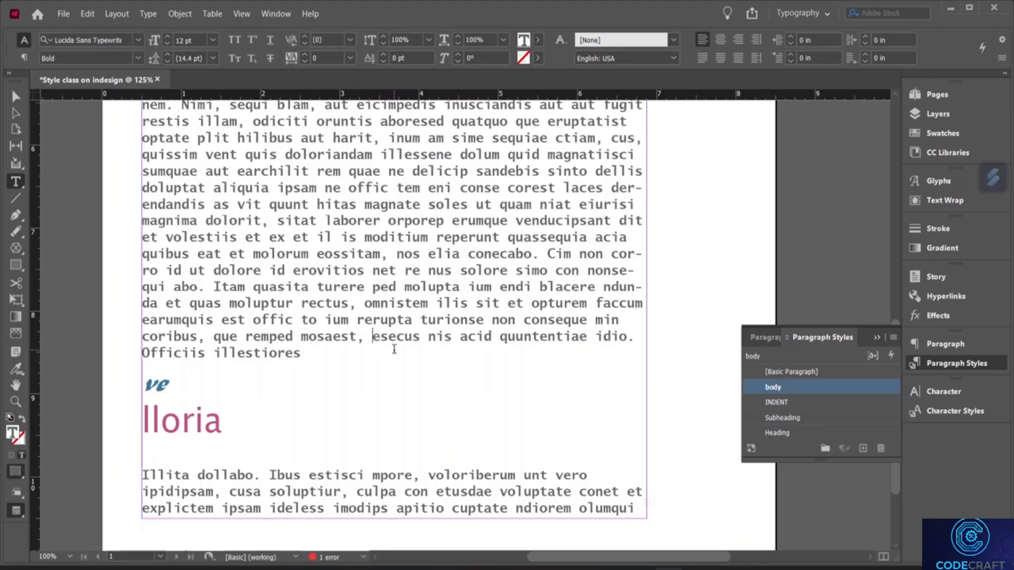
{"action": "key", "text": "Return"}
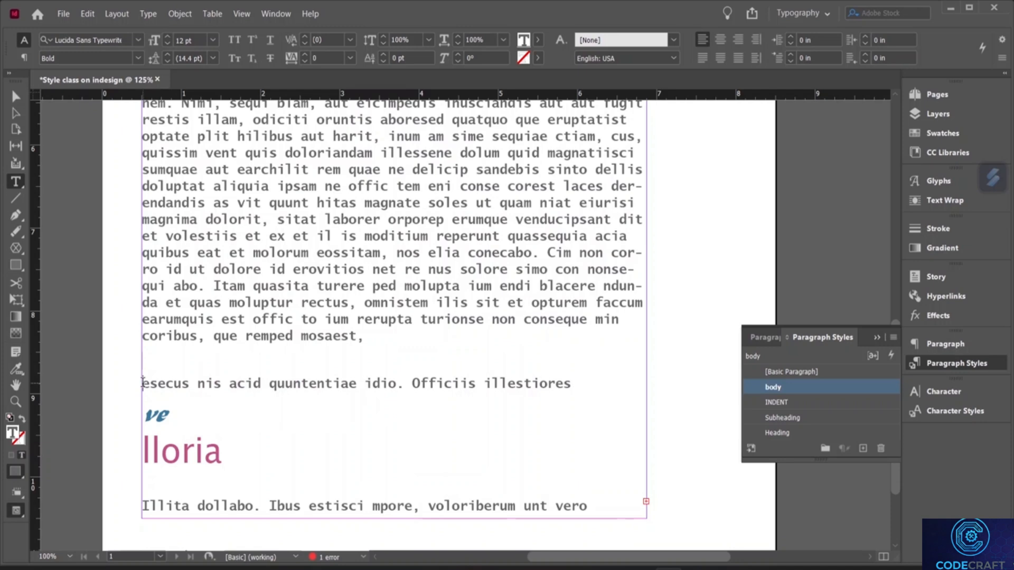
{"action": "left_click_drag", "start_coordinate": [144, 385], "coordinate": [435, 380]}
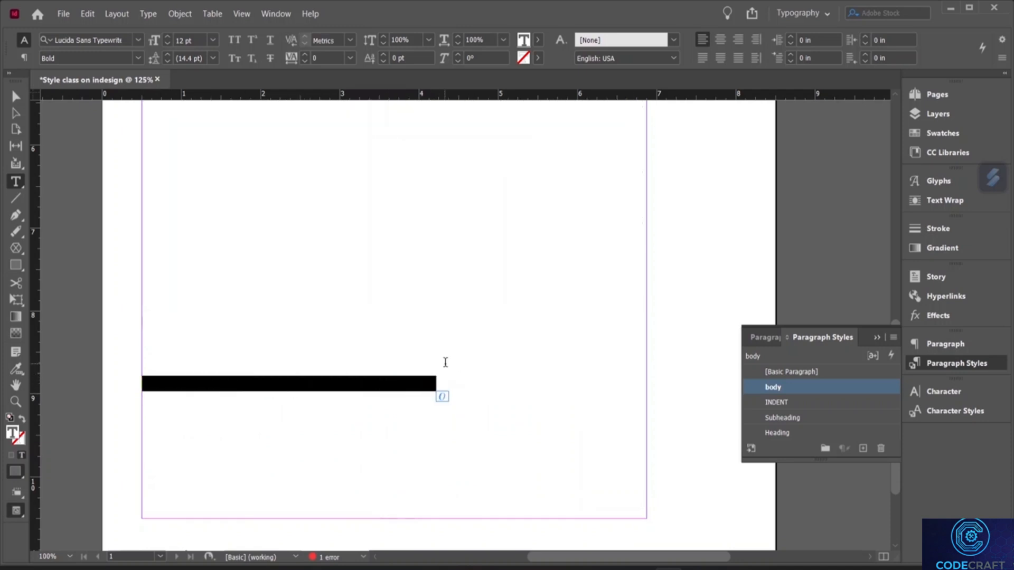
{"action": "key", "text": "ctrl+z"}
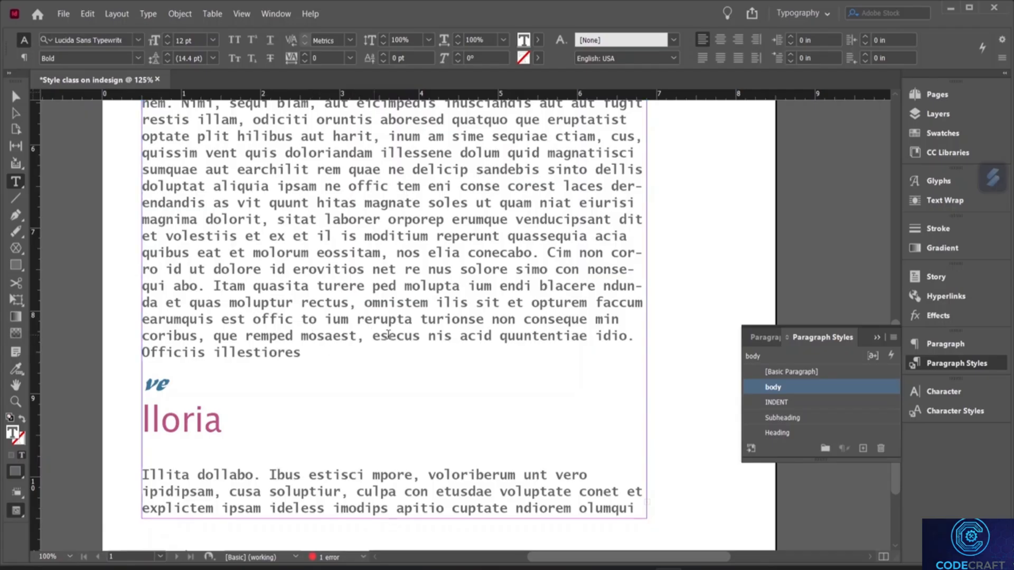
{"action": "key", "text": "Return"}
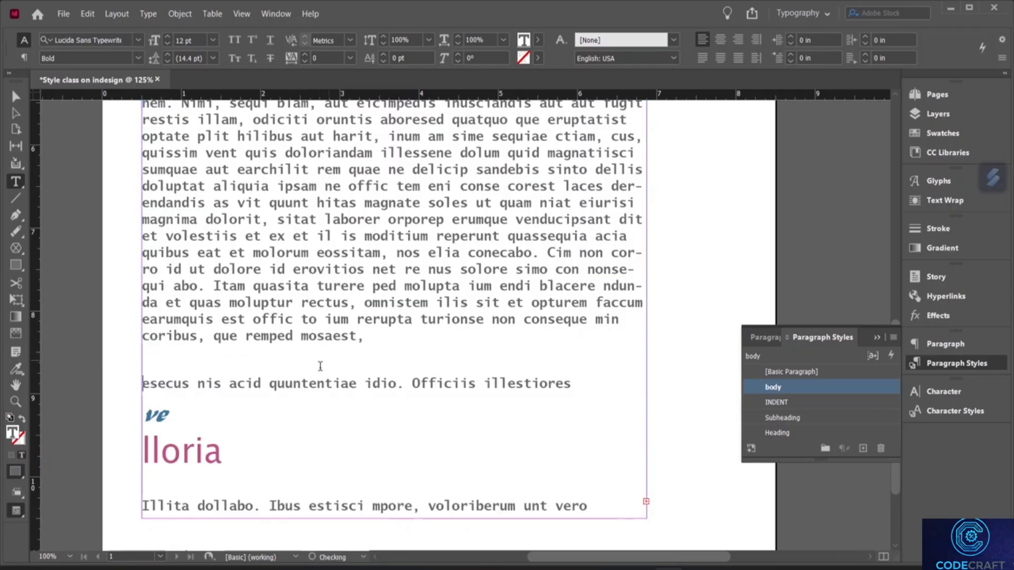
- Apply the INDENT paragraph style to the new "esecus nis acid" paragraph
{"action": "triple_click", "coordinate": [243, 350]}
{"action": "left_click", "coordinate": [526, 370]}
{"action": "left_click_drag", "start_coordinate": [571, 385], "coordinate": [249, 383]}
{"action": "left_click", "coordinate": [416, 394]}
{"action": "left_click_drag", "start_coordinate": [573, 388], "coordinate": [129, 384]}
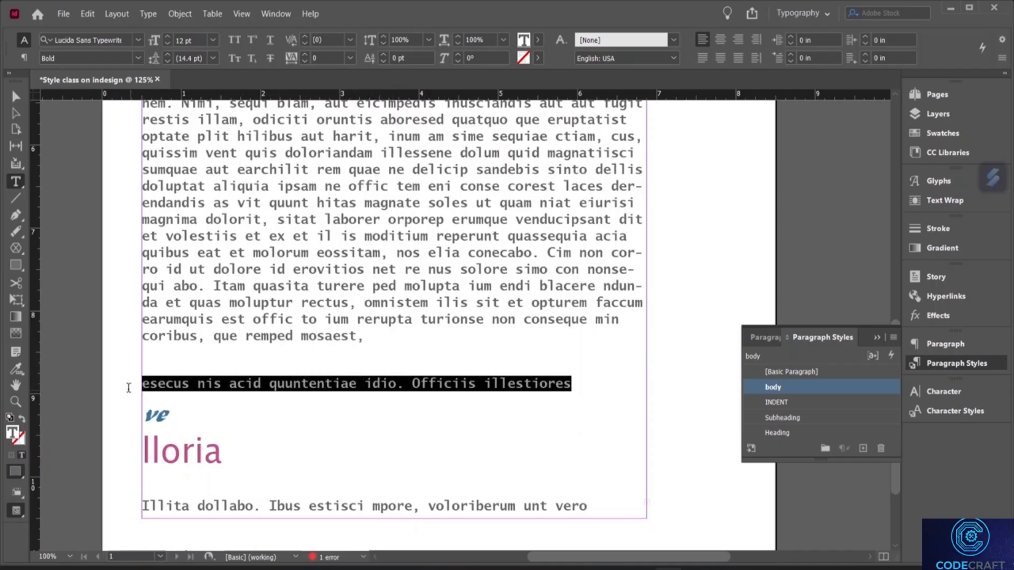
{"action": "left_click", "coordinate": [775, 402]}
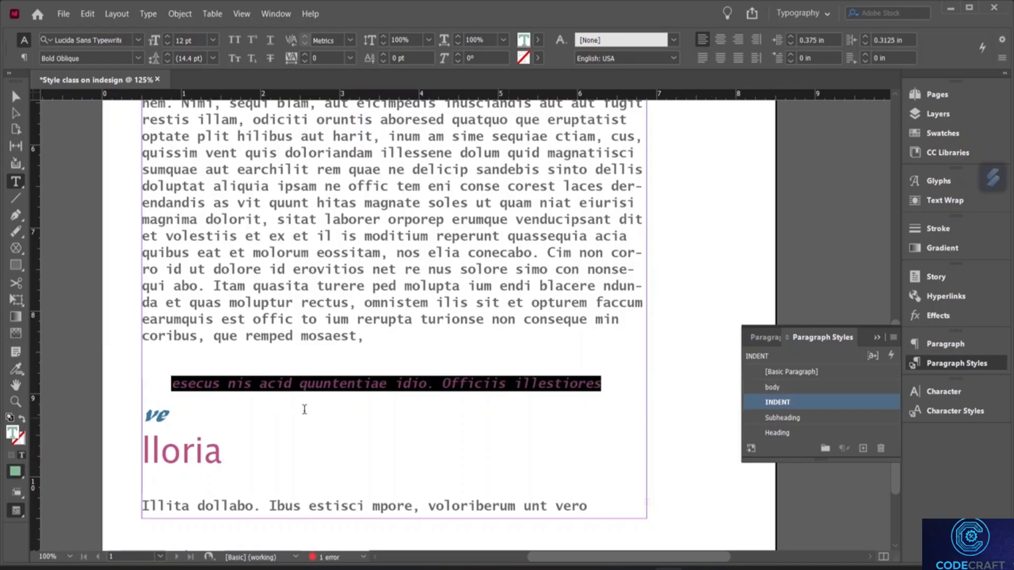
{"action": "left_click", "coordinate": [269, 414]}
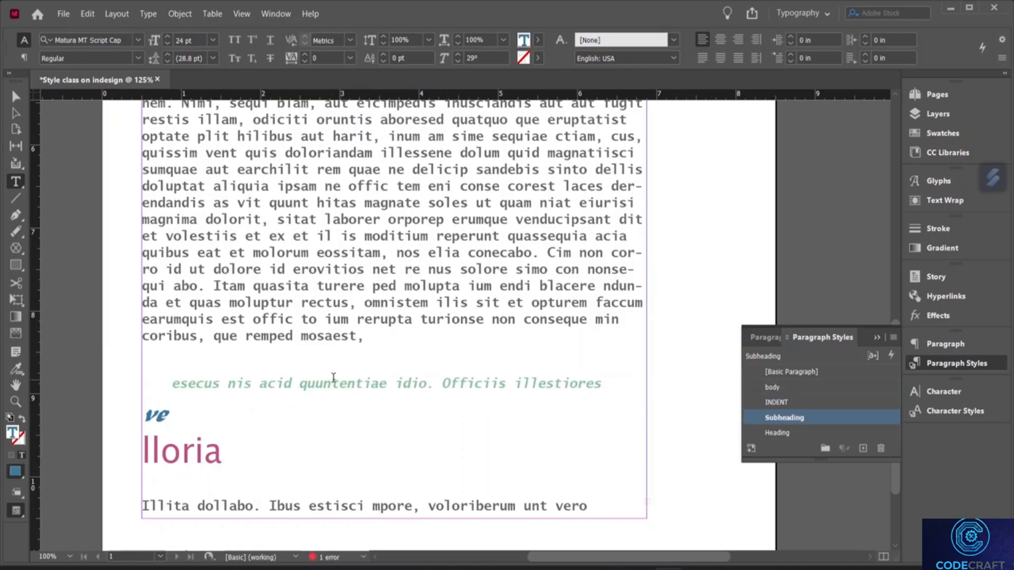
- Create a new style group among the paragraph styles, keeping its default name
{"action": "scroll", "coordinate": [396, 364], "scroll_direction": "up", "scroll_amount": 5}
{"action": "scroll", "coordinate": [397, 366], "scroll_direction": "up", "scroll_amount": 6}
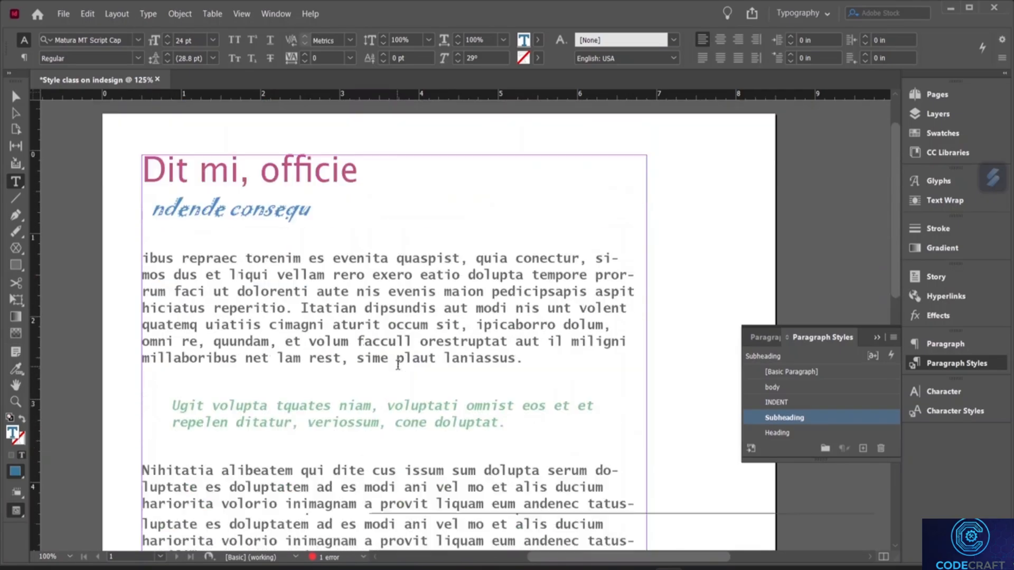
{"action": "scroll", "coordinate": [401, 364], "scroll_direction": "down", "scroll_amount": 12}
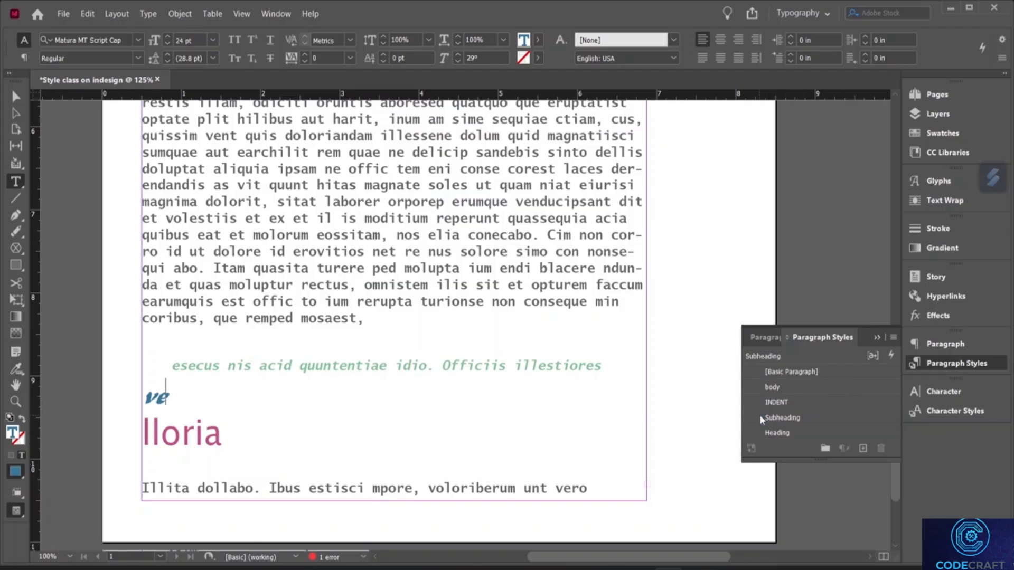
{"action": "left_click", "coordinate": [780, 433], "text": "shift"}
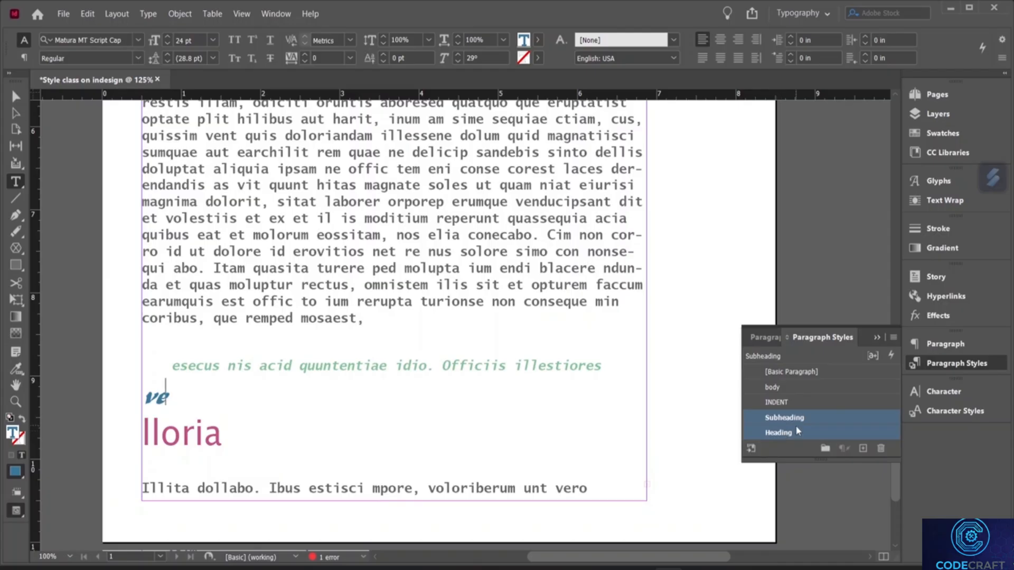
{"action": "left_click", "coordinate": [825, 450]}
{"action": "scroll", "coordinate": [814, 419], "scroll_direction": "down", "scroll_amount": 1}
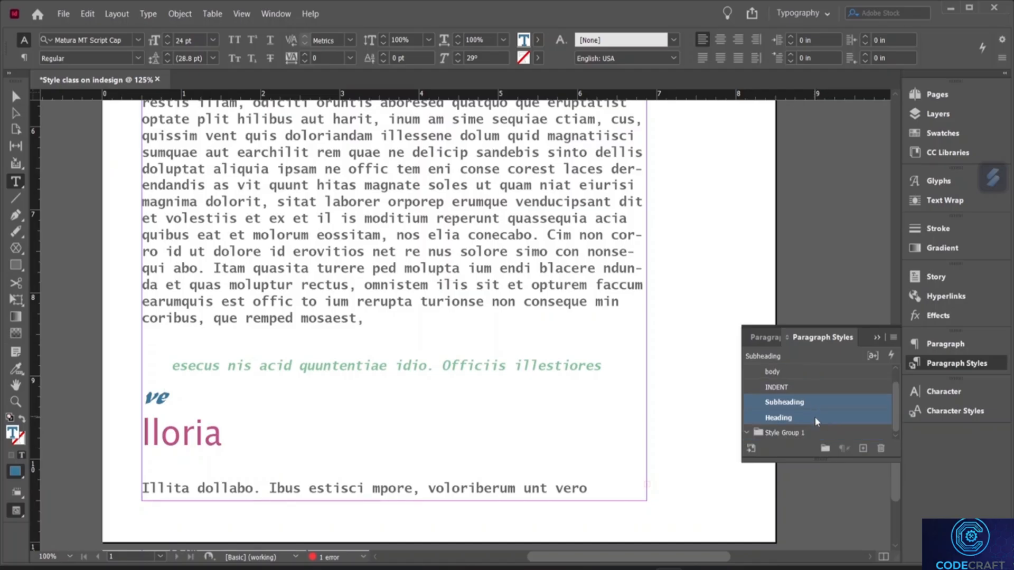
{"action": "left_click", "coordinate": [777, 434]}
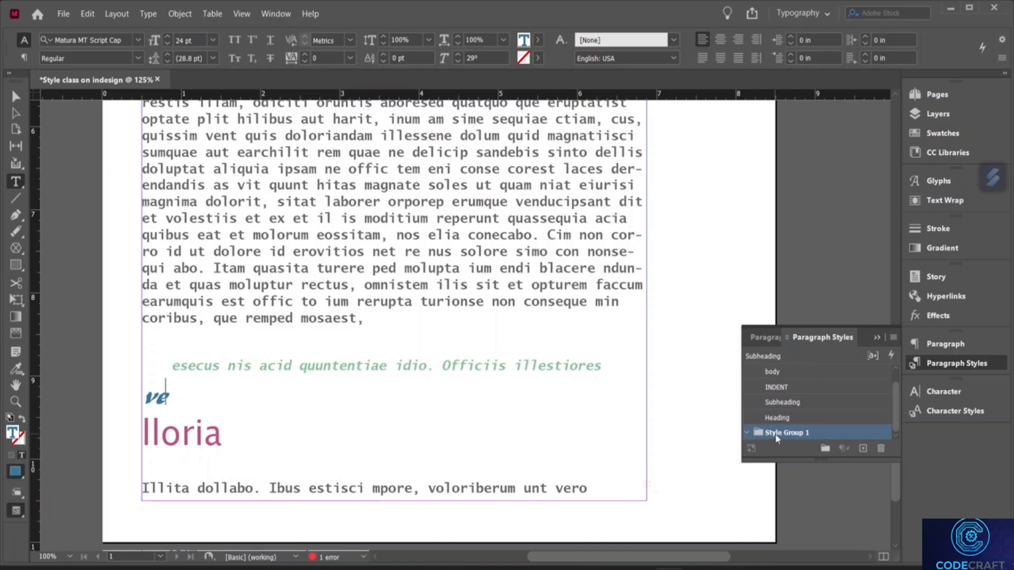
- Copy the Subheading and Heading paragraph styles together into Style Group 1
{"action": "left_click", "coordinate": [777, 404]}
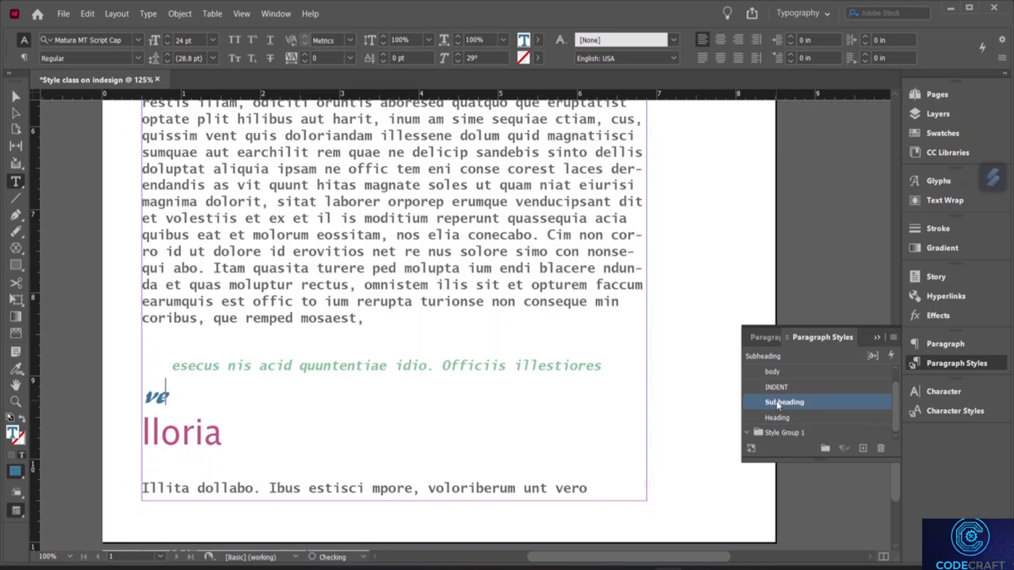
{"action": "left_click", "coordinate": [779, 417], "text": "shift"}
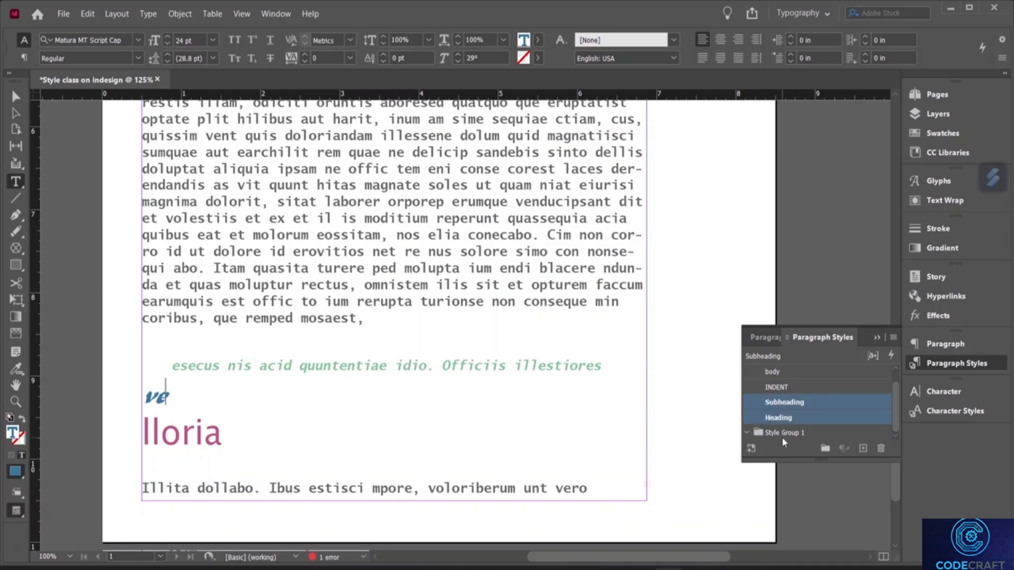
{"action": "right_click", "coordinate": [771, 410]}
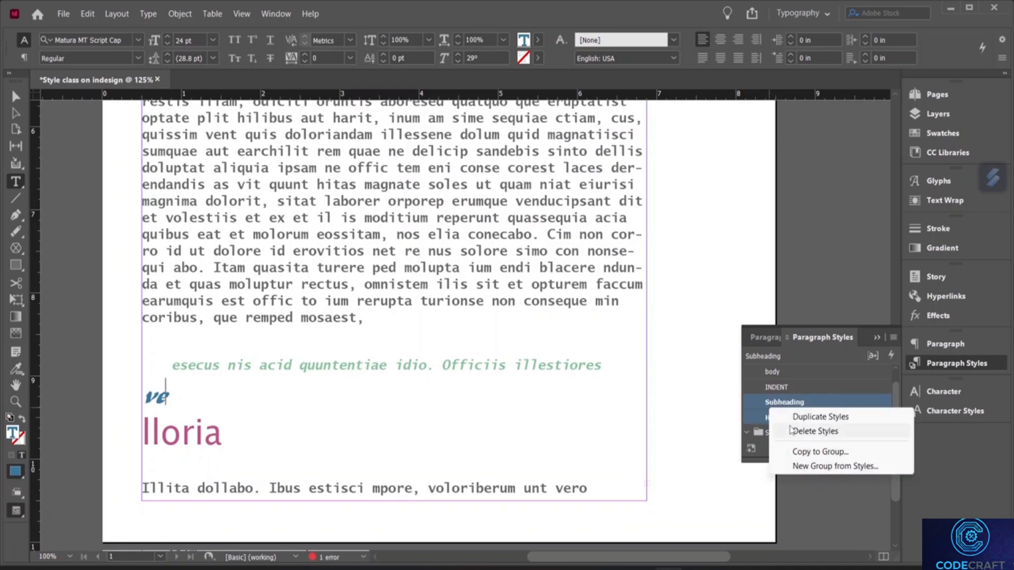
{"action": "left_click", "coordinate": [797, 452]}
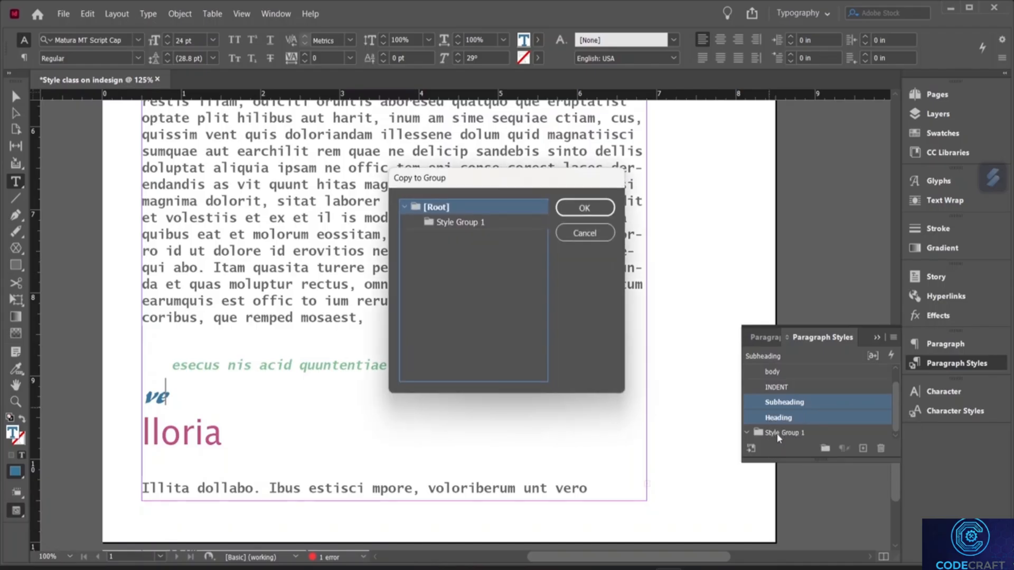
{"action": "left_click", "coordinate": [449, 222]}
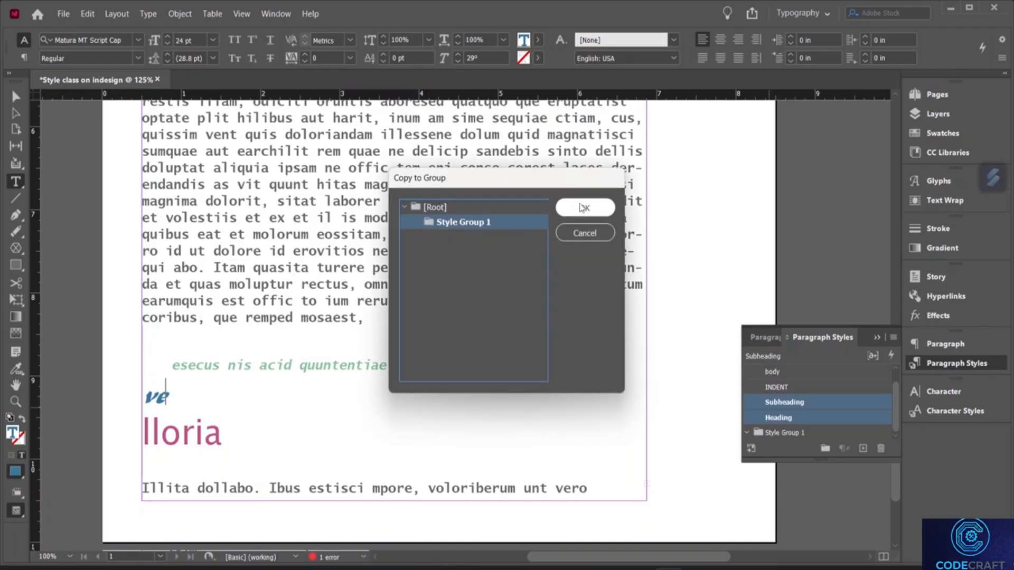
{"action": "left_click", "coordinate": [582, 208]}
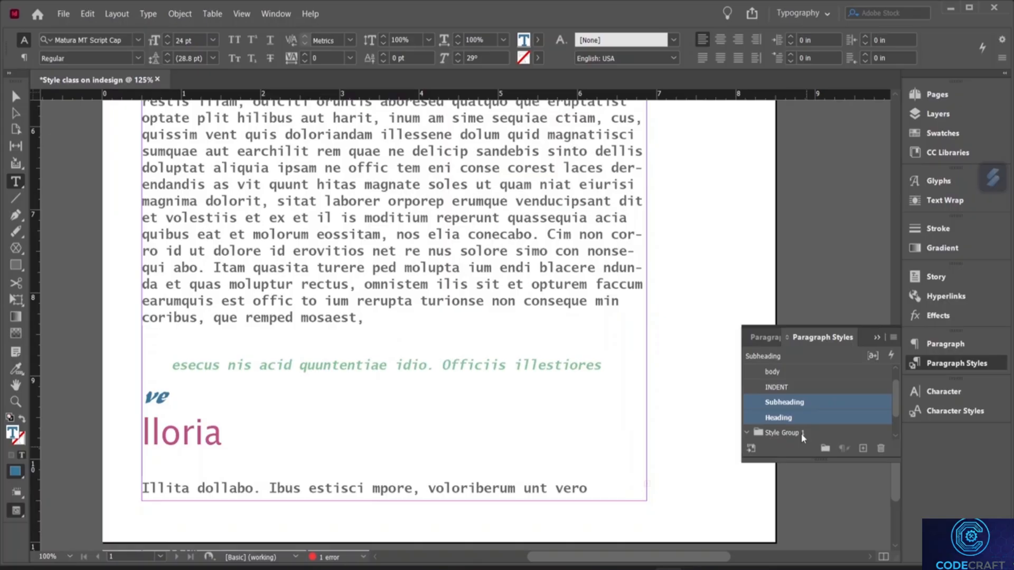
{"action": "left_click", "coordinate": [788, 434]}
{"action": "scroll", "coordinate": [781, 430], "scroll_direction": "down", "scroll_amount": 1}
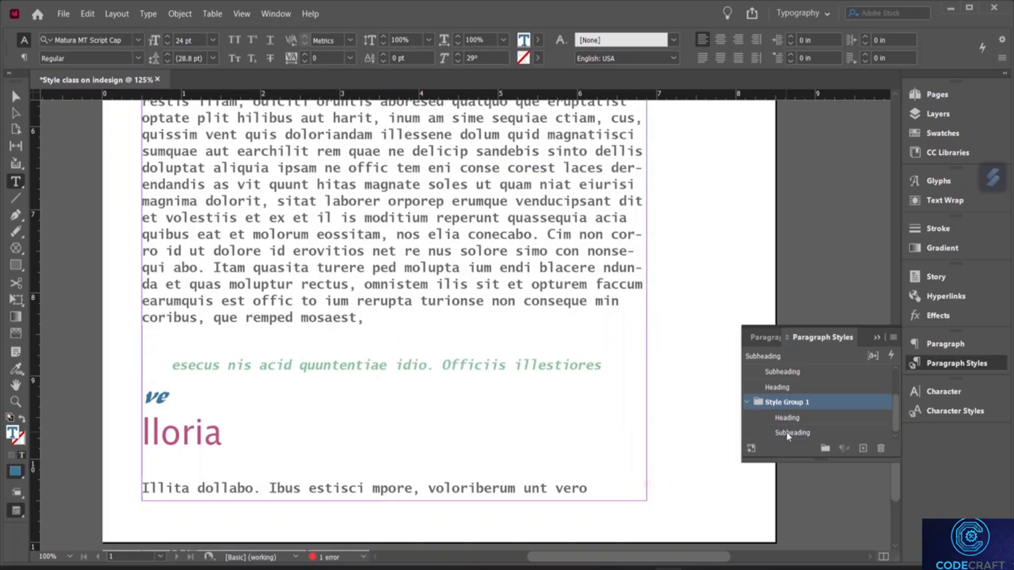
- Delete the original ungrouped Subheading and Heading styles, replacing both with [Basic Paragraph]
{"action": "scroll", "coordinate": [780, 417], "scroll_direction": "up", "scroll_amount": 1}
{"action": "left_click", "coordinate": [778, 402]}
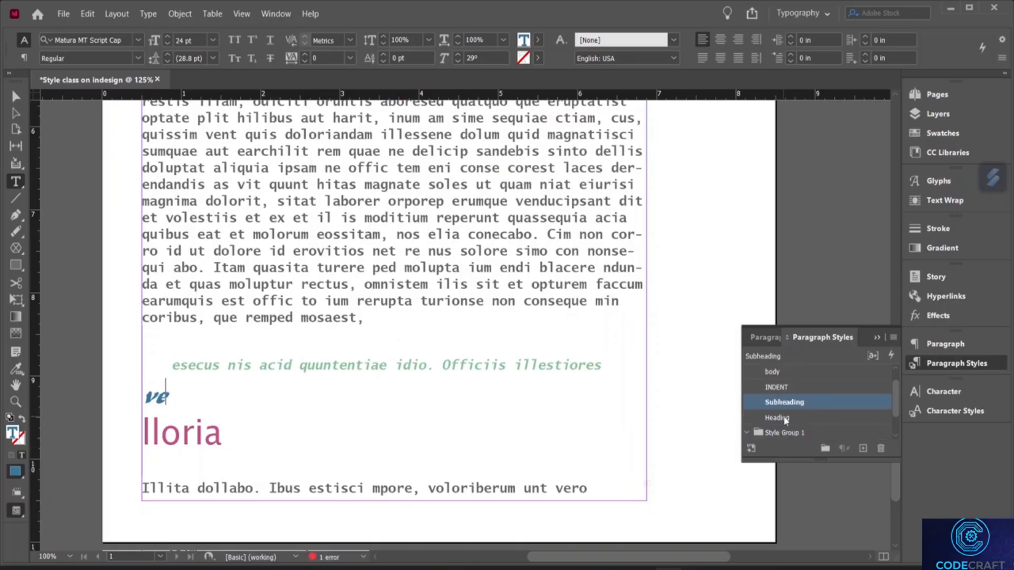
{"action": "left_click", "coordinate": [783, 415], "text": "shift"}
{"action": "right_click", "coordinate": [784, 413]}
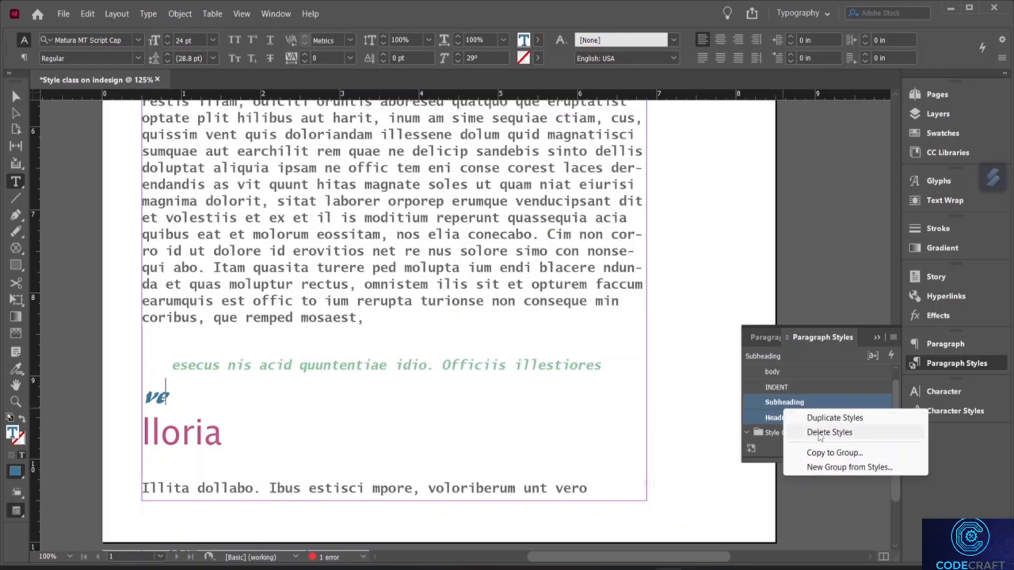
{"action": "left_click", "coordinate": [816, 431]}
{"action": "left_click", "coordinate": [521, 322]}
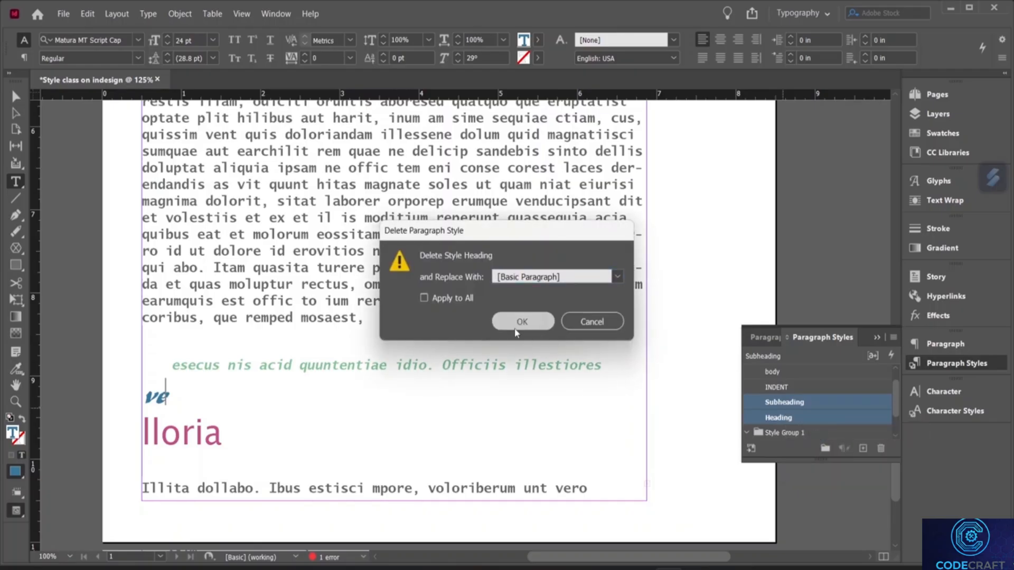
{"action": "left_click", "coordinate": [521, 321]}
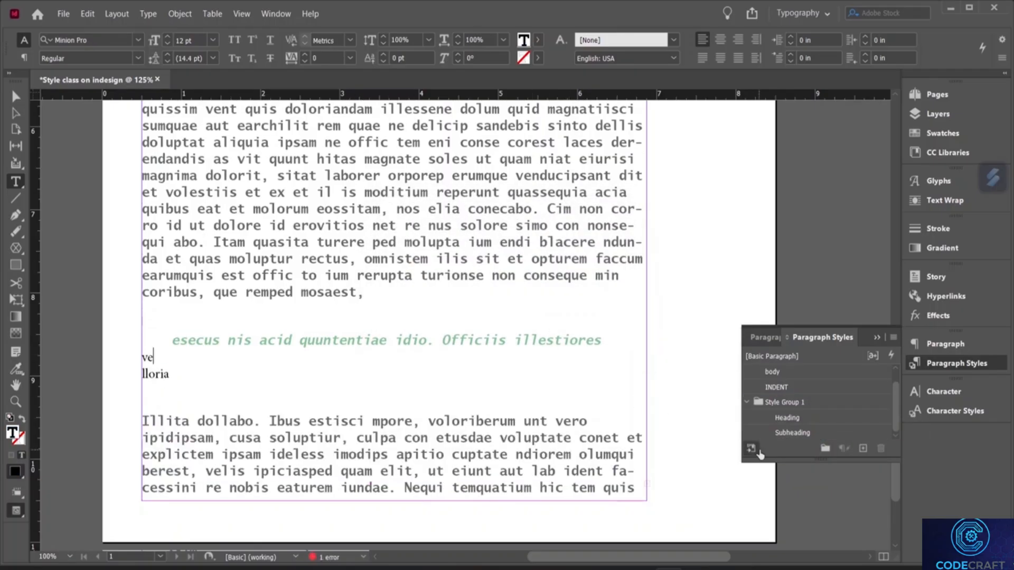
- Try the grouped Heading and Subheading styles on the "ve" line
{"action": "left_click", "coordinate": [786, 417]}
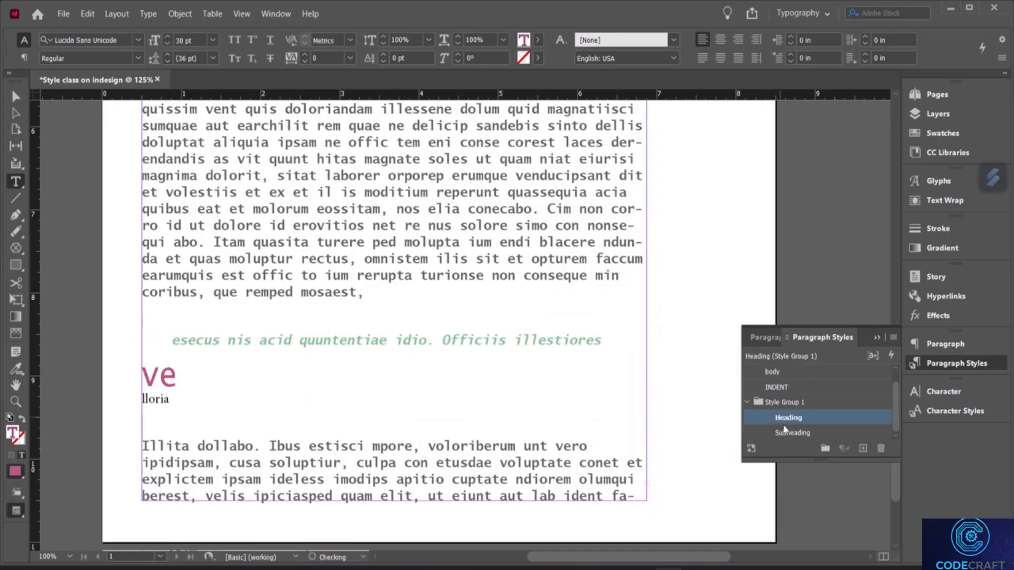
{"action": "left_click", "coordinate": [789, 432]}
- Apply body to the "ve" line and make a new style group named "body text" from the body and INDENT styles
{"action": "left_click", "coordinate": [768, 372]}
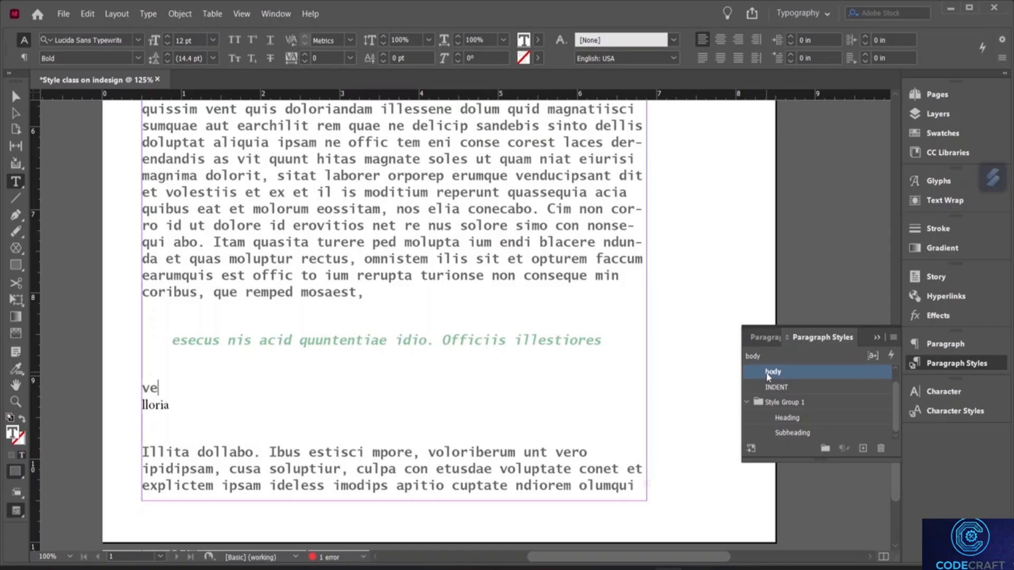
{"action": "left_click", "coordinate": [771, 387], "text": "ctrl"}
{"action": "right_click", "coordinate": [770, 388]}
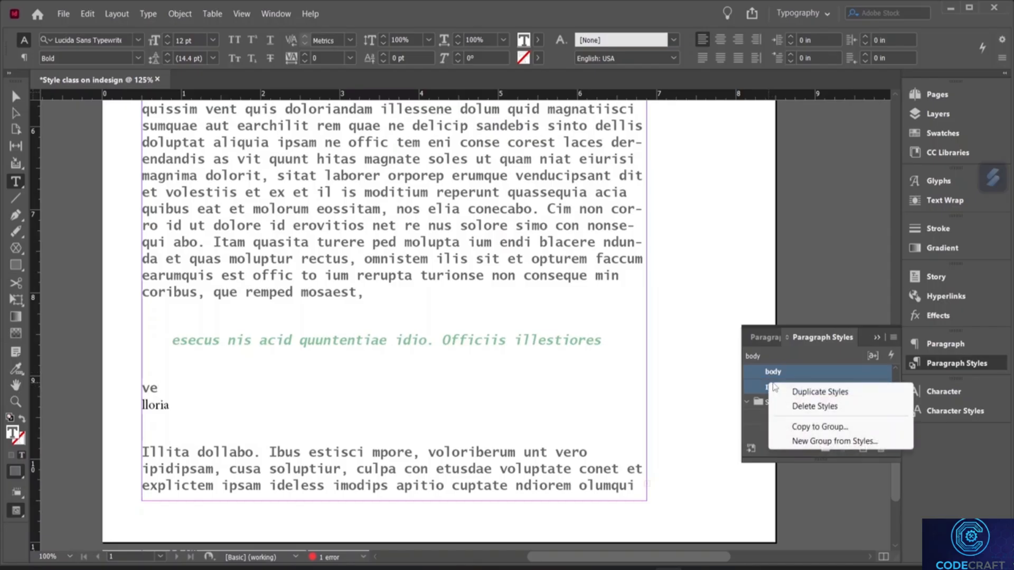
{"action": "left_click", "coordinate": [826, 441]}
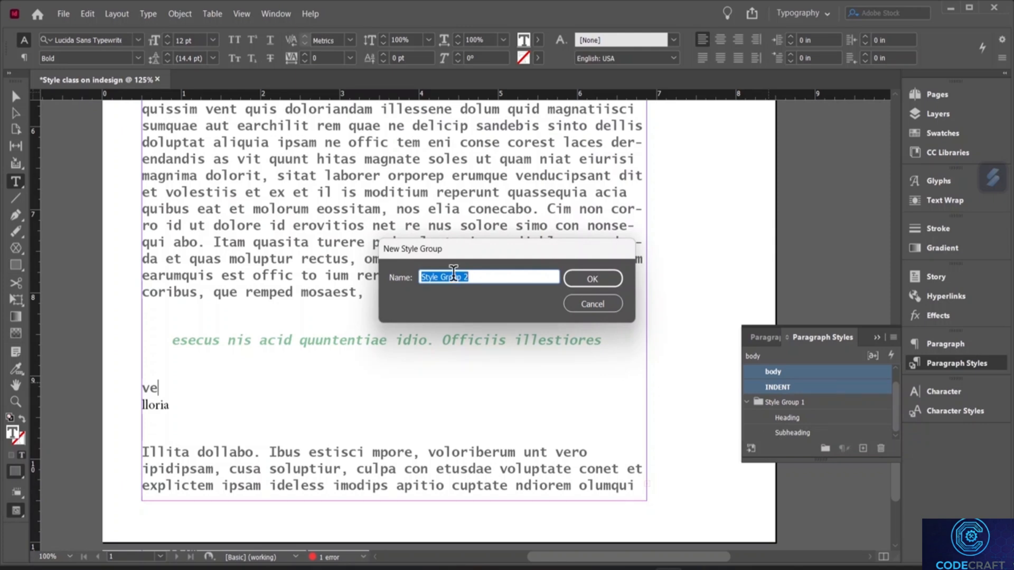
{"action": "type", "text": "body text"}
{"action": "left_click", "coordinate": [597, 279]}
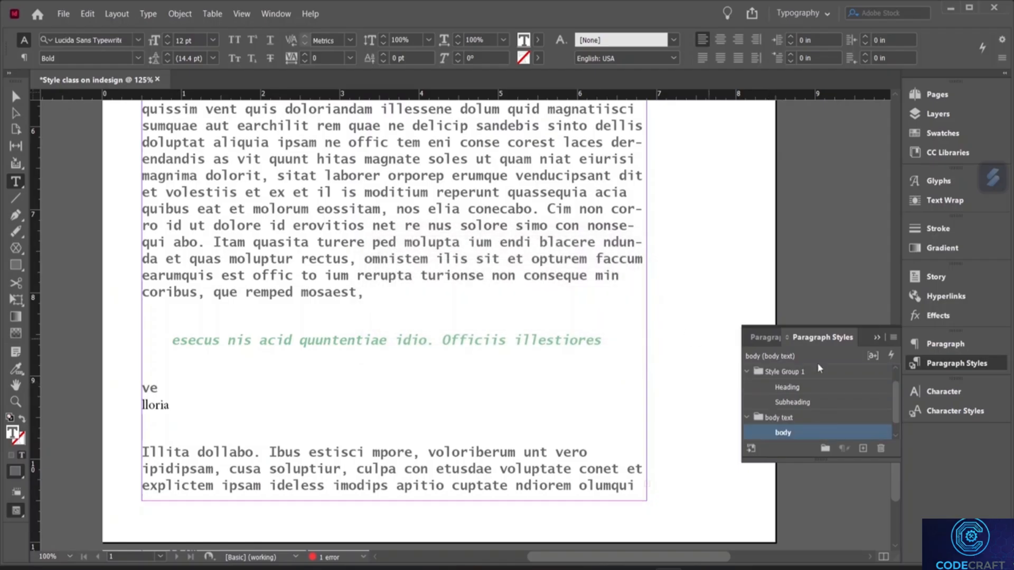
{"action": "scroll", "coordinate": [828, 408], "scroll_direction": "down", "scroll_amount": 1}
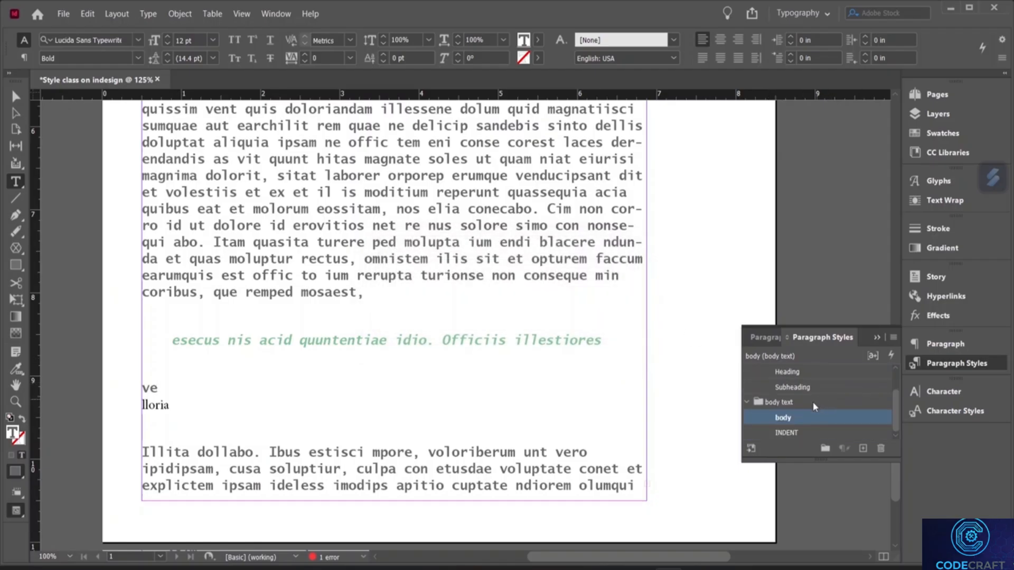
- Rename Style Group 1 as "Headings" and collapse both style groups
{"action": "scroll", "coordinate": [802, 407], "scroll_direction": "up", "scroll_amount": 2}
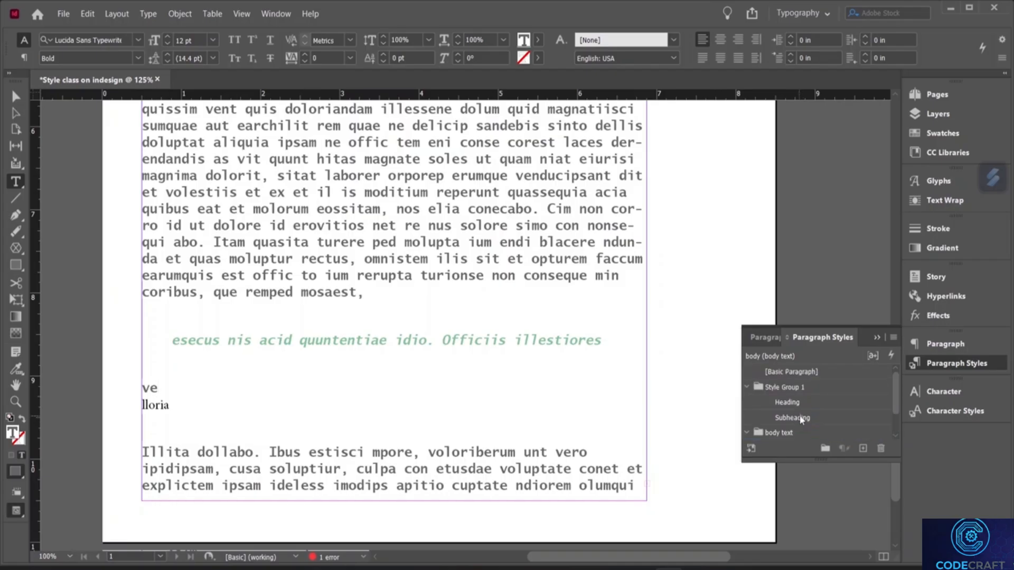
{"action": "scroll", "coordinate": [800, 412], "scroll_direction": "down", "scroll_amount": 2}
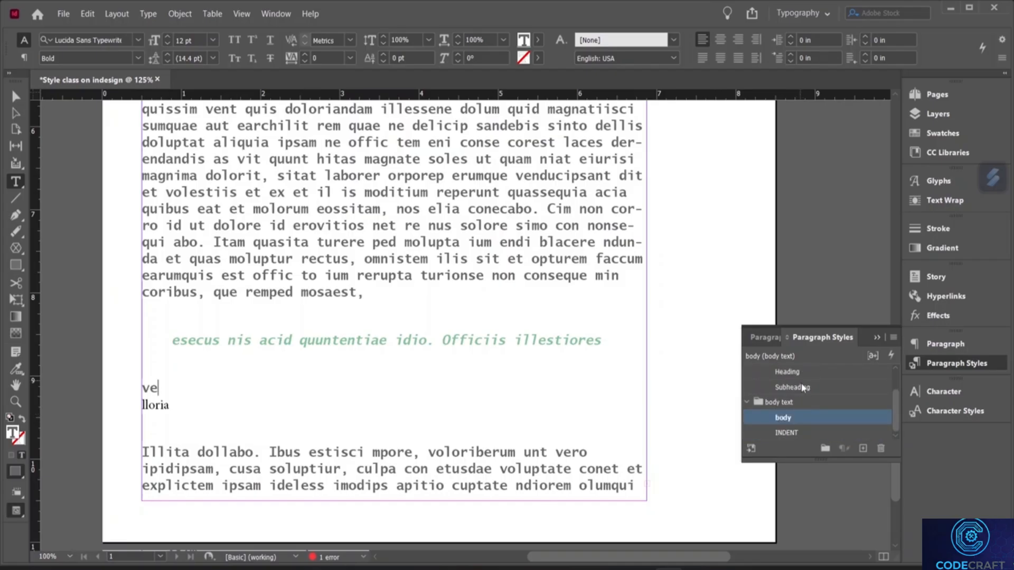
{"action": "scroll", "coordinate": [794, 391], "scroll_direction": "up", "scroll_amount": 2}
{"action": "double_click", "coordinate": [792, 387]}
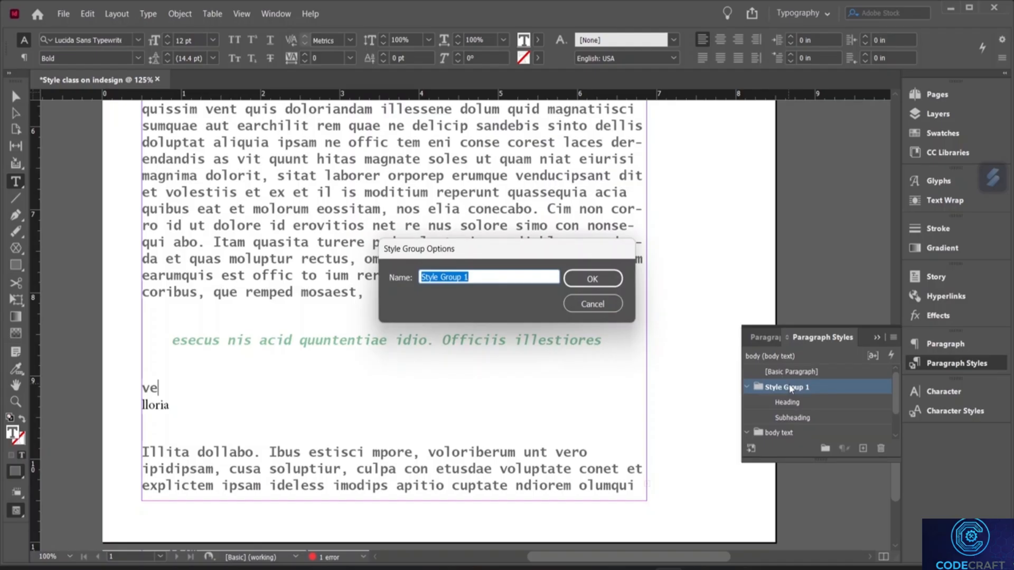
{"action": "type", "text": "Headings"}
{"action": "key", "text": "Return"}
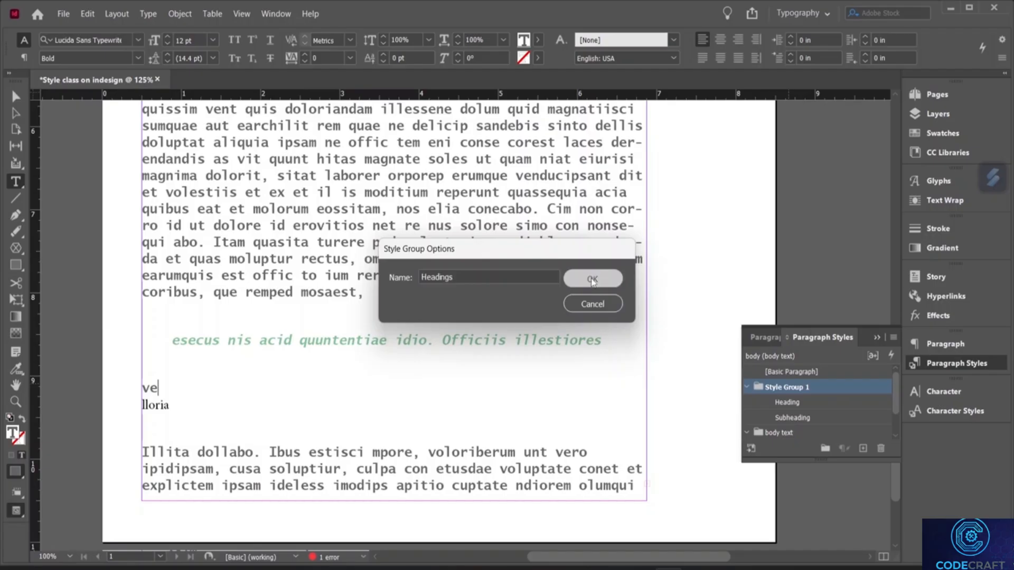
{"action": "left_click", "coordinate": [747, 388]}
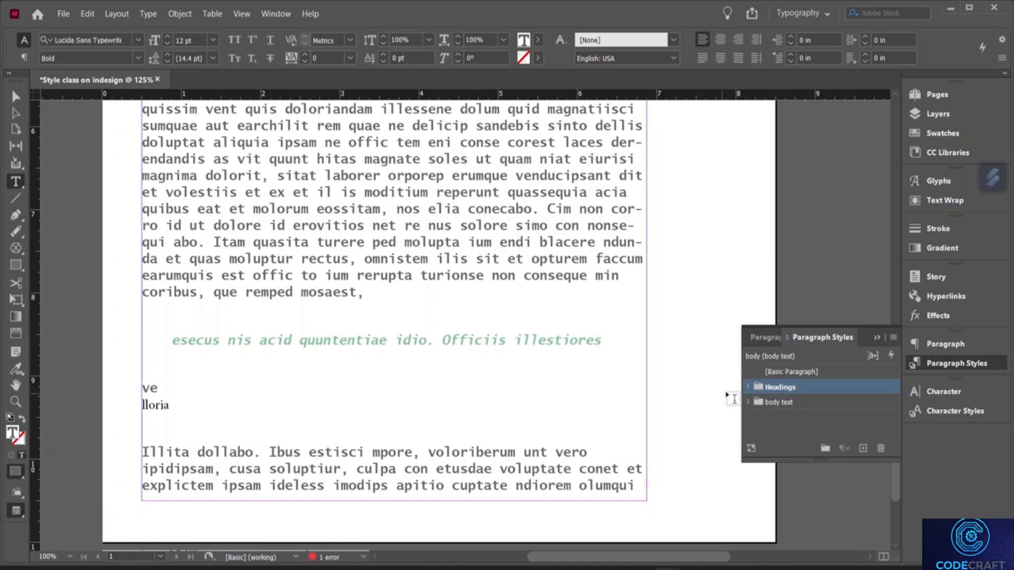
- Apply the Heading style from the Headings group to the "ve" line, trying Subheading as well
{"action": "left_click", "coordinate": [747, 388]}
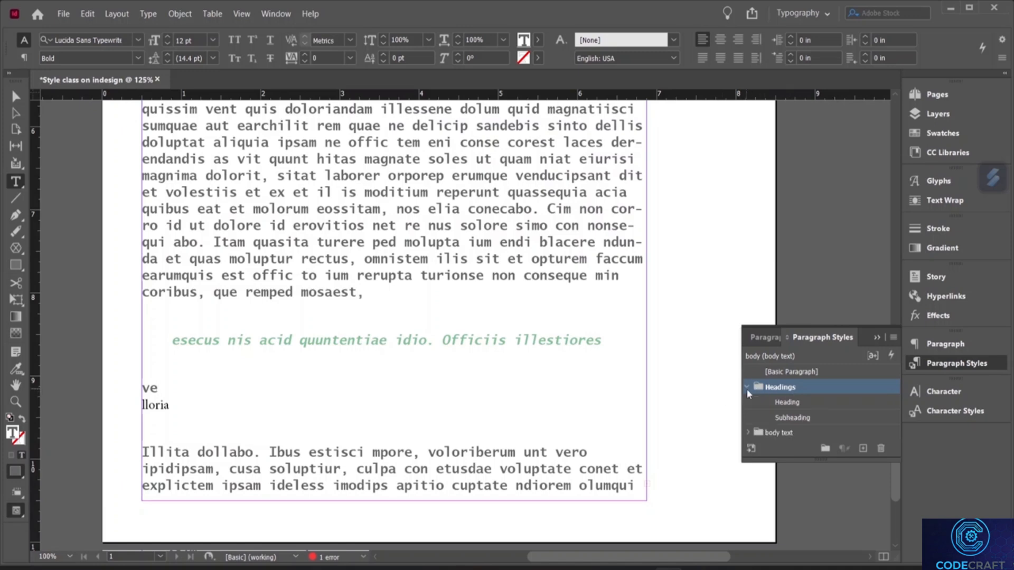
{"action": "left_click", "coordinate": [787, 403]}
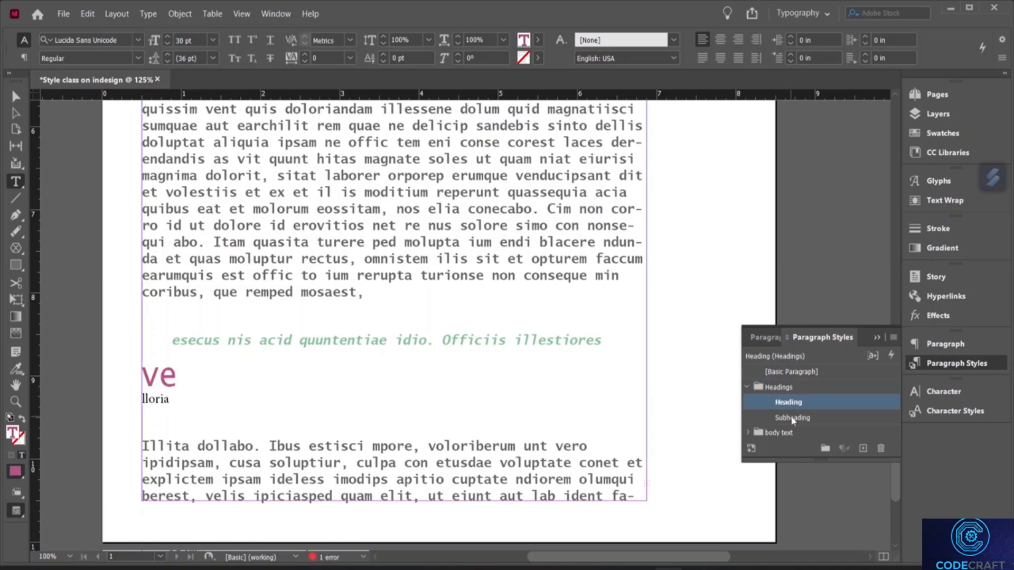
{"action": "left_click", "coordinate": [791, 418]}
{"action": "left_click", "coordinate": [789, 403]}
- Show the character styles and set the word "dite" in the long body paragraph to Eras Bold ITC
{"action": "scroll", "coordinate": [482, 269], "scroll_direction": "up", "scroll_amount": 10}
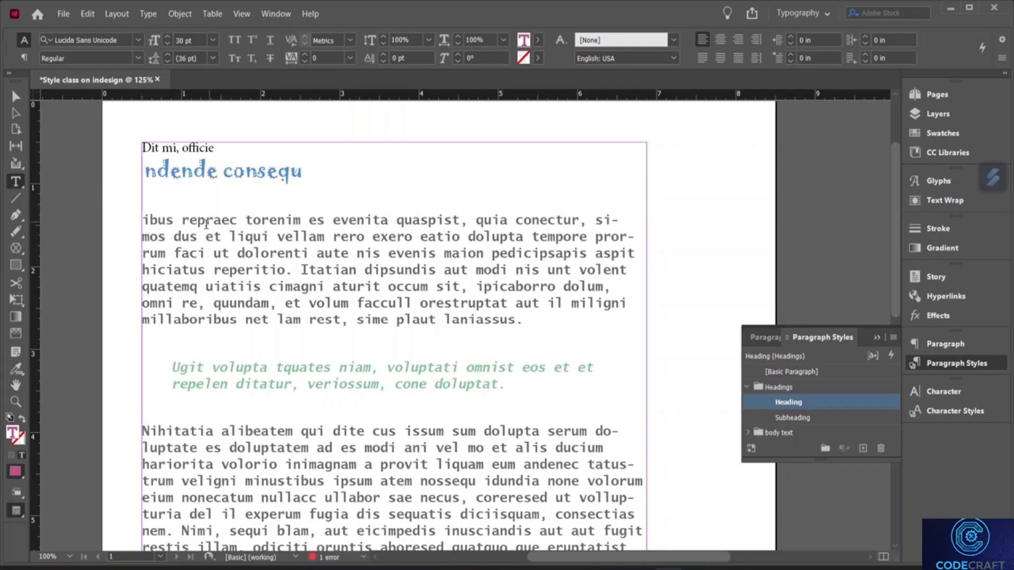
{"action": "scroll", "coordinate": [352, 320], "scroll_direction": "down", "scroll_amount": 10}
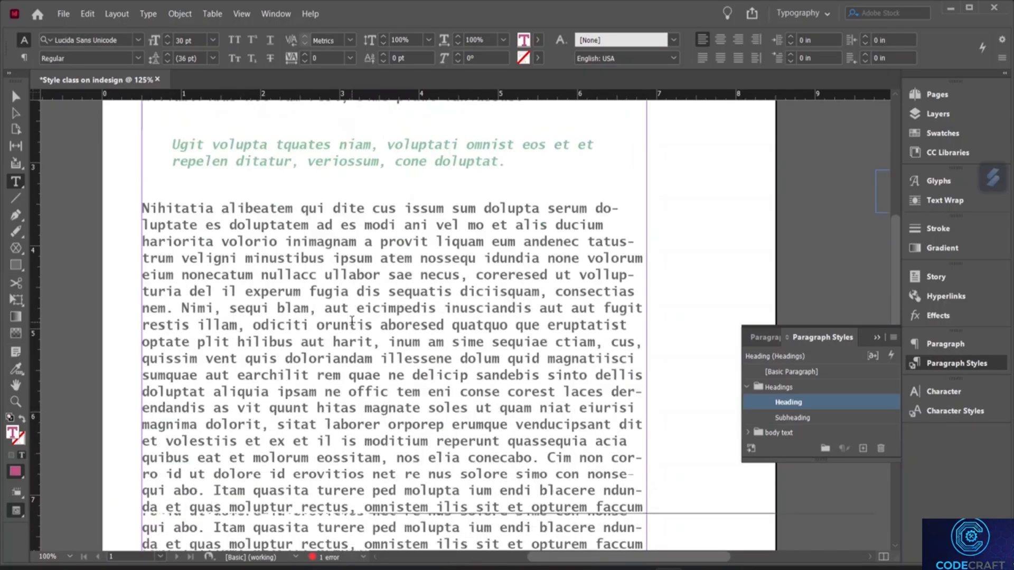
{"action": "scroll", "coordinate": [352, 321], "scroll_direction": "up", "scroll_amount": 5}
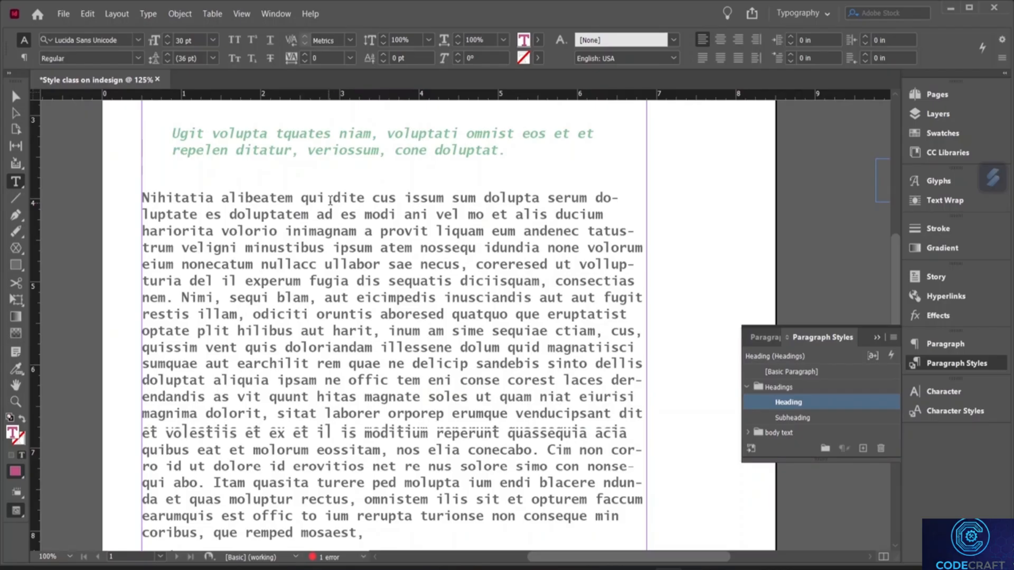
{"action": "left_click_drag", "start_coordinate": [332, 197], "coordinate": [365, 198]}
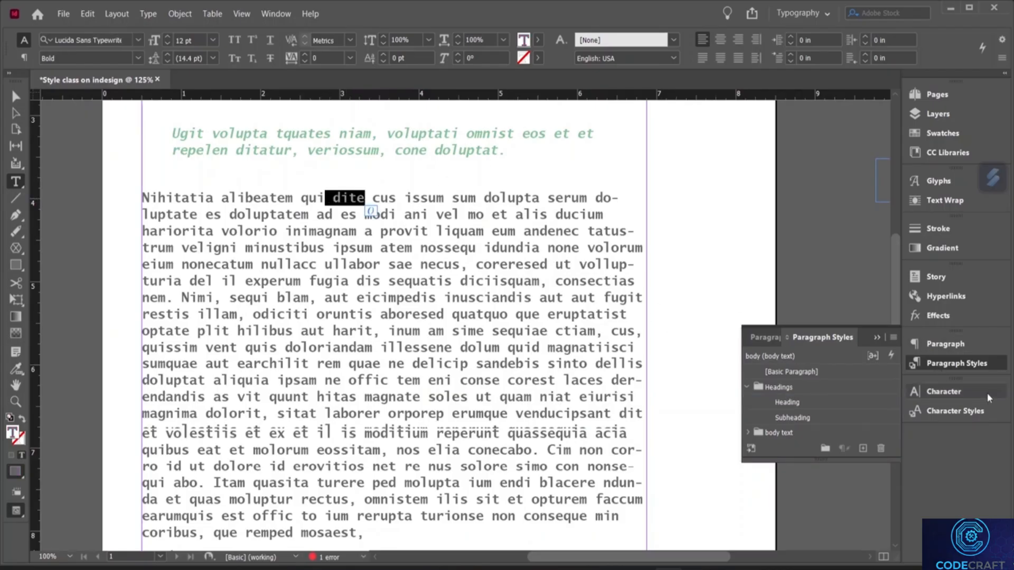
{"action": "left_click", "coordinate": [876, 338]}
{"action": "left_click", "coordinate": [934, 415]}
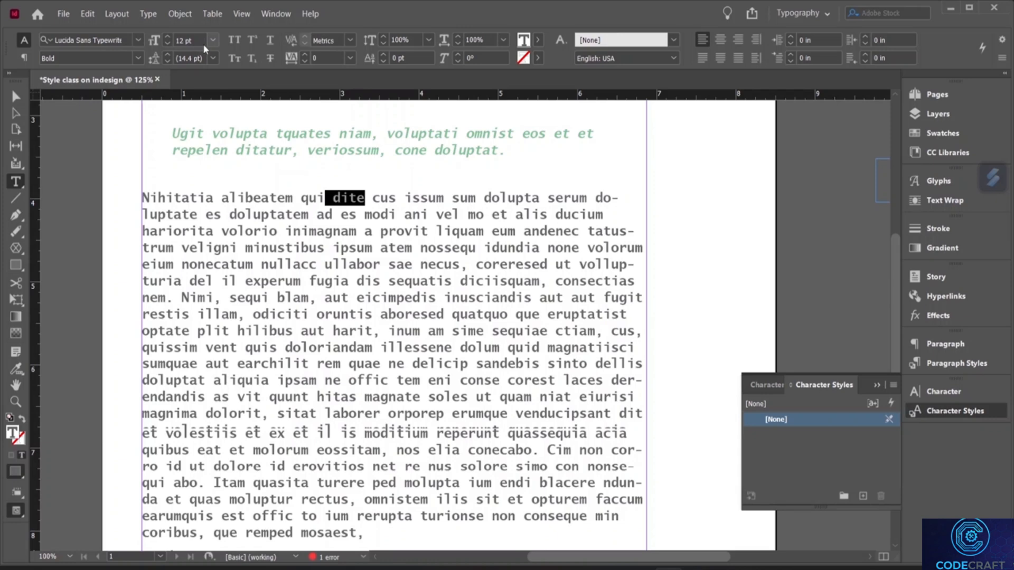
{"action": "left_click", "coordinate": [136, 41]}
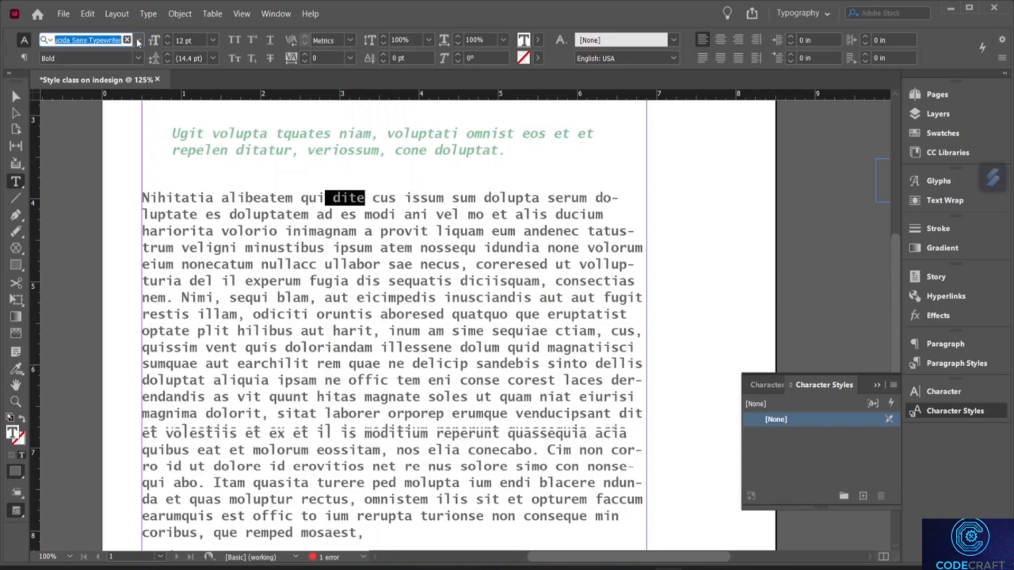
{"action": "left_click", "coordinate": [137, 40]}
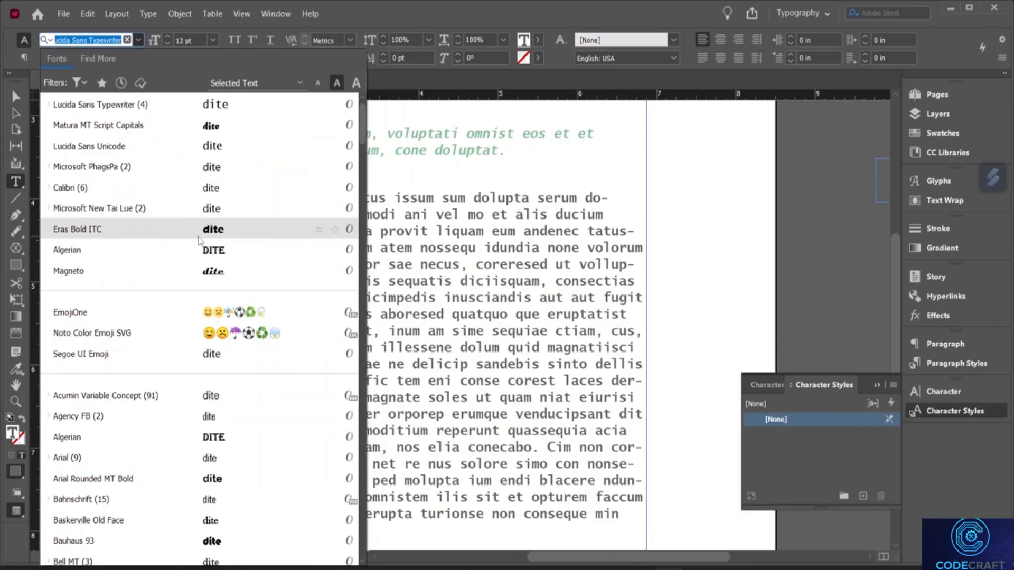
{"action": "left_click", "coordinate": [198, 236]}
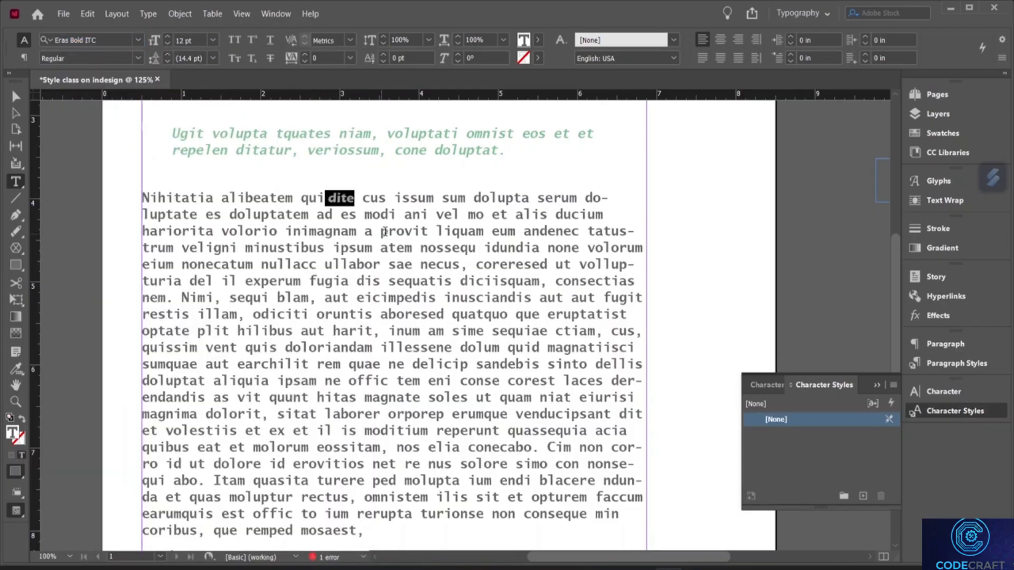
- Set the fill colour of the word "dite" to purple, hex 622bb6
{"action": "double_click", "coordinate": [525, 43]}
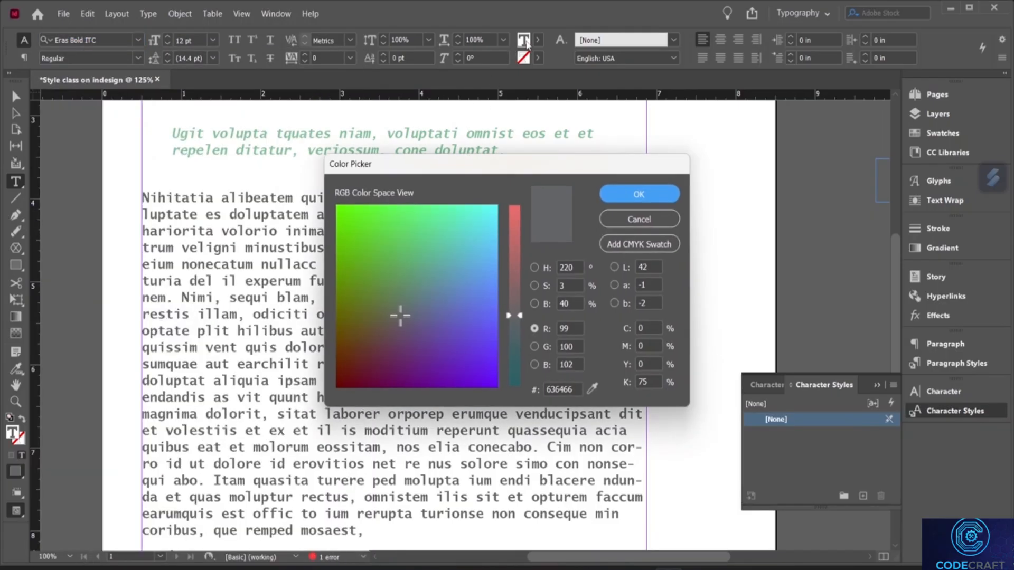
{"action": "left_click", "coordinate": [451, 357]}
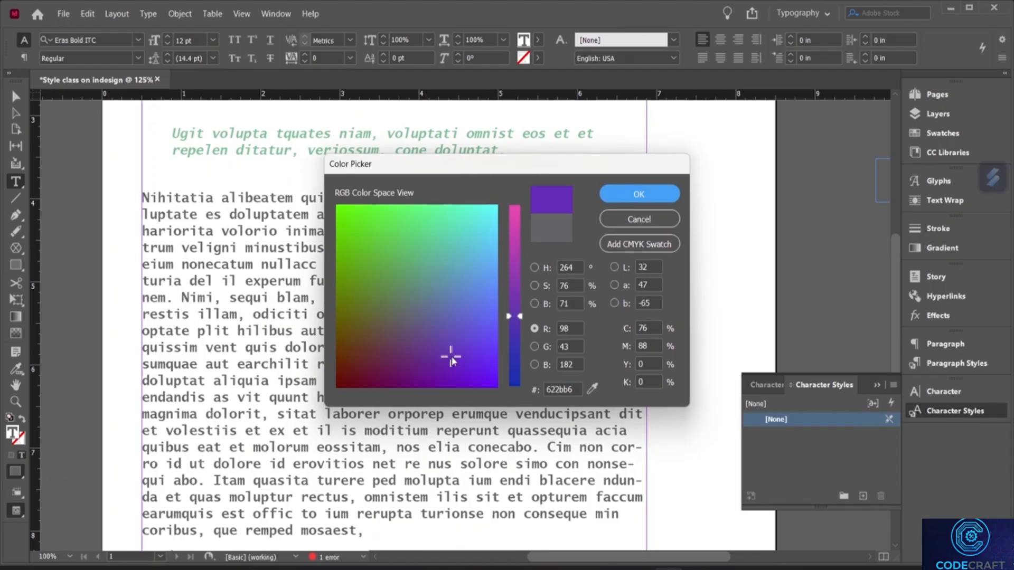
{"action": "left_click", "coordinate": [623, 201]}
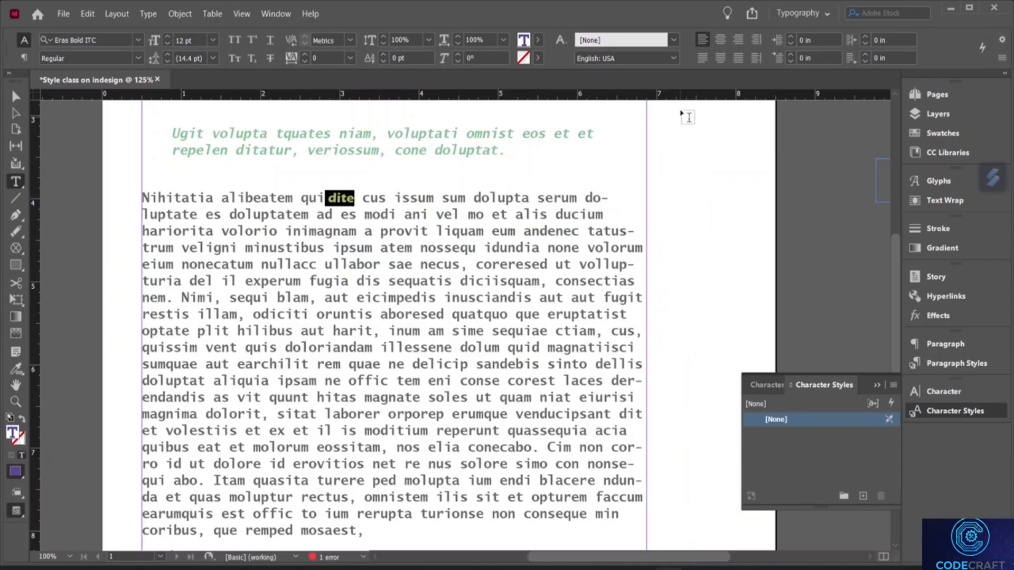
- Skew the word "dite" to an angle of 33°
{"action": "left_click", "coordinate": [459, 55]}
{"action": "left_click", "coordinate": [460, 54]}
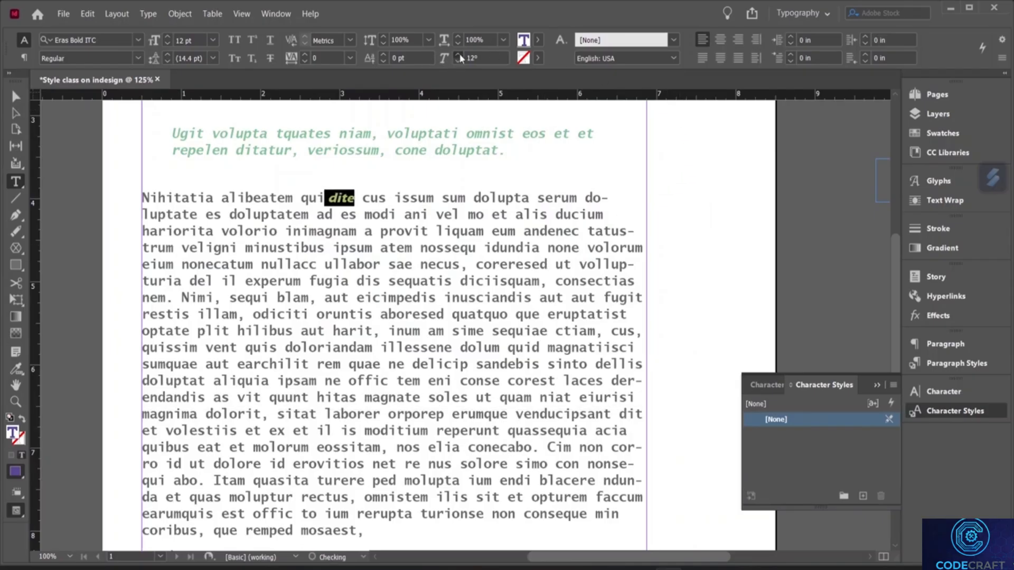
{"action": "left_click", "coordinate": [459, 55]}
{"action": "left_click", "coordinate": [459, 54]}
{"action": "left_click", "coordinate": [459, 54]}
{"action": "left_click", "coordinate": [459, 54]}
{"action": "left_click", "coordinate": [459, 54]}
{"action": "left_click", "coordinate": [459, 54]}
- Create a character style from the formatted word "dite" and name it "Word style"
{"action": "left_click", "coordinate": [863, 497]}
{"action": "double_click", "coordinate": [790, 435]}
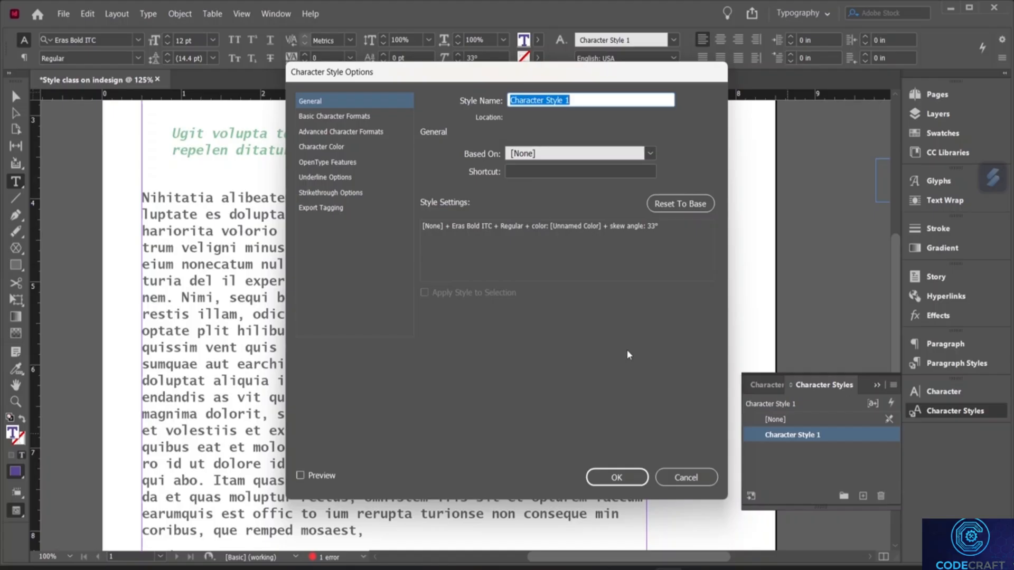
{"action": "type", "text": "W"}
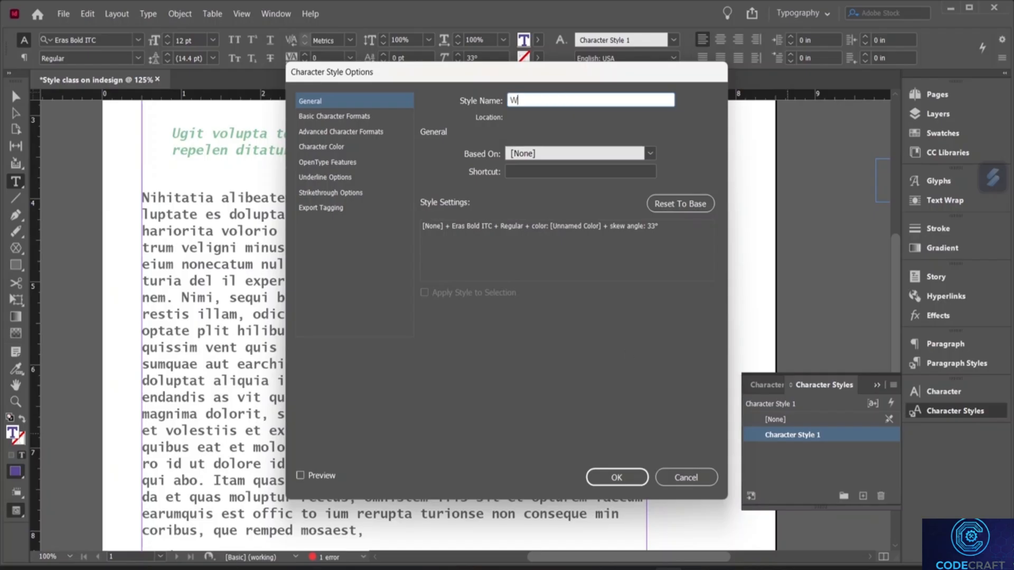
{"action": "type", "text": "ord style"}
{"action": "left_click", "coordinate": [608, 477]}
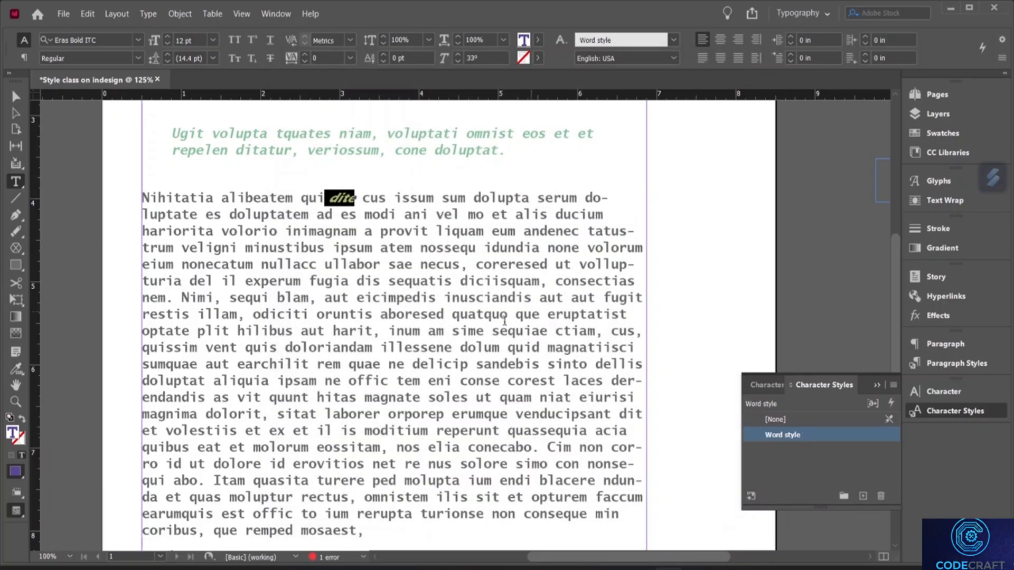
{"action": "left_click", "coordinate": [387, 198]}
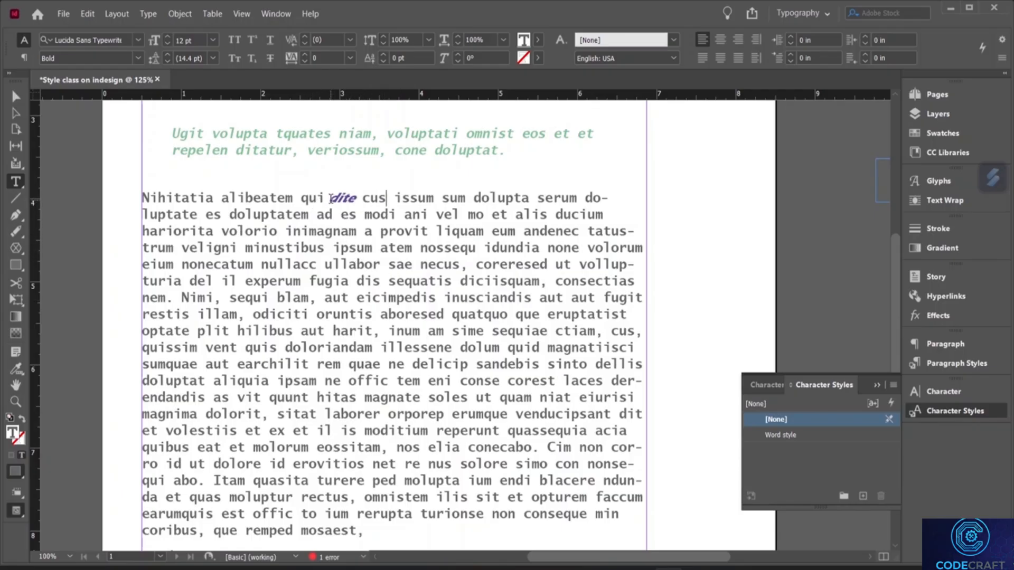
- Apply the Word style character style to "offic tem eni conse" and "quas moluptur" in the body paragraph
{"action": "left_click_drag", "start_coordinate": [349, 380], "coordinate": [506, 393]}
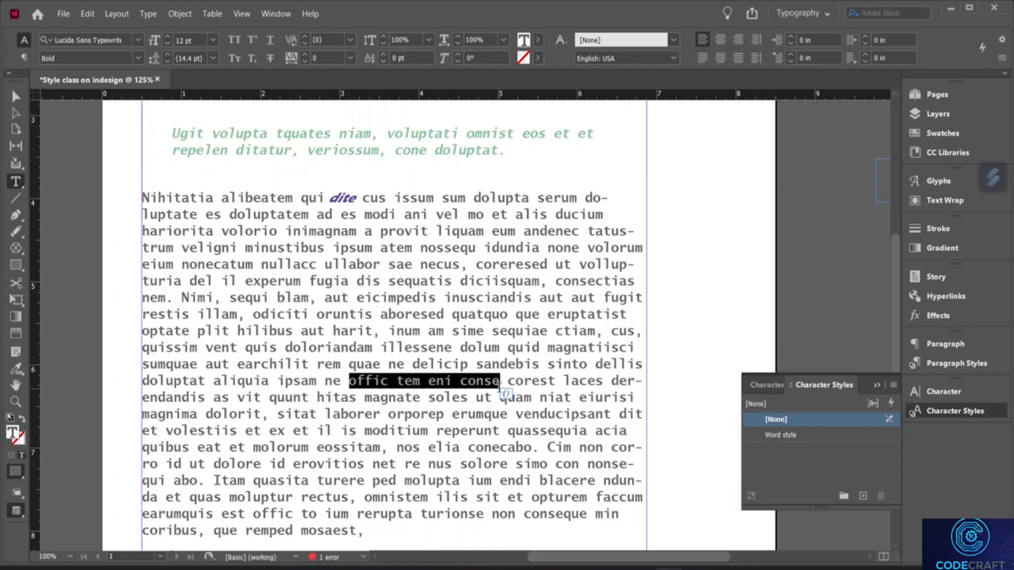
{"action": "left_click", "coordinate": [788, 436]}
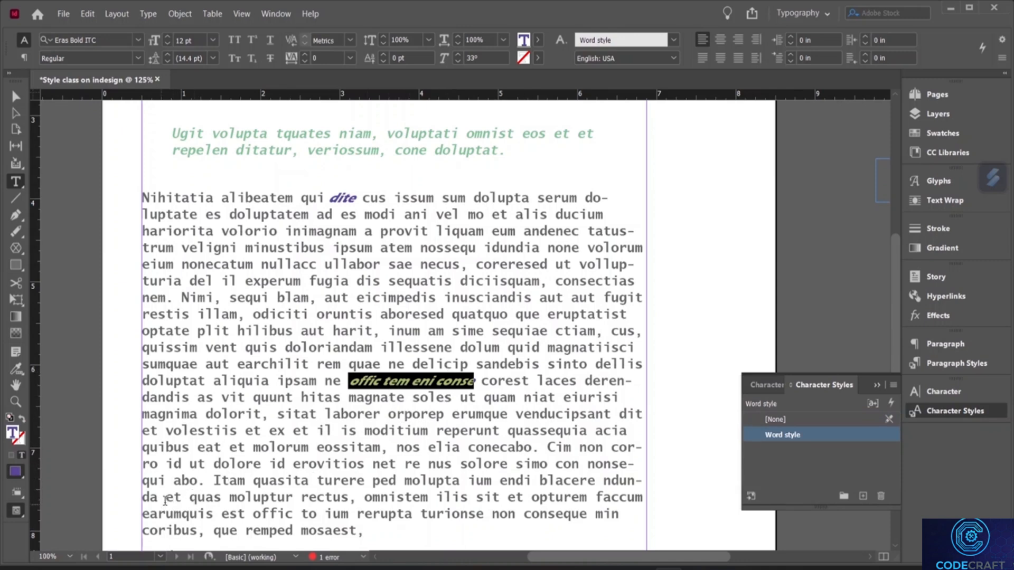
{"action": "left_click_drag", "start_coordinate": [190, 499], "coordinate": [298, 488]}
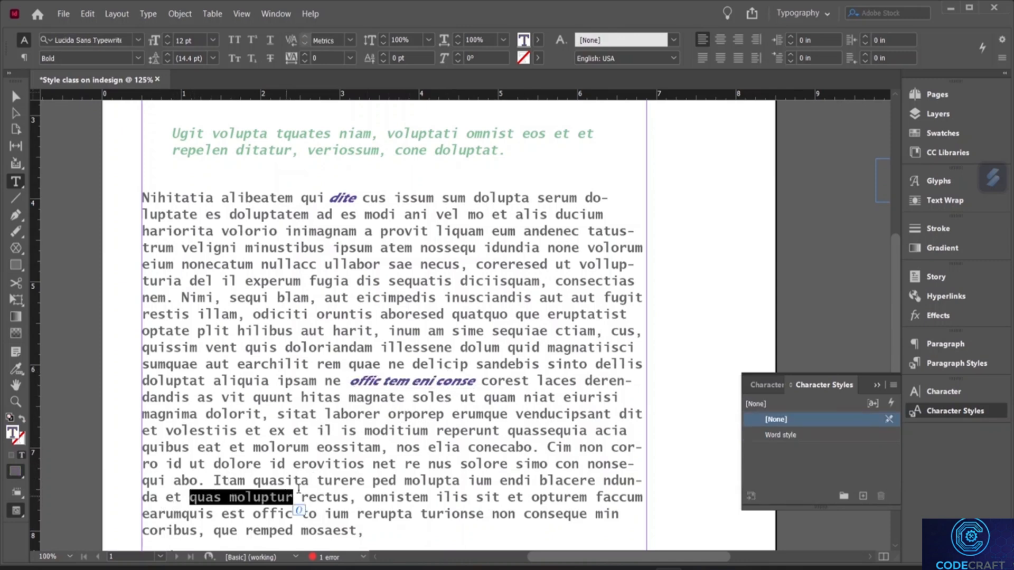
{"action": "left_click", "coordinate": [820, 435]}
- Apply Word style to "turionse non conseque min" and "dis sequatis" in the same body paragraph
{"action": "scroll", "coordinate": [332, 361], "scroll_direction": "down", "scroll_amount": 2}
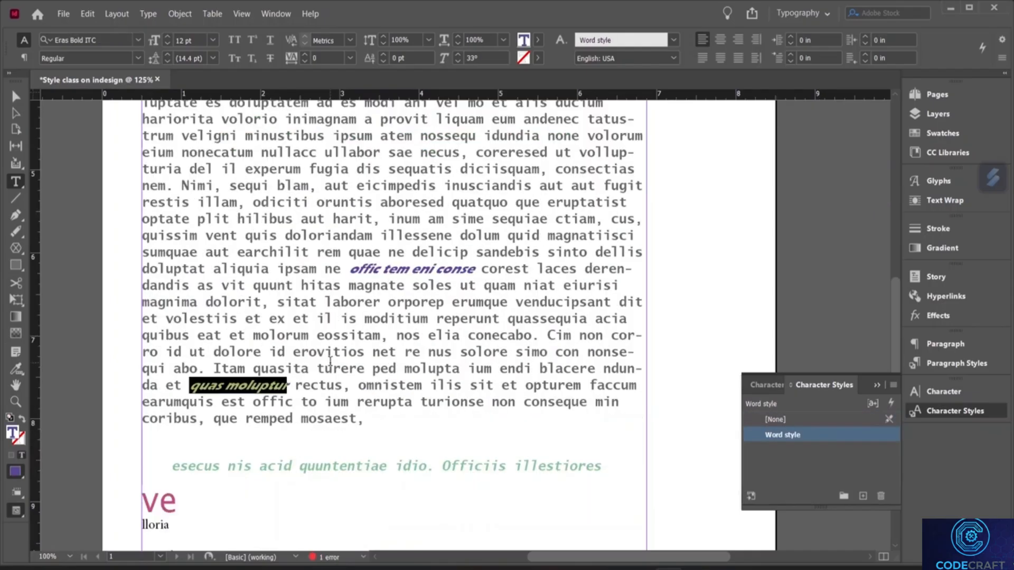
{"action": "left_click_drag", "start_coordinate": [421, 402], "coordinate": [619, 404]}
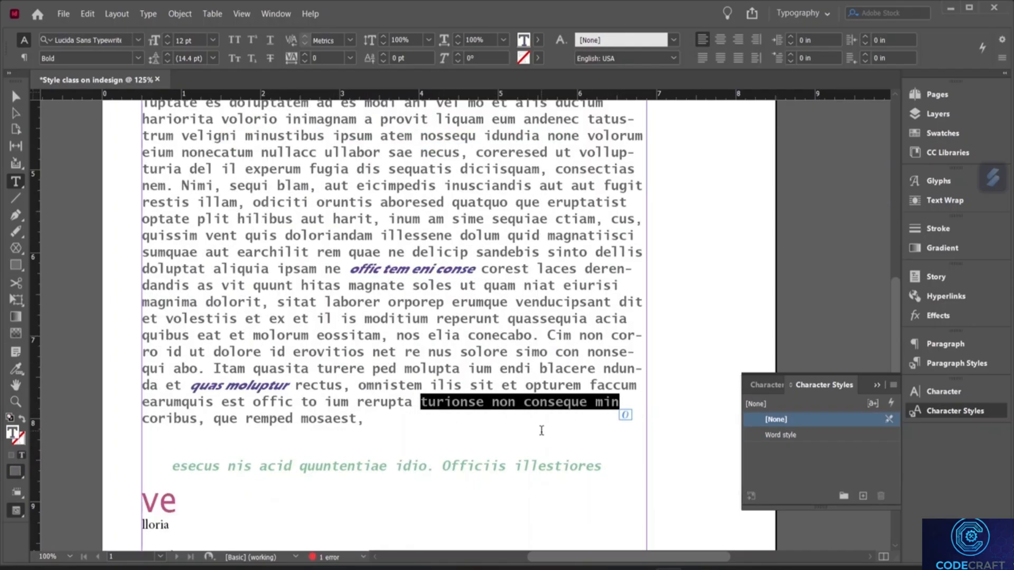
{"action": "left_click", "coordinate": [781, 437]}
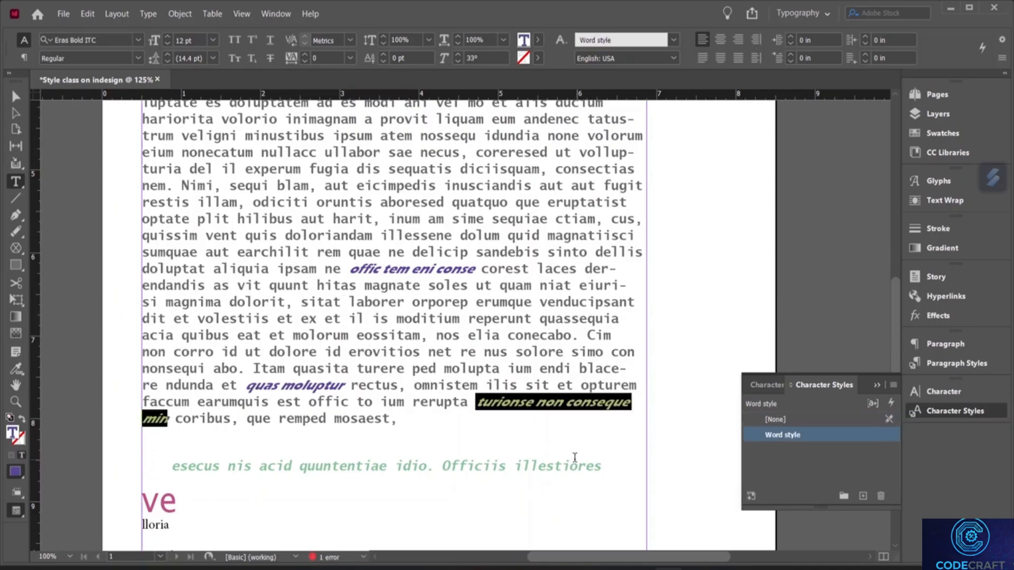
{"action": "left_click", "coordinate": [445, 427]}
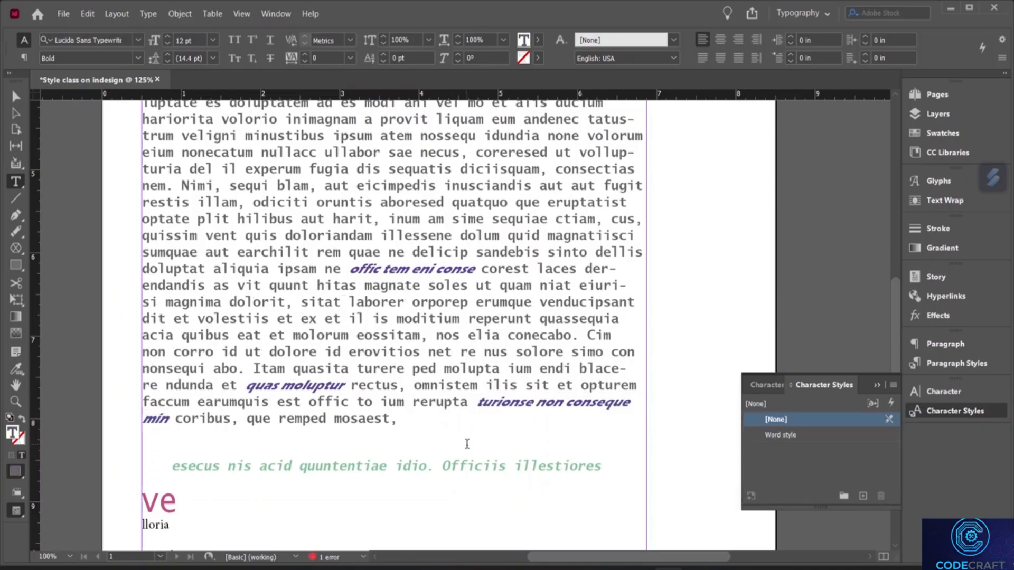
{"action": "scroll", "coordinate": [445, 426], "scroll_direction": "up", "scroll_amount": 5}
{"action": "left_click_drag", "start_coordinate": [350, 385], "coordinate": [445, 386]}
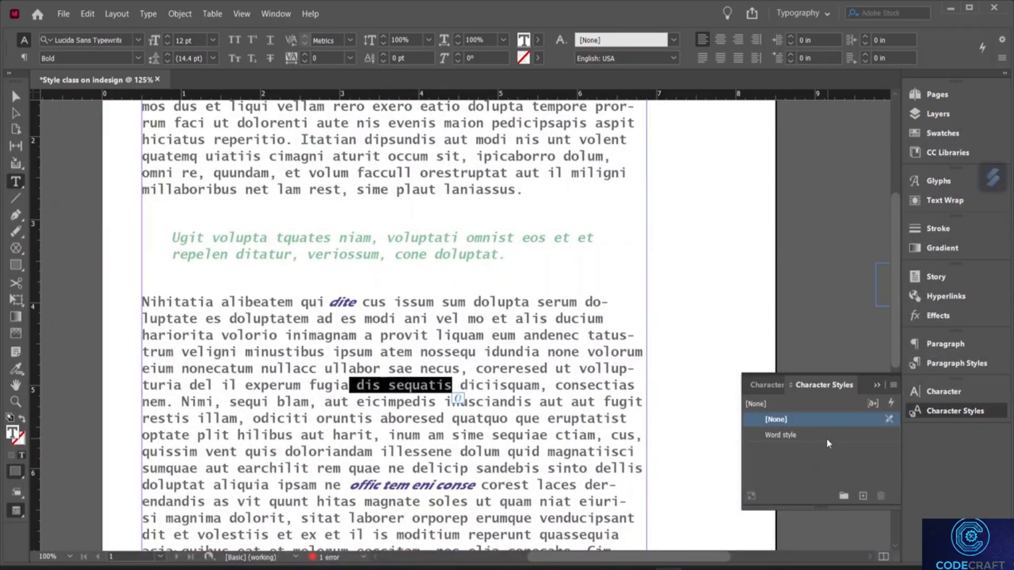
{"action": "left_click", "coordinate": [826, 436]}
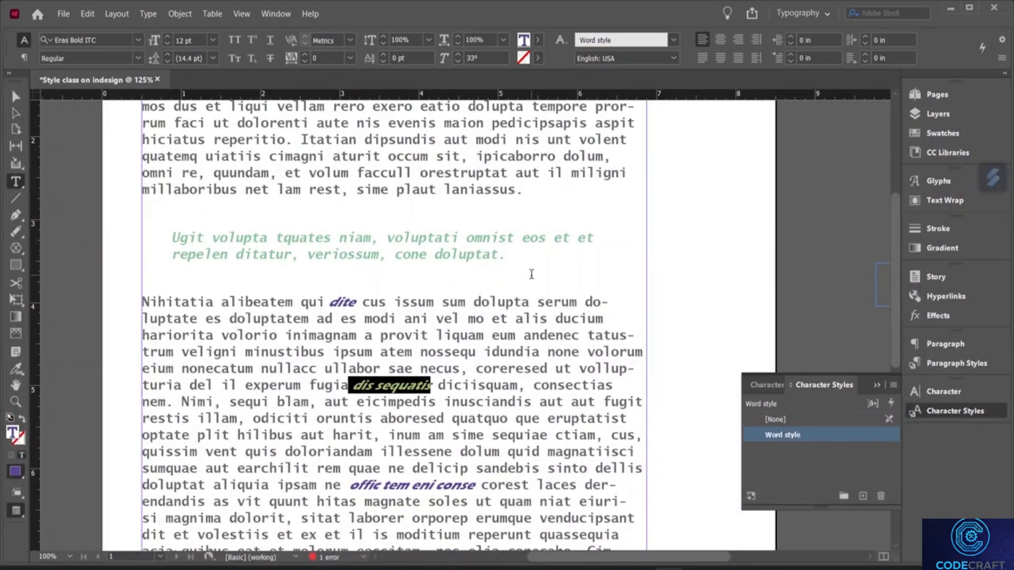
{"action": "left_click", "coordinate": [532, 277]}
- Change the character colour of the Word style character style to the red swatch C=15 M=100 Y=100 K=0
{"action": "scroll", "coordinate": [532, 284], "scroll_direction": "up", "scroll_amount": 5}
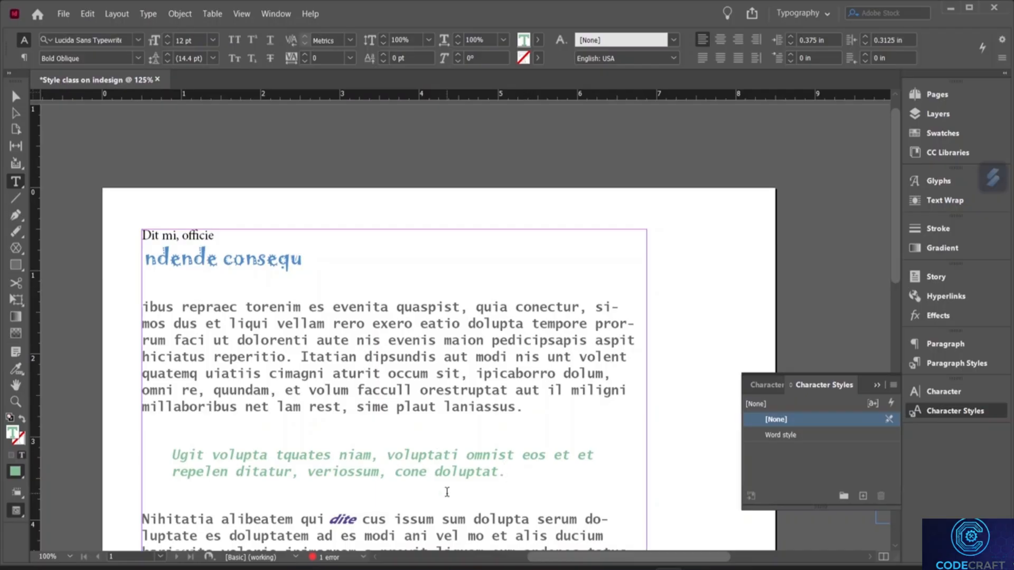
{"action": "scroll", "coordinate": [446, 491], "scroll_direction": "down", "scroll_amount": 3}
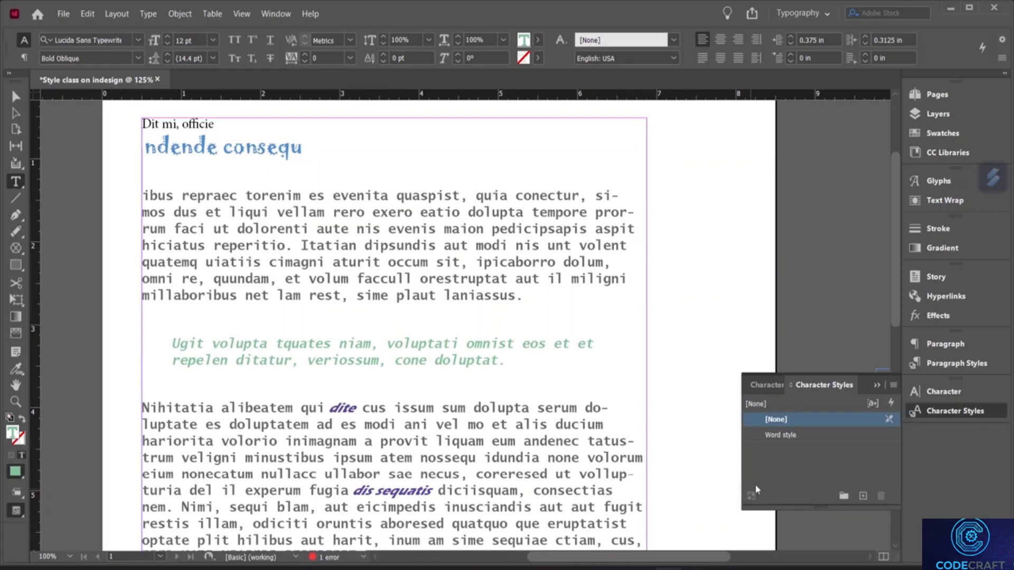
{"action": "double_click", "coordinate": [779, 436]}
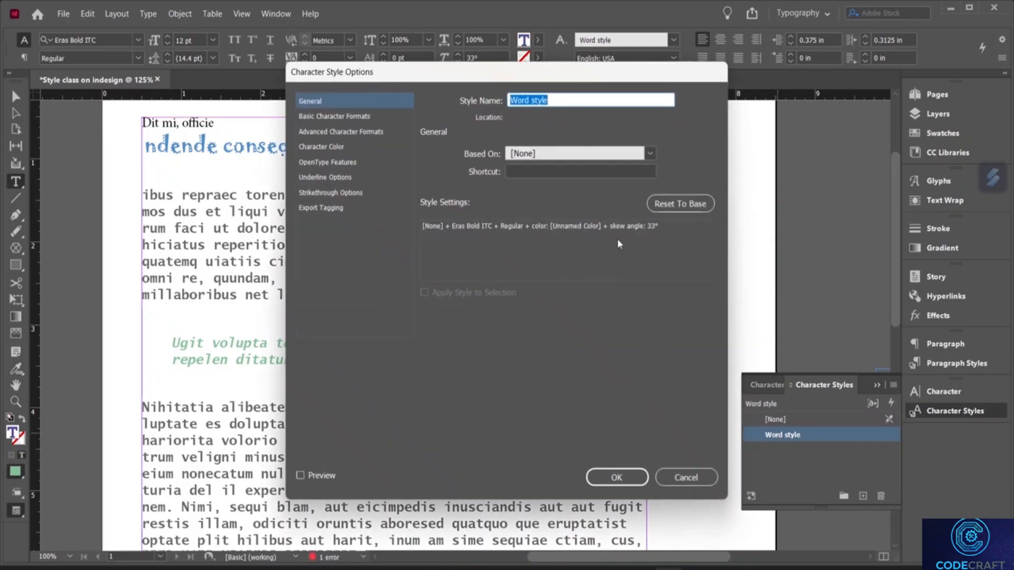
{"action": "left_click", "coordinate": [342, 148]}
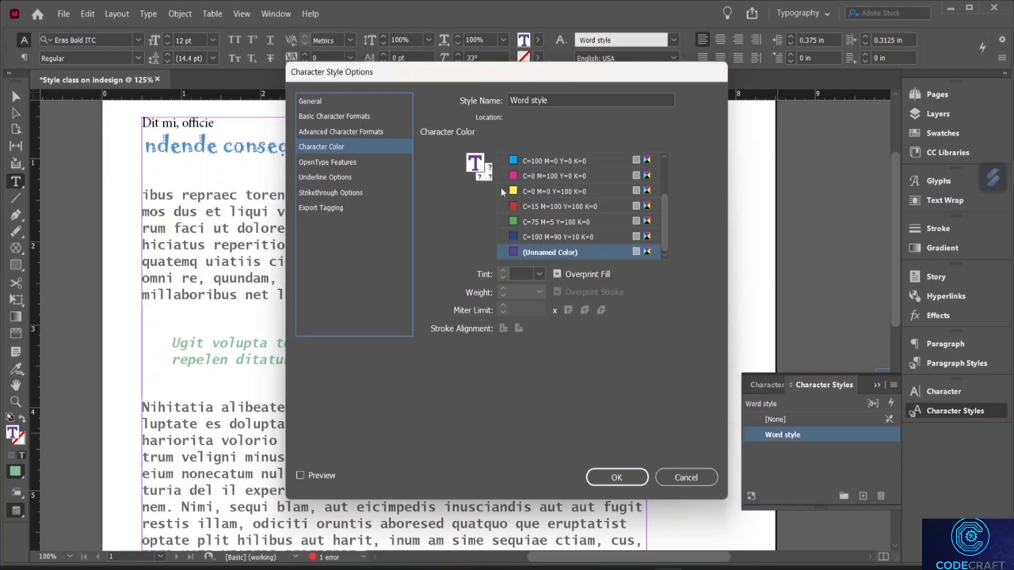
{"action": "double_click", "coordinate": [474, 166]}
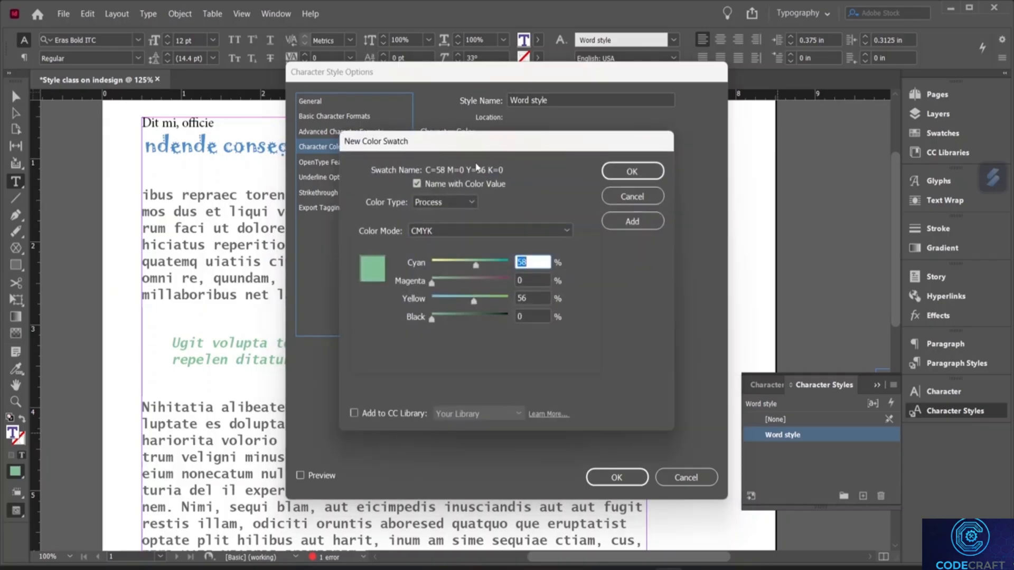
{"action": "left_click", "coordinate": [626, 199]}
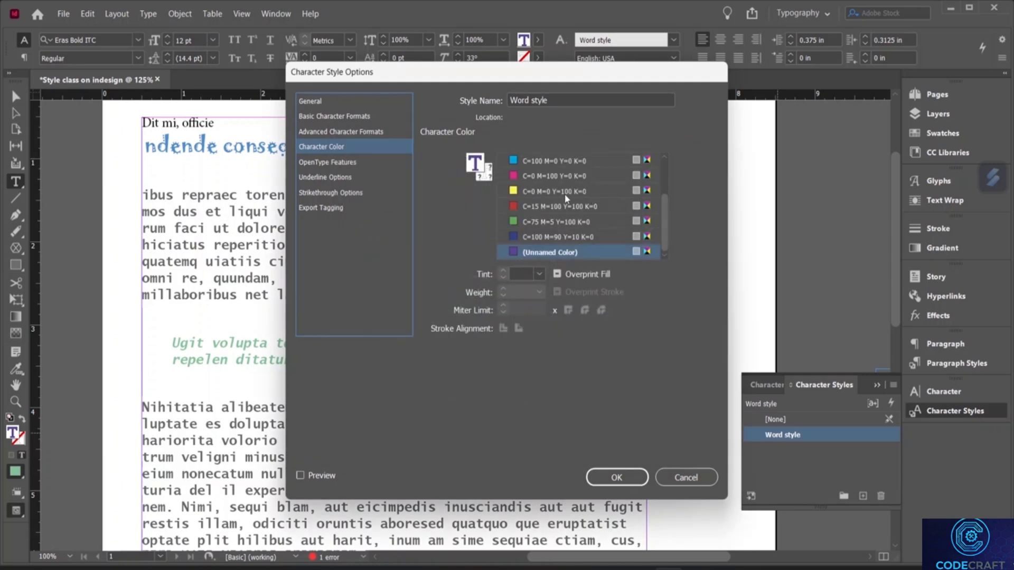
{"action": "scroll", "coordinate": [511, 206], "scroll_direction": "up", "scroll_amount": 2}
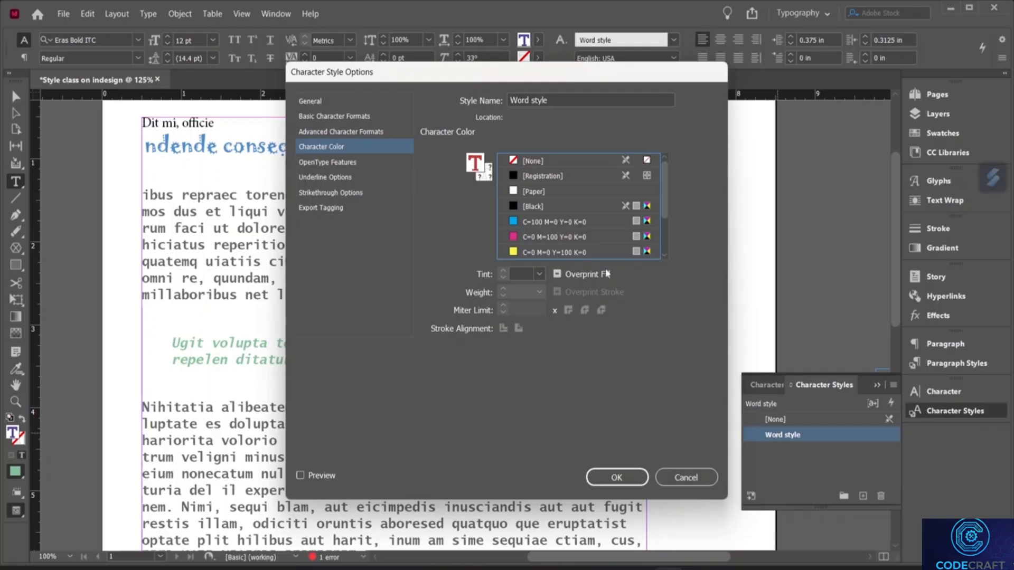
{"action": "scroll", "coordinate": [511, 232], "scroll_direction": "down", "scroll_amount": 2}
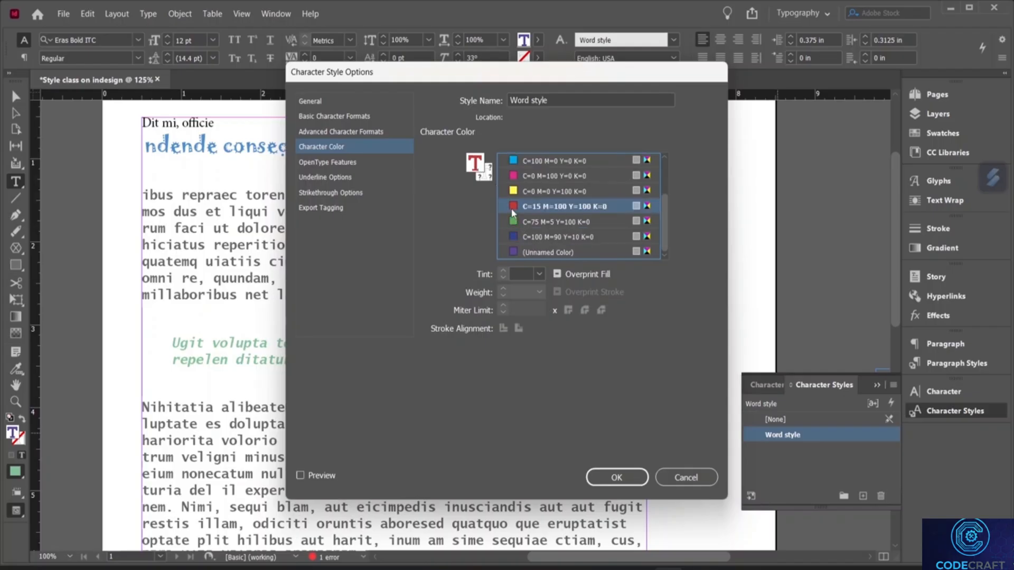
{"action": "left_click", "coordinate": [617, 476]}
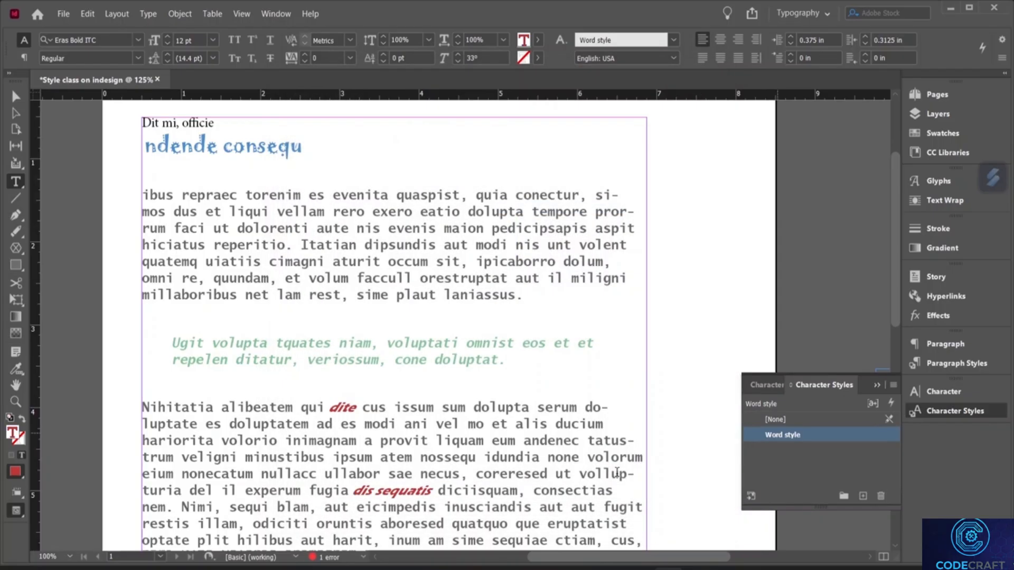
- Look through the whole page to check the colour of every word that carries Word style
{"action": "scroll", "coordinate": [429, 267], "scroll_direction": "down", "scroll_amount": 3}
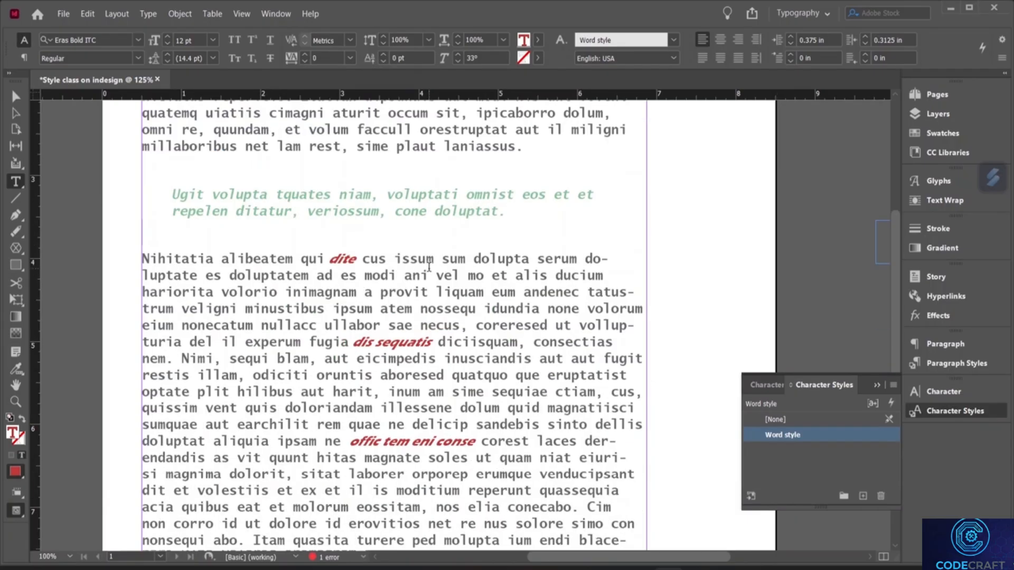
{"action": "scroll", "coordinate": [429, 267], "scroll_direction": "down", "scroll_amount": 3}
{"action": "scroll", "coordinate": [419, 275], "scroll_direction": "up", "scroll_amount": 2}
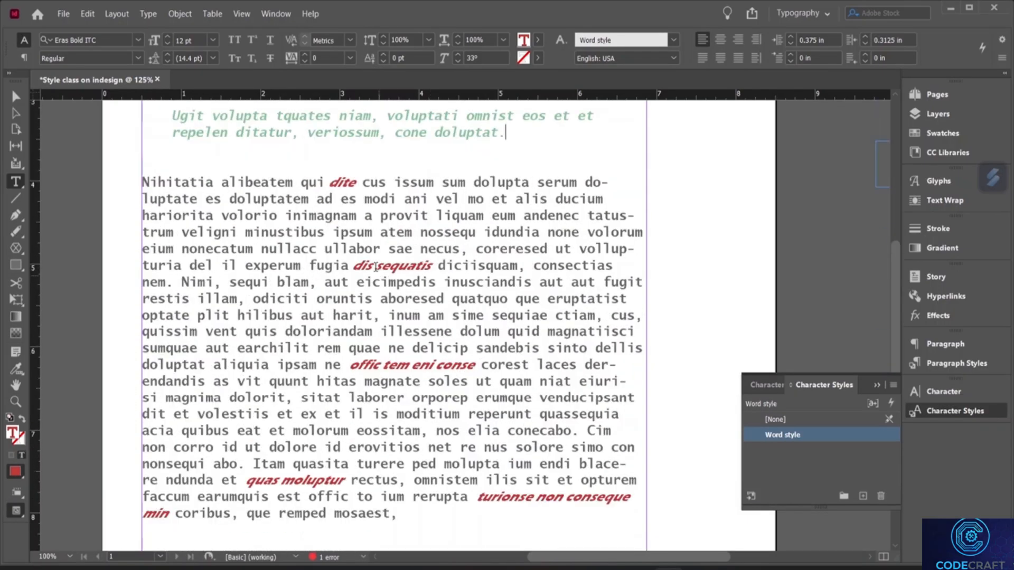
{"action": "scroll", "coordinate": [352, 231], "scroll_direction": "up", "scroll_amount": 2}
{"action": "scroll", "coordinate": [353, 231], "scroll_direction": "down", "scroll_amount": 2}
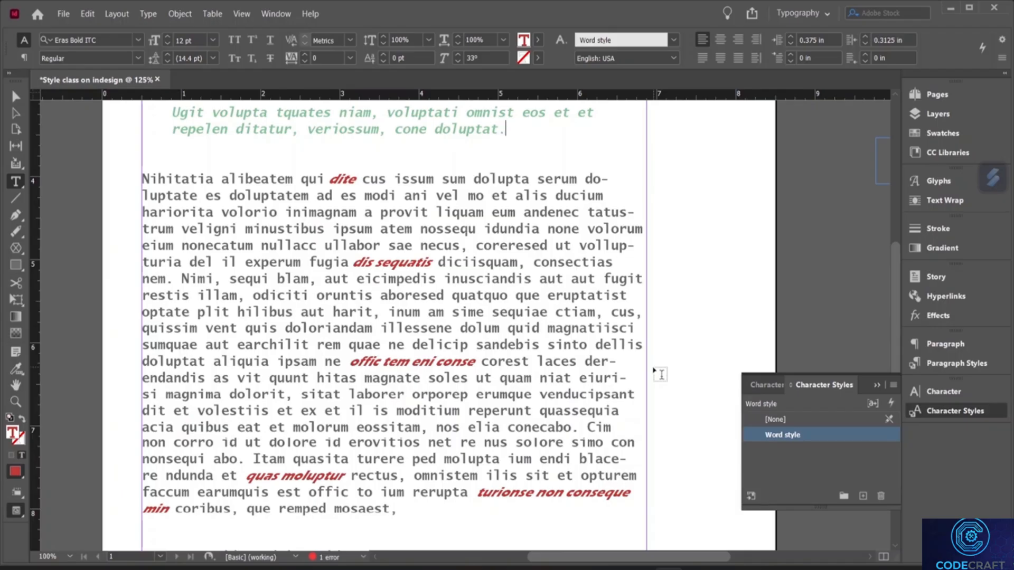
{"action": "scroll", "coordinate": [582, 390], "scroll_direction": "up", "scroll_amount": 7}
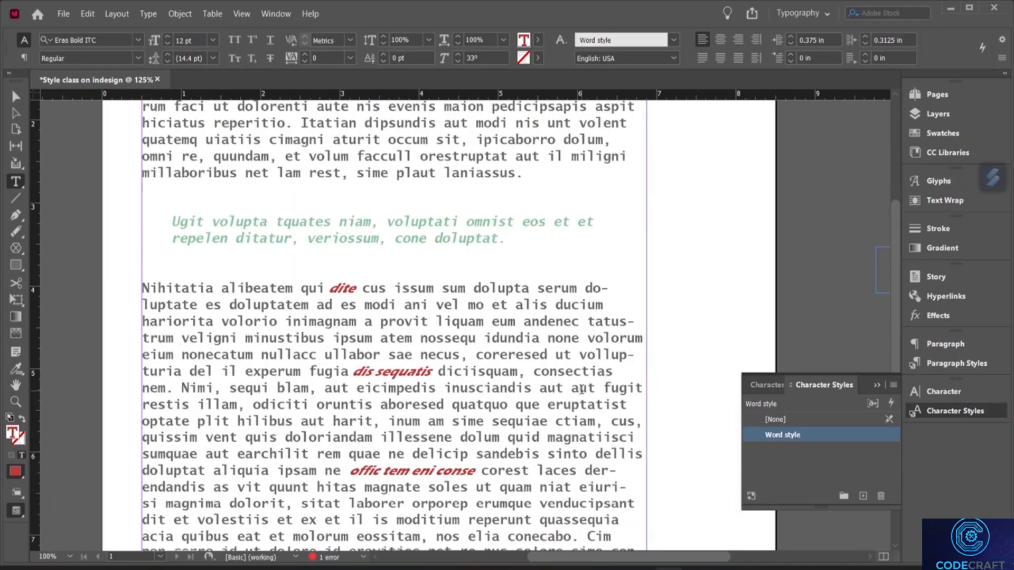
{"action": "scroll", "coordinate": [582, 391], "scroll_direction": "down", "scroll_amount": 12}
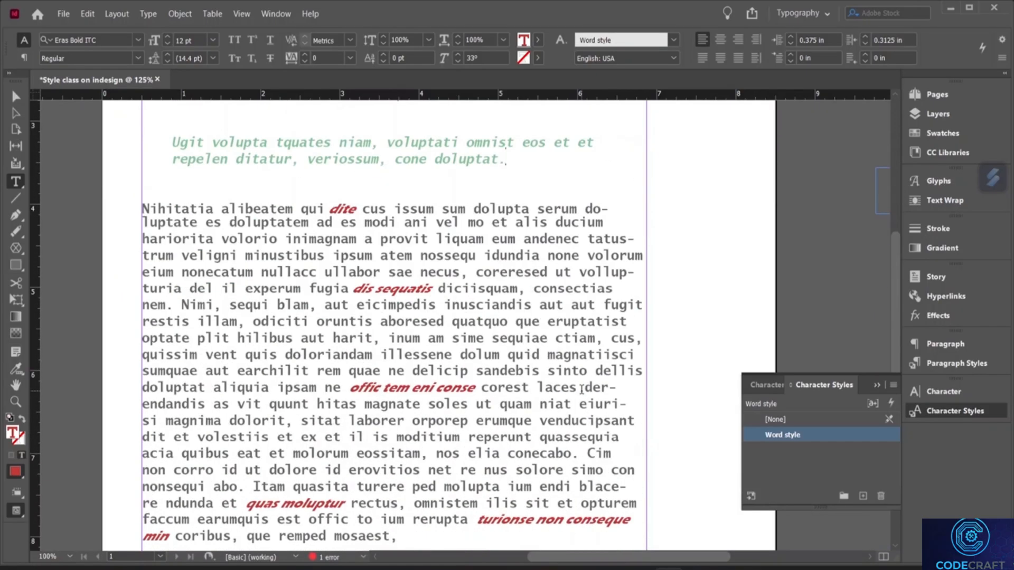
{"action": "scroll", "coordinate": [581, 390], "scroll_direction": "up", "scroll_amount": 14}
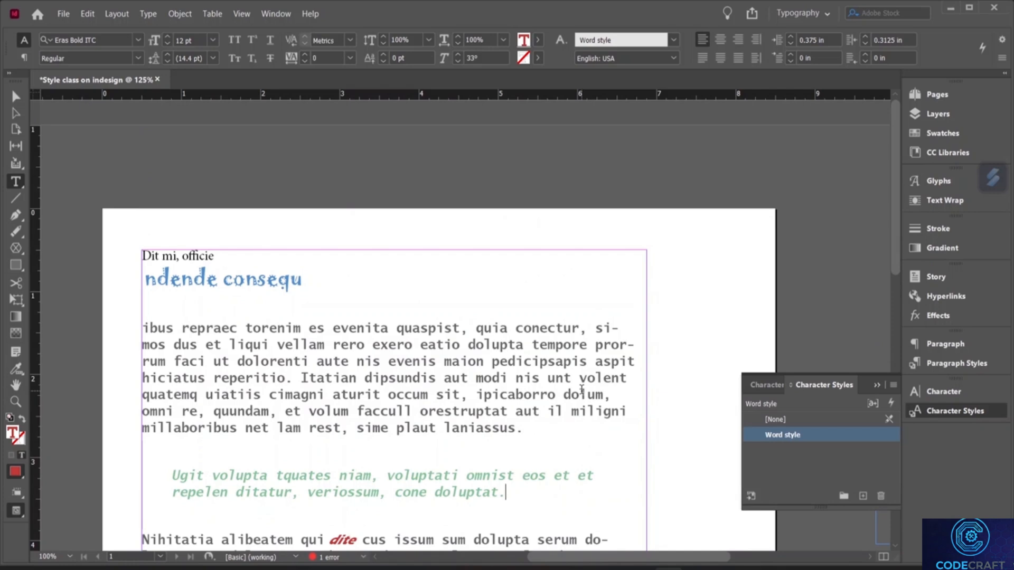
- Leave text editing and save the document as an InDesign 2022 document named "Style class on indesign" in the Documents folder
{"action": "key", "text": "Escape"}
{"action": "scroll", "coordinate": [434, 385], "scroll_direction": "down", "scroll_amount": 1}
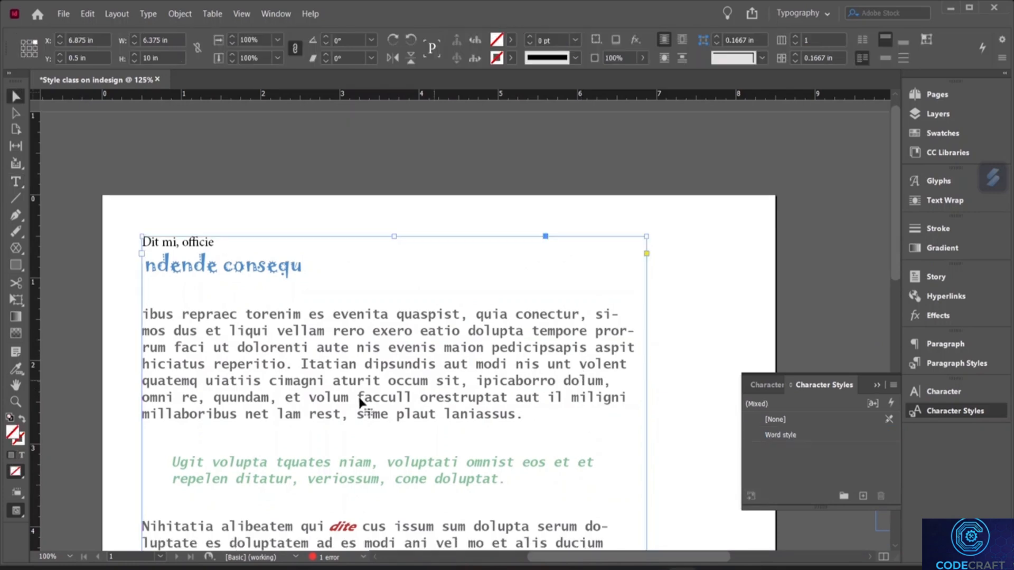
{"action": "scroll", "coordinate": [378, 260], "scroll_direction": "down", "scroll_amount": 4}
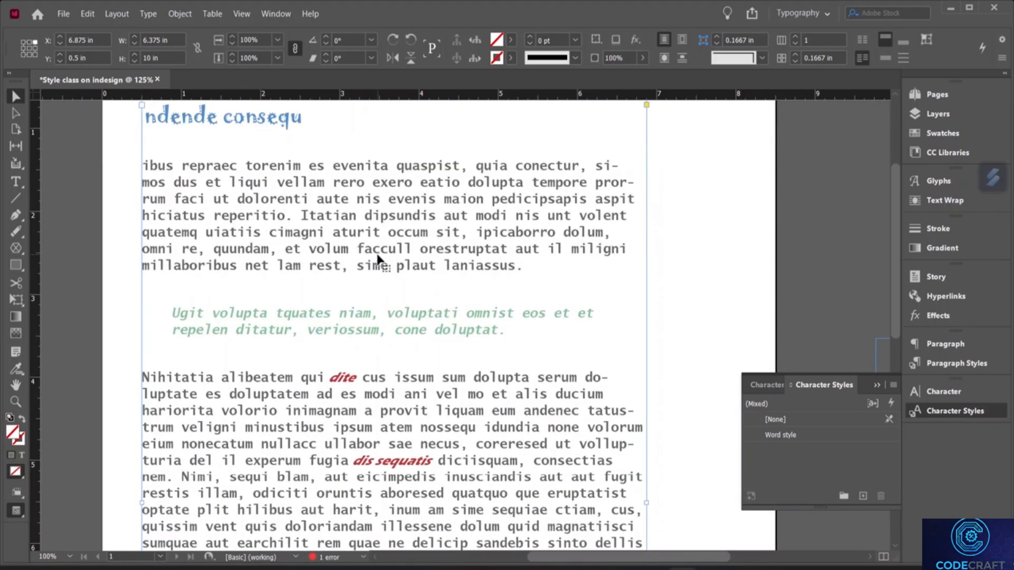
{"action": "scroll", "coordinate": [378, 259], "scroll_direction": "down", "scroll_amount": 14}
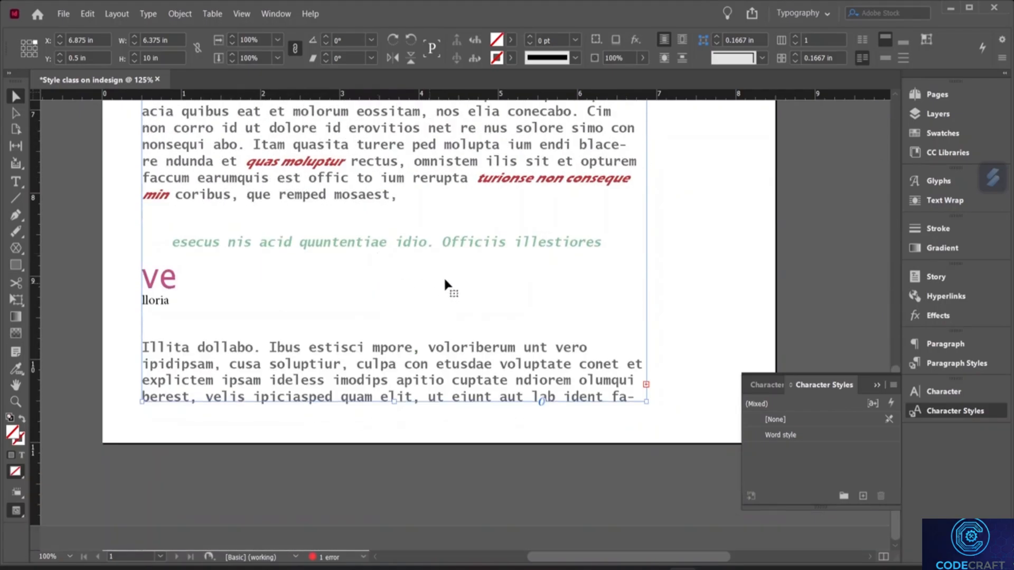
{"action": "scroll", "coordinate": [445, 284], "scroll_direction": "up", "scroll_amount": 11}
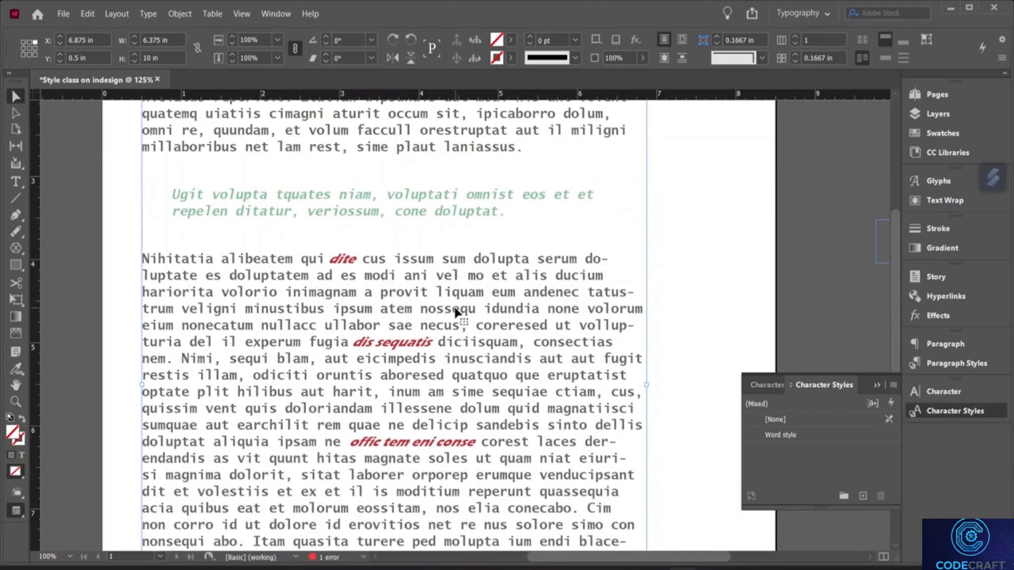
{"action": "key", "text": "ctrl+shift+s"}
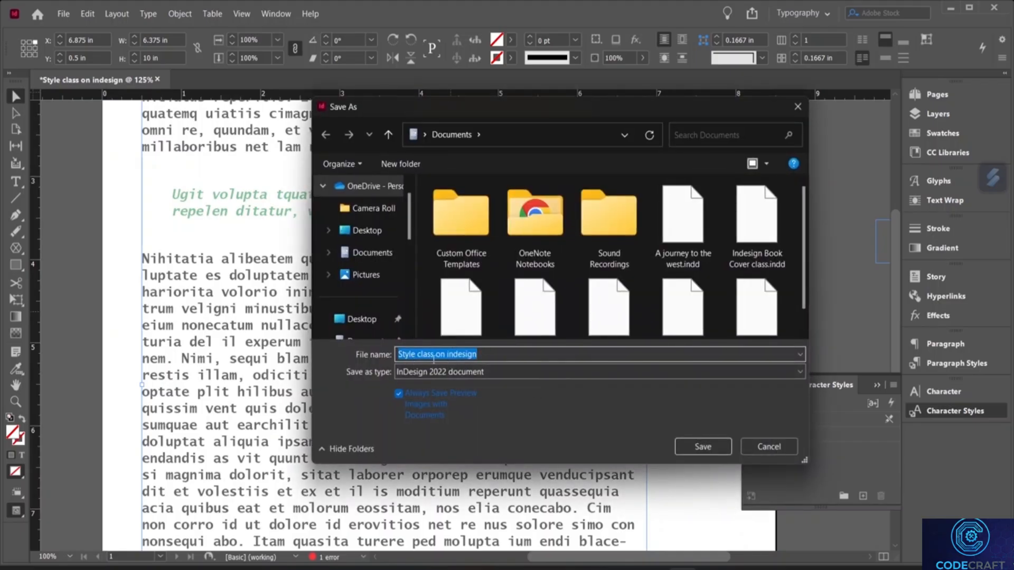
{"action": "left_click", "coordinate": [704, 447]}
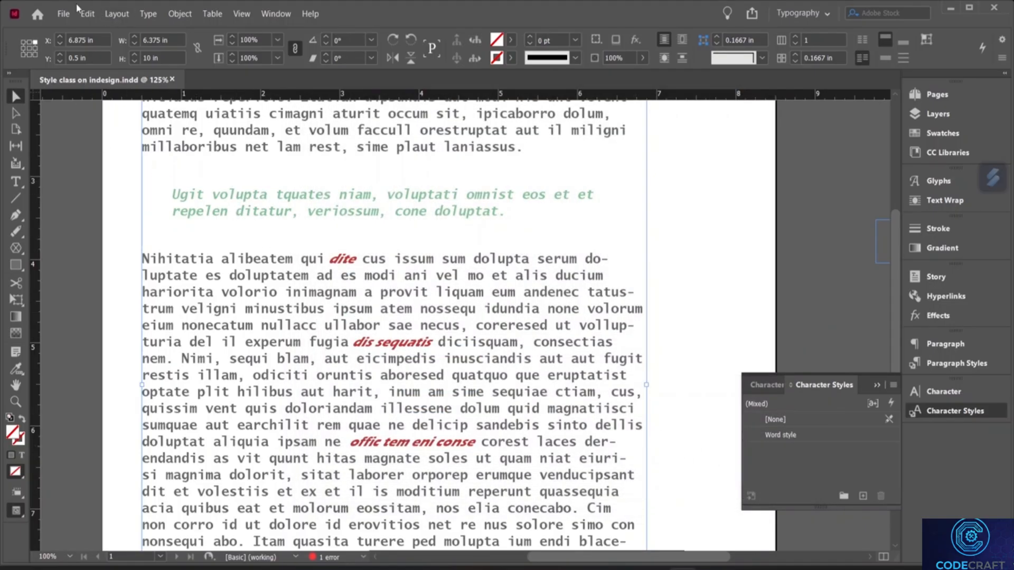
- Create a new one-page portrait document from the recent custom preset, 8.5 x 11 in
{"action": "left_click", "coordinate": [63, 14]}
{"action": "mouse_move", "coordinate": [79, 31]}
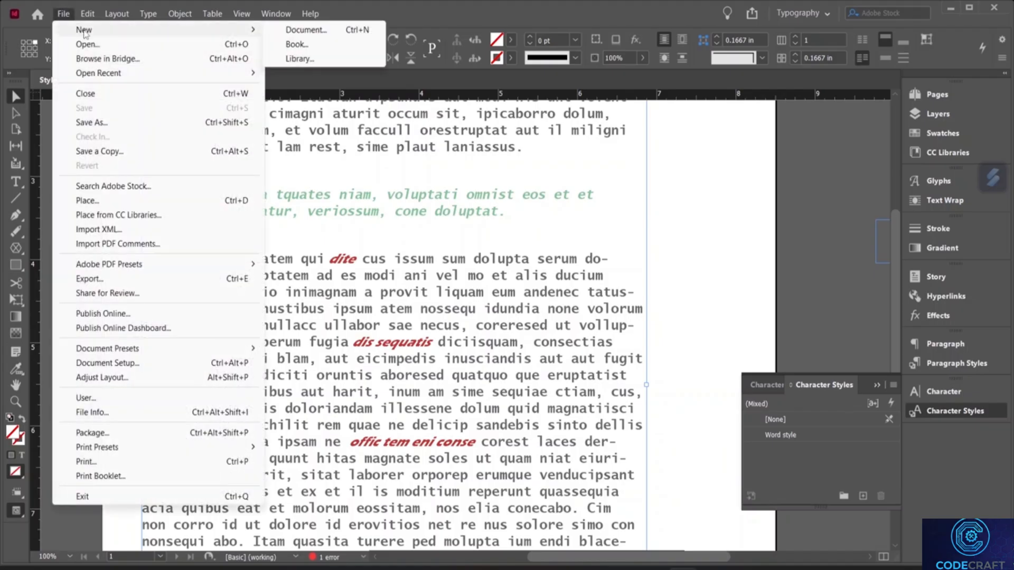
{"action": "left_click", "coordinate": [289, 32]}
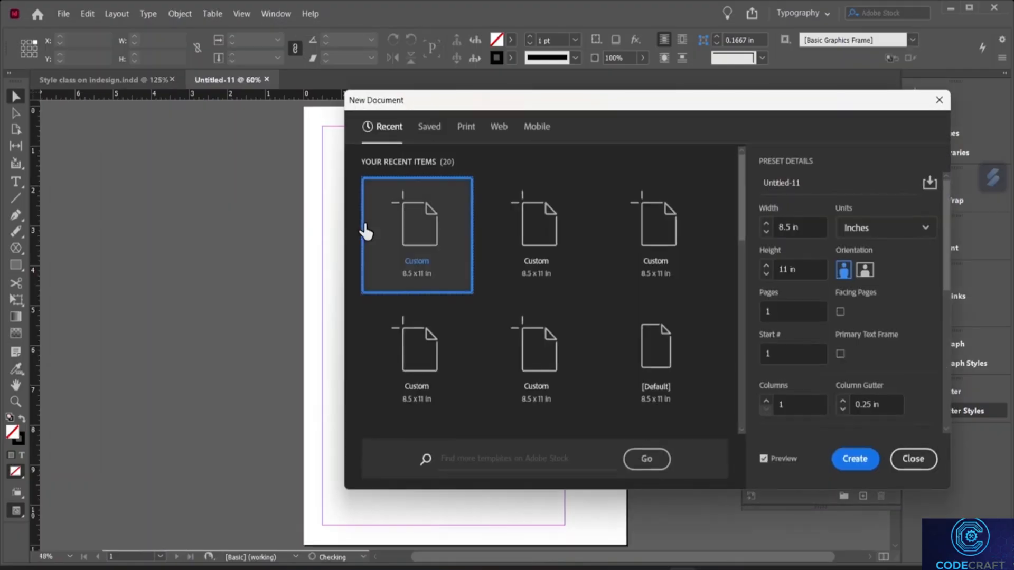
{"action": "left_click", "coordinate": [855, 458]}
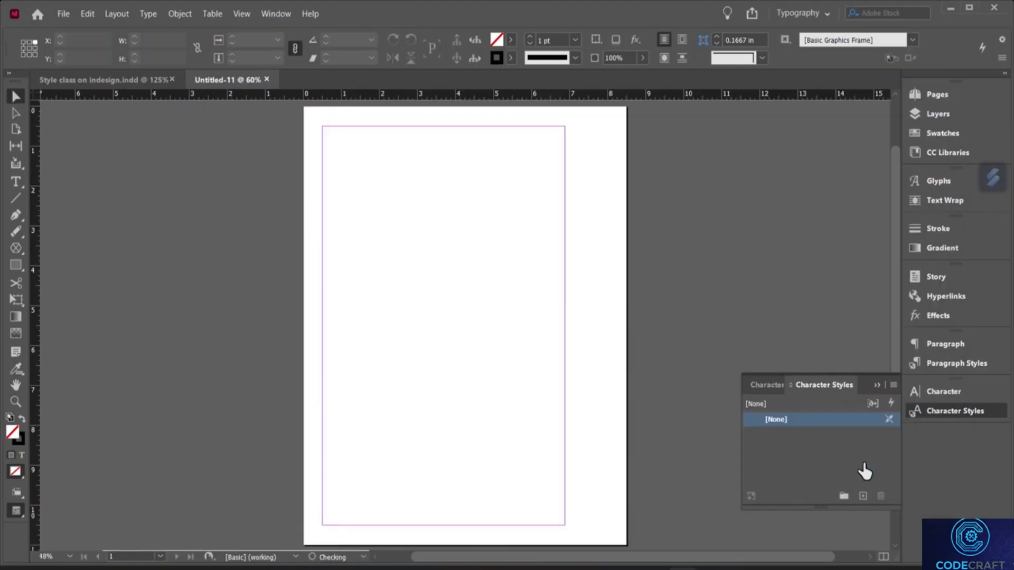
- Copy the styled text frame from Style class on indesign into the new document and align it with the page margins
{"action": "left_click", "coordinate": [140, 84]}
{"action": "scroll", "coordinate": [210, 198], "scroll_direction": "up", "scroll_amount": 3}
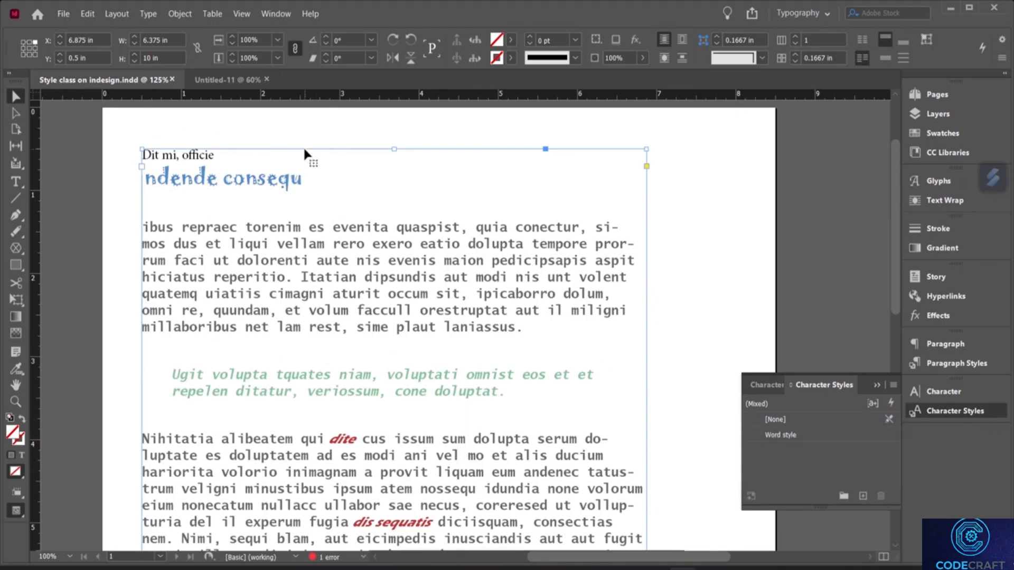
{"action": "right_click", "coordinate": [455, 156]}
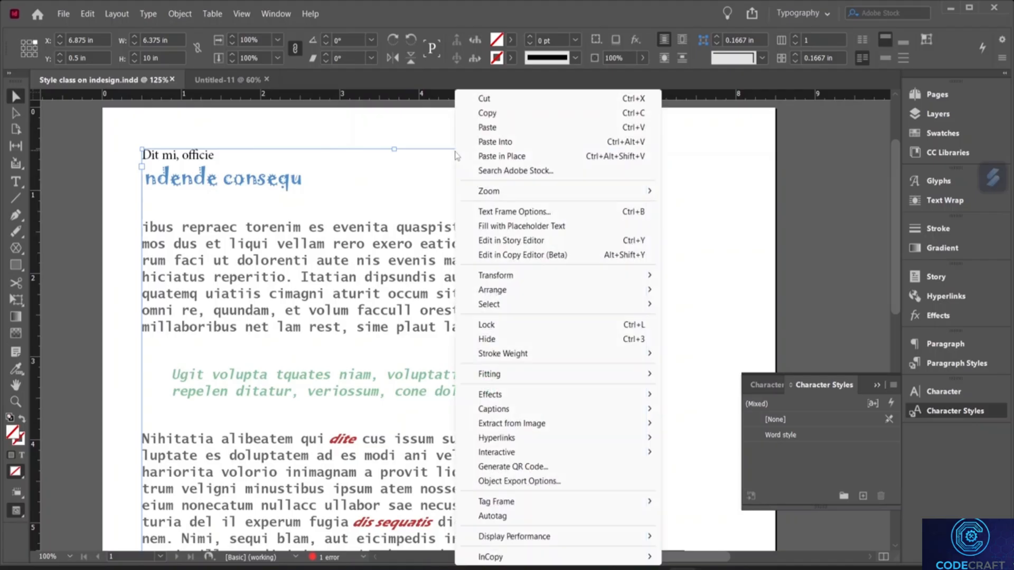
{"action": "left_click", "coordinate": [501, 121]}
{"action": "left_click", "coordinate": [227, 80]}
{"action": "right_click", "coordinate": [370, 199]}
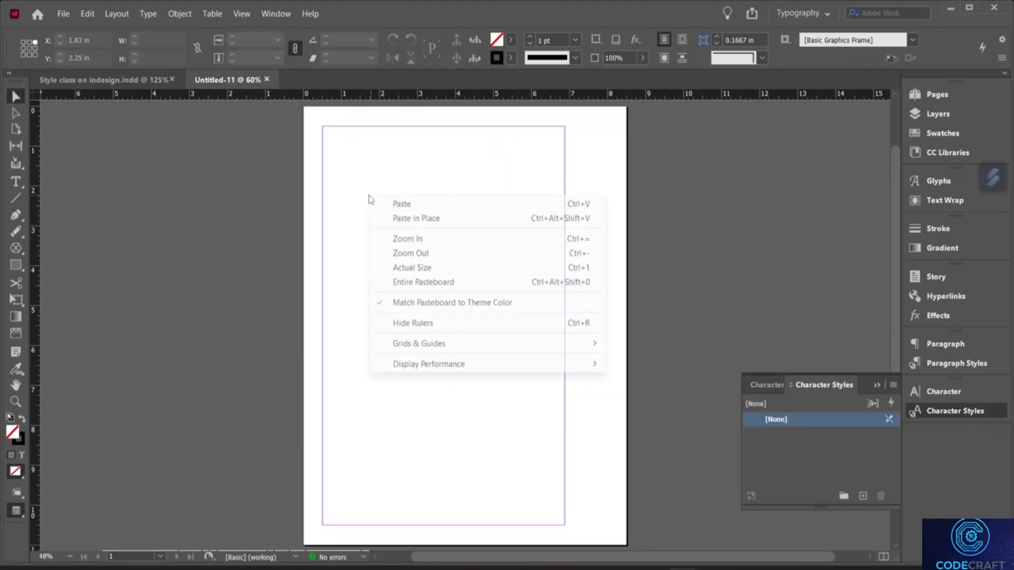
{"action": "left_click", "coordinate": [401, 203]}
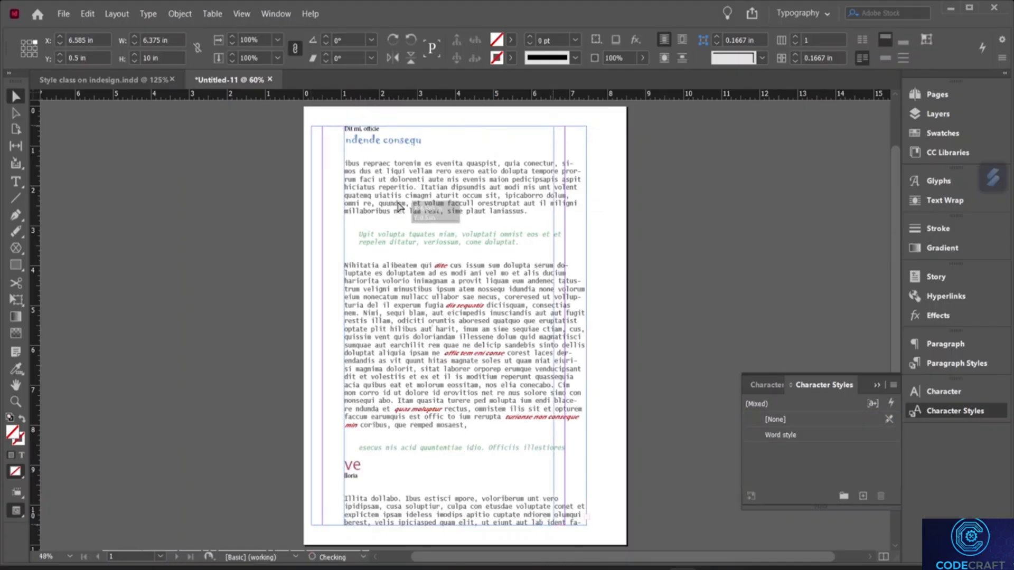
{"action": "left_click_drag", "start_coordinate": [400, 206], "coordinate": [410, 205]}
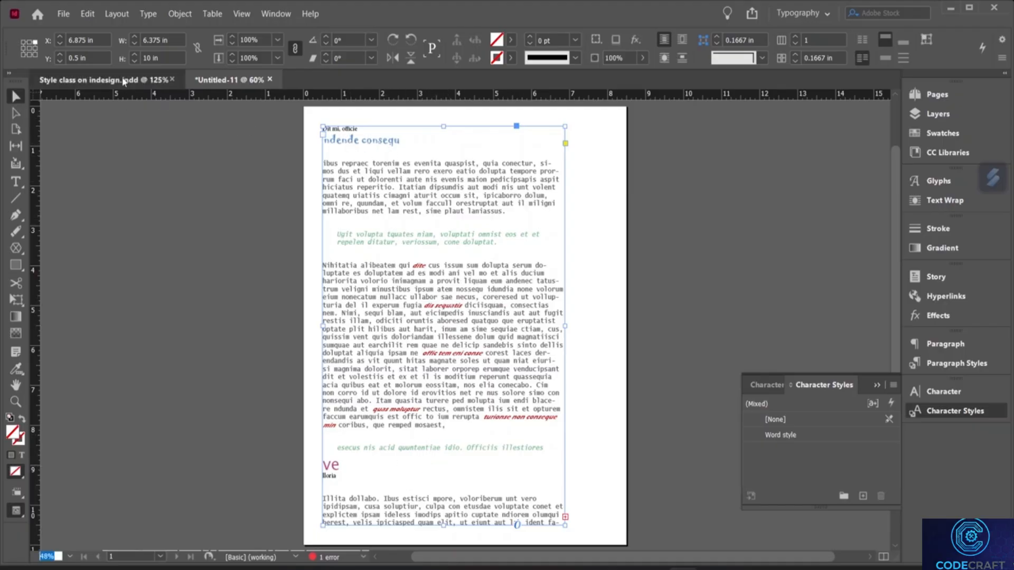
- Compare the pasted text frame in the new document with the original page in Style class on indesign
{"action": "key", "text": "ctrl+1"}
{"action": "scroll", "coordinate": [420, 255], "scroll_direction": "down", "scroll_amount": 2}
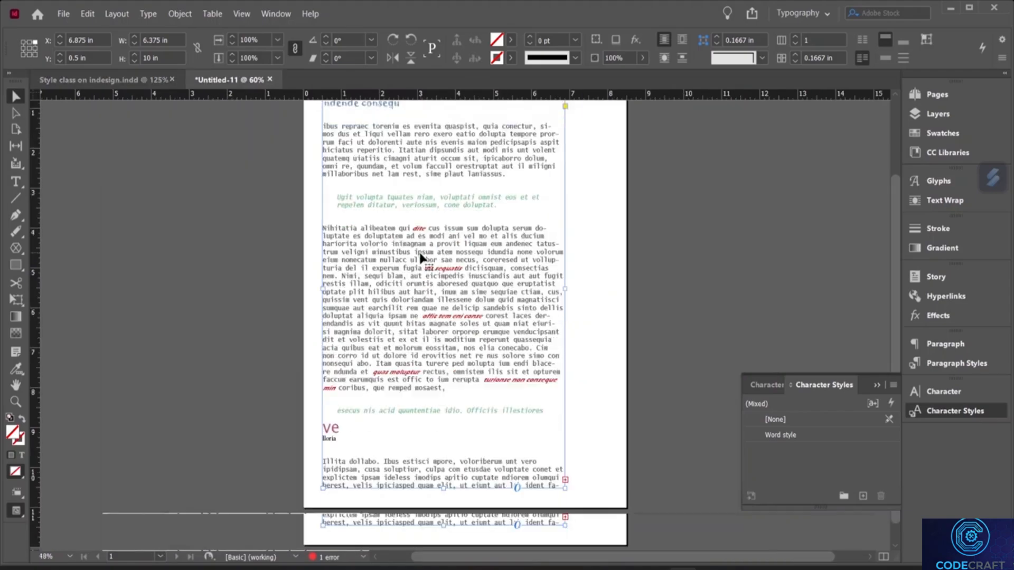
{"action": "scroll", "coordinate": [419, 257], "scroll_direction": "up", "scroll_amount": 3}
{"action": "scroll", "coordinate": [417, 259], "scroll_direction": "down", "scroll_amount": 2}
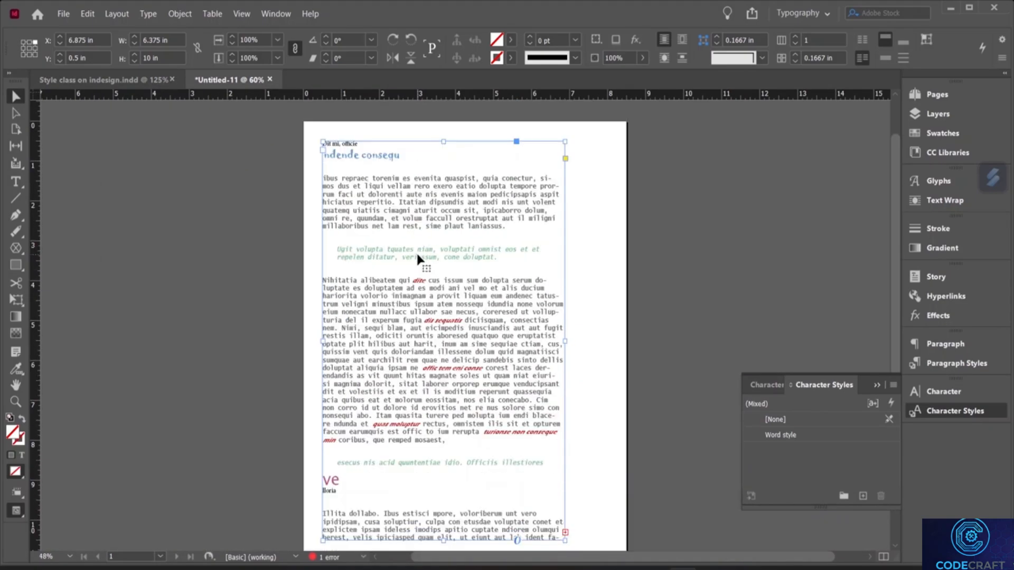
{"action": "key", "text": "ctrl+Tab"}
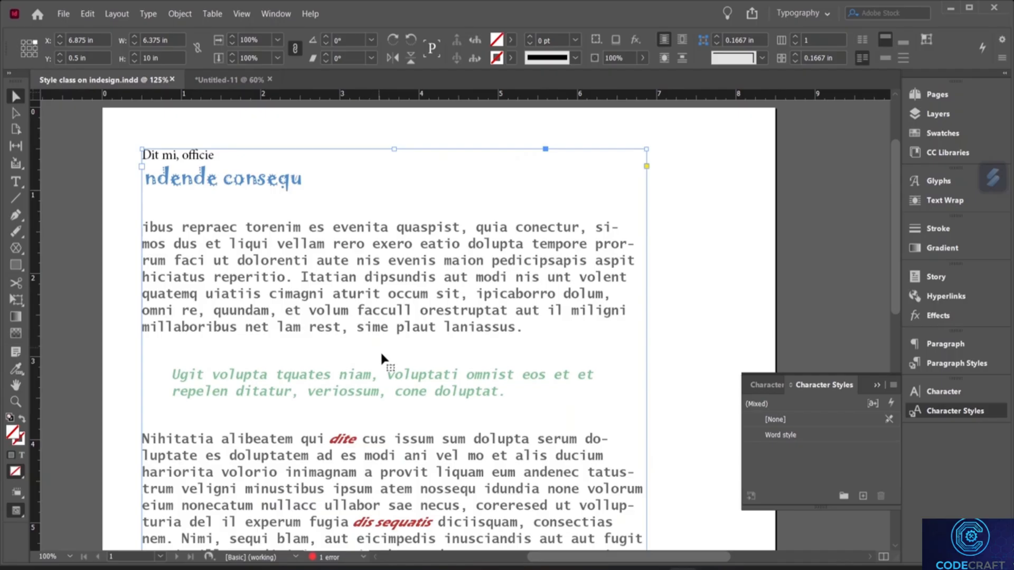
{"action": "scroll", "coordinate": [380, 356], "scroll_direction": "right", "scroll_amount": 2}
{"action": "scroll", "coordinate": [383, 323], "scroll_direction": "right", "scroll_amount": 1}
{"action": "scroll", "coordinate": [383, 326], "scroll_direction": "down", "scroll_amount": 3}
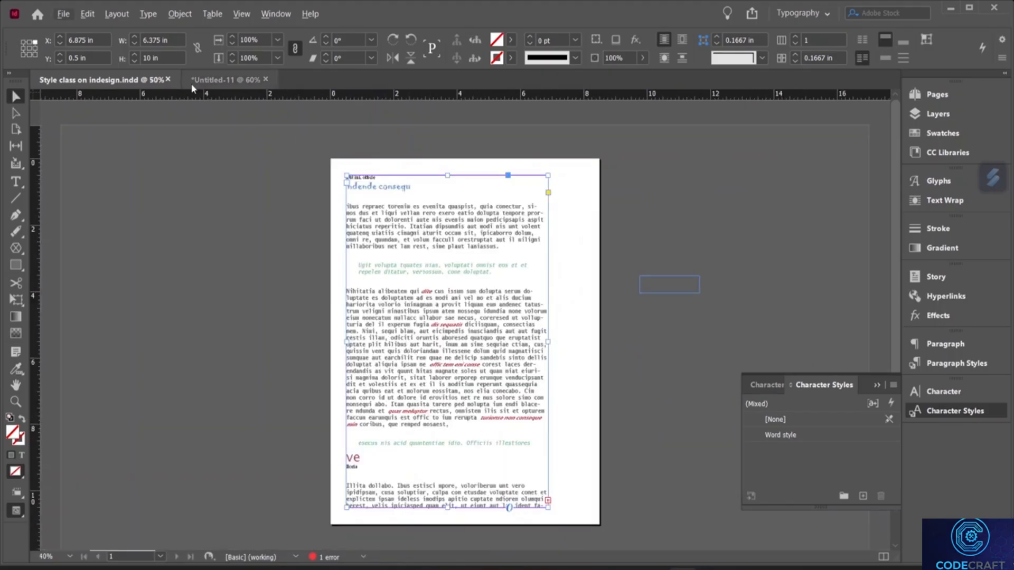
{"action": "left_click", "coordinate": [225, 80]}
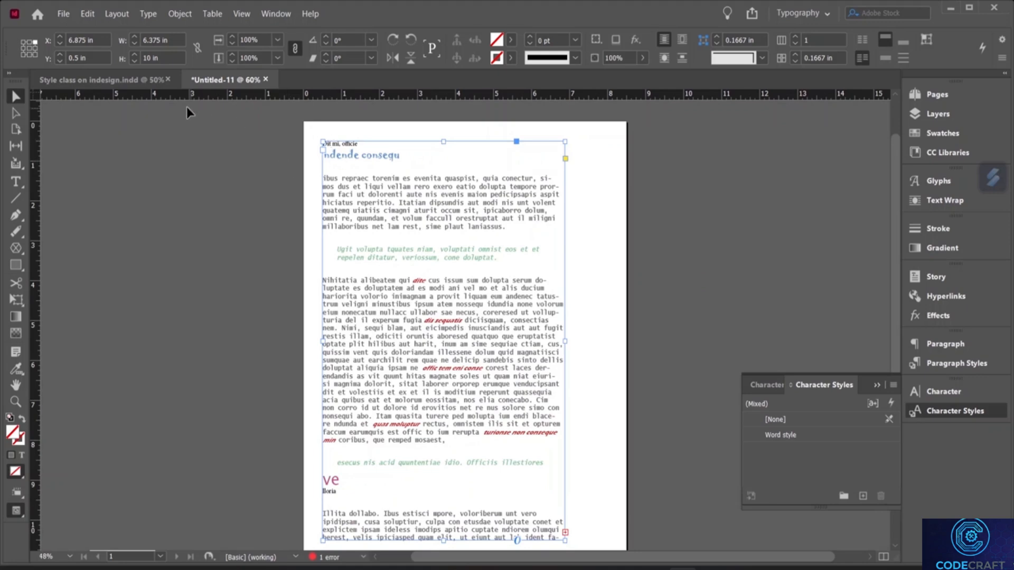
{"action": "key", "text": "ctrl+Tab"}
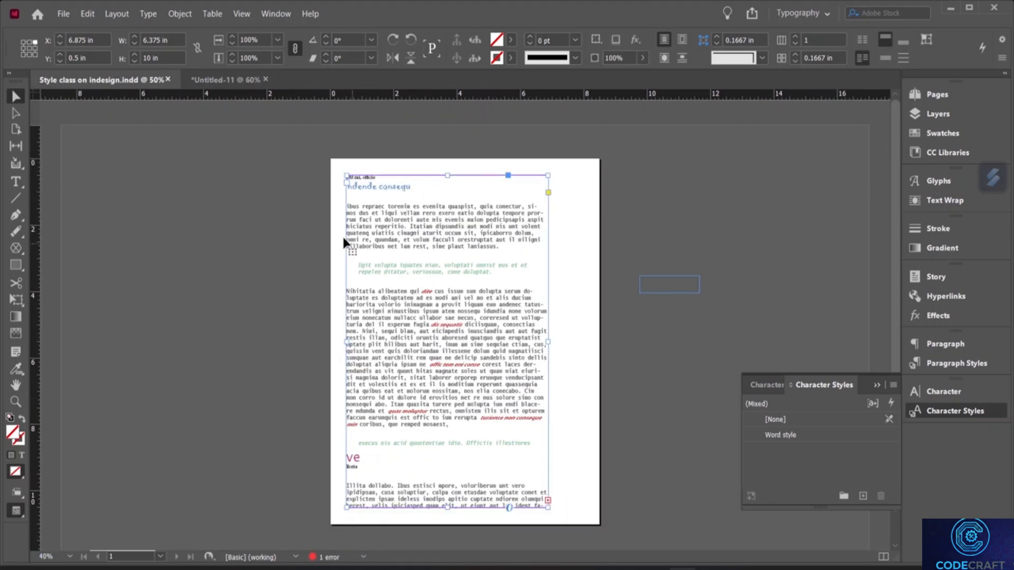
- Review the text frame in Style class on indesign and cut its pasted copy from Untitled-11
{"action": "scroll", "coordinate": [361, 249], "scroll_direction": "up", "scroll_amount": 1}
{"action": "scroll", "coordinate": [361, 249], "scroll_direction": "down", "scroll_amount": 1}
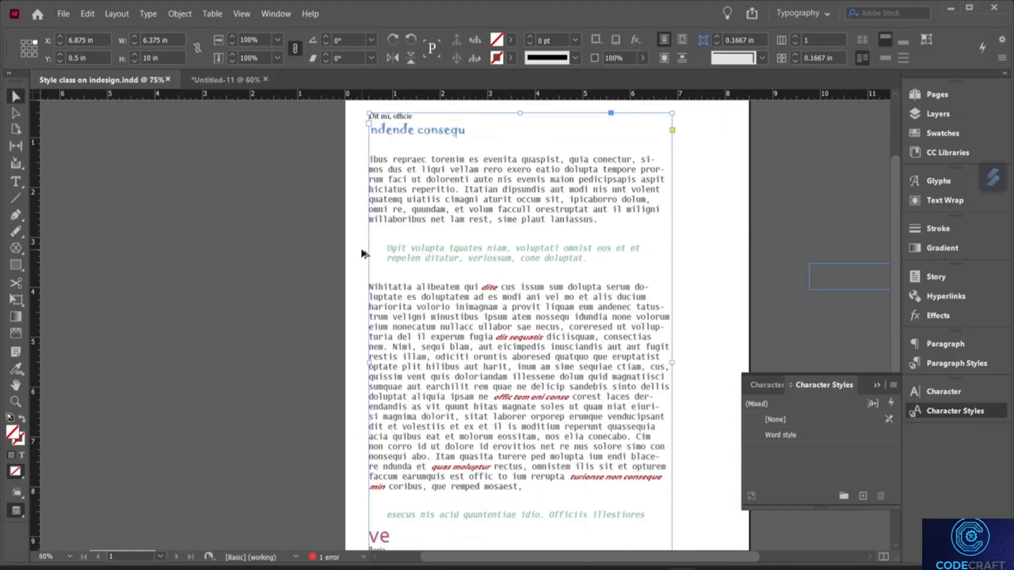
{"action": "scroll", "coordinate": [361, 250], "scroll_direction": "down", "scroll_amount": 1}
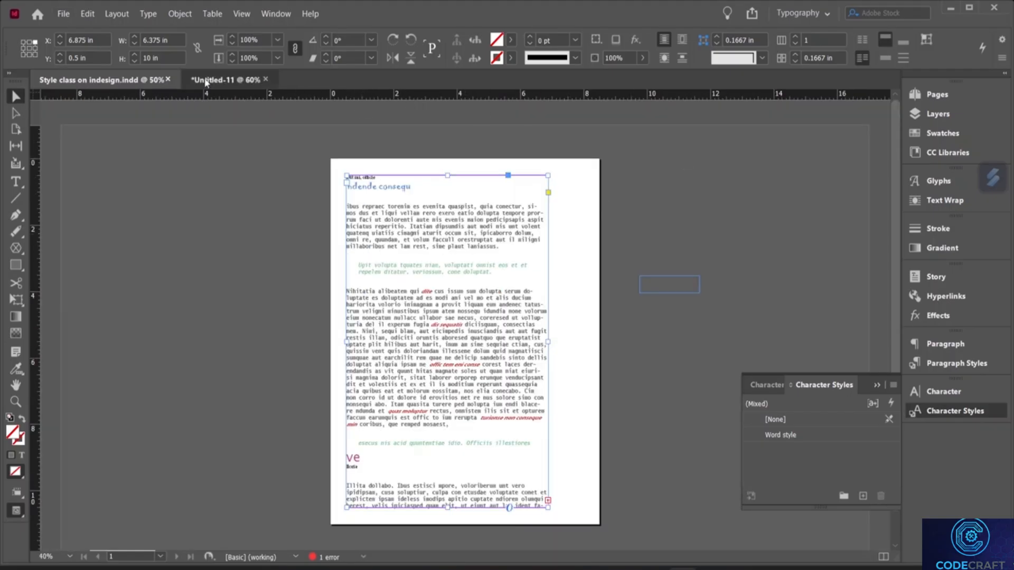
{"action": "left_click", "coordinate": [227, 80]}
{"action": "right_click", "coordinate": [429, 159]}
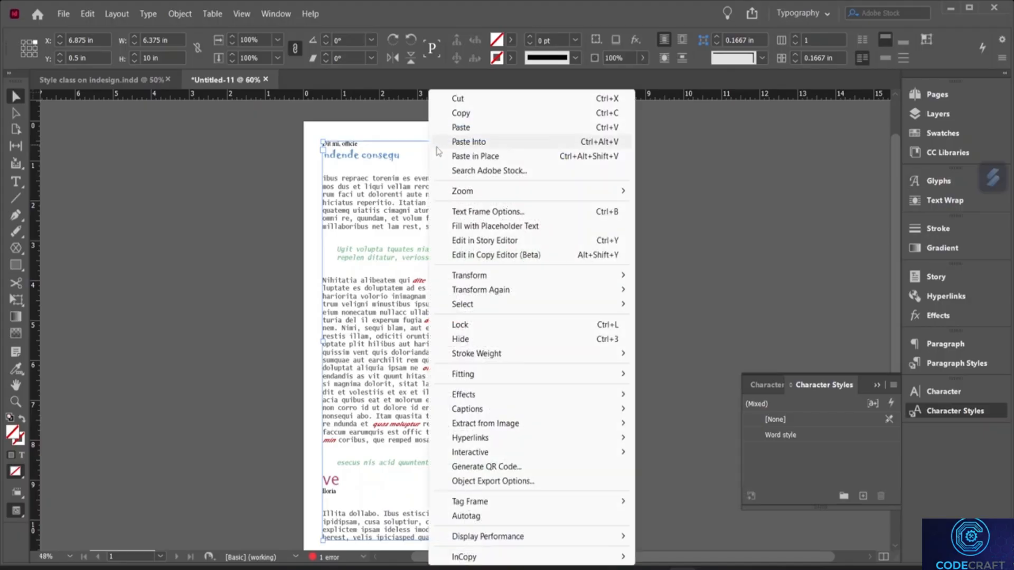
{"action": "left_click", "coordinate": [499, 98]}
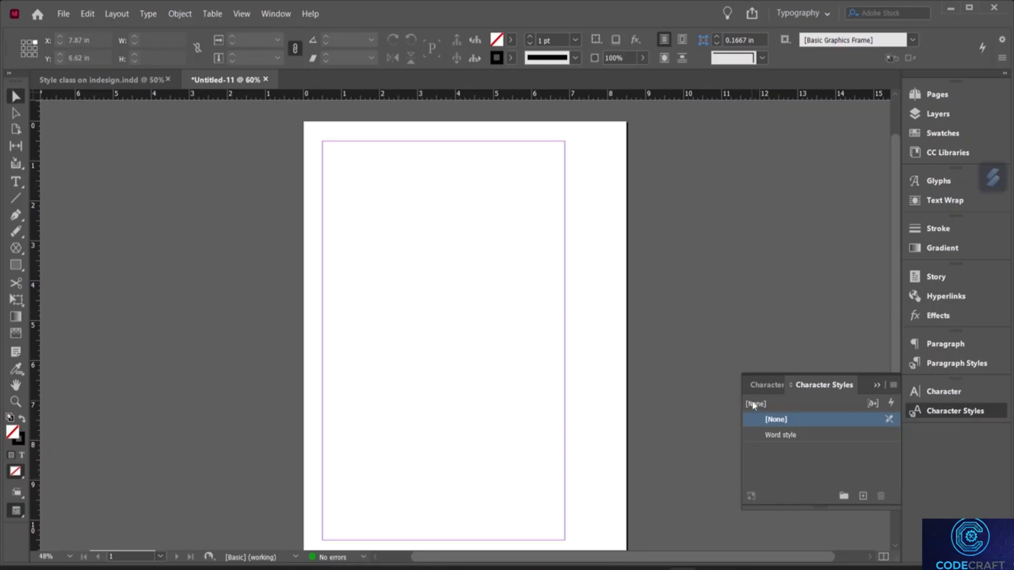
{"action": "right_click", "coordinate": [478, 262]}
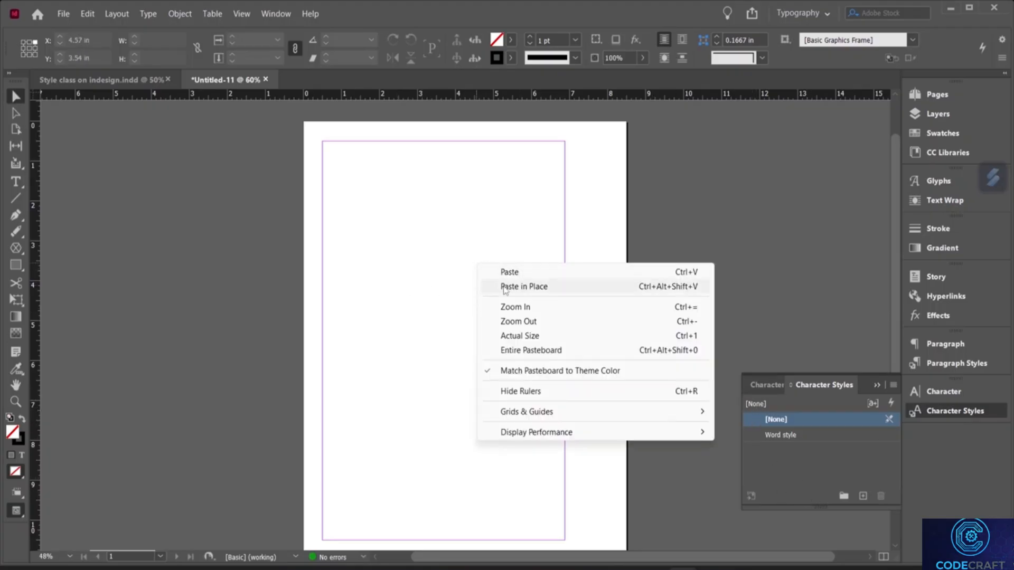
{"action": "left_click", "coordinate": [646, 246]}
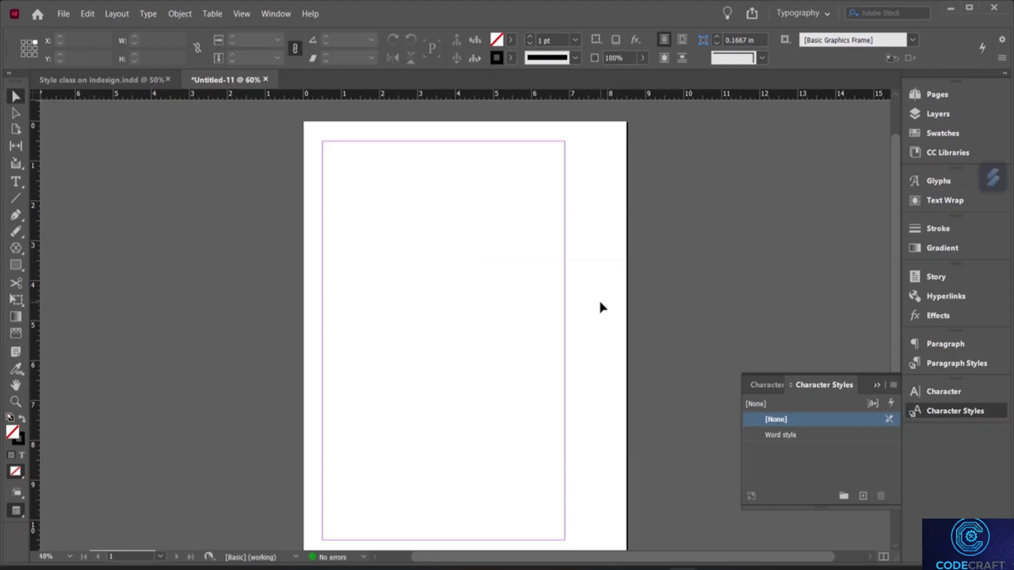
{"action": "left_click", "coordinate": [877, 384]}
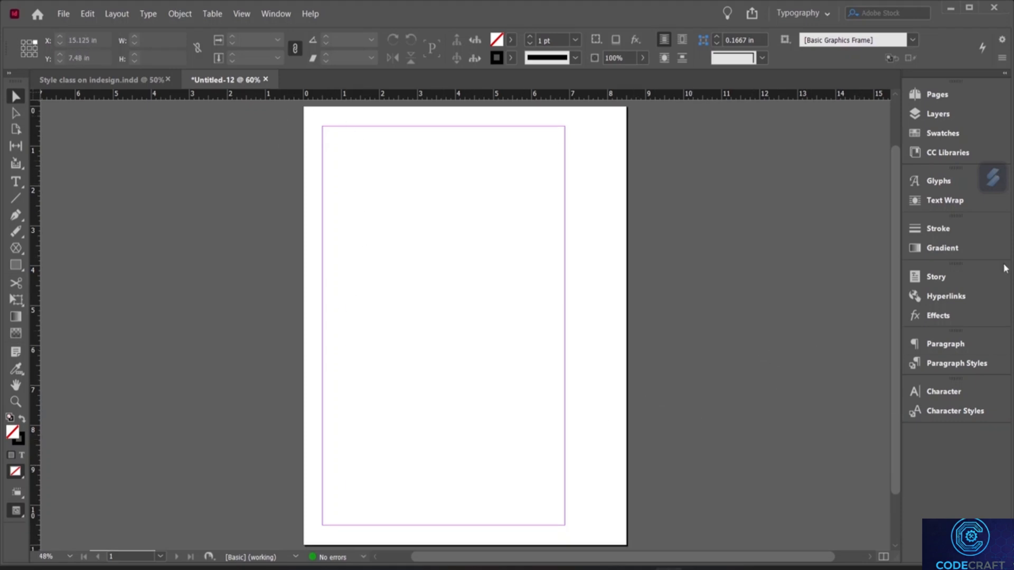
- Select [Basic Paragraph] as the paragraph style in the new blank document and check its available character styles
{"action": "left_click", "coordinate": [937, 344]}
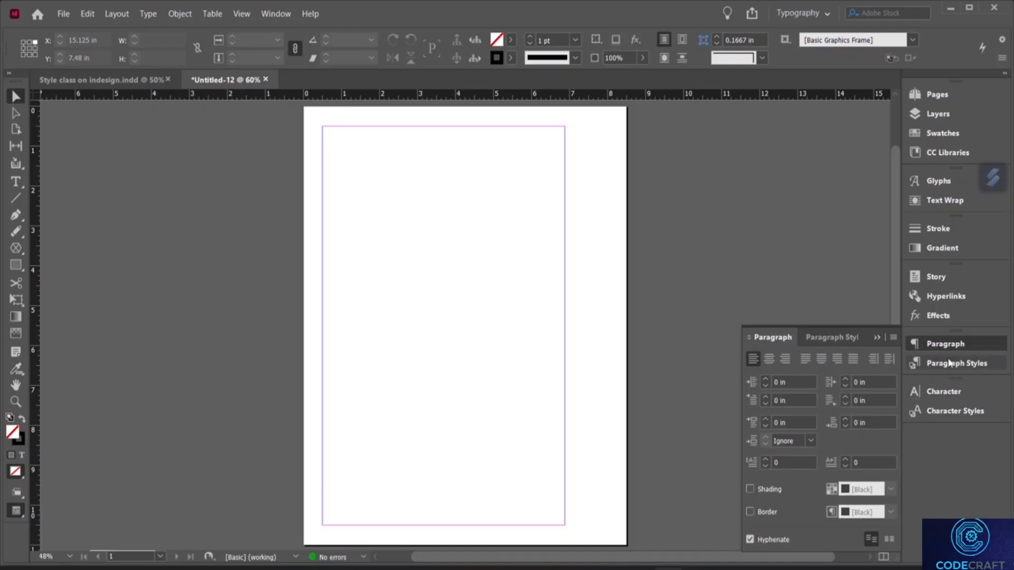
{"action": "left_click", "coordinate": [948, 363]}
{"action": "left_click", "coordinate": [783, 387]}
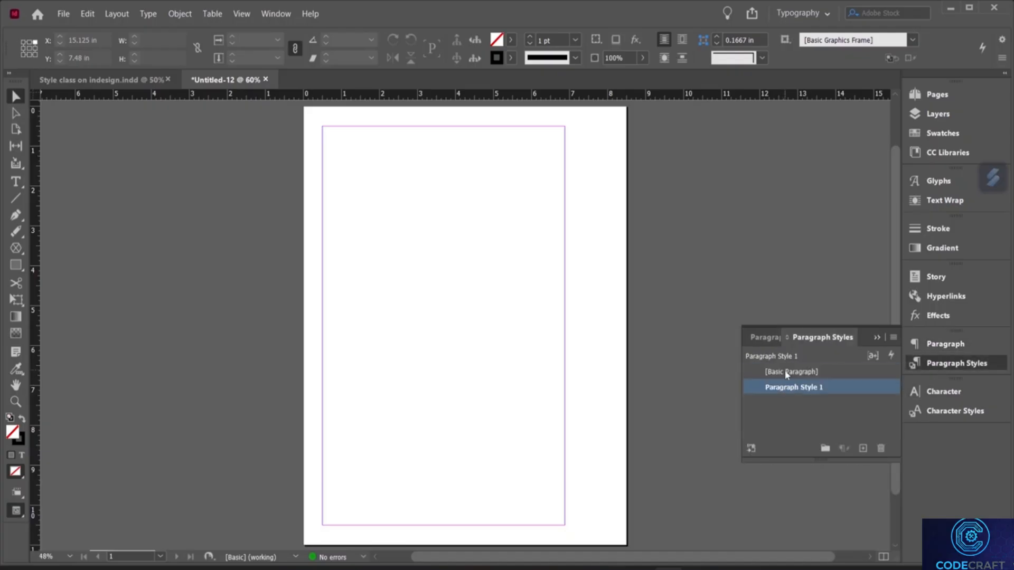
{"action": "left_click", "coordinate": [787, 372]}
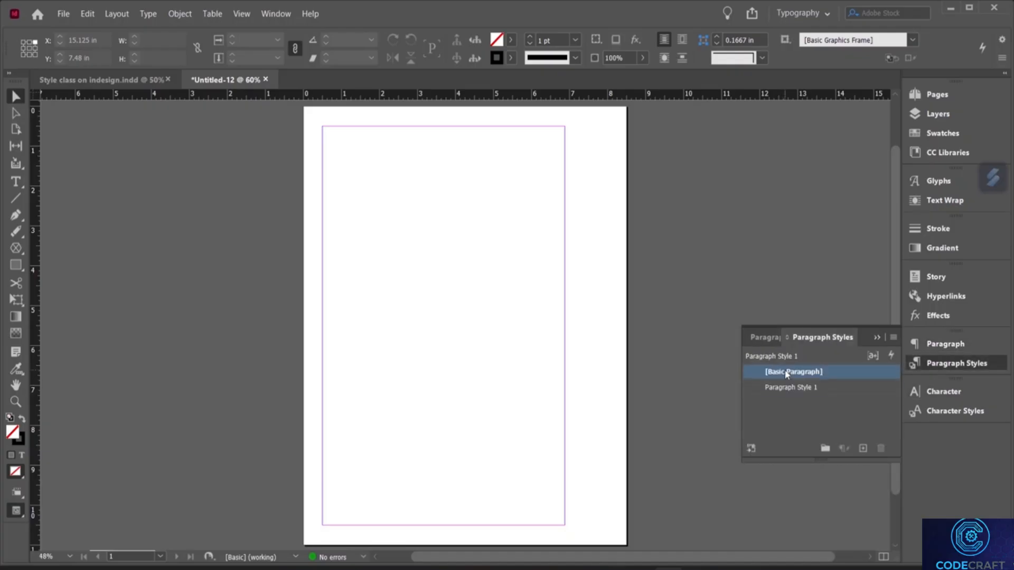
{"action": "left_click", "coordinate": [935, 411]}
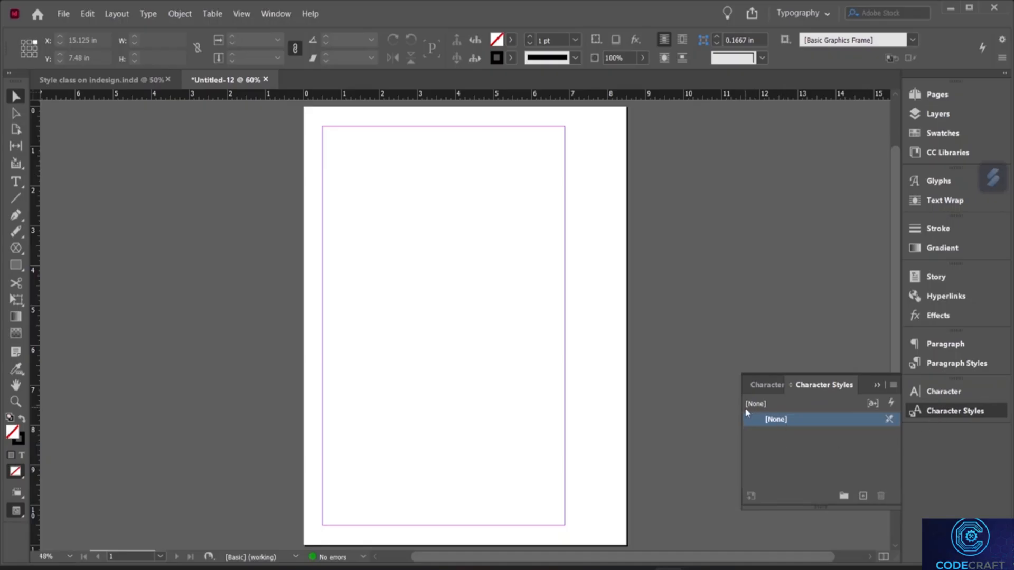
- Start loading all text styles into the blank document from Style class on indesign.indd in the Documents folder
{"action": "left_click", "coordinate": [928, 365]}
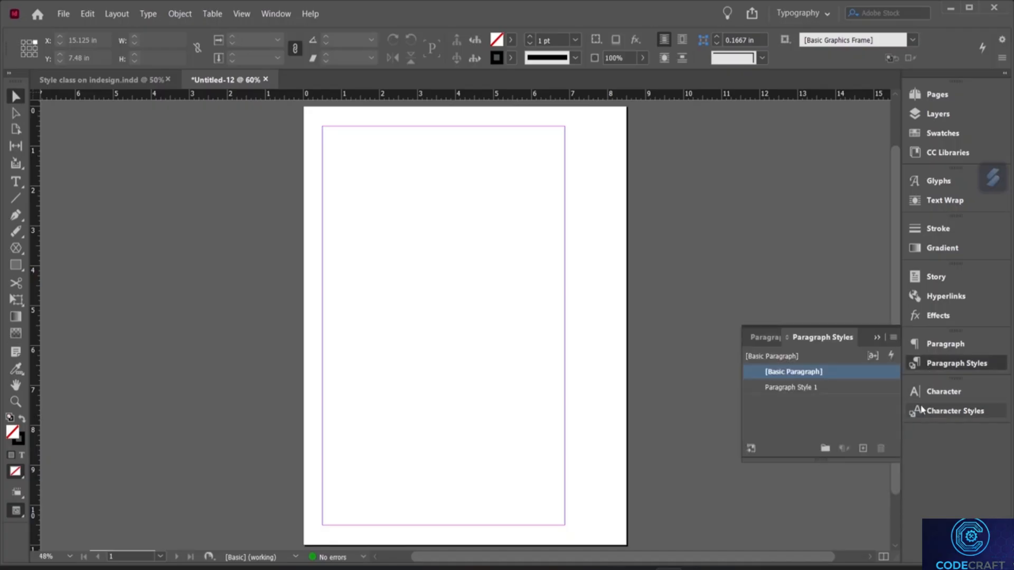
{"action": "left_click", "coordinate": [893, 338]}
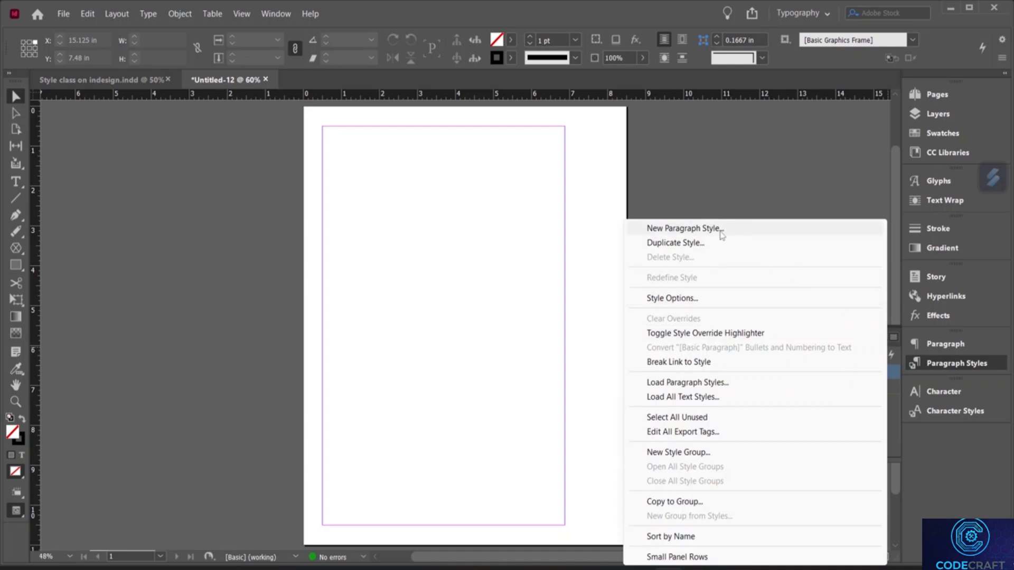
{"action": "left_click", "coordinate": [706, 400]}
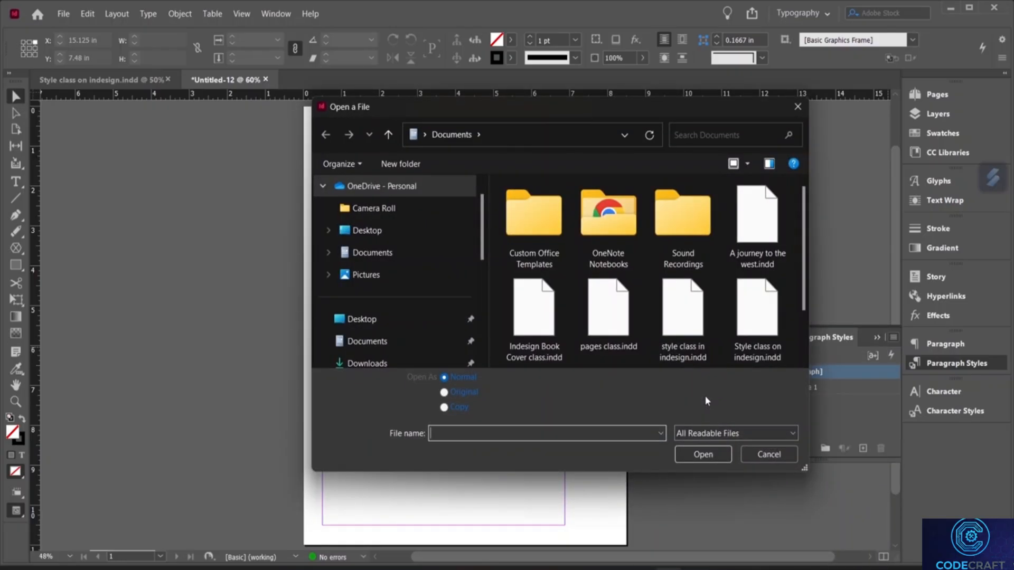
{"action": "scroll", "coordinate": [630, 323], "scroll_direction": "down", "scroll_amount": 1}
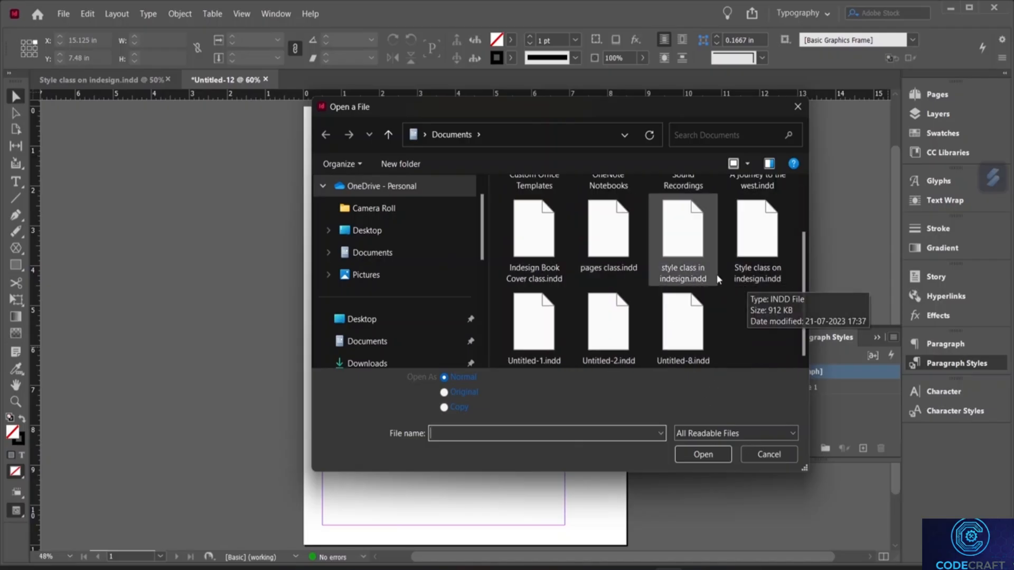
{"action": "left_click", "coordinate": [753, 252]}
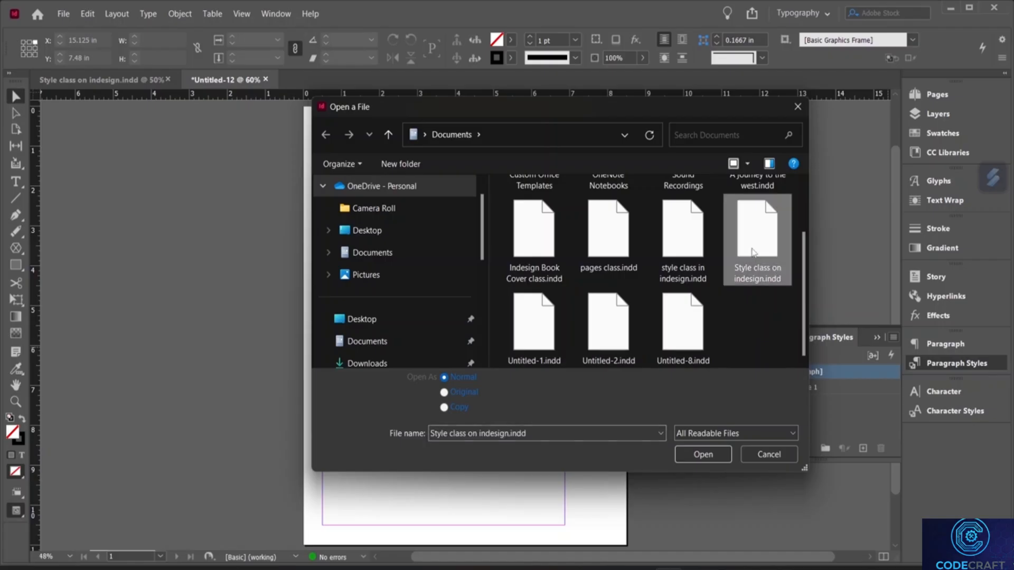
{"action": "left_click", "coordinate": [709, 454]}
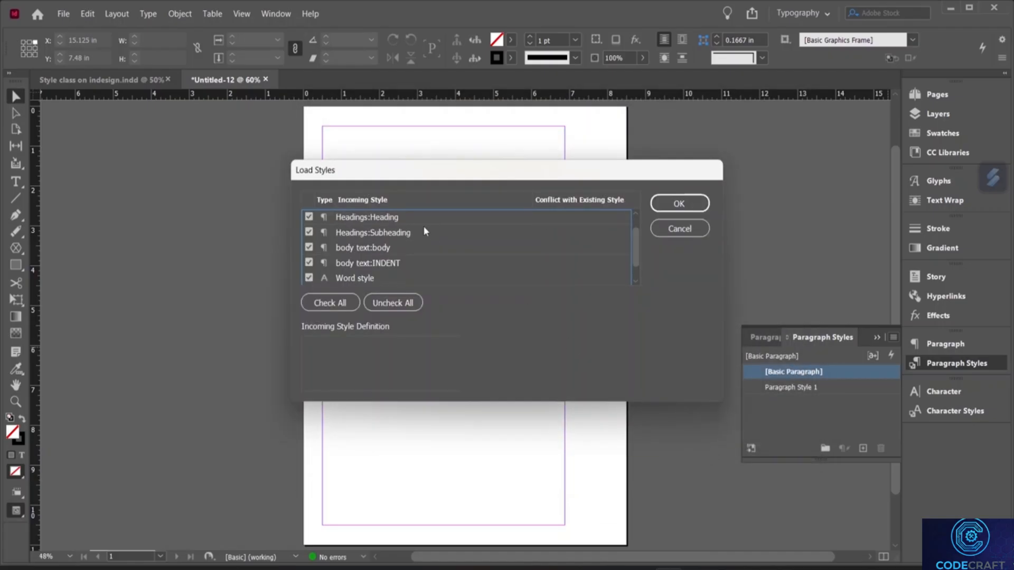
- Try excluding Word style and body text:body from the incoming styles individually, and try including only body text:body
{"action": "scroll", "coordinate": [420, 262], "scroll_direction": "up", "scroll_amount": 1}
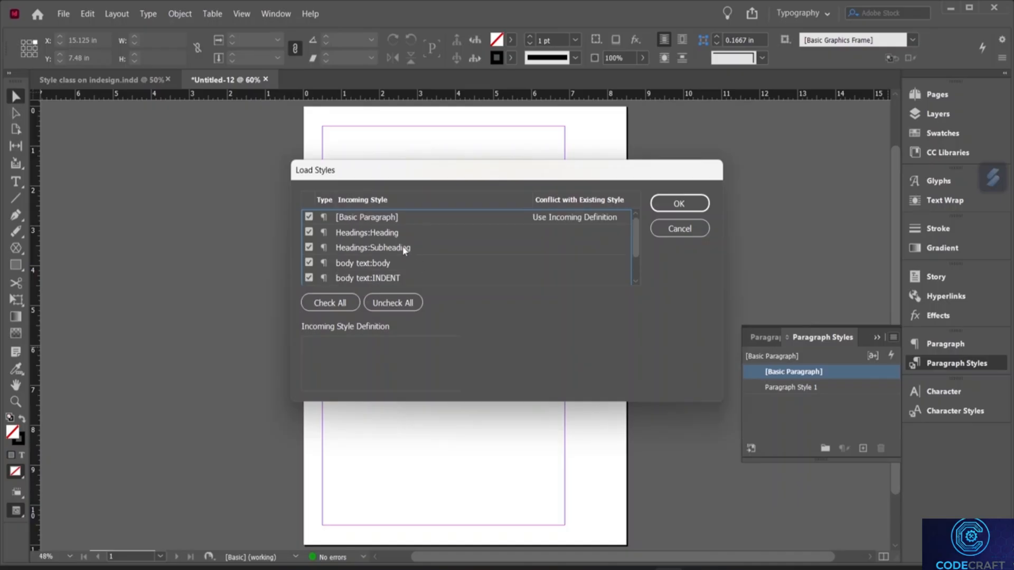
{"action": "scroll", "coordinate": [405, 251], "scroll_direction": "down", "scroll_amount": 1}
{"action": "scroll", "coordinate": [405, 250], "scroll_direction": "up", "scroll_amount": 1}
{"action": "scroll", "coordinate": [308, 276], "scroll_direction": "down", "scroll_amount": 1}
{"action": "left_click", "coordinate": [310, 277]}
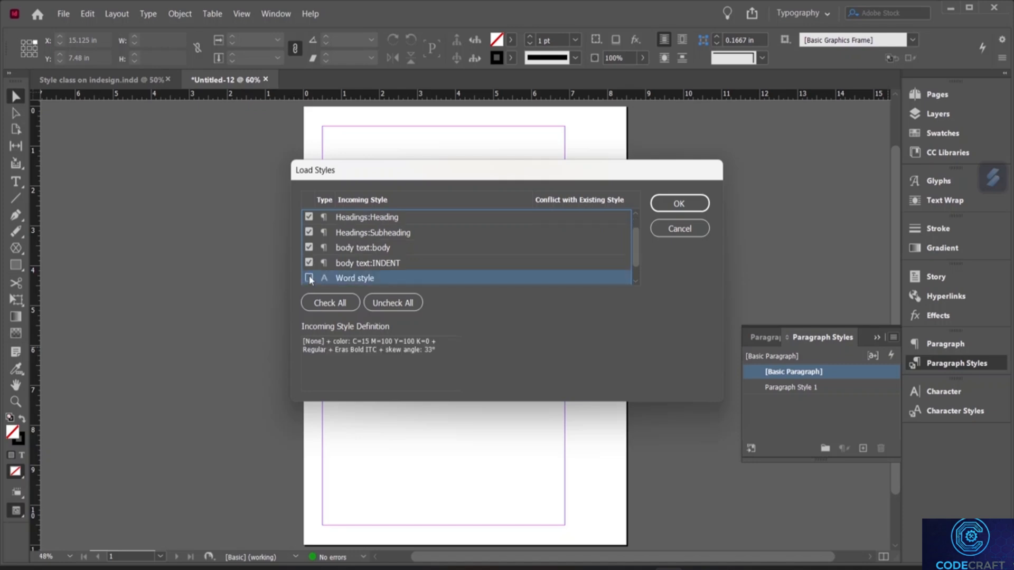
{"action": "left_click", "coordinate": [309, 278]}
{"action": "left_click", "coordinate": [309, 248]}
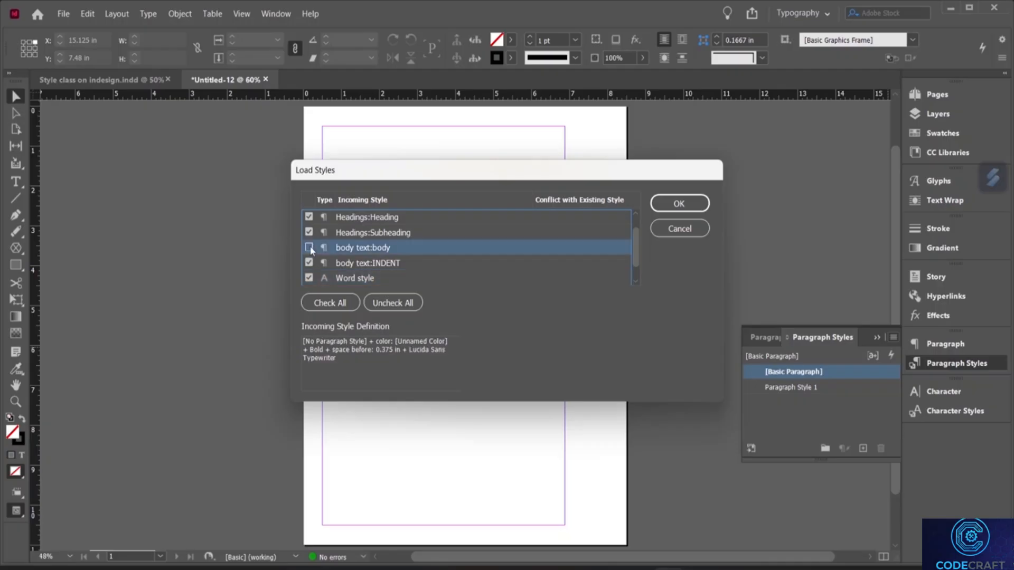
{"action": "left_click", "coordinate": [309, 248]}
{"action": "scroll", "coordinate": [317, 246], "scroll_direction": "up", "scroll_amount": 1}
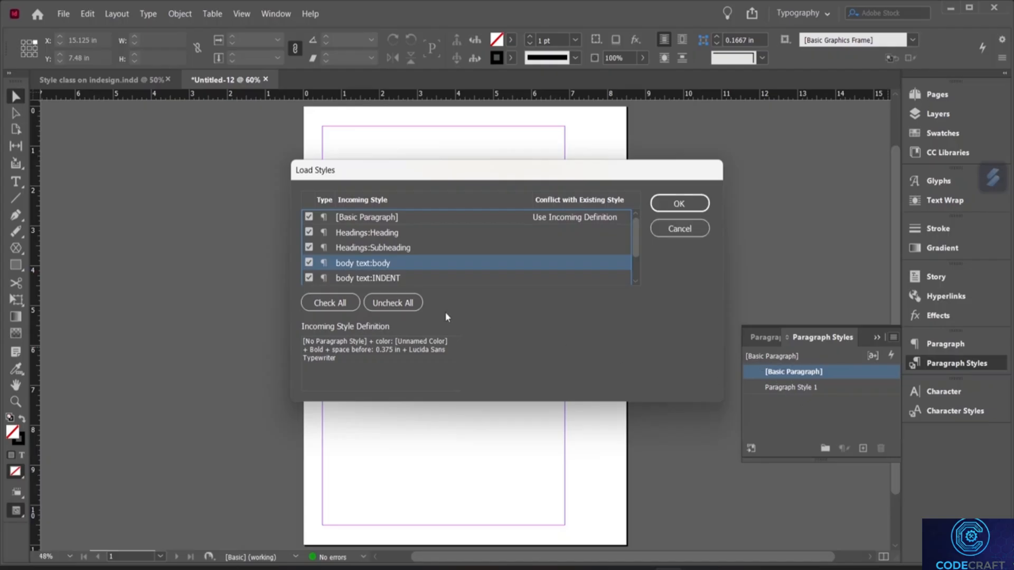
{"action": "scroll", "coordinate": [448, 268], "scroll_direction": "down", "scroll_amount": 1}
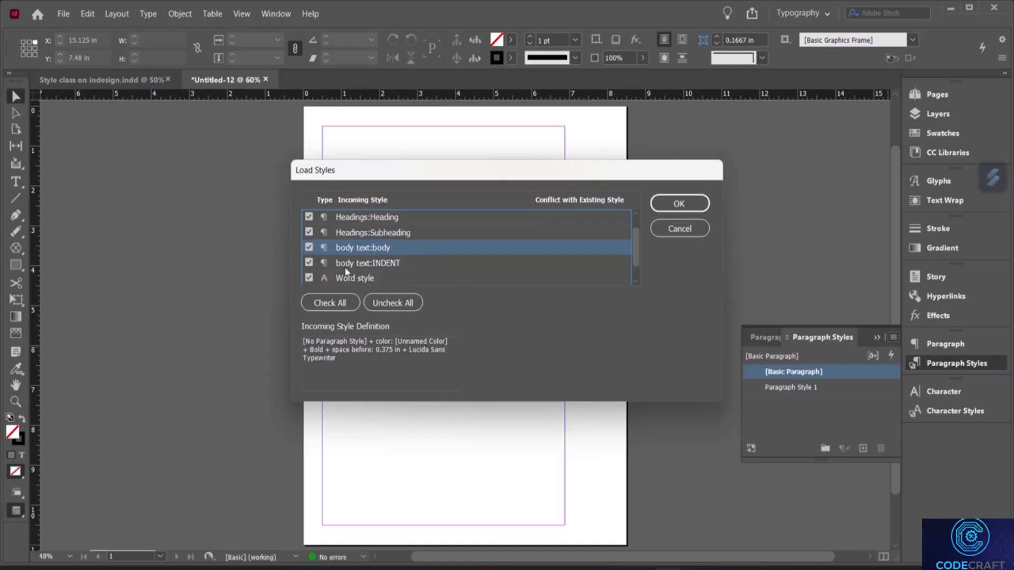
{"action": "left_click", "coordinate": [390, 303]}
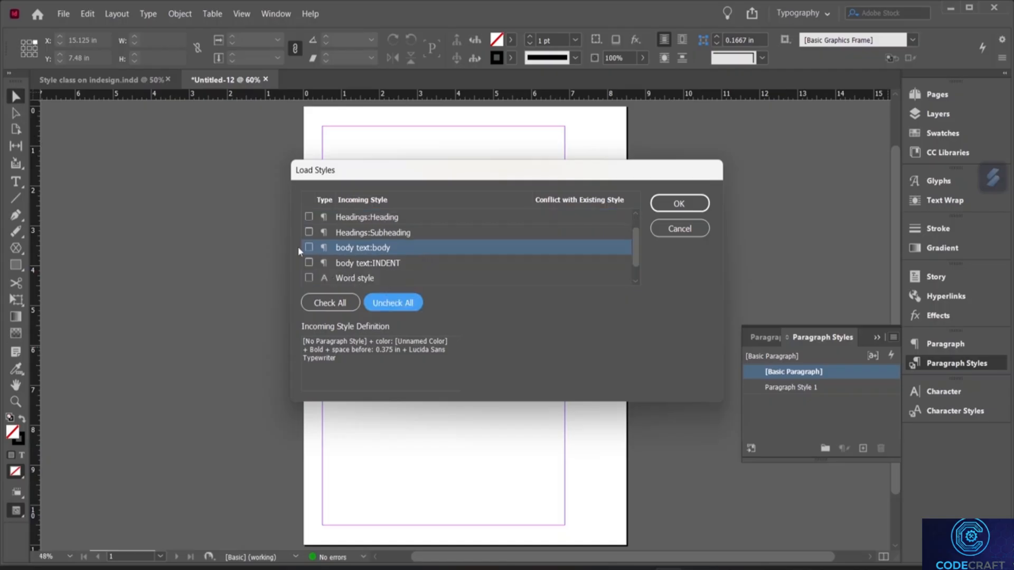
{"action": "left_click", "coordinate": [309, 248]}
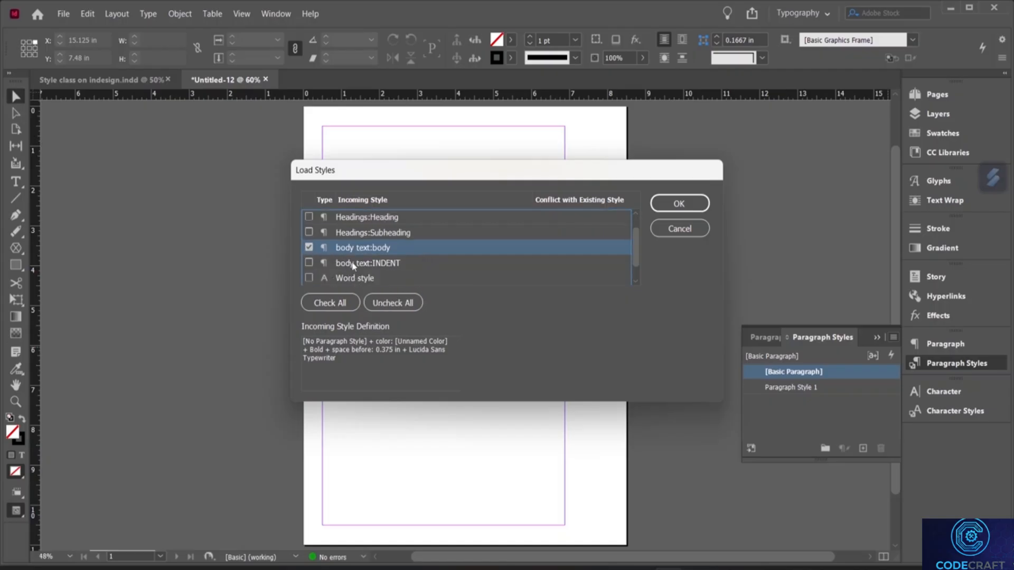
- Include all incoming paragraph and character styles and load them into the blank document
{"action": "left_click", "coordinate": [334, 303]}
{"action": "scroll", "coordinate": [487, 247], "scroll_direction": "up", "scroll_amount": 1}
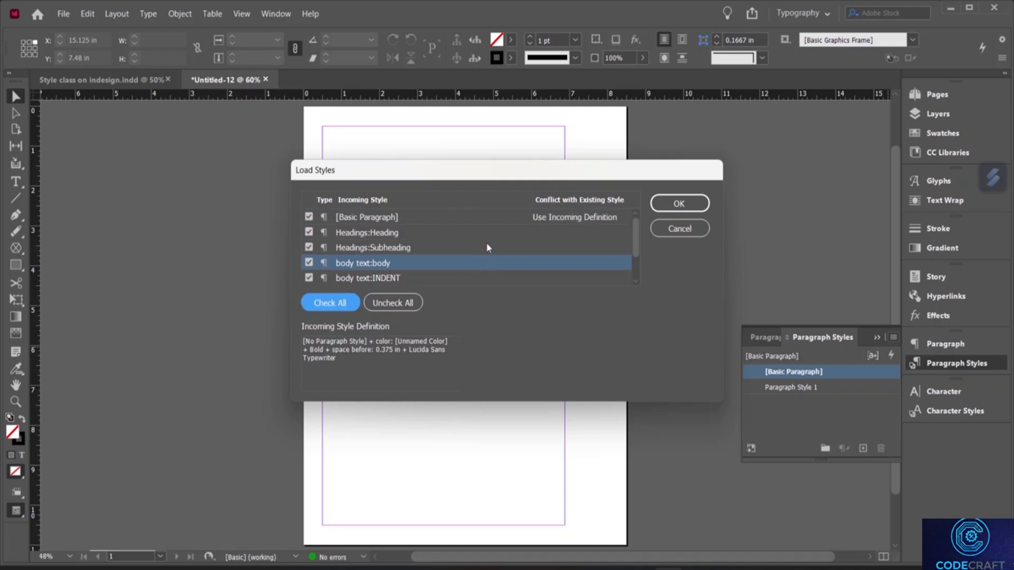
{"action": "scroll", "coordinate": [486, 246], "scroll_direction": "down", "scroll_amount": 1}
{"action": "scroll", "coordinate": [486, 247], "scroll_direction": "up", "scroll_amount": 1}
{"action": "scroll", "coordinate": [501, 261], "scroll_direction": "down", "scroll_amount": 1}
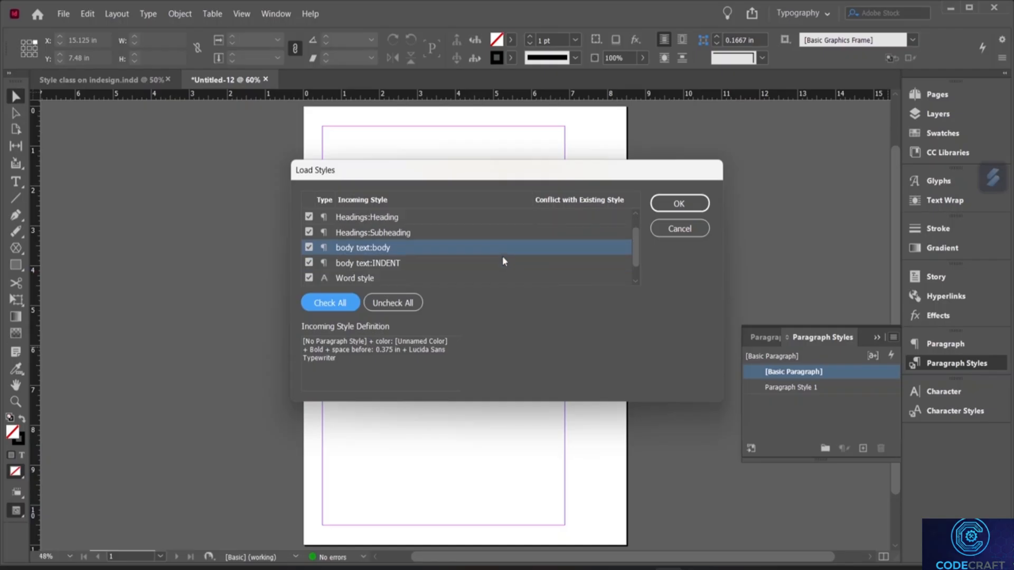
{"action": "scroll", "coordinate": [502, 255], "scroll_direction": "up", "scroll_amount": 1}
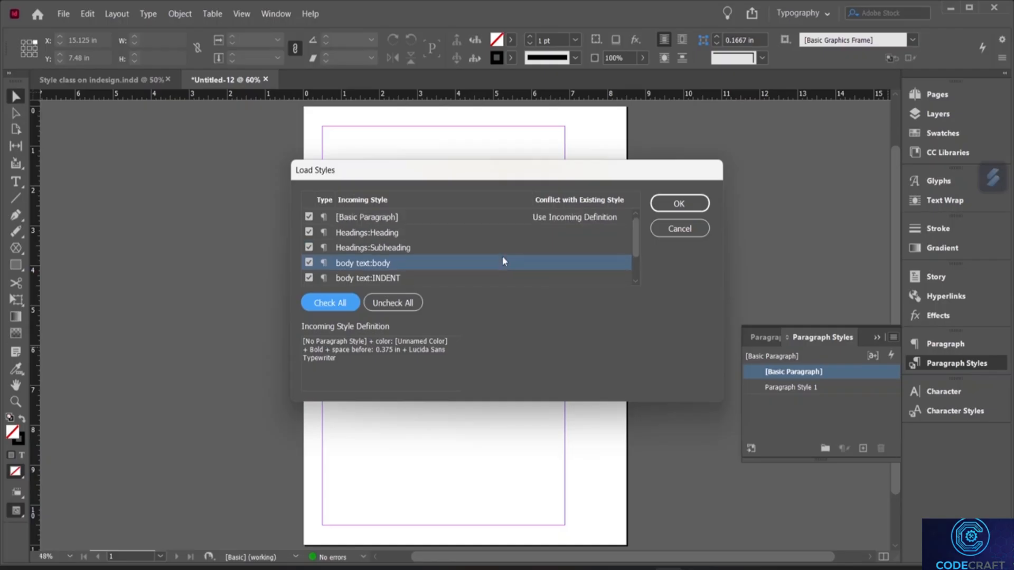
{"action": "left_click", "coordinate": [674, 205]}
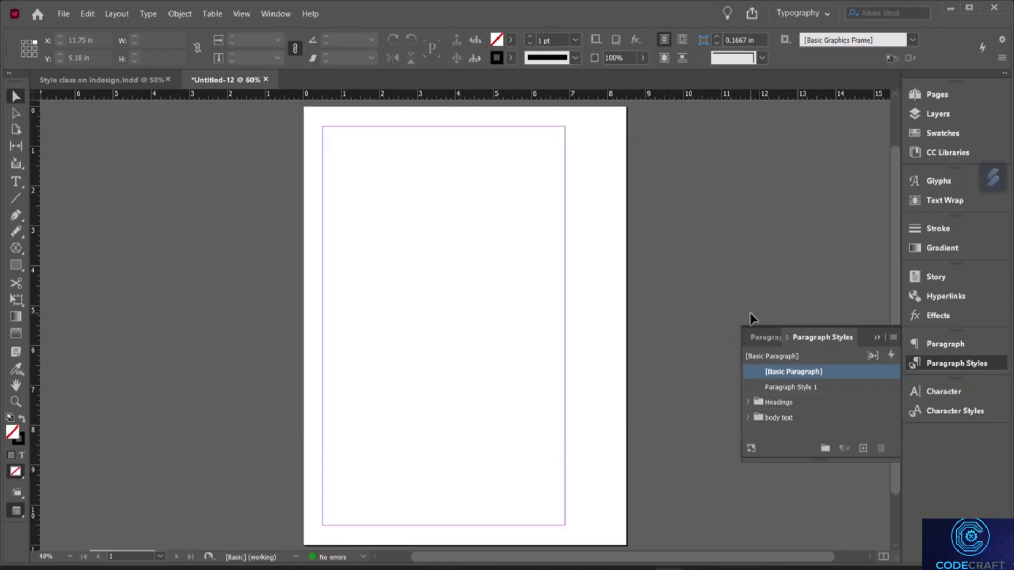
- Expand the loaded Headings and body text style groups to review their paragraph styles, and collapse both groups
{"action": "left_click", "coordinate": [746, 403]}
{"action": "left_click", "coordinate": [753, 403]}
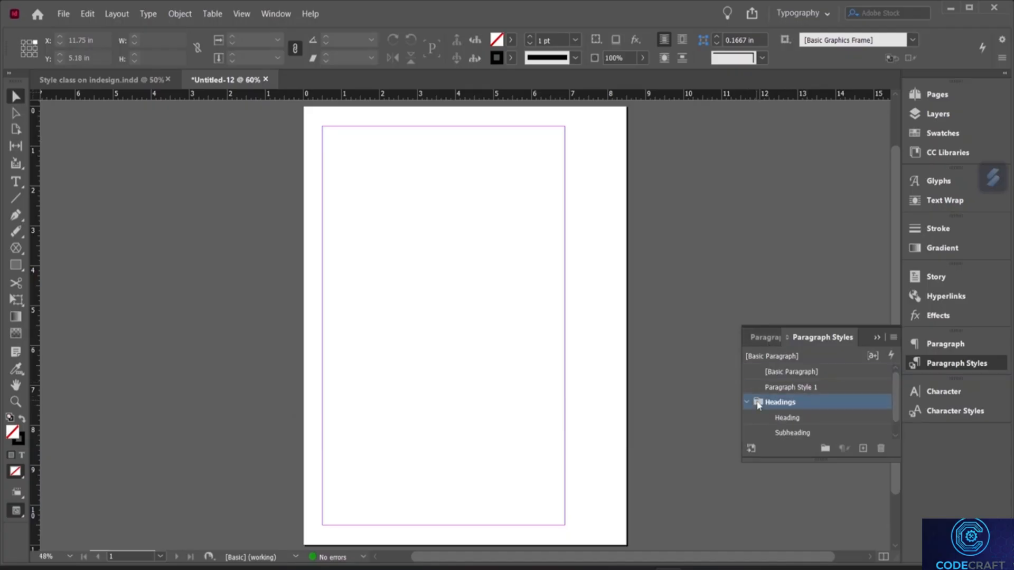
{"action": "scroll", "coordinate": [792, 417], "scroll_direction": "down", "scroll_amount": 1}
{"action": "left_click", "coordinate": [763, 436]}
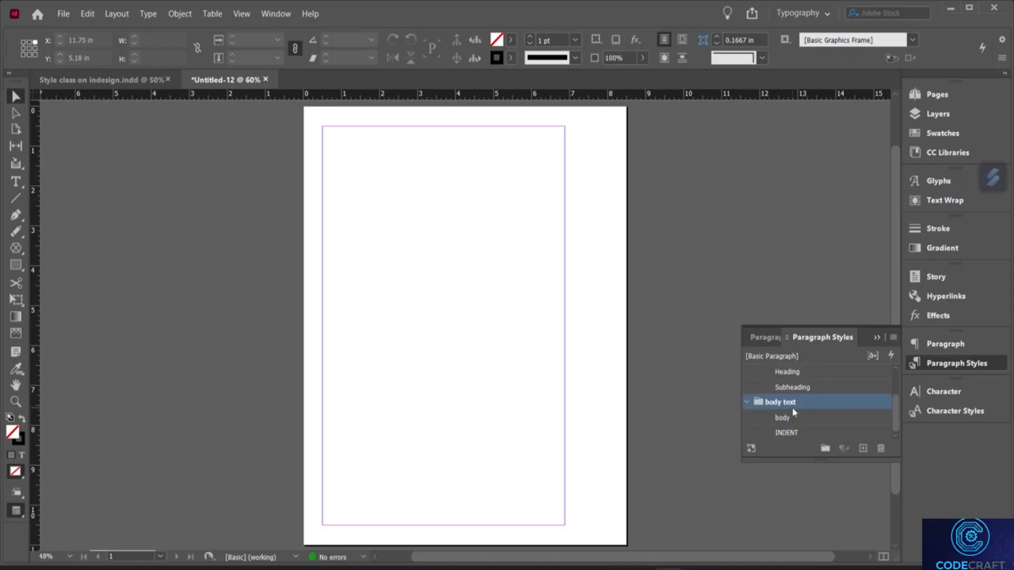
{"action": "left_click", "coordinate": [746, 402]}
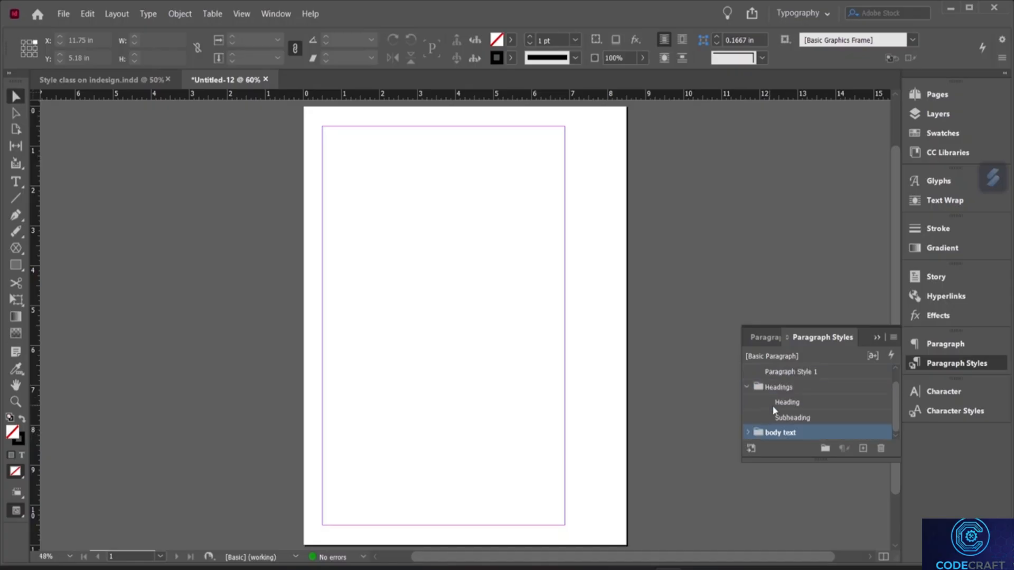
{"action": "left_click", "coordinate": [748, 387]}
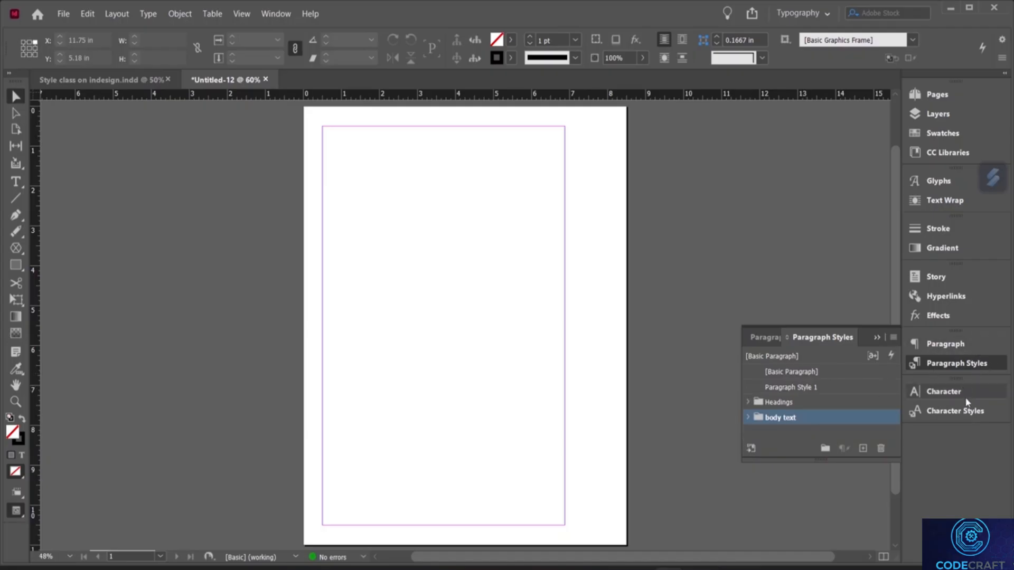
- Select the loaded Word style among the character styles of the blank document
{"action": "left_click", "coordinate": [958, 413]}
{"action": "left_click", "coordinate": [829, 433]}
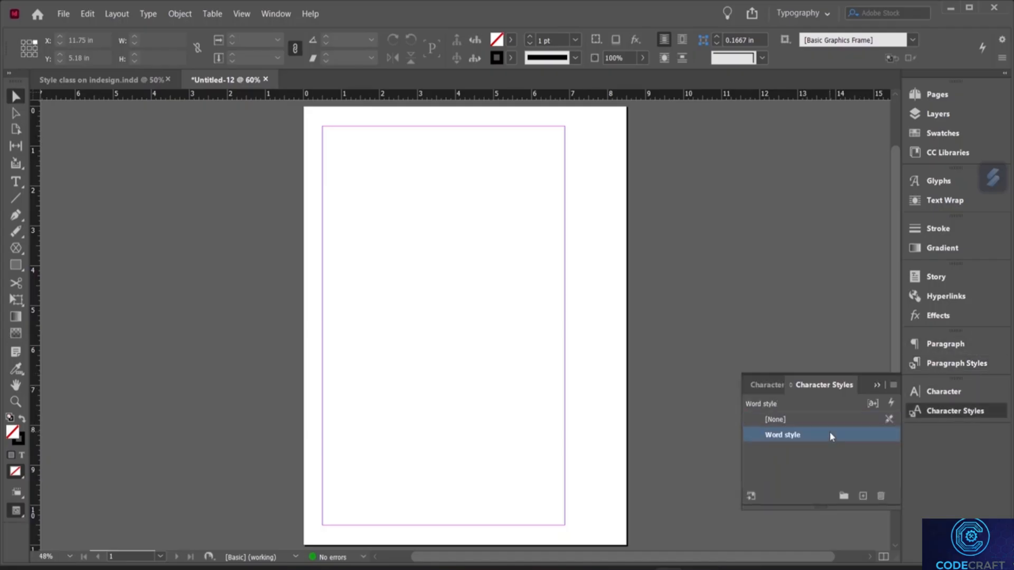
{"action": "left_click", "coordinate": [776, 435]}
{"action": "key", "text": "Return"}
- Switch back to the Style class on indesign document and deselect its text frame
{"action": "left_click", "coordinate": [115, 81]}
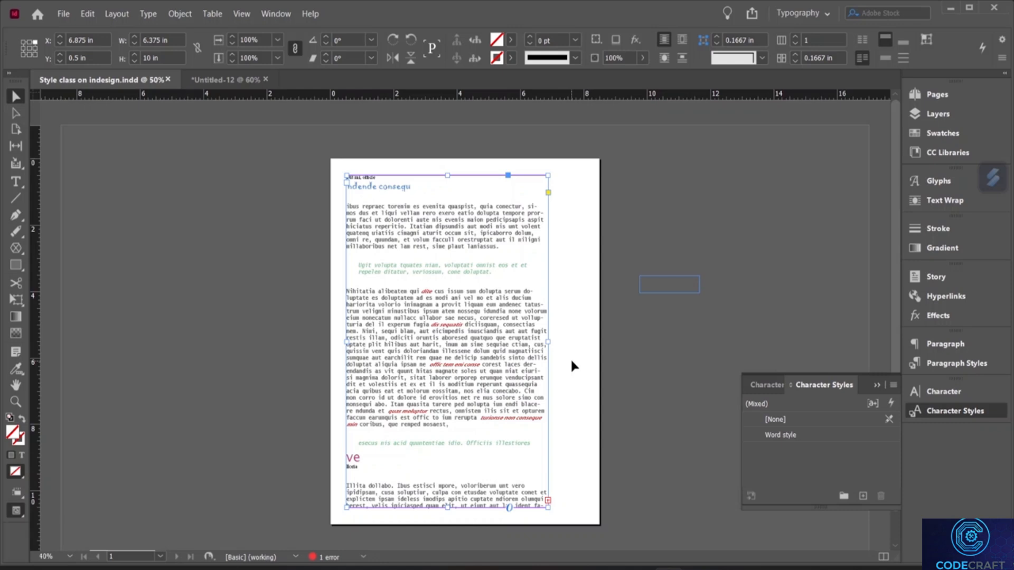
{"action": "left_click", "coordinate": [617, 301]}
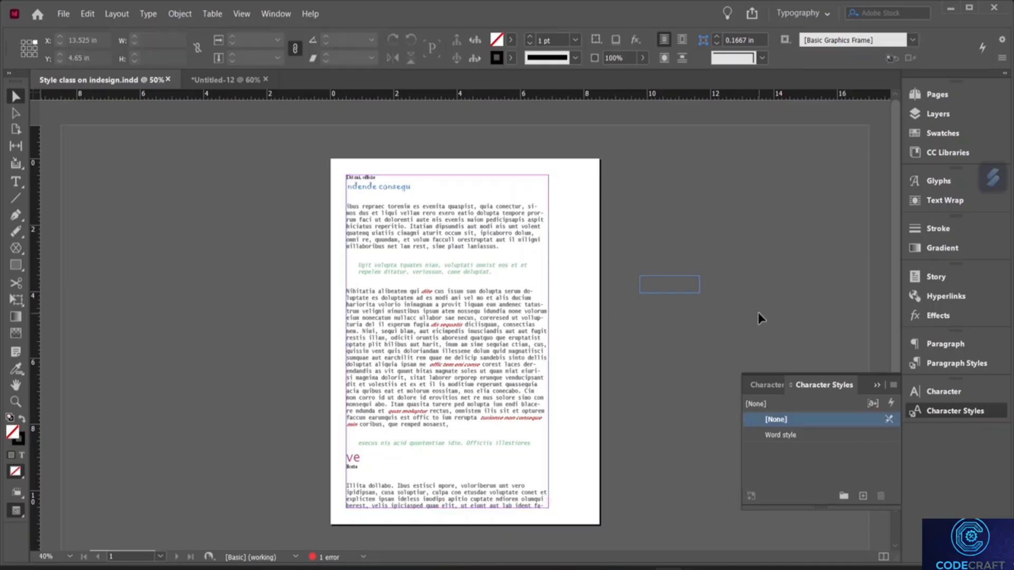